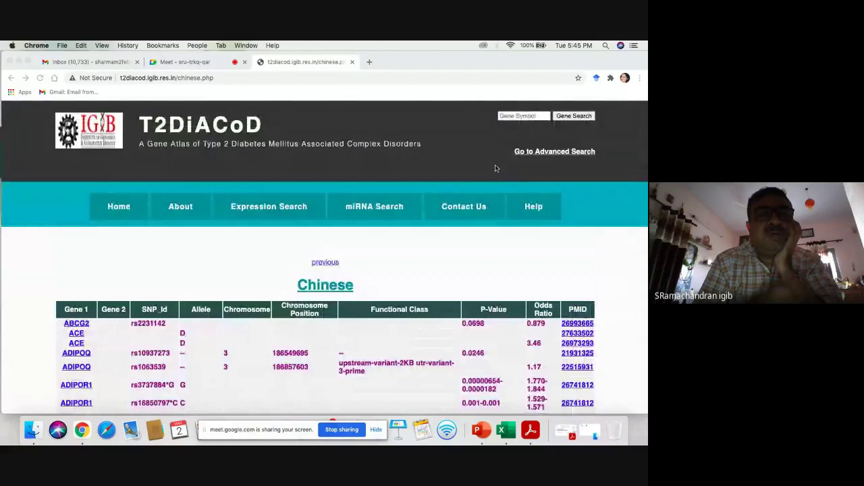
Go from the T2DiACoD home page to its data downloads and download the Chinese population dataset.
click(119, 207)
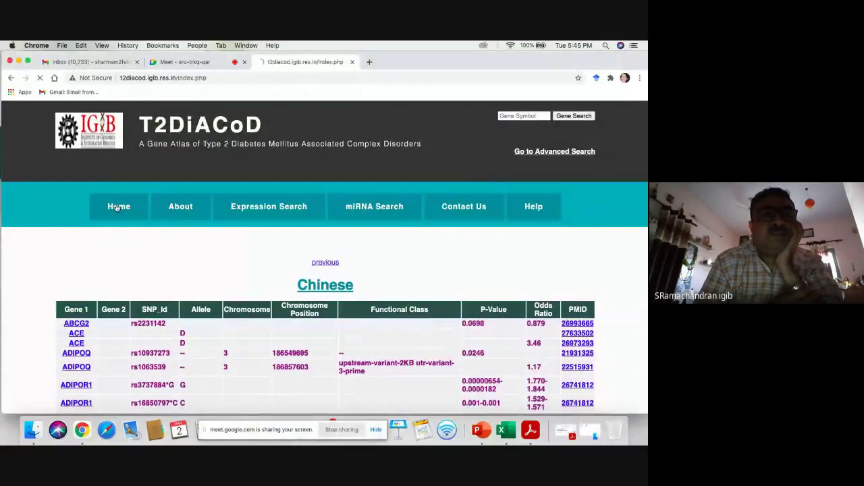
scroll(116, 207, down, 5)
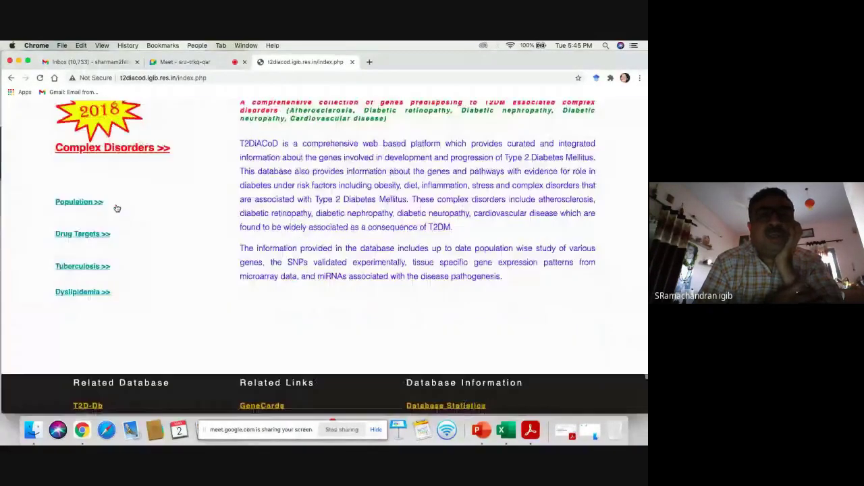
scroll(231, 287, down, 1)
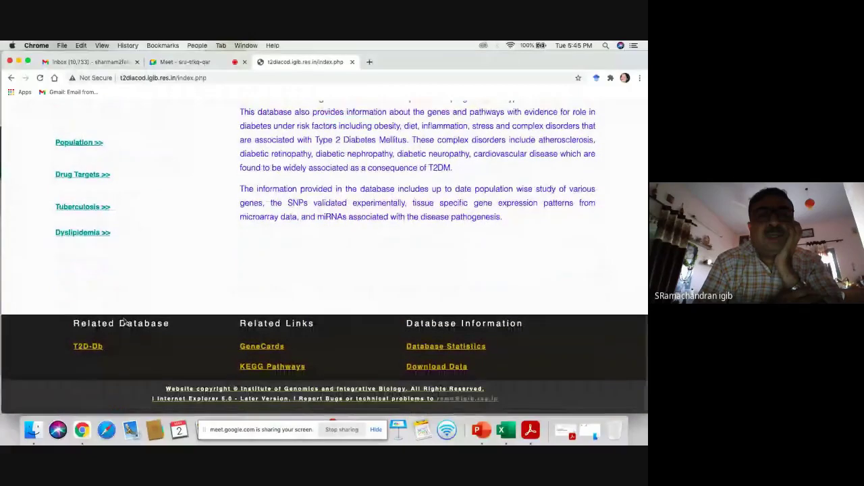
click(446, 368)
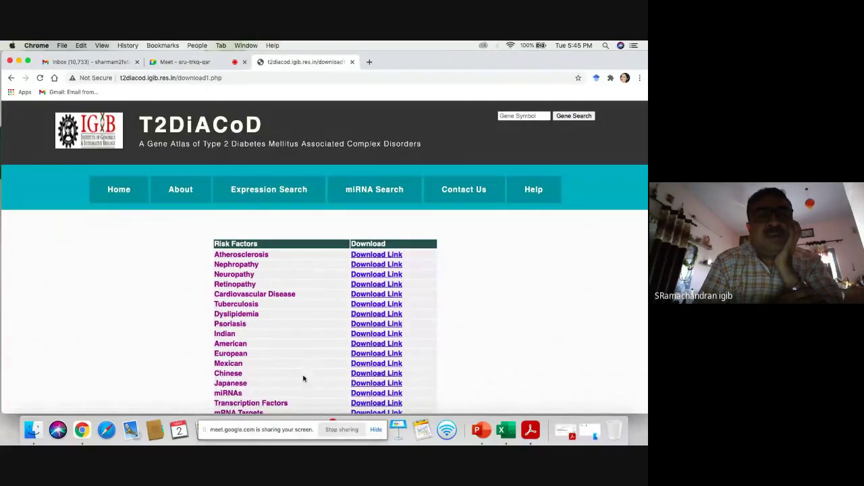
click(366, 376)
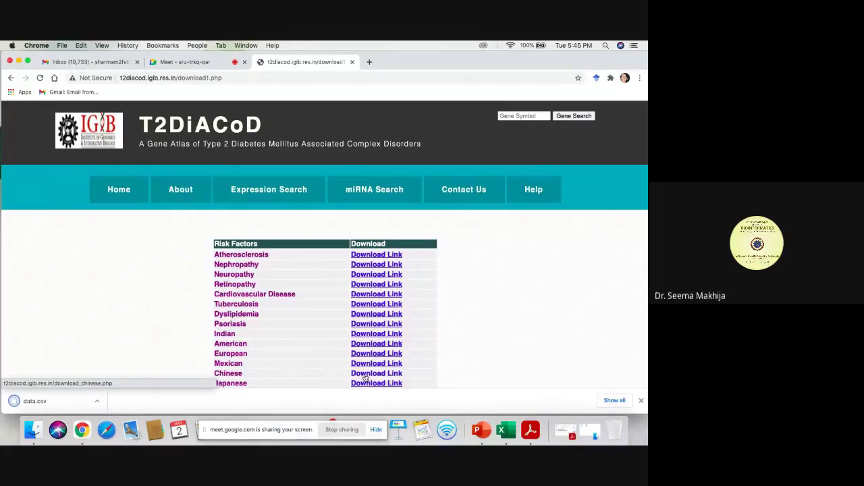
Capture a screenshot of the T2DiACoD download page and save it to the Desktop.
key(super+shift+3)
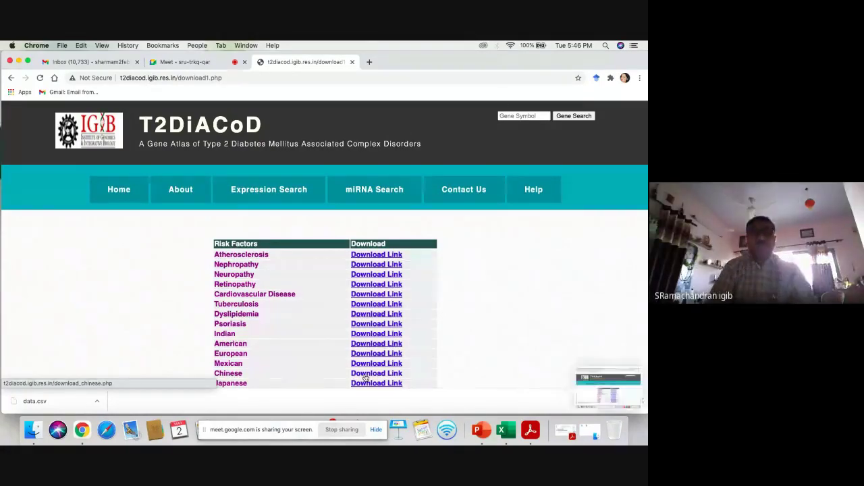
right_click(594, 397)
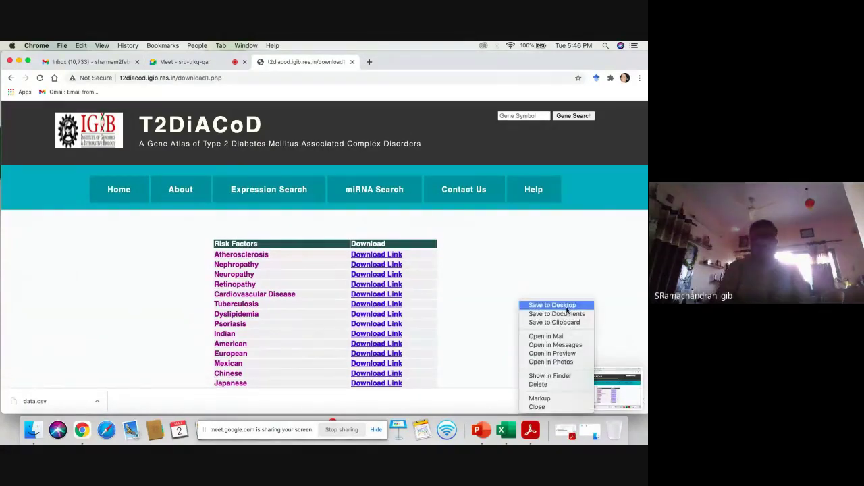
click(566, 310)
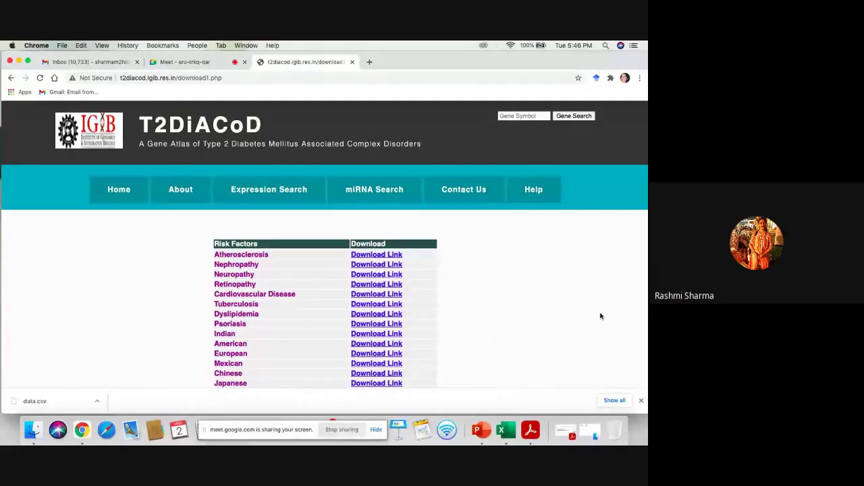
Return to the Google Meet call and turn the microphone off.
click(200, 63)
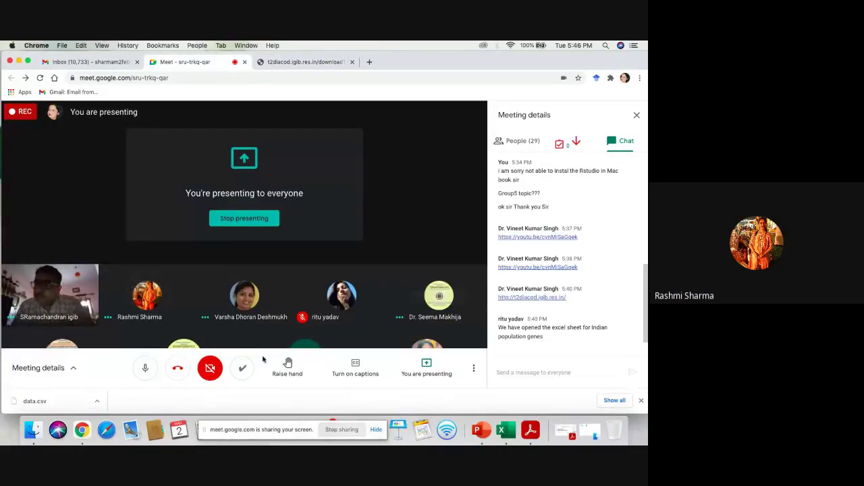
click(145, 378)
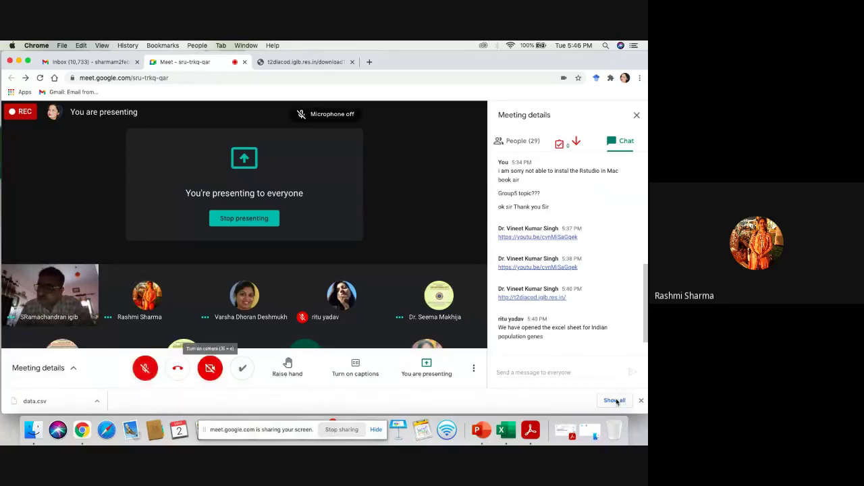
click(238, 219)
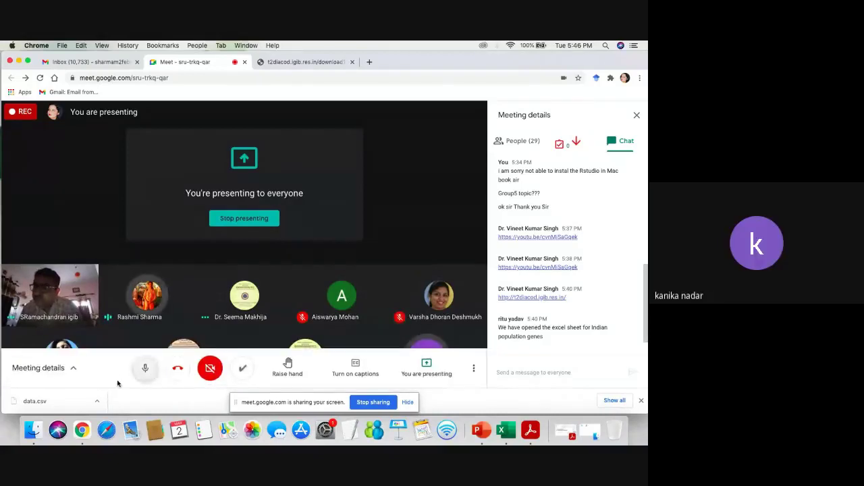
Open the downloaded data.csv in Numbers and bring its spreadsheet window in front of the meeting.
click(80, 407)
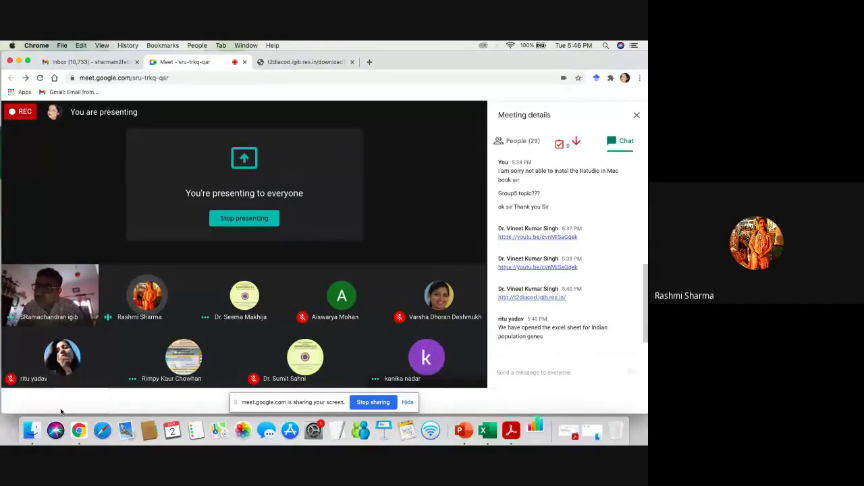
click(145, 393)
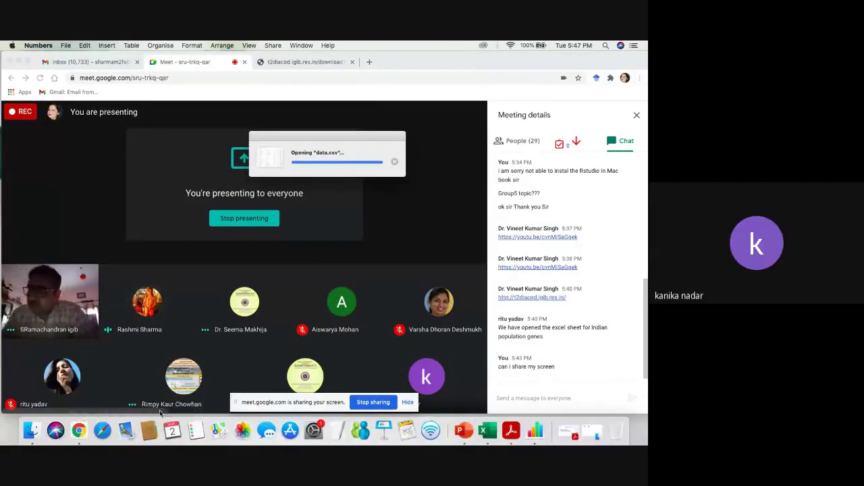
click(191, 341)
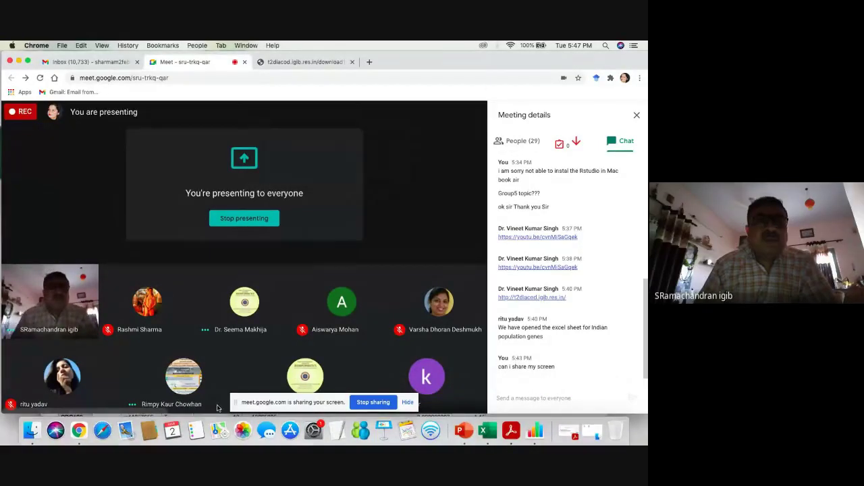
click(144, 397)
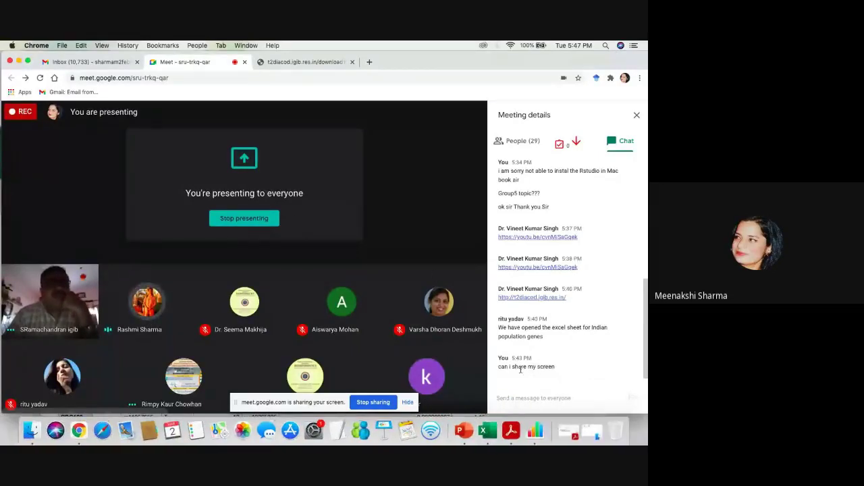
click(535, 430)
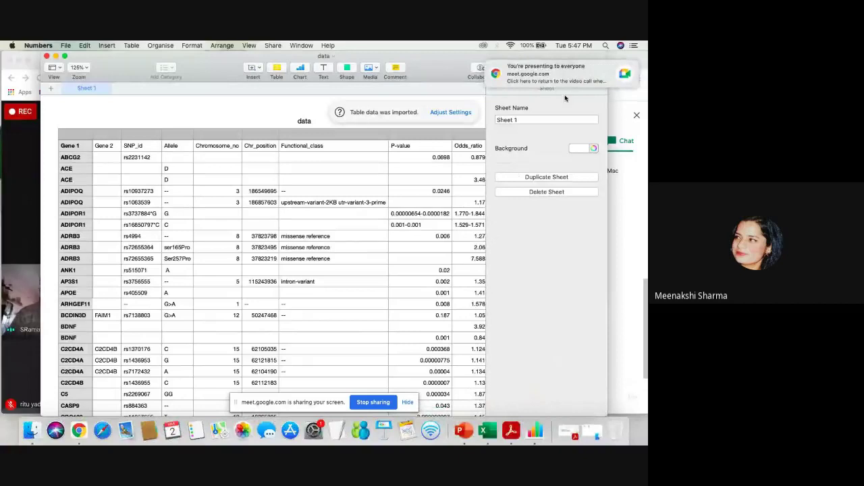
click(625, 119)
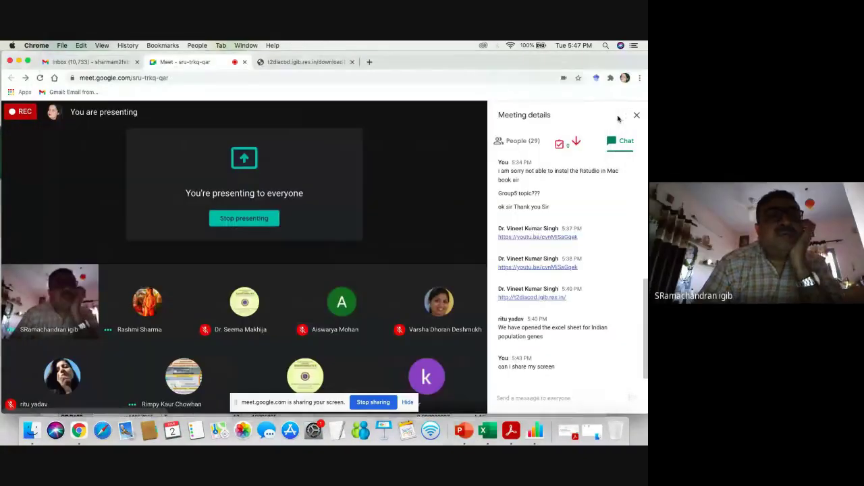
click(530, 432)
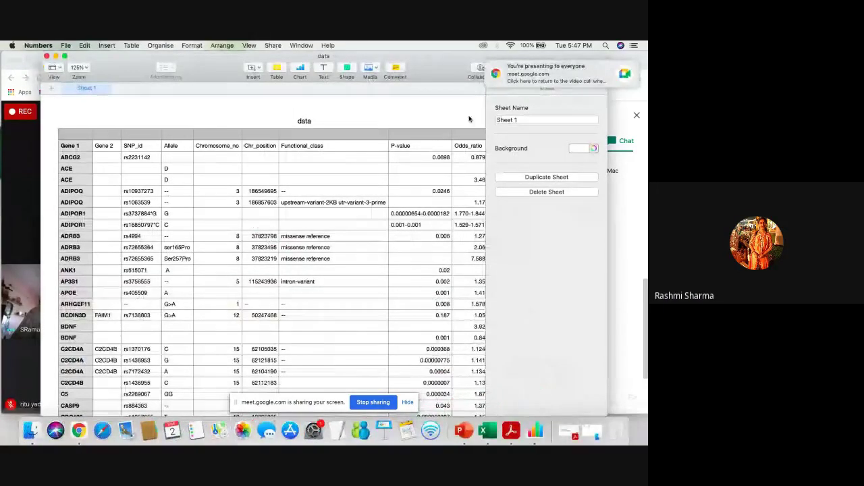
Examine the Chinese population table from its gene and SNP columns to PMID, down to its final rows and back to the Gene 1 header.
scroll(470, 118, down, 2)
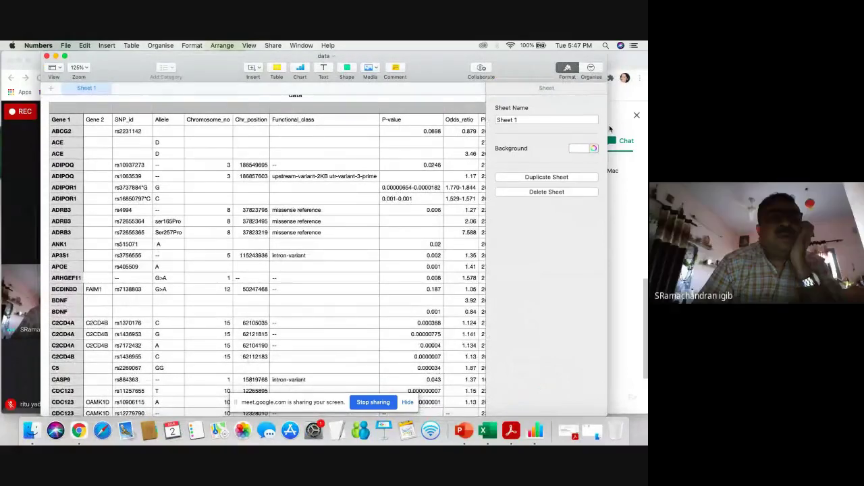
scroll(365, 223, up, 2)
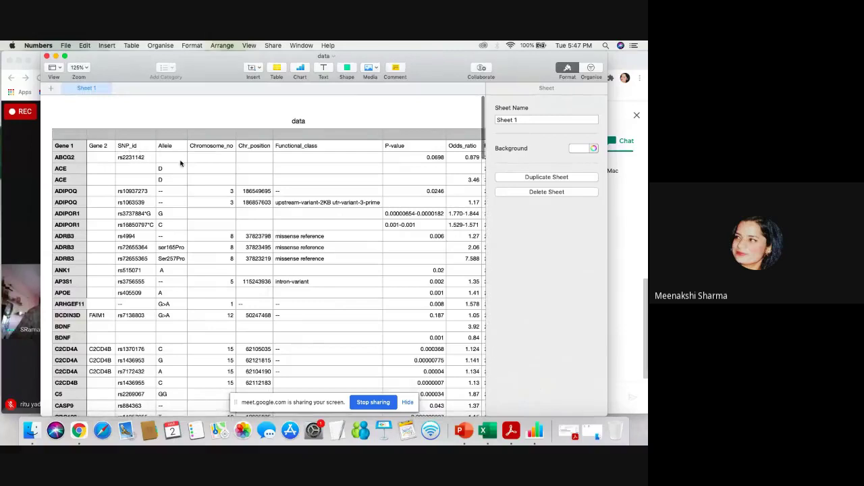
scroll(302, 229, right, 3)
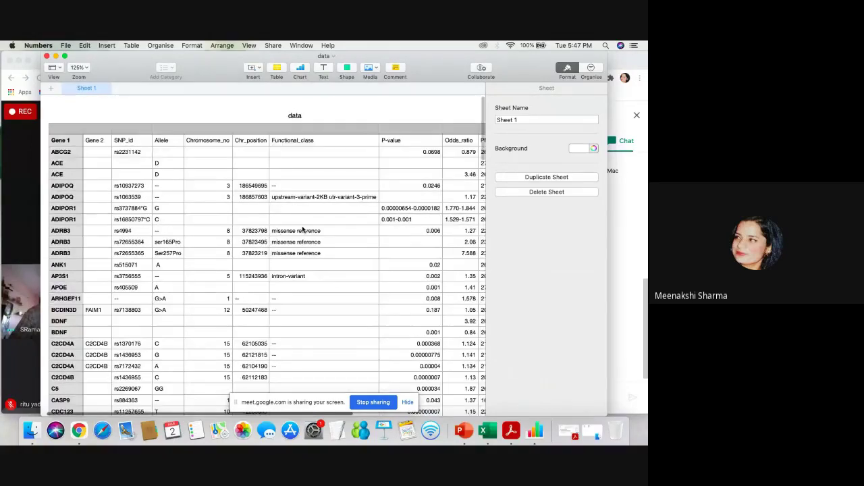
scroll(301, 229, right, 3)
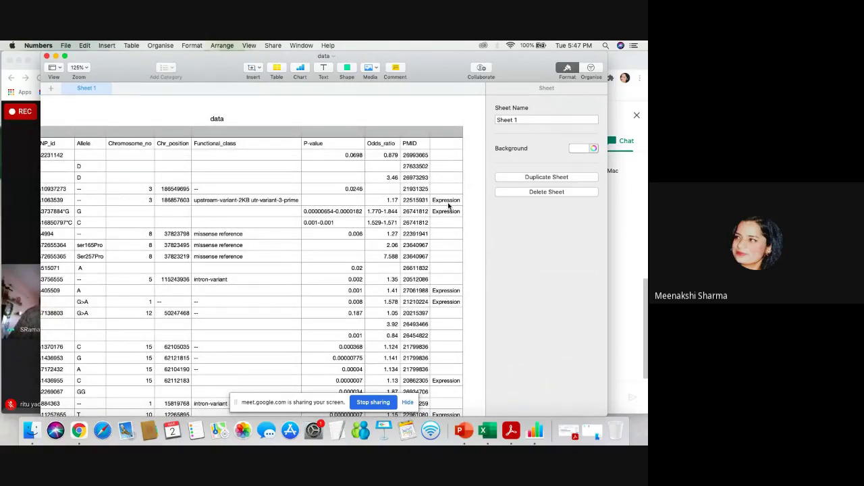
scroll(448, 207, down, 5)
scroll(448, 207, left, 2)
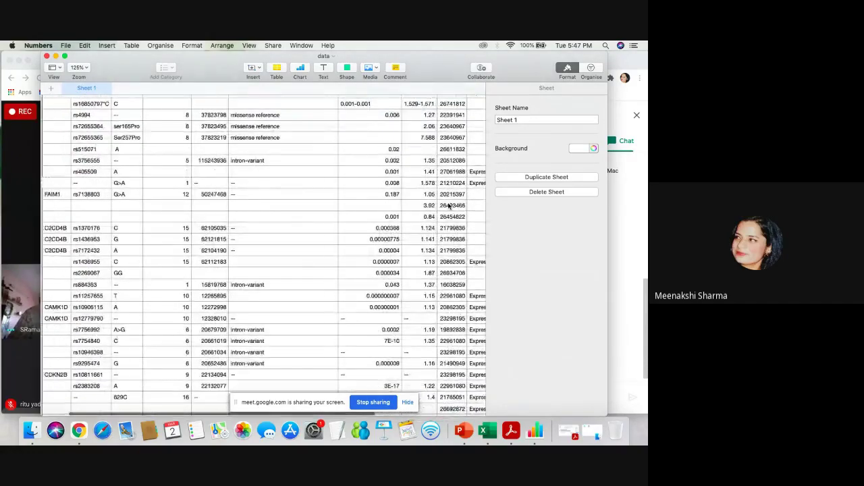
scroll(449, 206, down, 20)
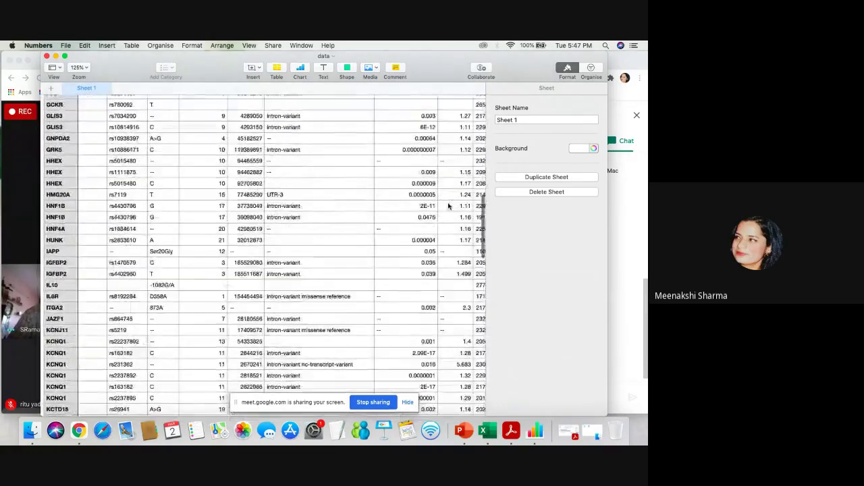
scroll(448, 206, down, 20)
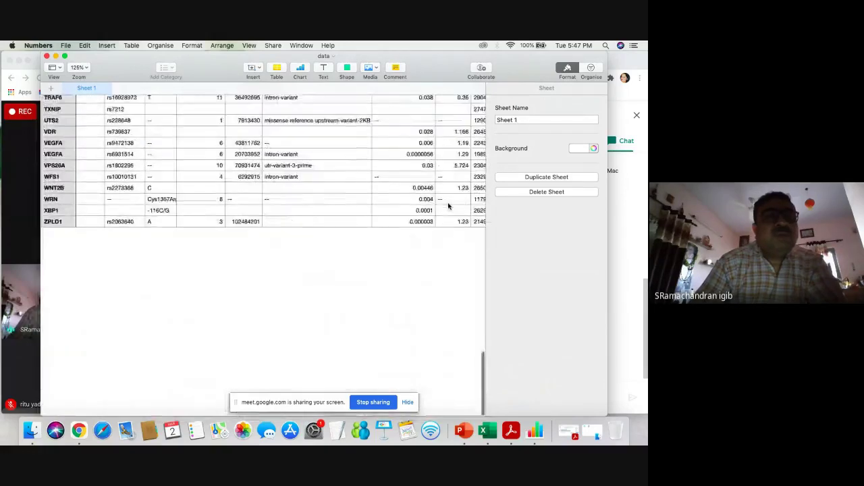
scroll(448, 206, up, 20)
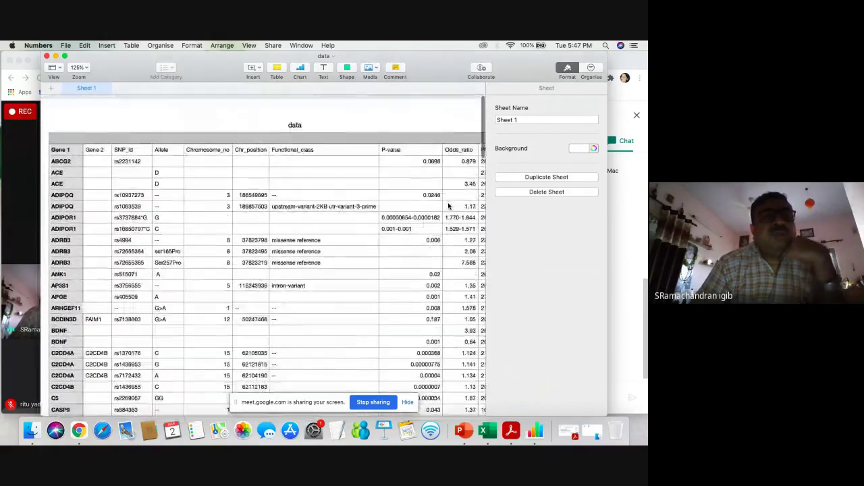
click(69, 148)
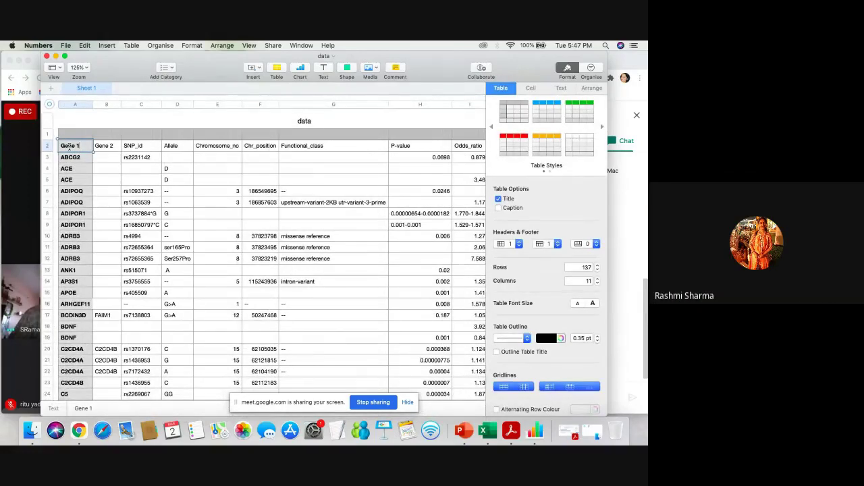
click(70, 135)
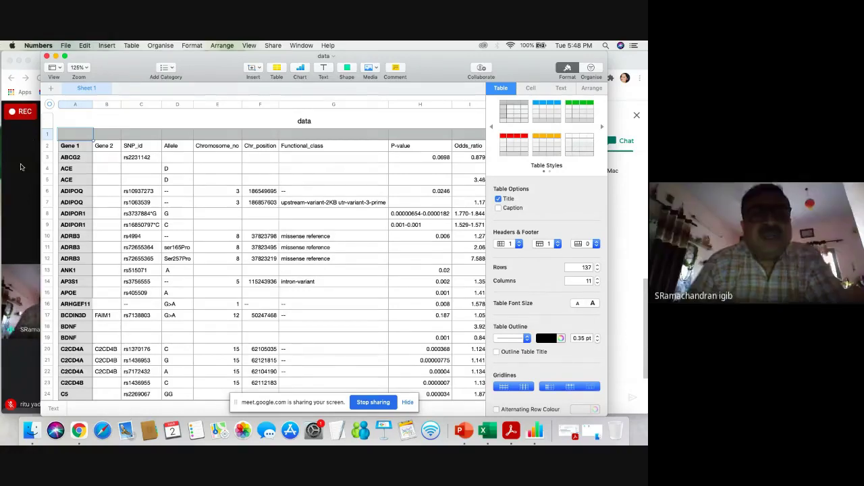
Switch back to the Google Meet call and mute the microphone.
click(31, 135)
click(145, 395)
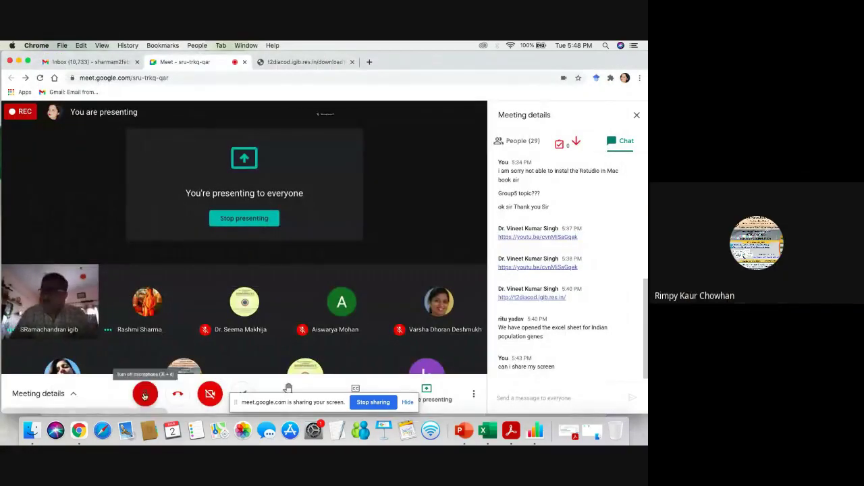
Minimise the R Studio instruction PDF, revisit the T2DiACoD download page and the Numbers data table, and return to the Meet call.
click(570, 427)
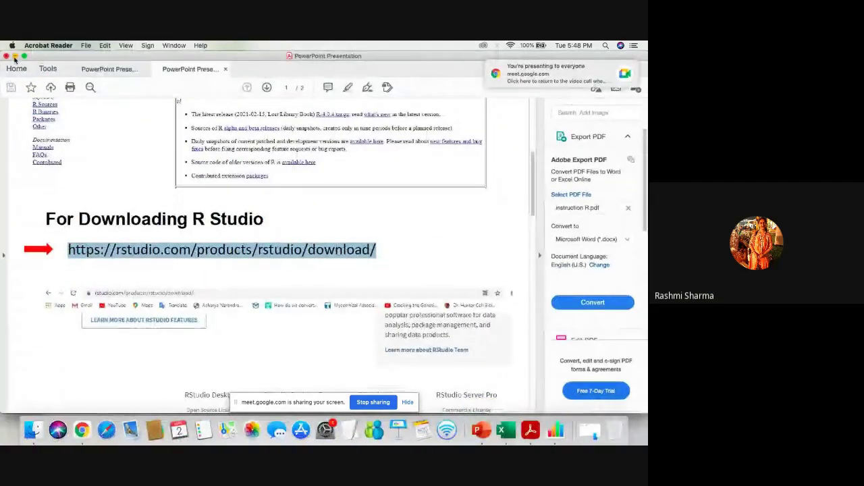
click(15, 57)
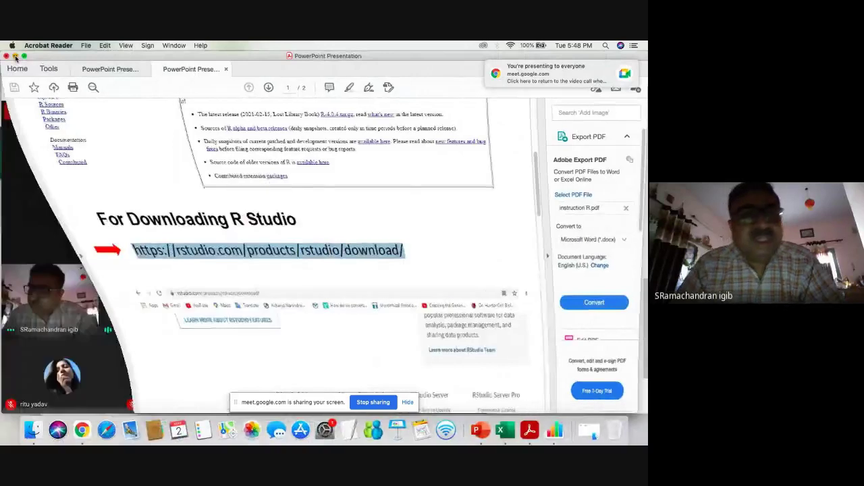
click(305, 62)
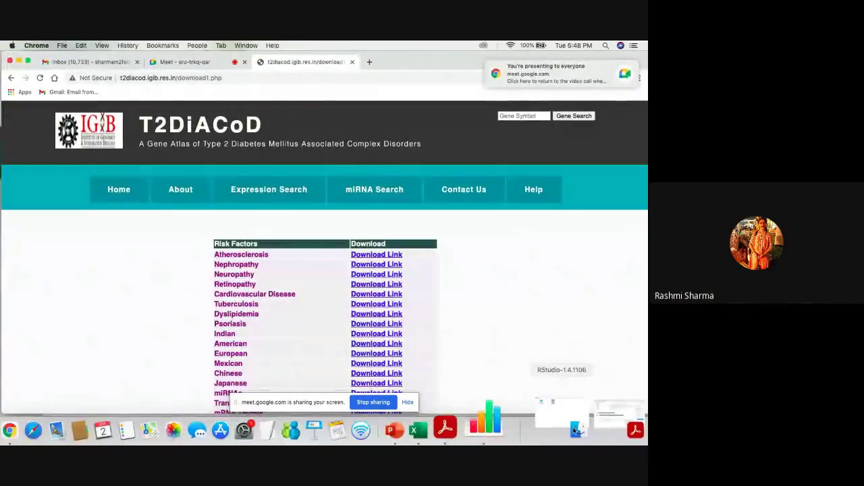
click(541, 427)
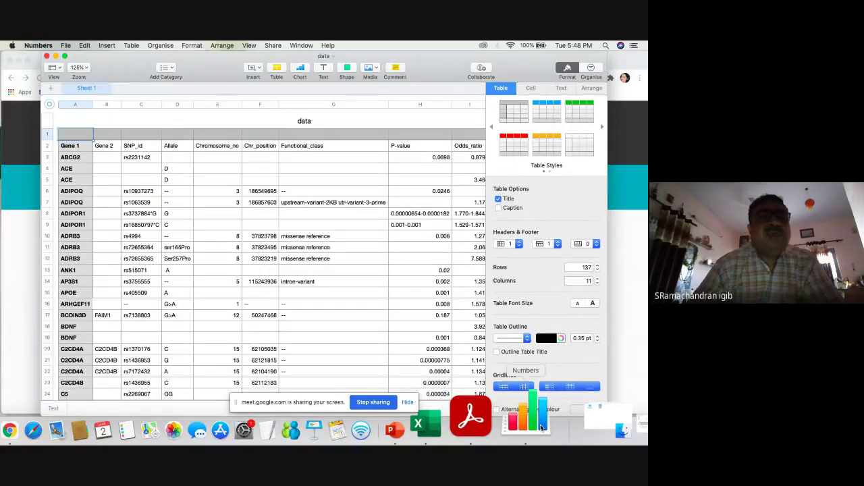
click(26, 151)
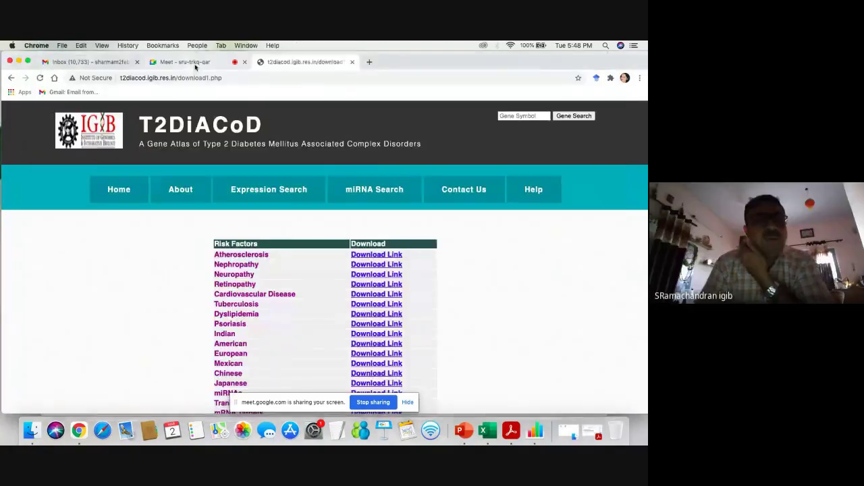
click(195, 64)
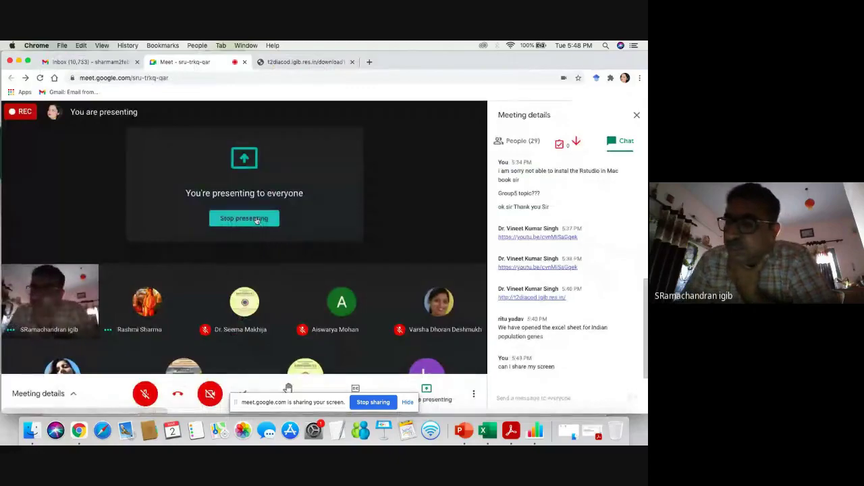
Stop presenting the screen to the Google Meet participants.
click(256, 220)
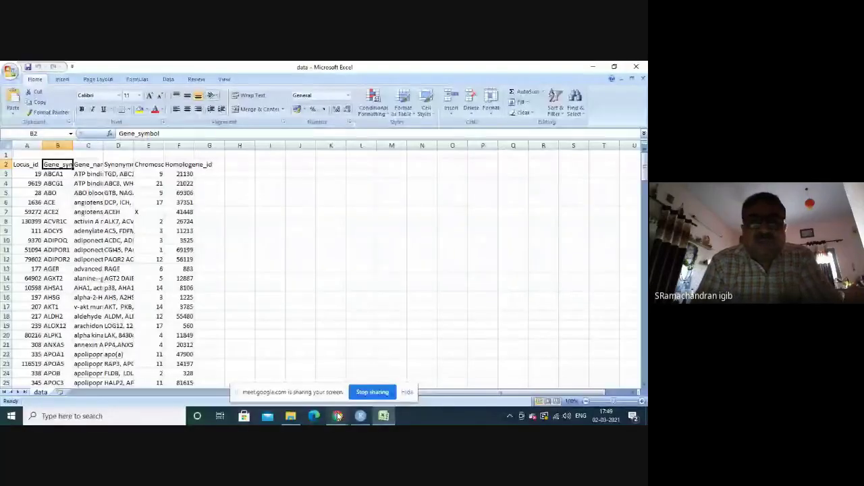
Switch from the Excel data workbook to the Google Meet call and turn on the microphone.
mouse_move(337, 416)
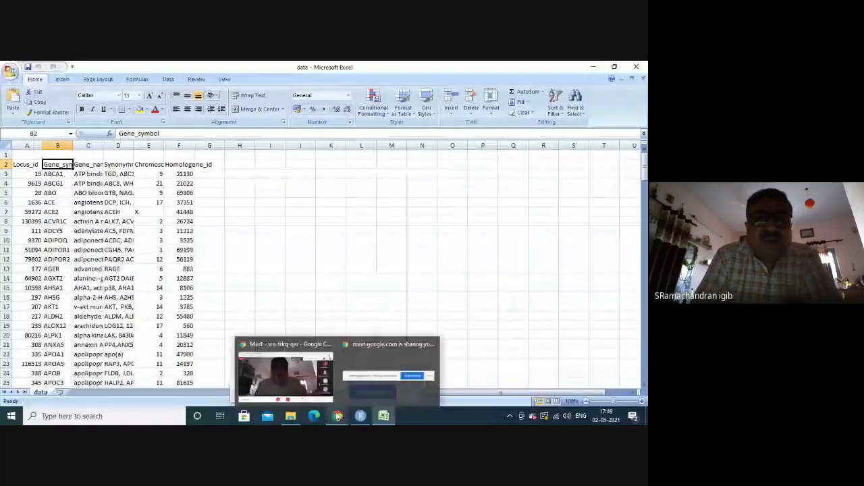
mouse_move(317, 378)
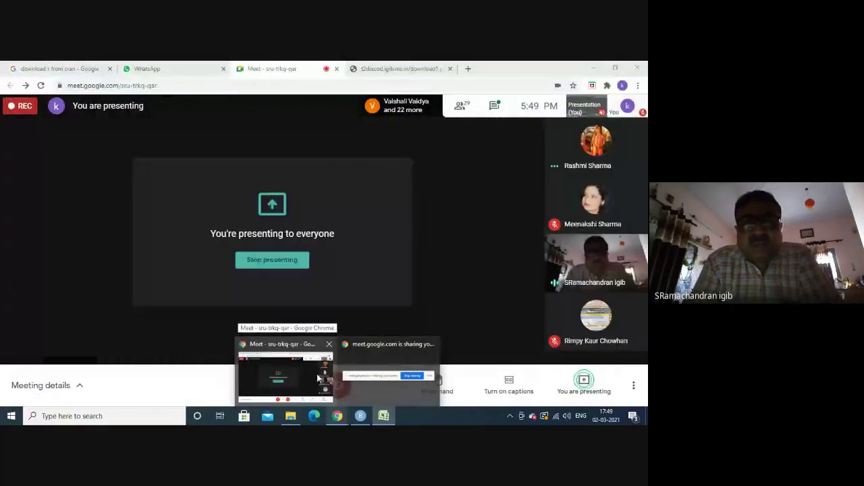
click(316, 374)
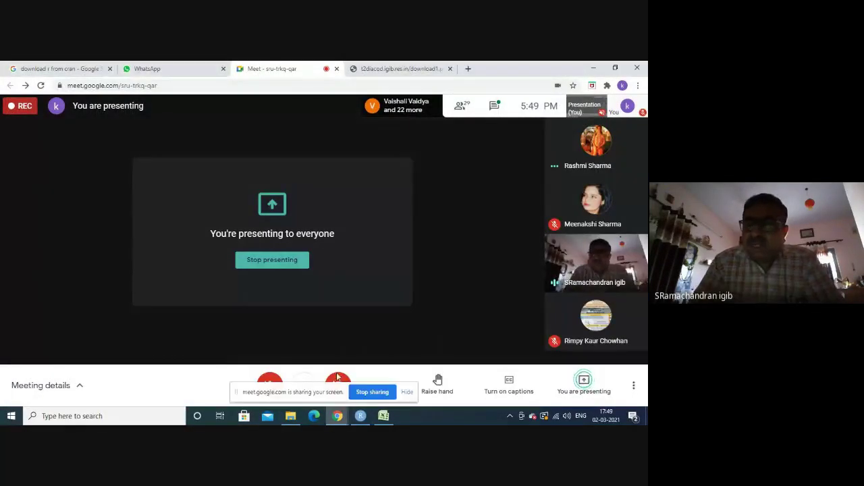
click(271, 382)
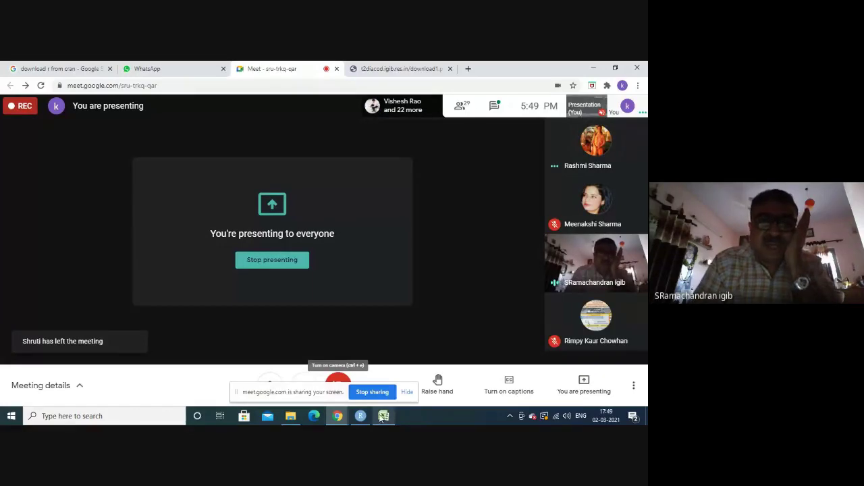
Return to the data workbook in Excel and select the Locus_id header cell.
mouse_move(339, 418)
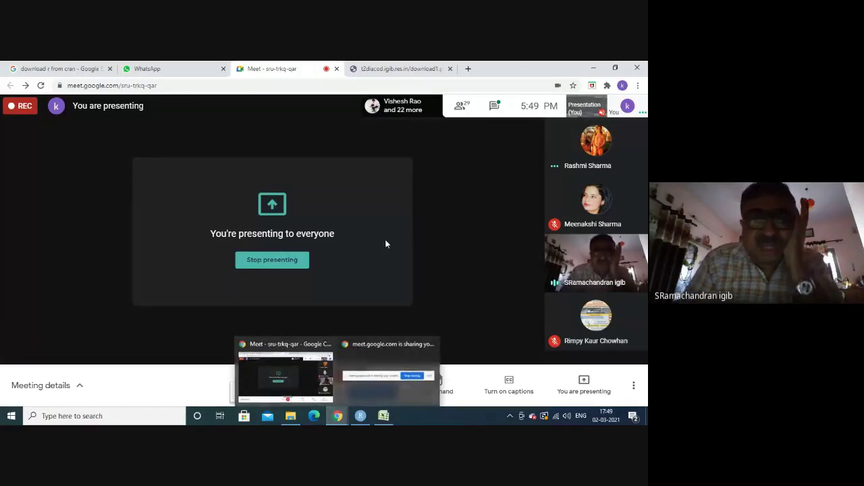
click(383, 417)
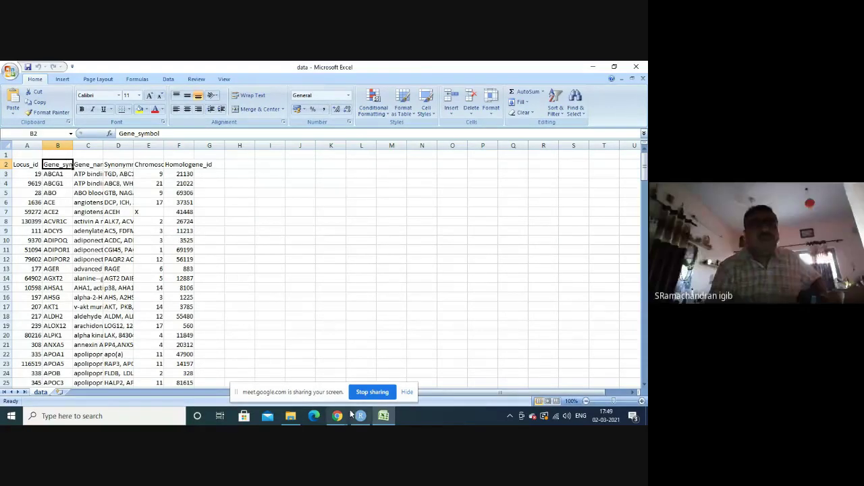
click(25, 166)
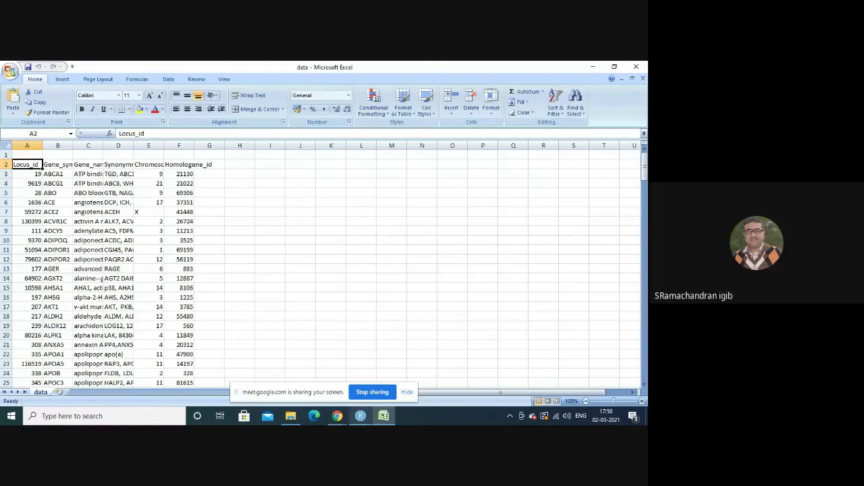
Check the Google Meet call and bring the data workbook in Excel back to the front.
mouse_move(334, 419)
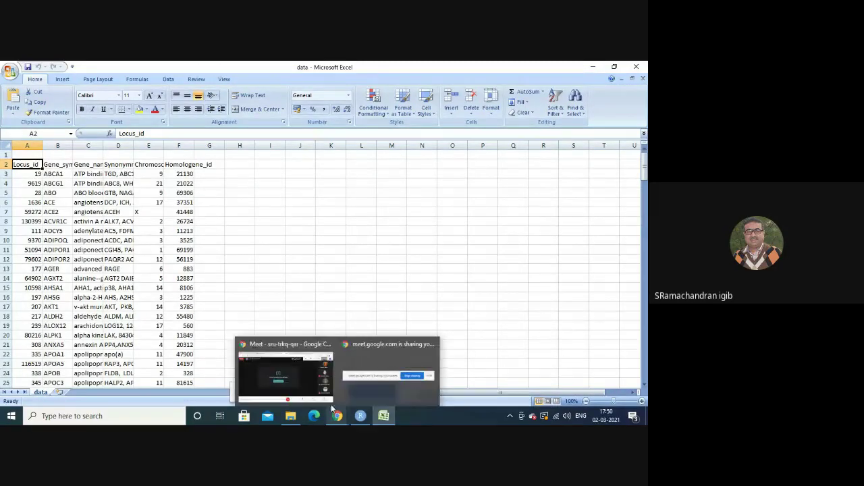
mouse_move(310, 382)
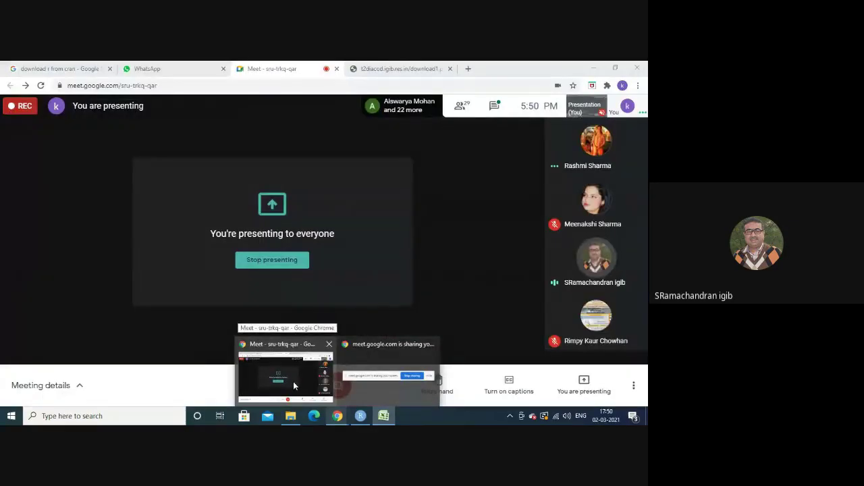
click(293, 382)
mouse_move(384, 419)
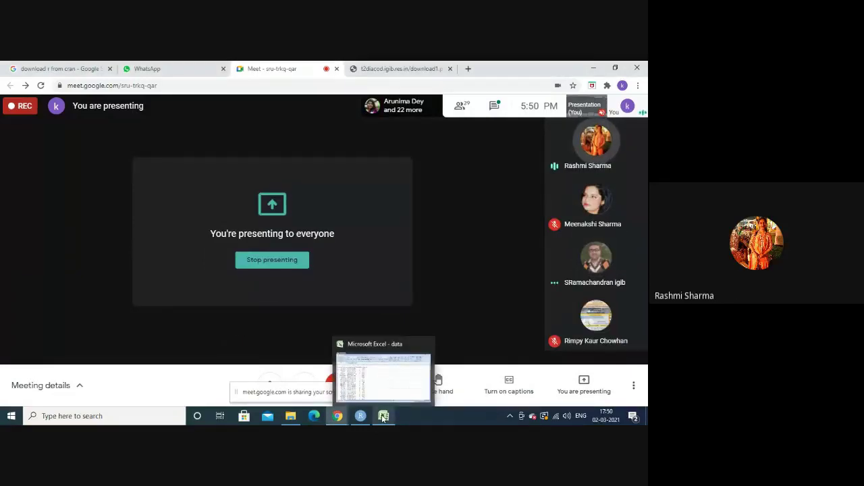
click(383, 416)
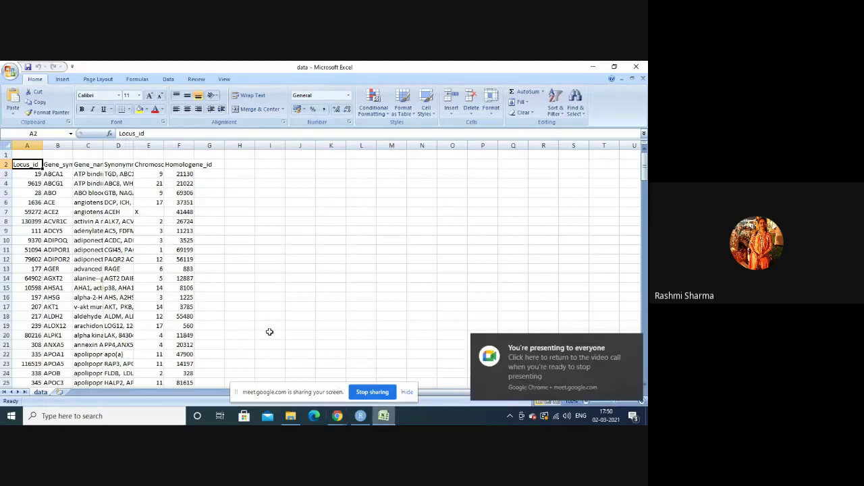
Examine the gene table from the Locus_id header down to its final rows and back up to the Gene_symbol header.
click(113, 241)
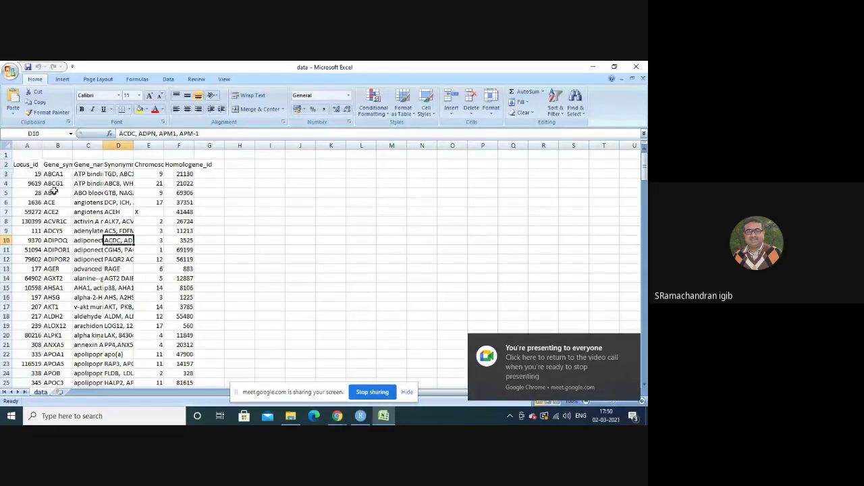
click(29, 164)
scroll(29, 164, down, 9)
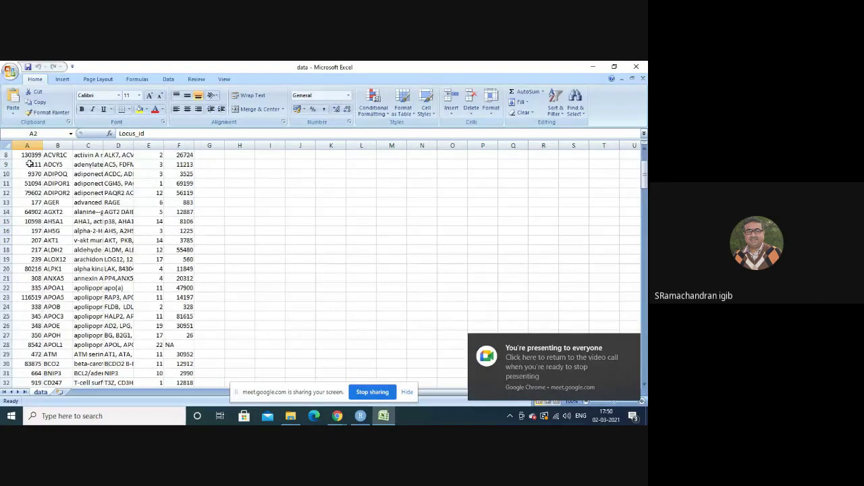
scroll(29, 164, down, 20)
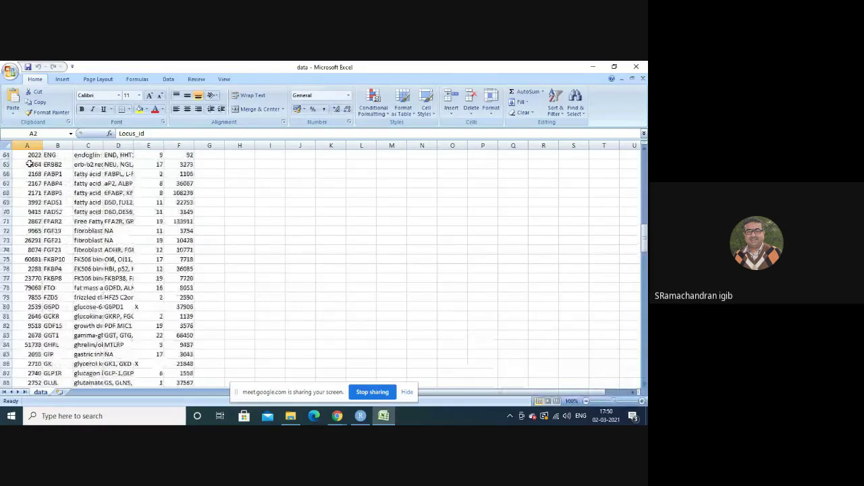
scroll(29, 164, down, 20)
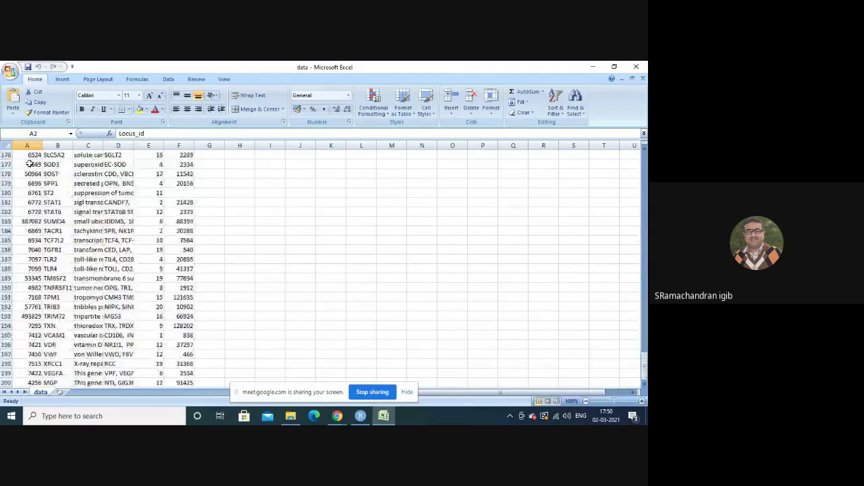
scroll(29, 164, up, 20)
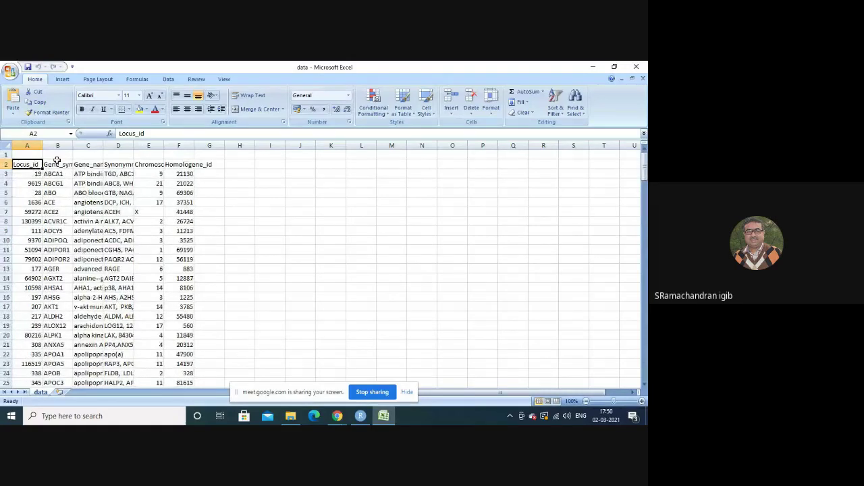
click(58, 162)
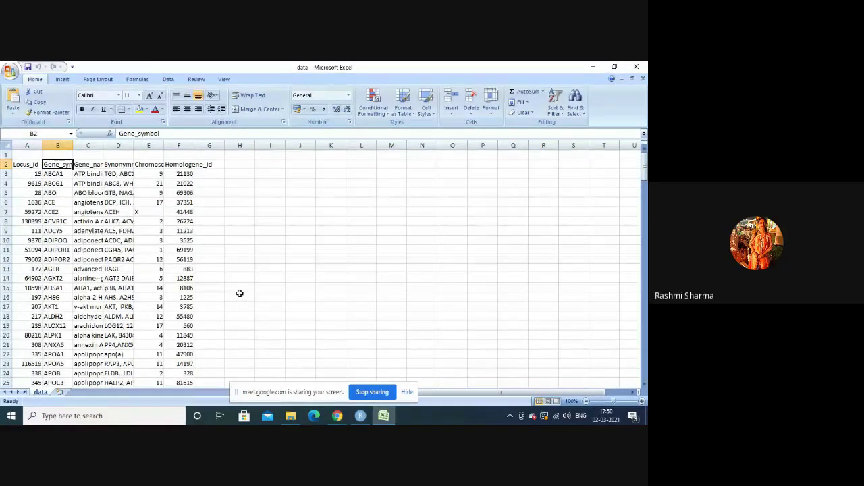
Preview the Google Meet window from Excel and stop sharing the screen.
mouse_move(337, 416)
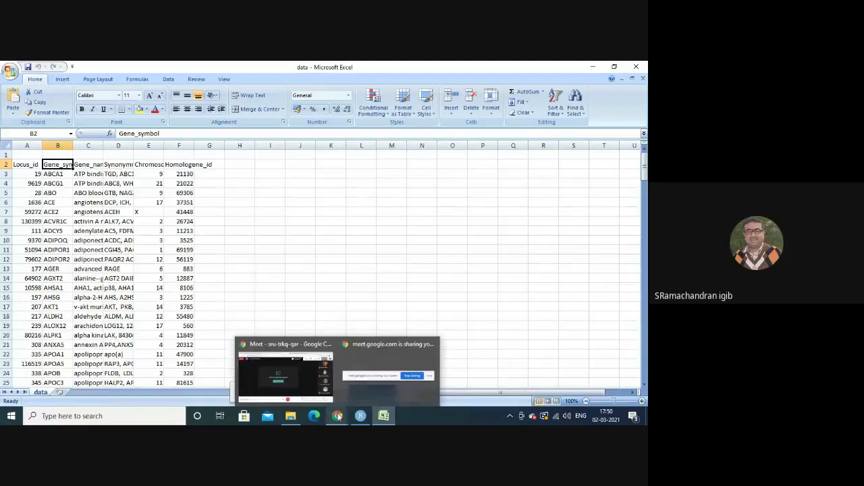
mouse_move(312, 379)
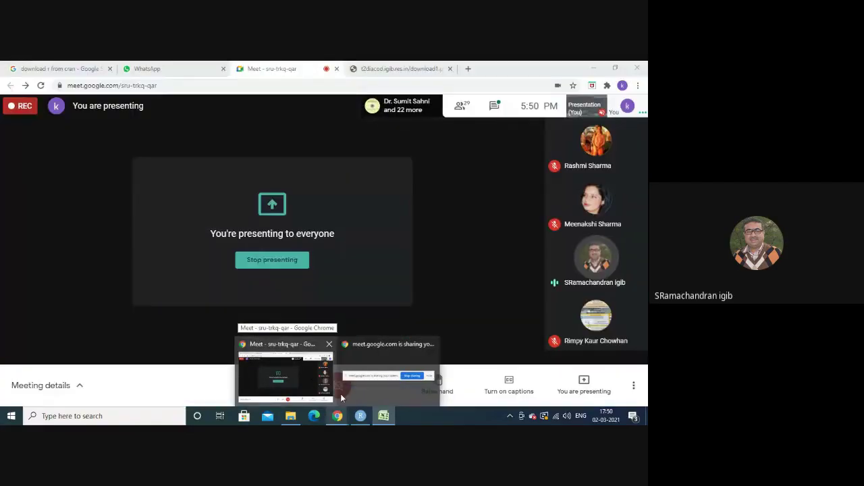
mouse_move(384, 415)
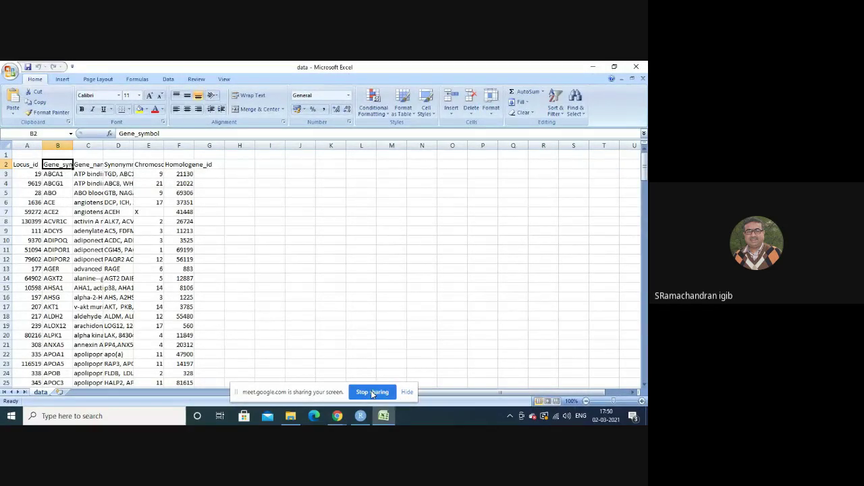
click(372, 392)
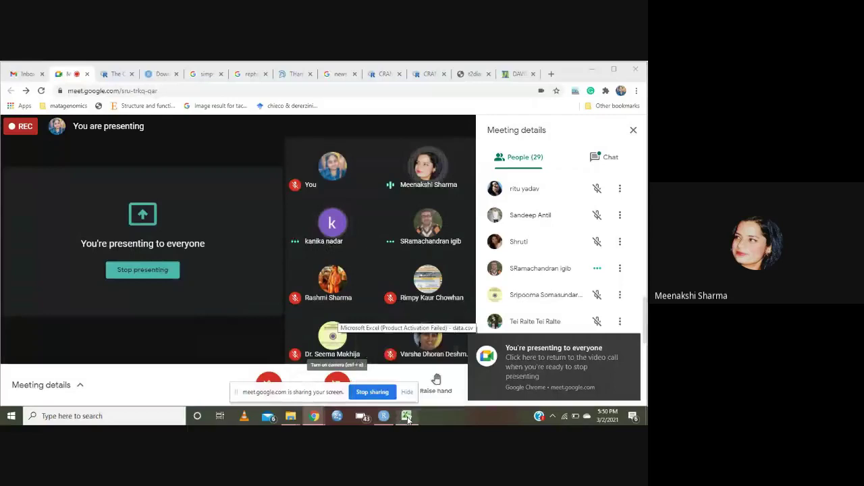
Switch to data.csv in Excel to show the first rows of its gene table.
click(407, 416)
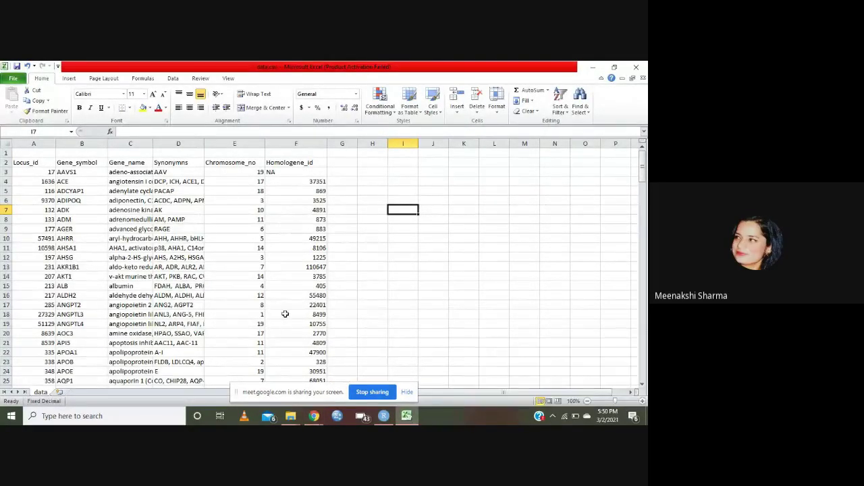
scroll(285, 313, down, 1)
scroll(285, 314, up, 1)
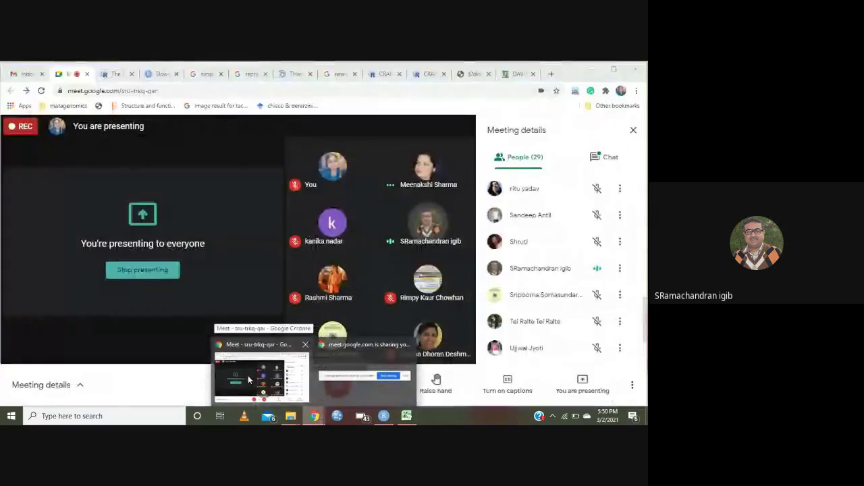
Go back to the Google Meet call and unmute the microphone.
click(245, 379)
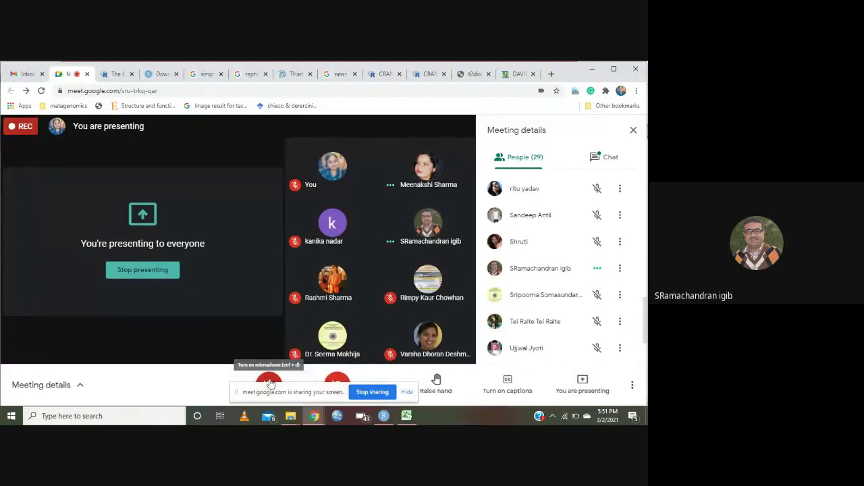
click(269, 382)
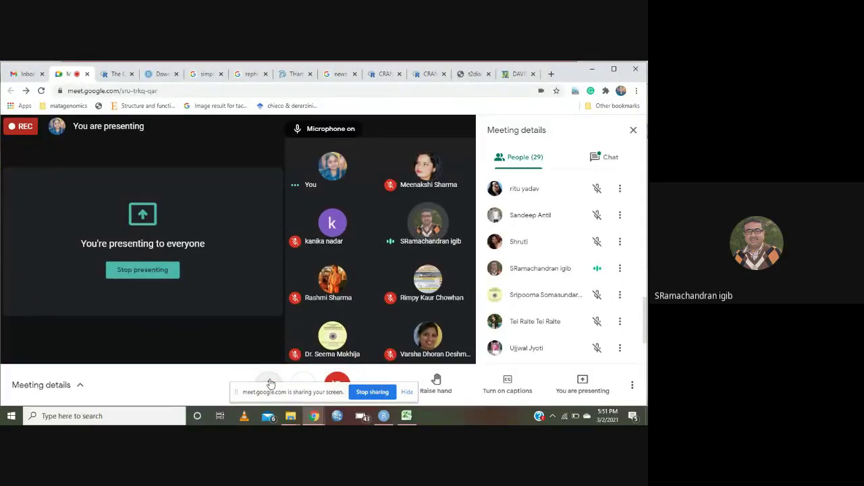
click(313, 385)
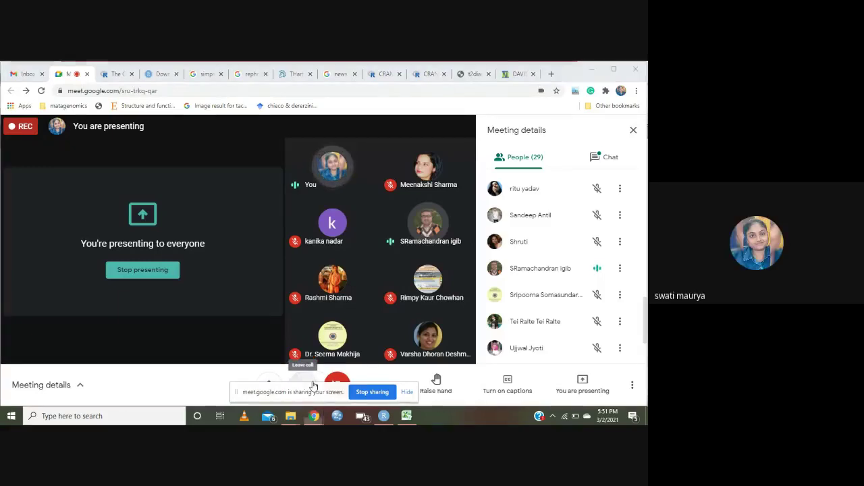
Bring data.csv forward in Excel, widen the Gene_name column, and select empty cell K11.
click(407, 416)
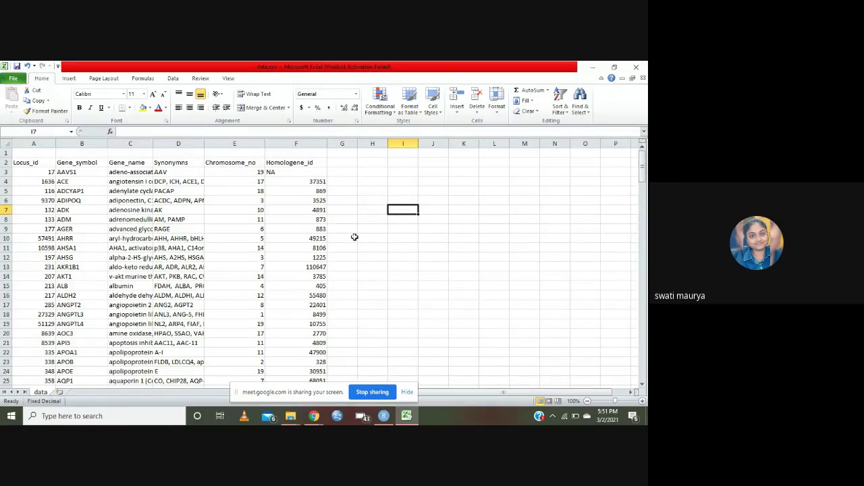
drag(153, 144, 171, 144)
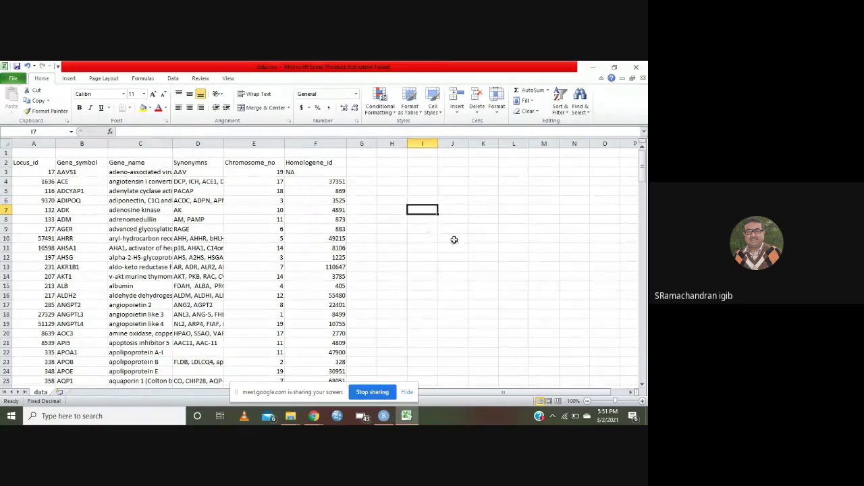
click(482, 247)
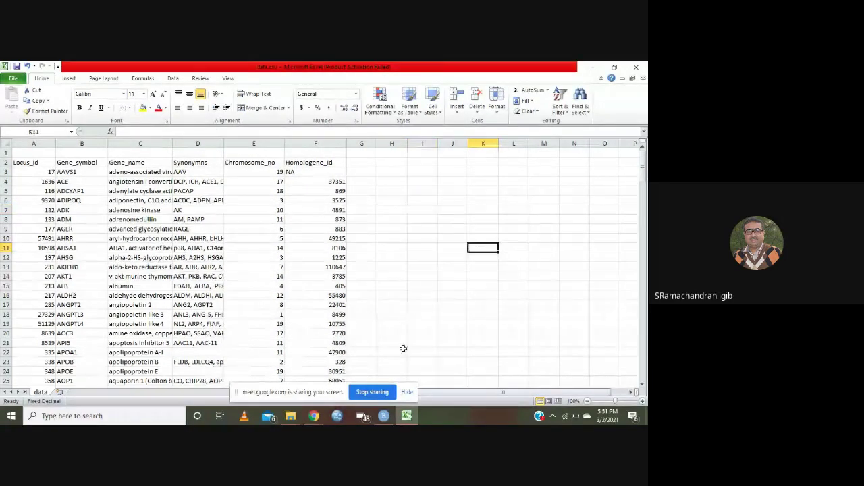
Return to the Google Meet call from data.csv and end the screen sharing.
mouse_move(311, 419)
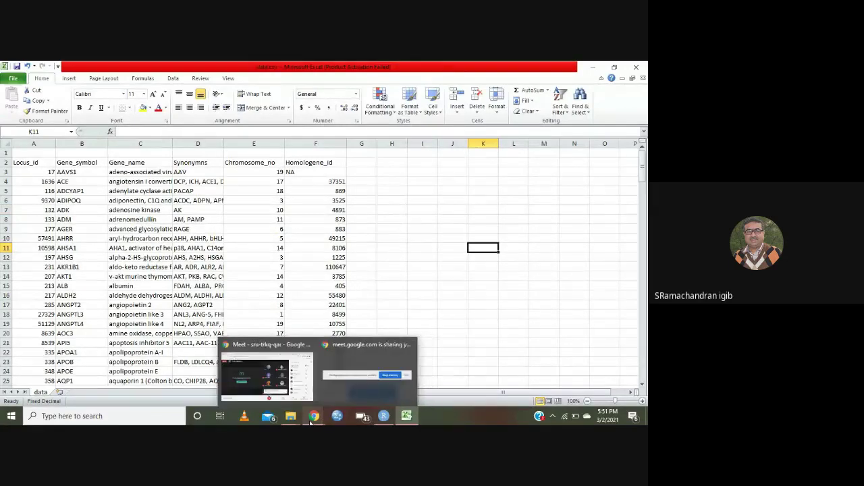
click(260, 385)
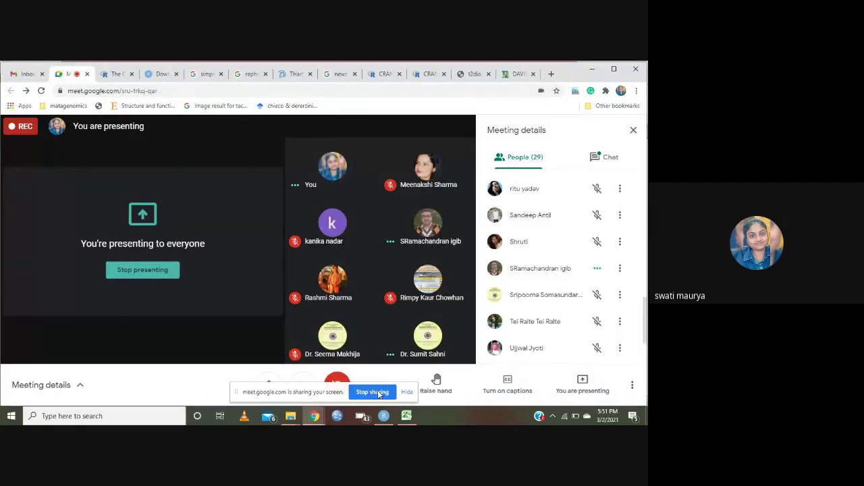
click(372, 392)
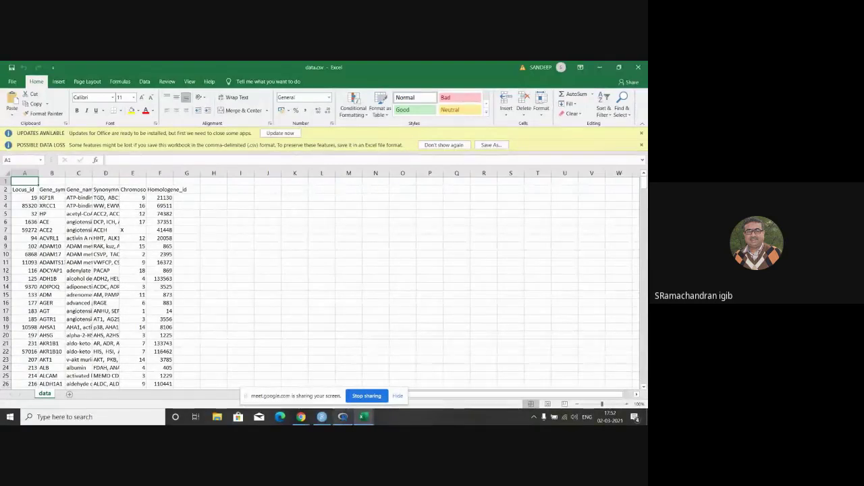
mouse_move(368, 420)
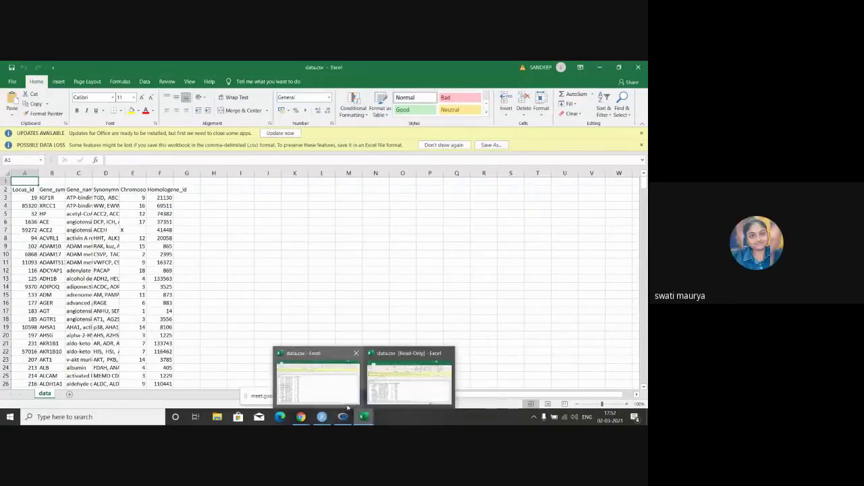
mouse_move(324, 419)
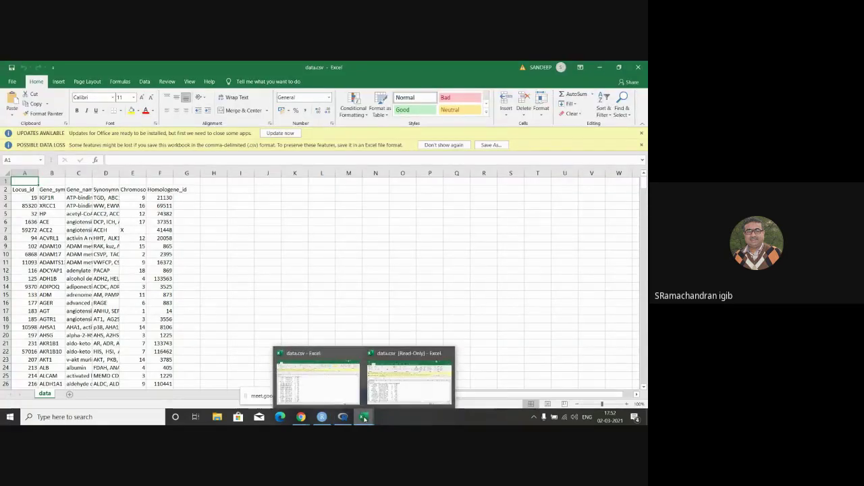
Bring the editable data.csv workbook forward in Excel and stop sharing the screen.
click(328, 392)
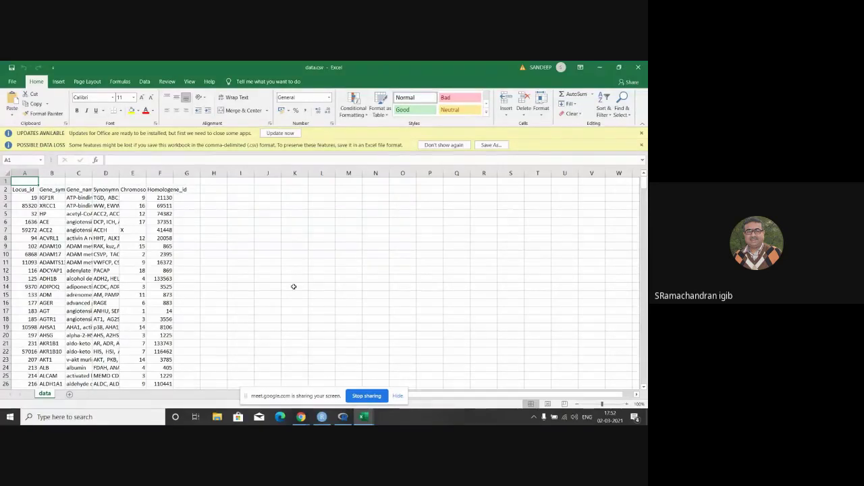
click(368, 396)
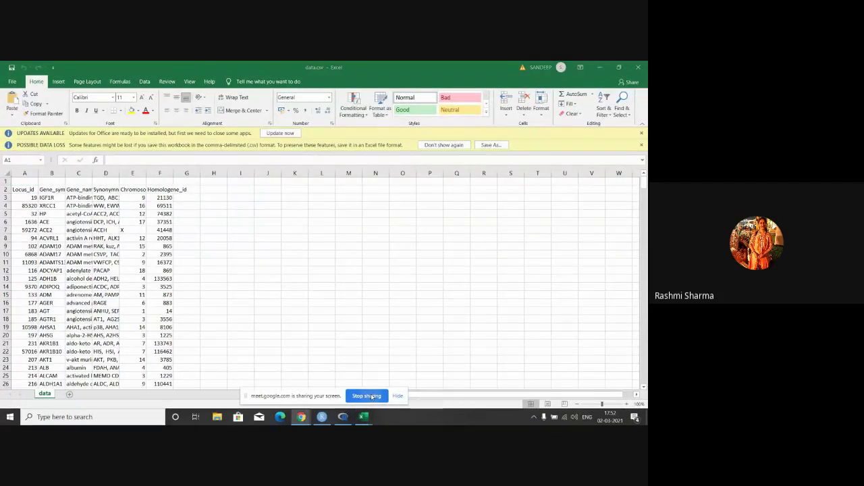
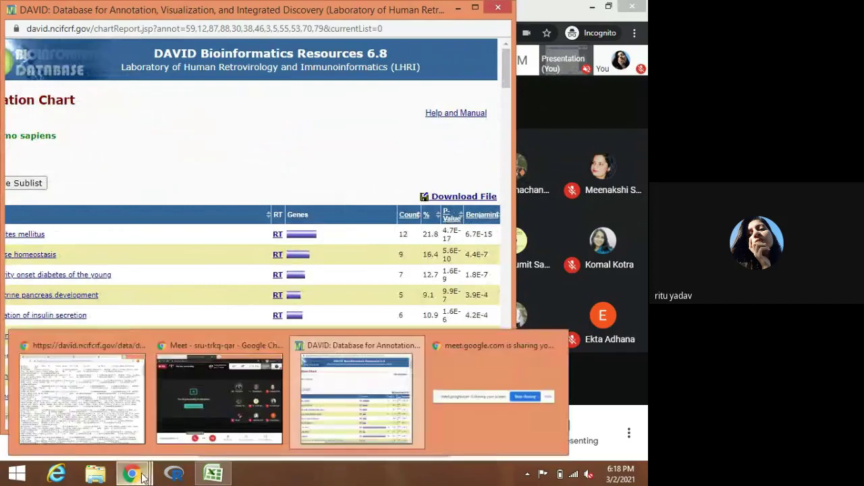
Show the DAVID annotation chart text file in Chrome, return to the Google Meet call and stop presenting.
click(126, 430)
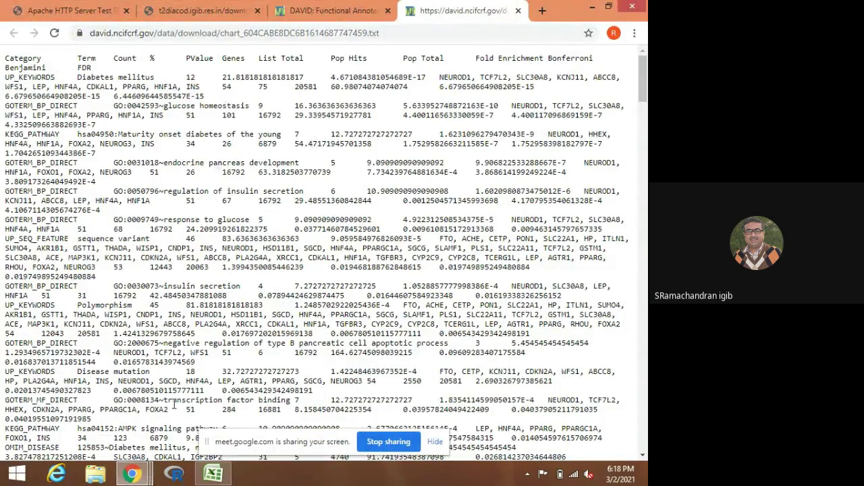
mouse_move(135, 473)
mouse_move(219, 432)
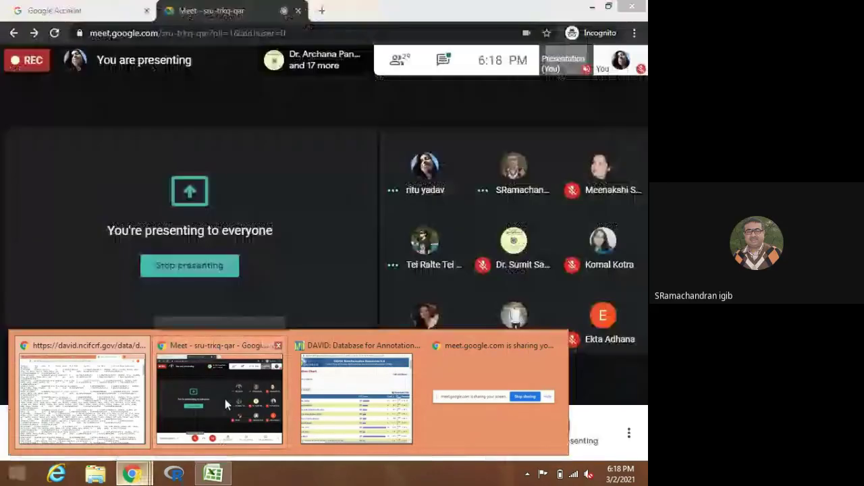
click(225, 399)
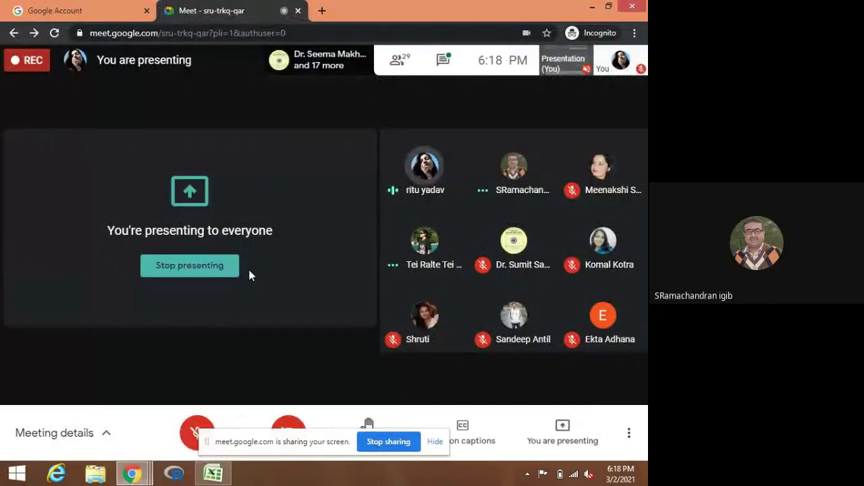
click(209, 265)
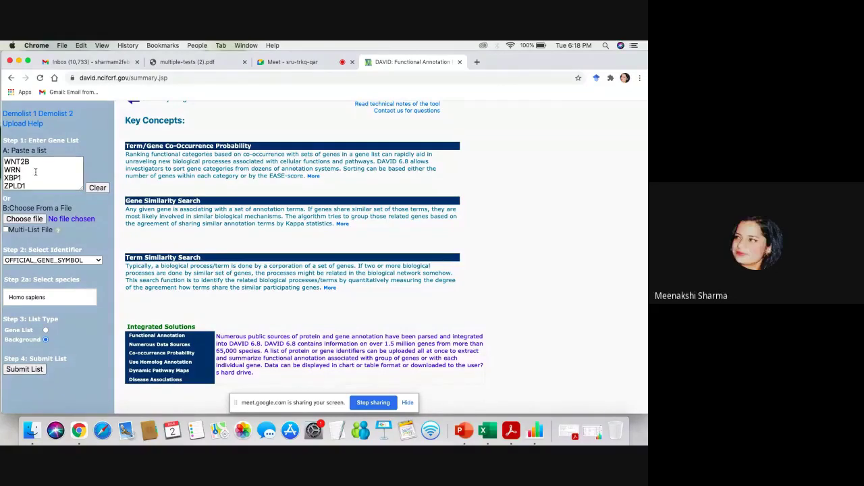
Review the pasted gene list and the identifier, species and list type settings in DAVID's upload form.
scroll(35, 172, up, 15)
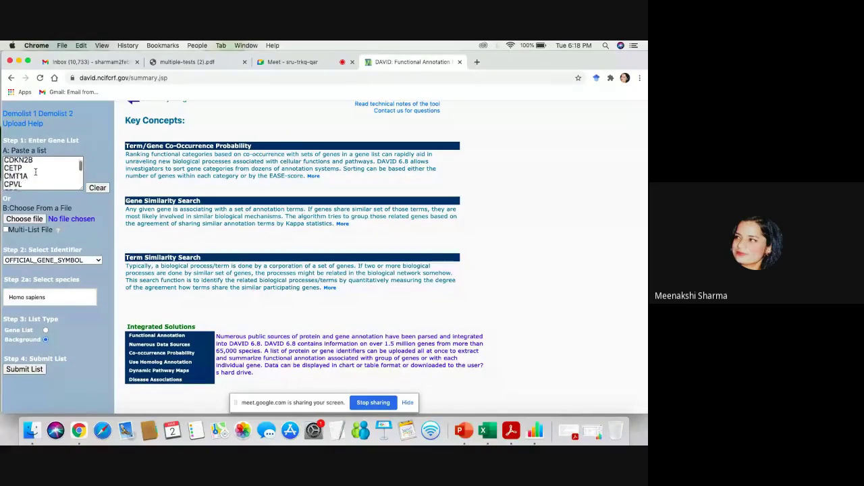
scroll(35, 171, up, 6)
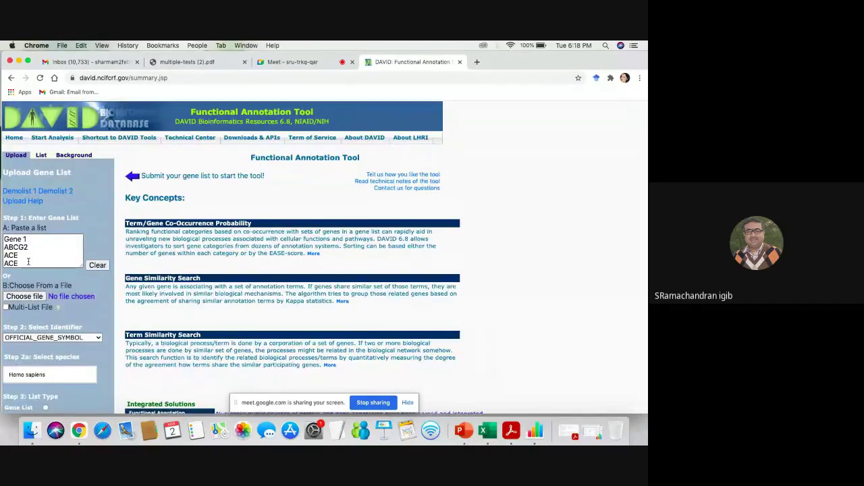
scroll(27, 324, down, 1)
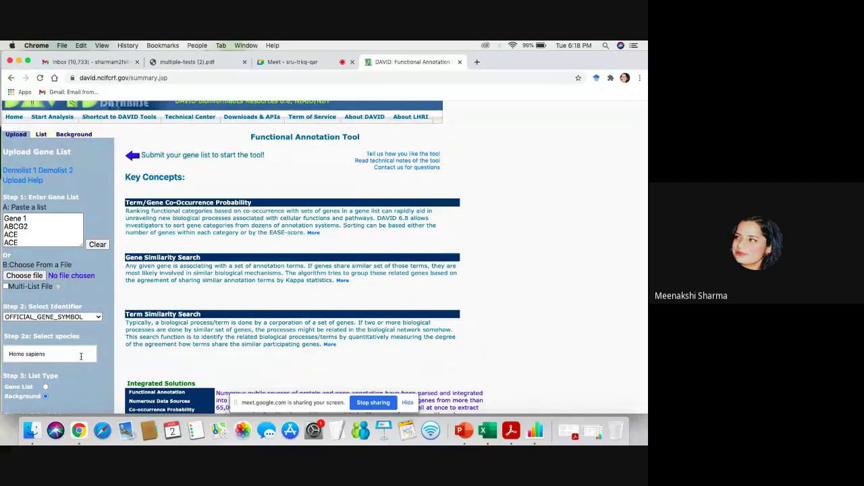
scroll(81, 356, down, 3)
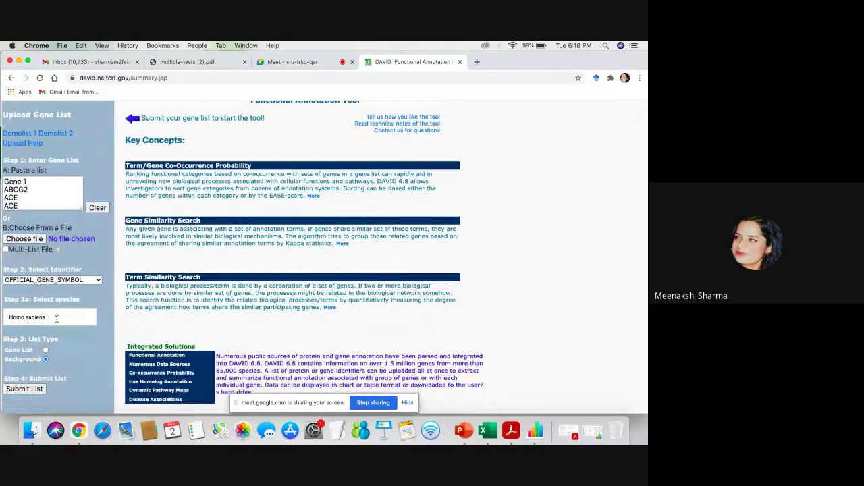
scroll(57, 319, down, 3)
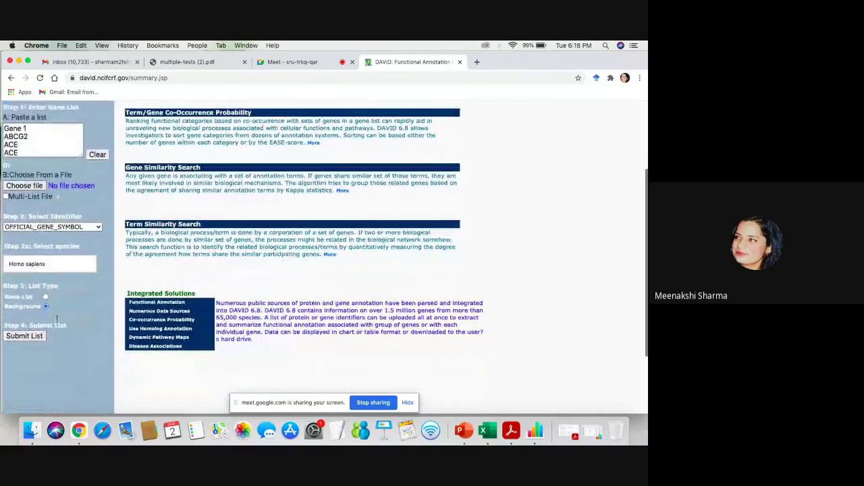
scroll(56, 319, down, 2)
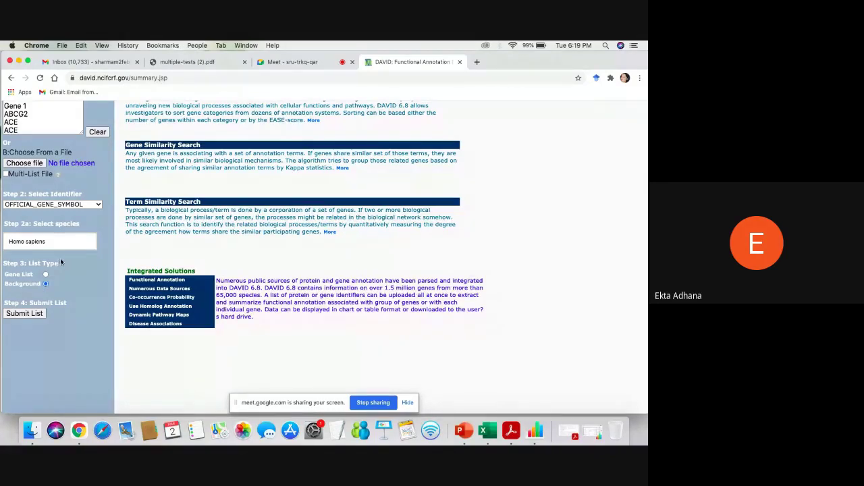
scroll(34, 116, up, 1)
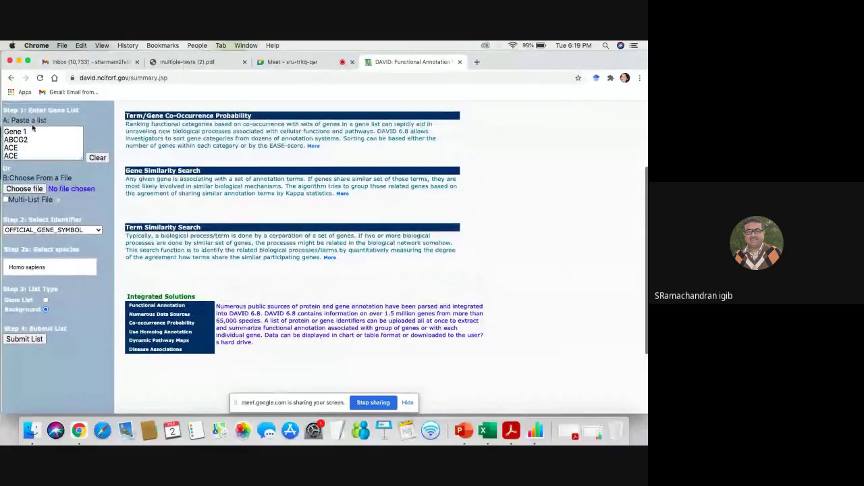
Remove the "Gene 1" header line from the gene list and try to submit the list as a background.
click(29, 130)
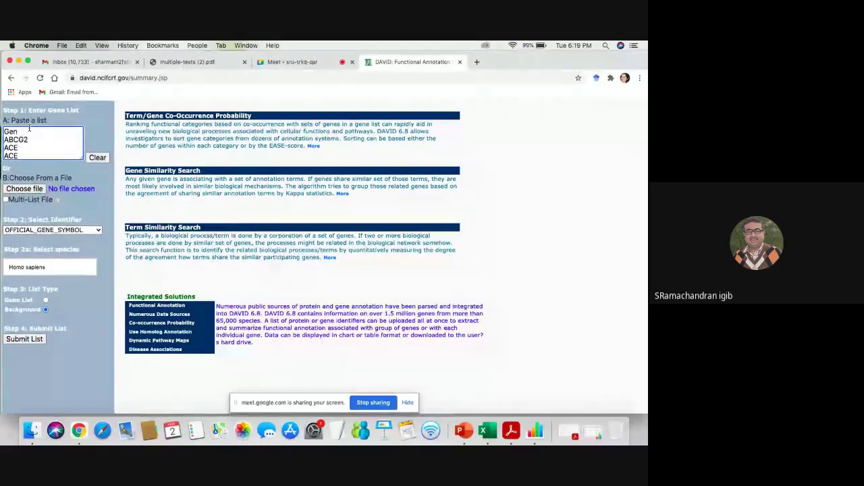
key(BackSpace)
key(BackSpace)
key(BackSpace)
key(BackSpace)
key(BackSpace)
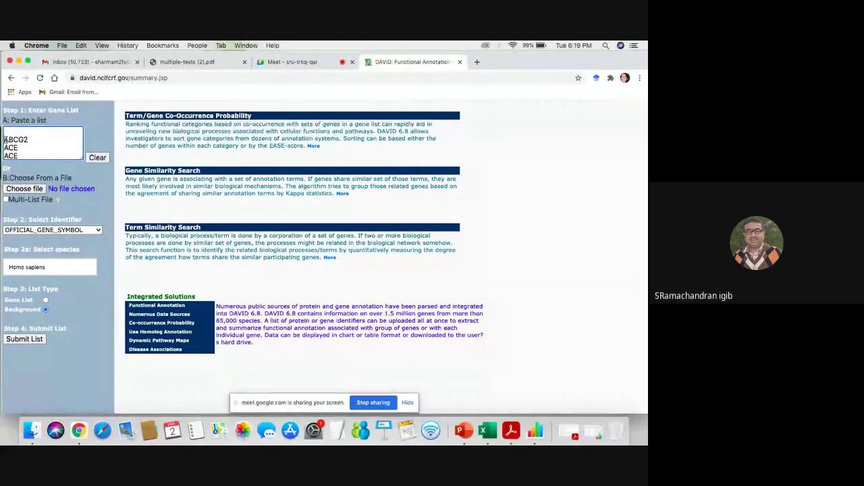
key(Delete)
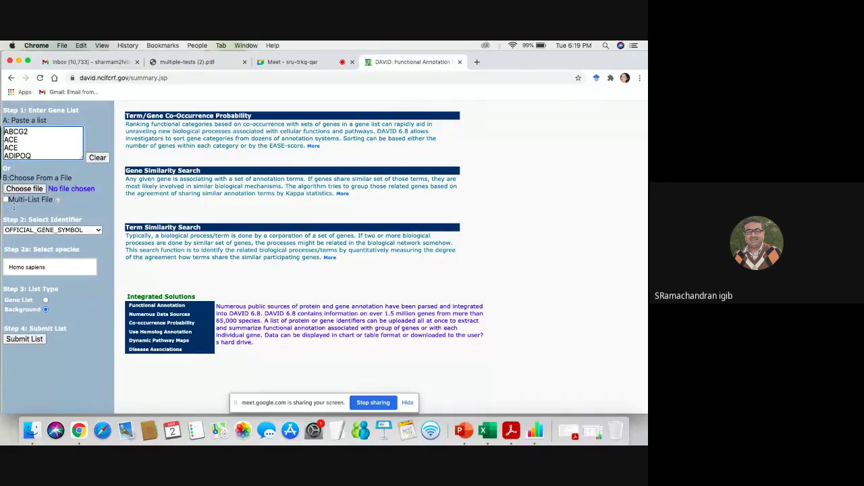
click(27, 340)
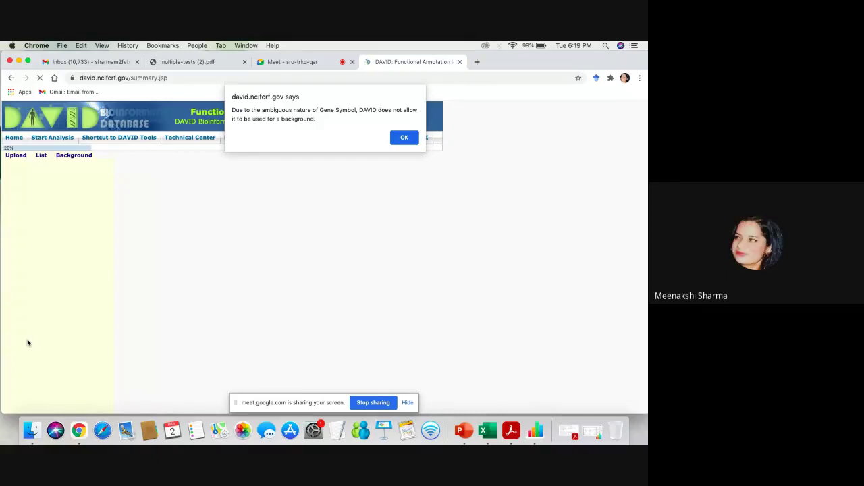
click(404, 138)
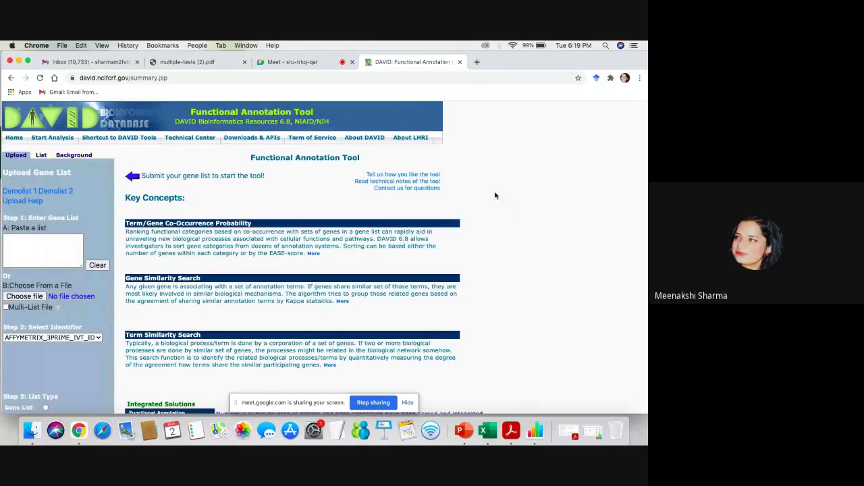
Switch to the data spreadsheet in Numbers and copy the Gene 1 entries from ABCG2 through ZPLD1.
click(543, 425)
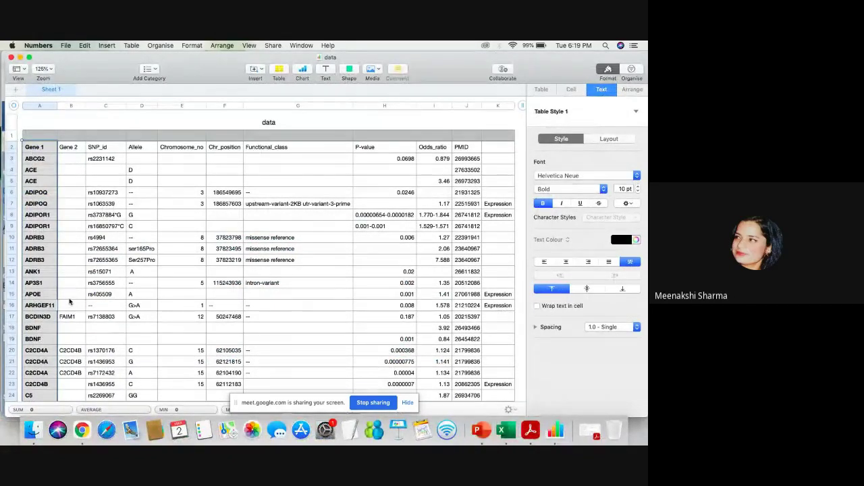
scroll(69, 302, down, 2)
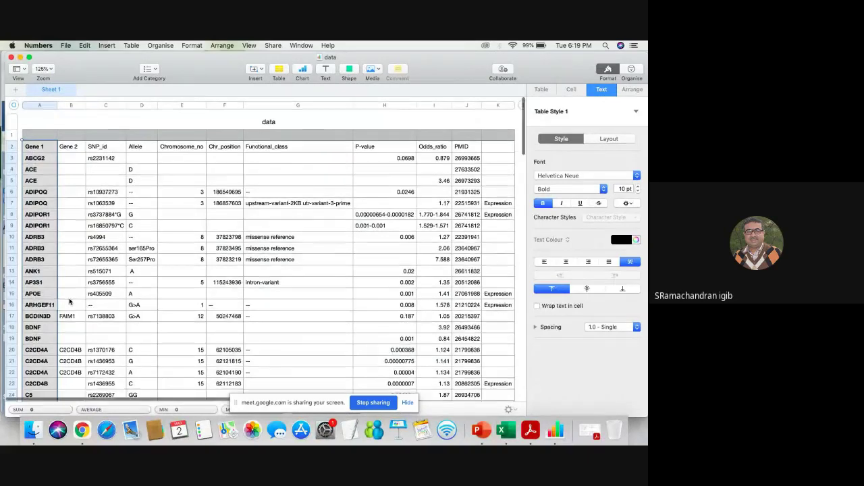
scroll(68, 300, down, 2)
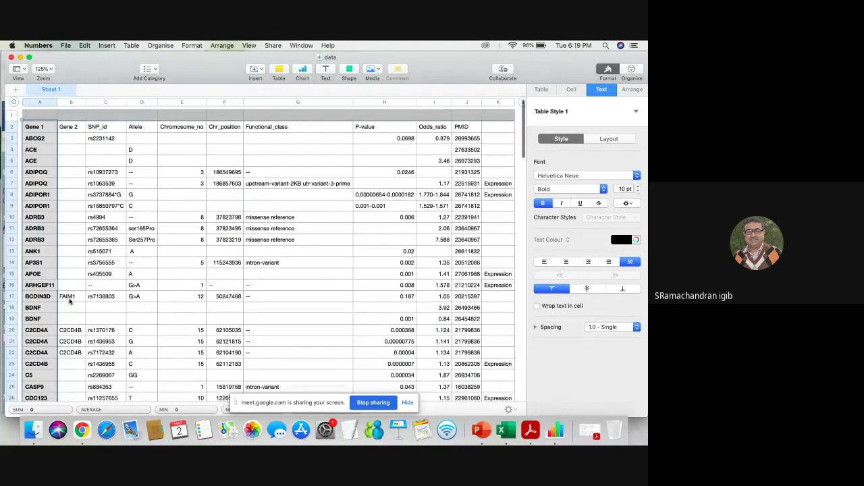
scroll(68, 300, up, 3)
click(74, 157)
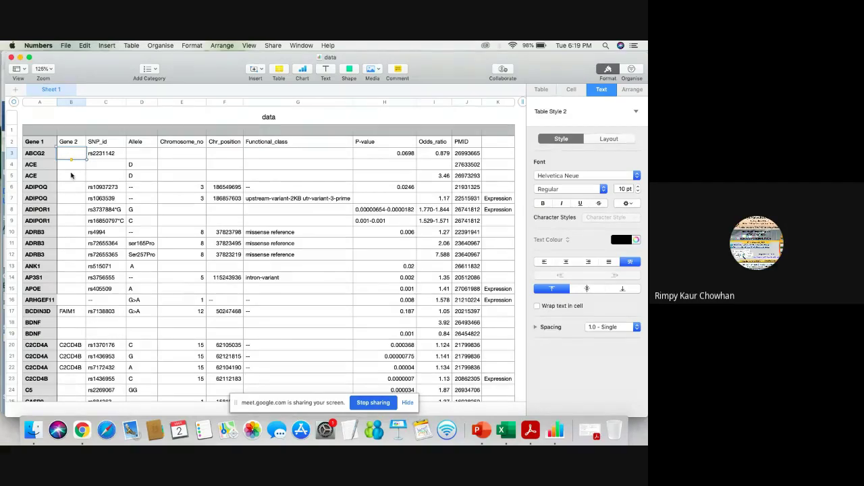
click(46, 154)
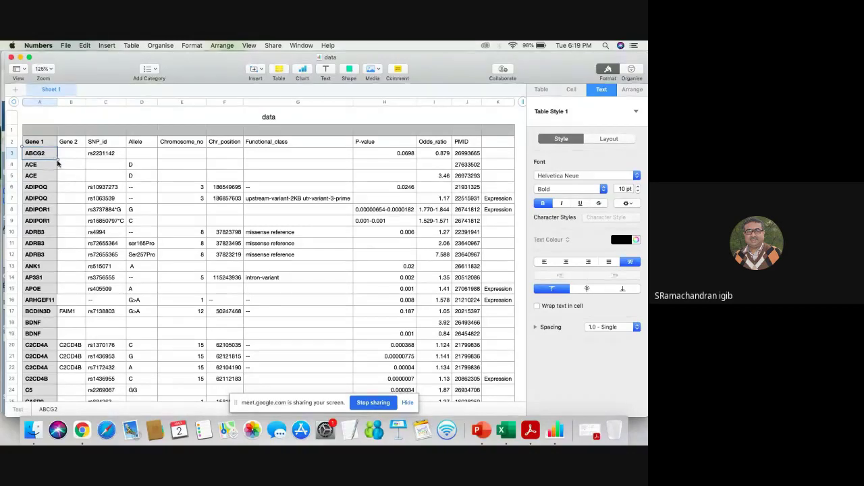
drag(58, 160, 39, 219)
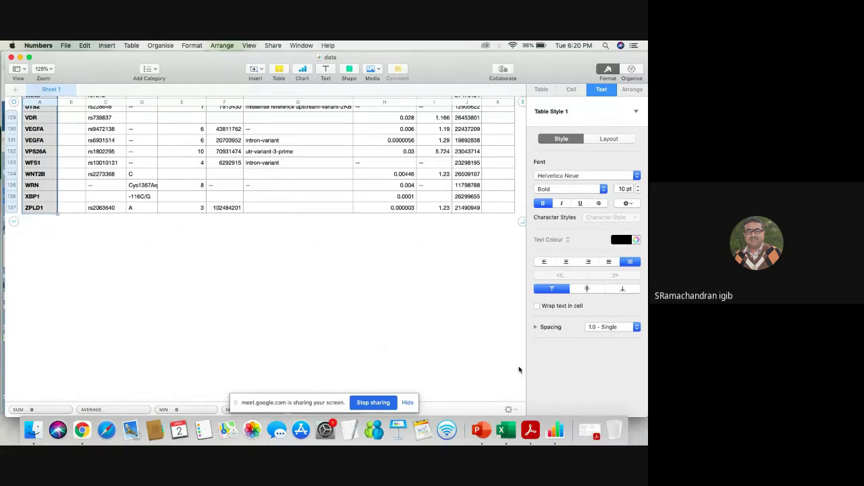
Minimize the spreadsheet to return to DAVID in Chrome and paste the copied genes into the gene list.
click(20, 58)
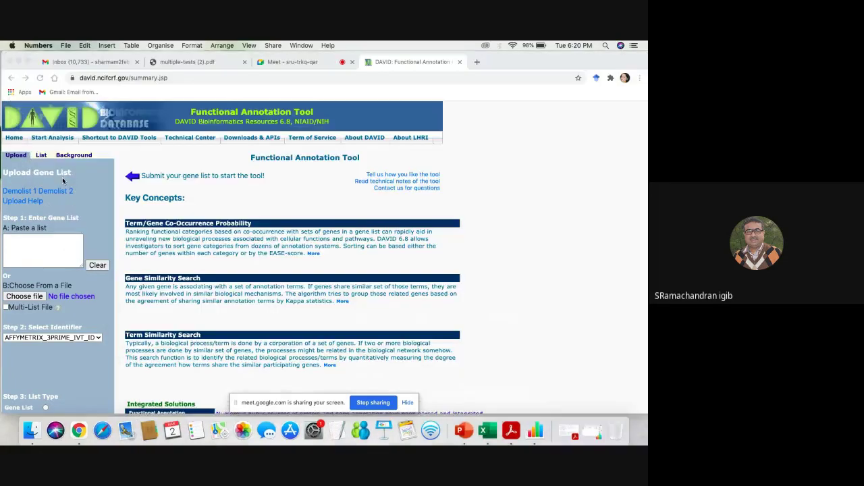
click(63, 247)
key(super+v)
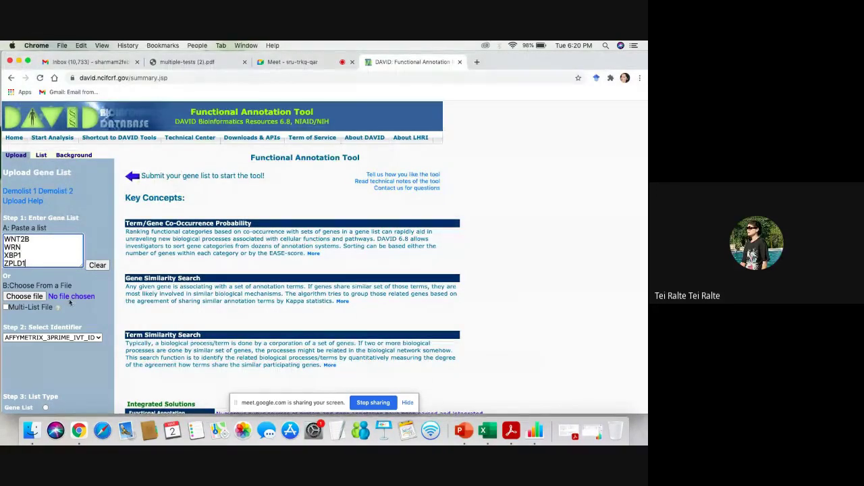
Set the gene list's identifier to OFFICIAL_GENE_SYMBOL.
click(97, 338)
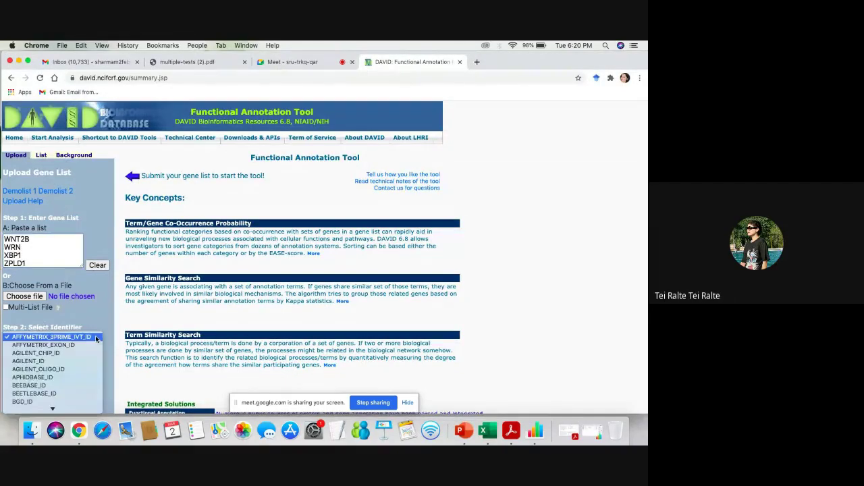
scroll(96, 339, down, 5)
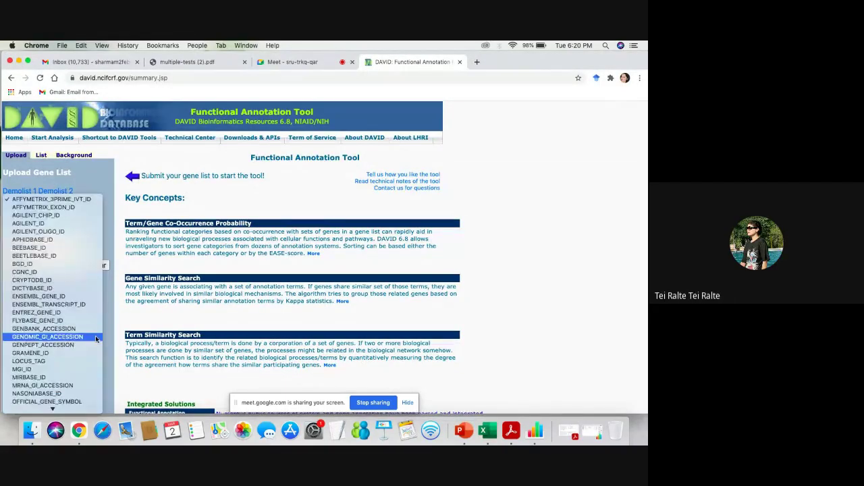
scroll(96, 339, down, 4)
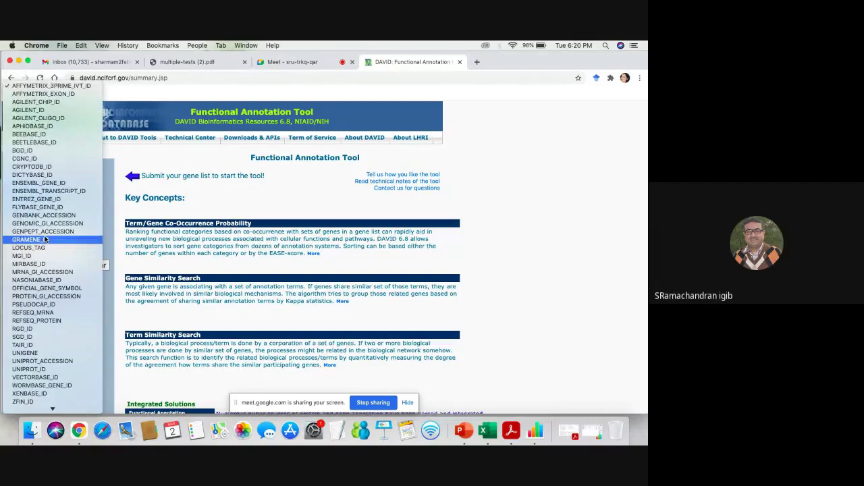
click(47, 289)
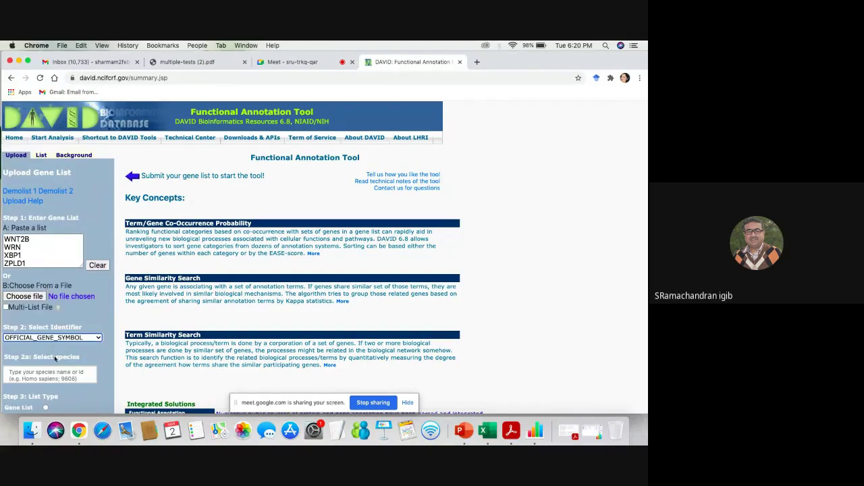
Set the species for the pasted gene list to Homo sapiens.
click(56, 375)
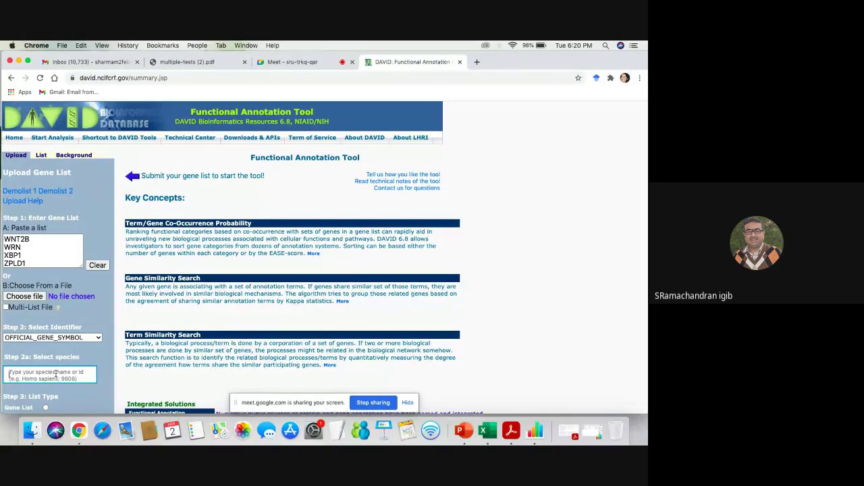
text(H)
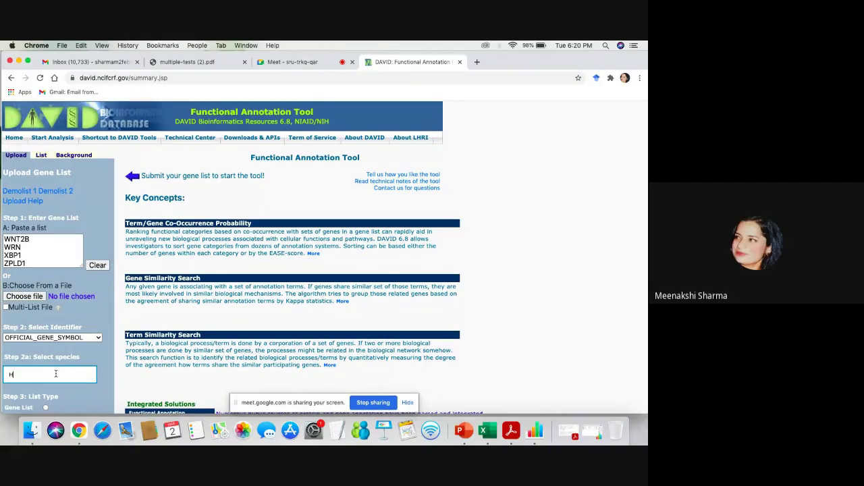
text(omo )
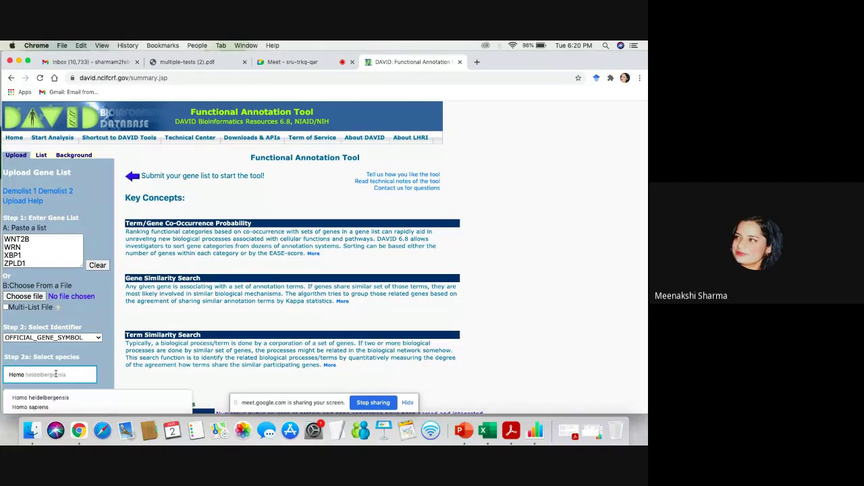
text(sap)
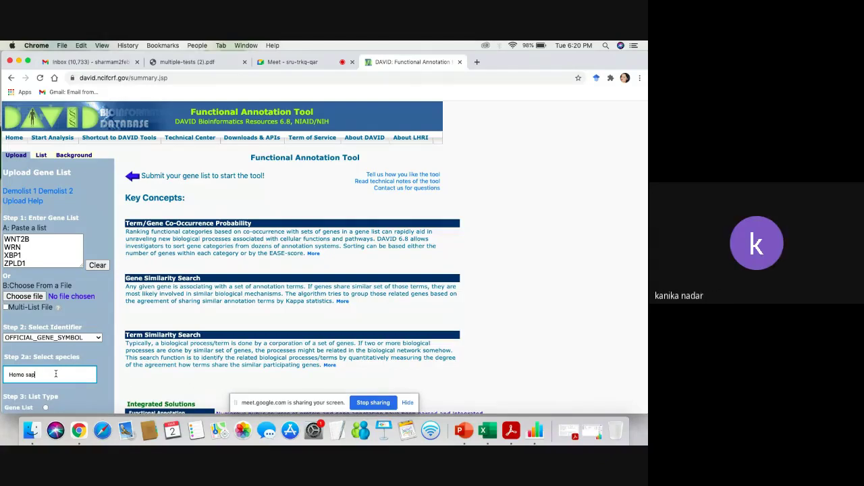
text(iens)
scroll(38, 368, down, 1)
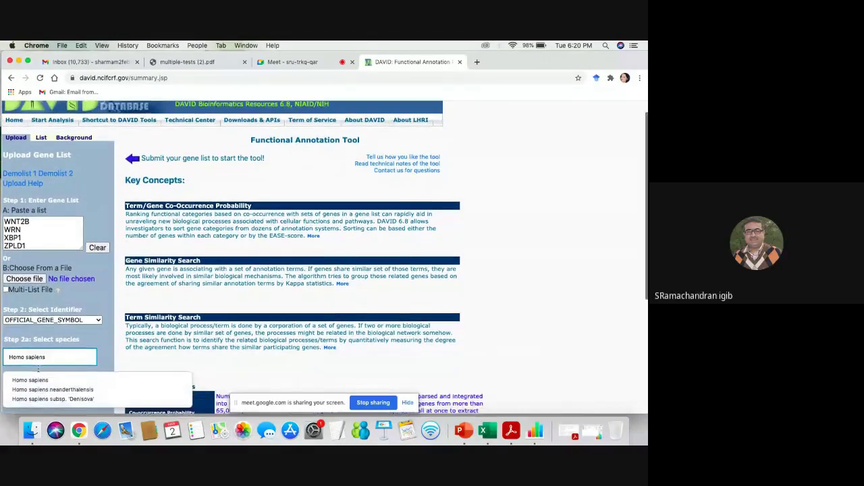
click(39, 378)
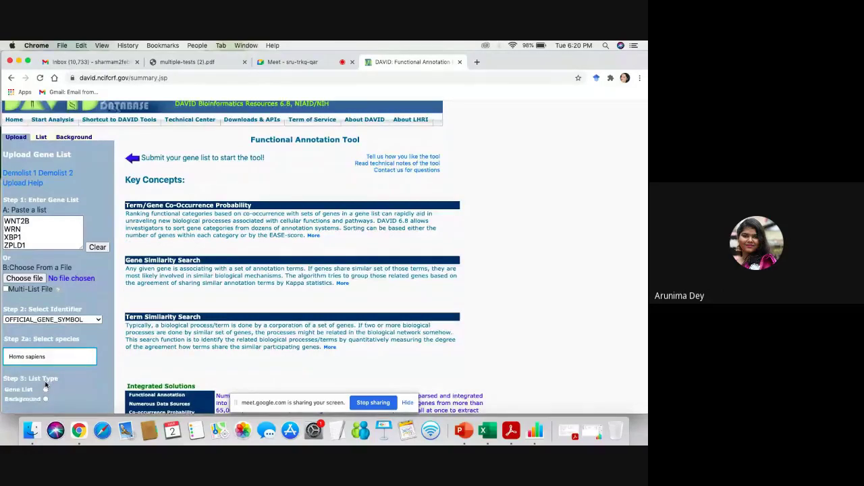
Try to submit the Homo sapiens list with Background as its list type and dismiss the alert.
scroll(45, 385, down, 2)
scroll(44, 357, down, 2)
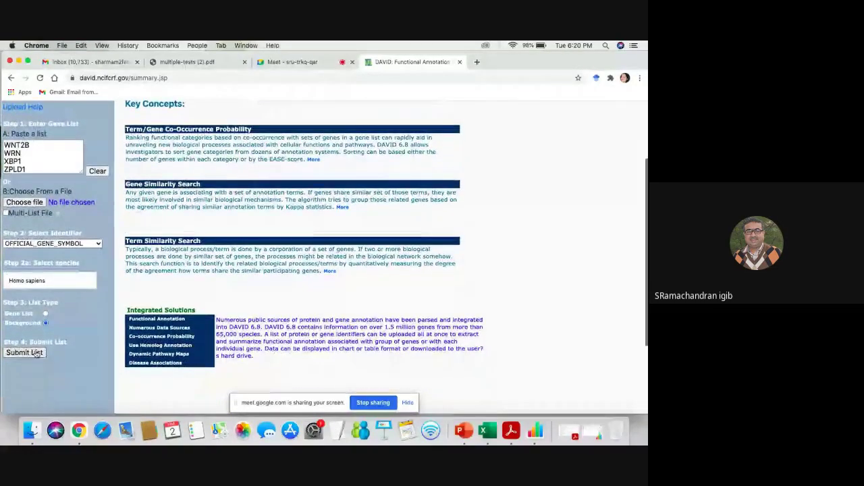
click(25, 352)
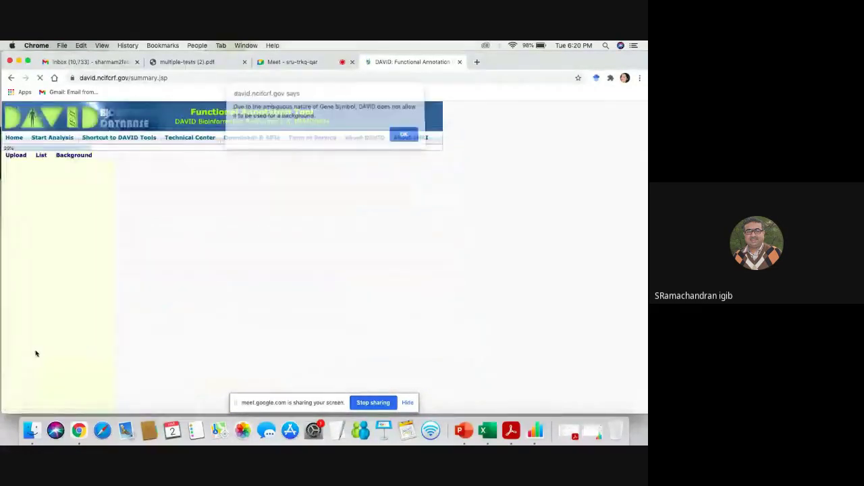
click(405, 138)
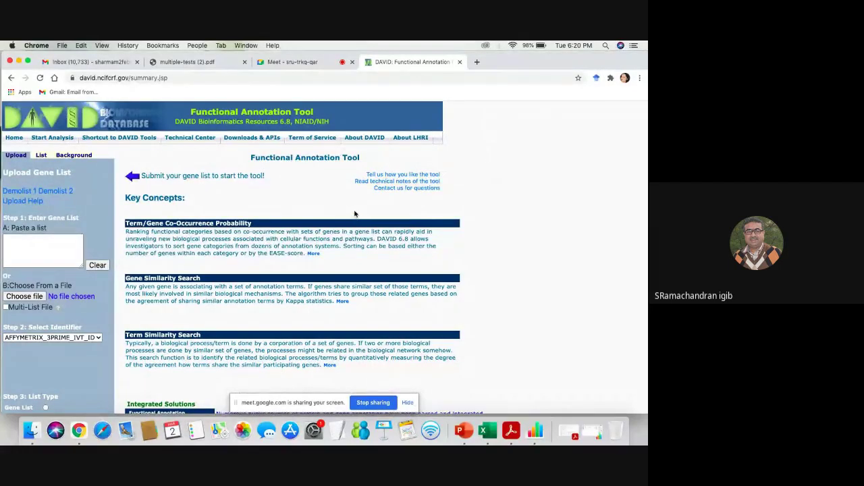
Switch to the Numbers data spreadsheet, copy the Gene 1 entries from ABCG2 through C2CD4A in row 20, and minimize it to return to DAVID.
click(532, 432)
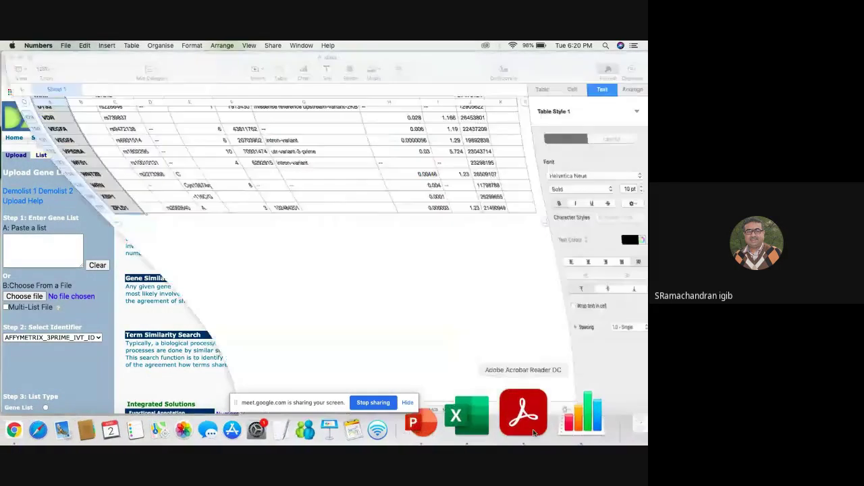
scroll(156, 212, up, 10)
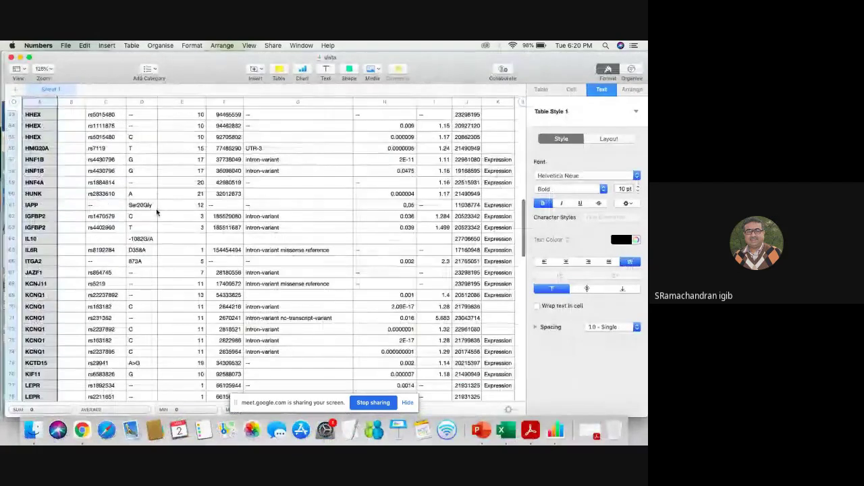
scroll(156, 212, up, 10)
click(56, 158)
drag(49, 158, 43, 353)
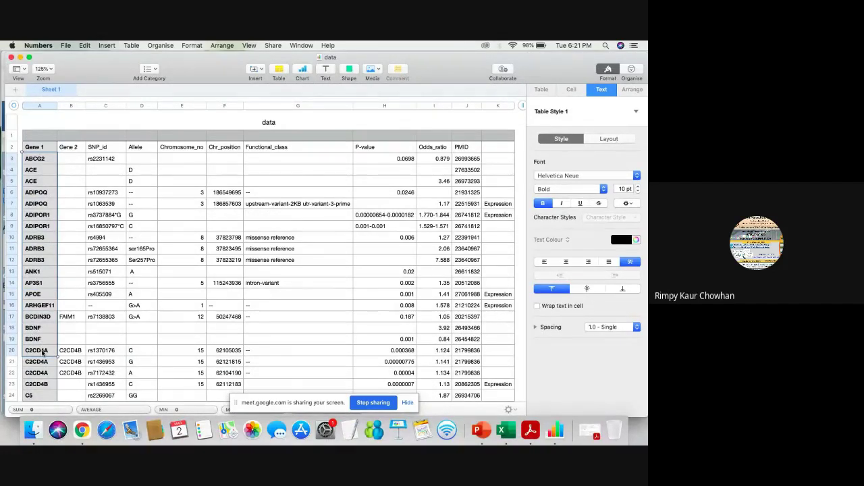
click(19, 57)
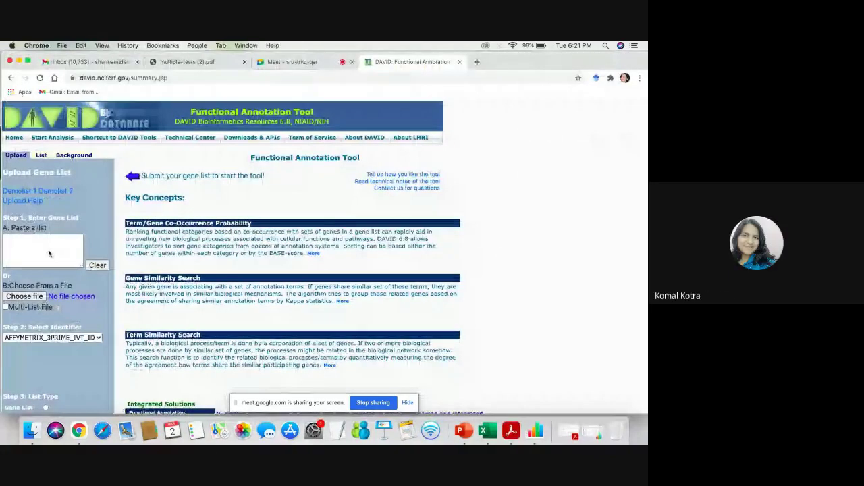
Paste the copied genes into the empty gene list and set its identifier to OFFICIAL_GENE_SYMBOL.
right_click(50, 252)
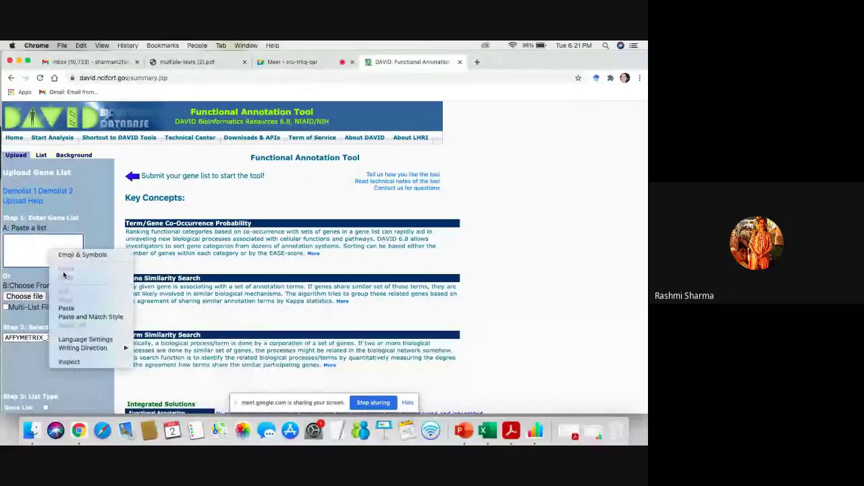
click(66, 307)
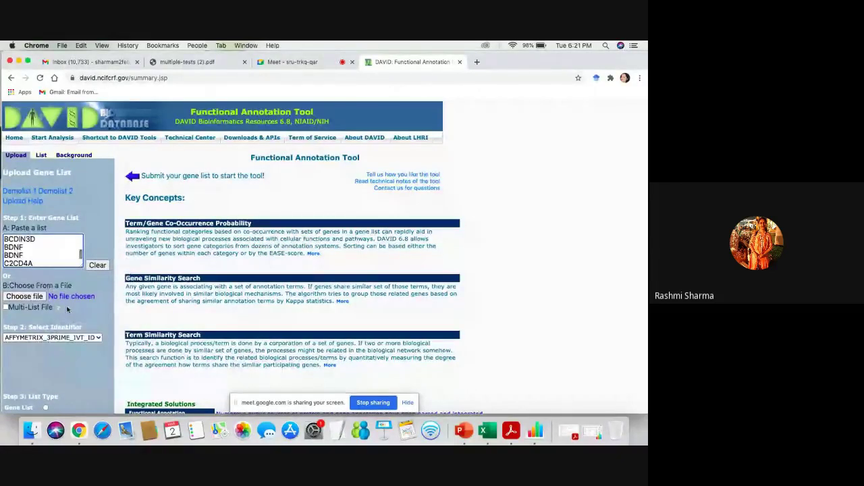
click(51, 339)
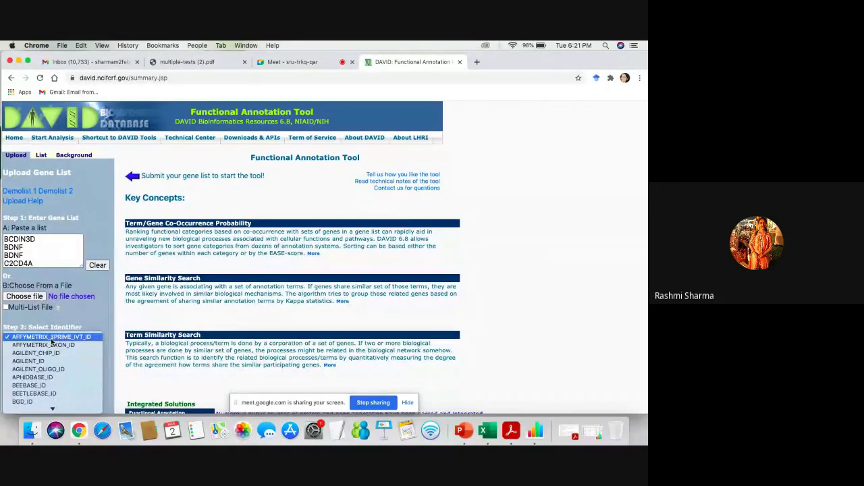
scroll(51, 342, down, 5)
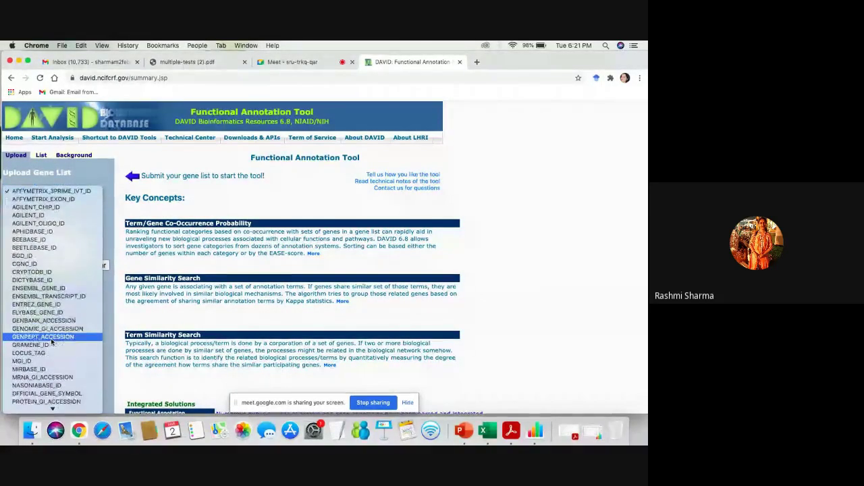
scroll(51, 342, down, 3)
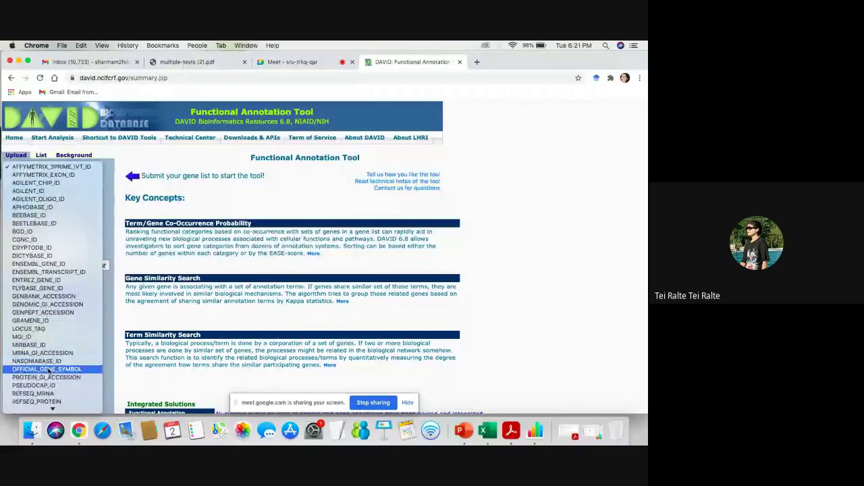
click(50, 371)
Choose Homo sapiens as the species for the shortened gene list.
scroll(58, 356, down, 1)
click(57, 342)
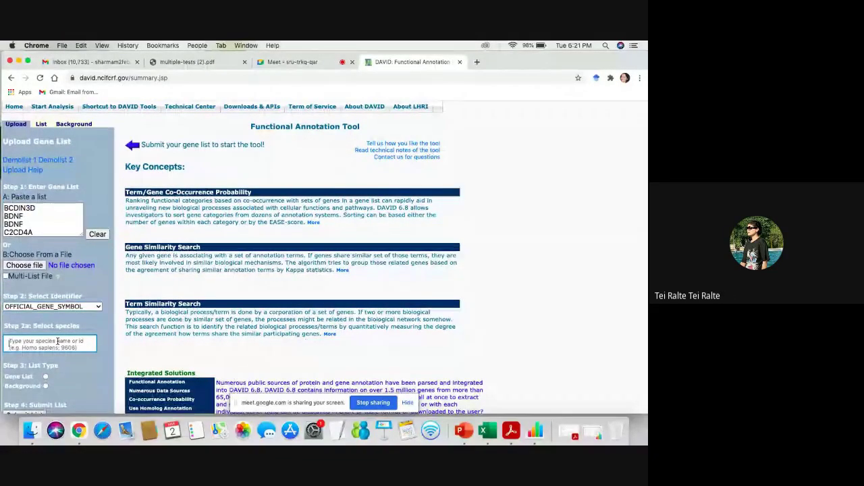
text(H)
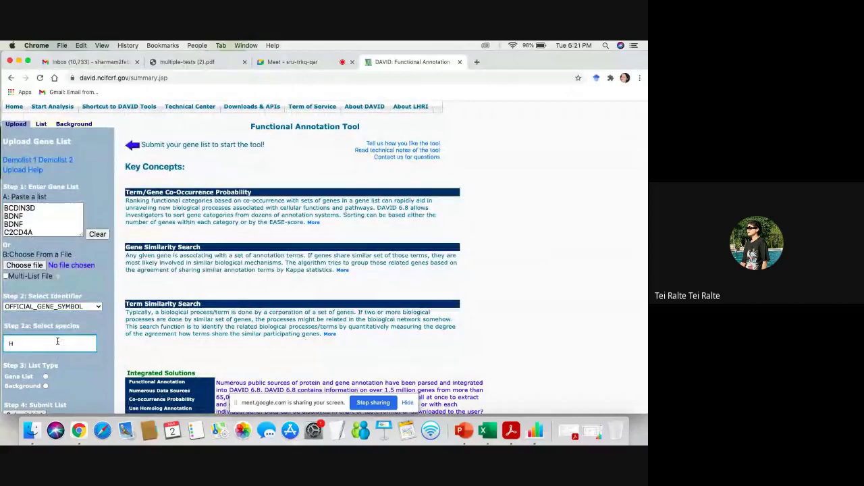
text(omo Sa)
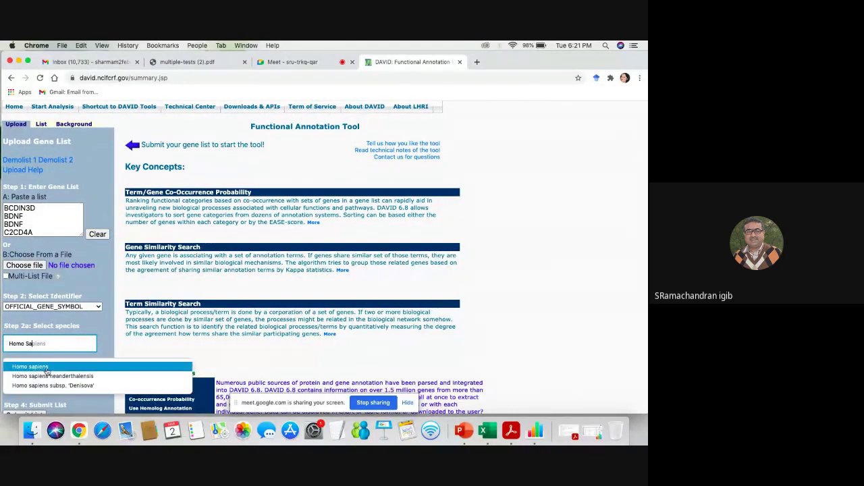
click(46, 366)
Try to submit the shortened gene list as a background and dismiss the alert.
scroll(61, 337, down, 2)
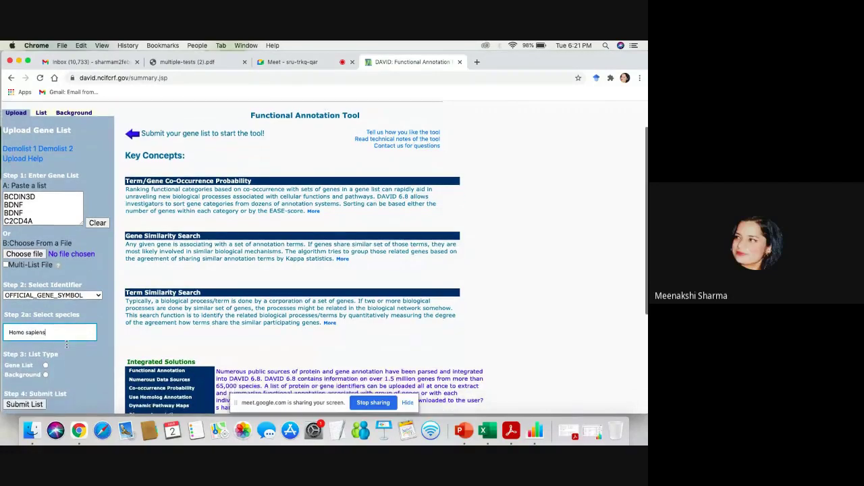
click(46, 328)
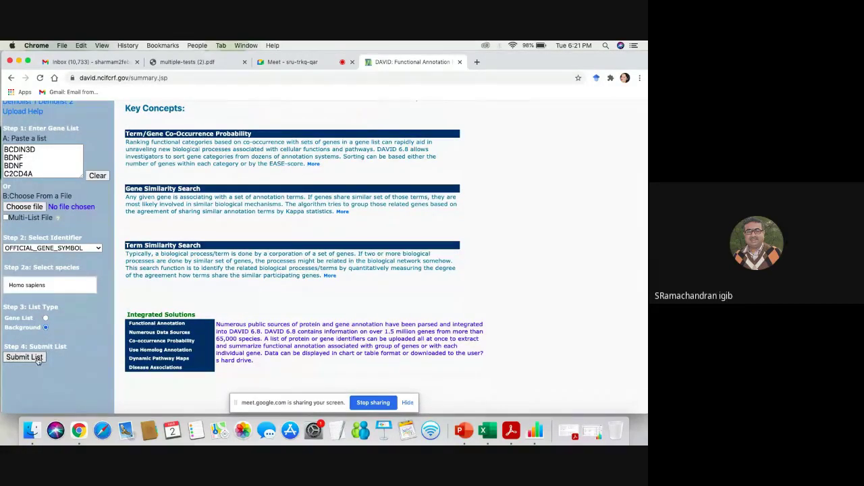
click(39, 359)
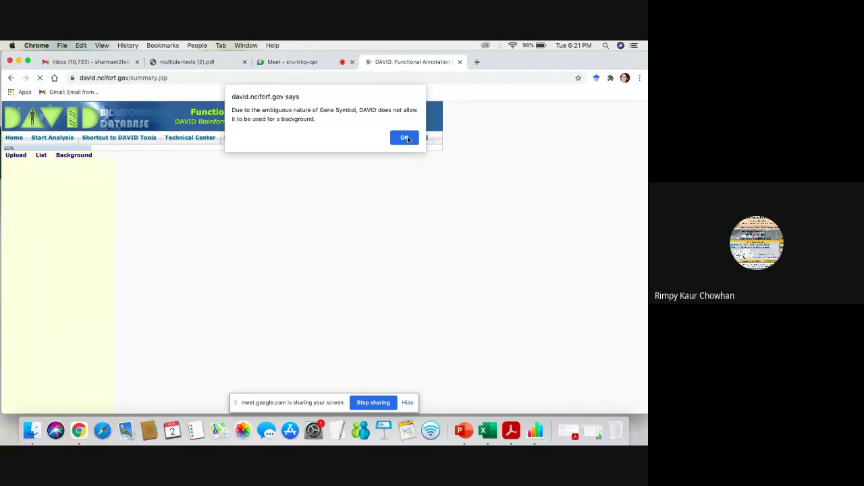
click(405, 137)
Paste the copied genes into the cleared gene list again and select OFFICIAL_GENE_SYMBOL as the identifier.
click(58, 252)
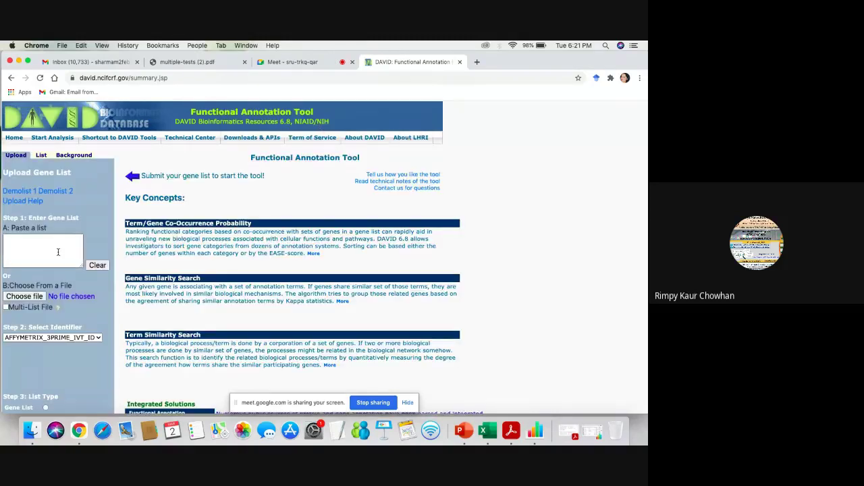
key(super+v)
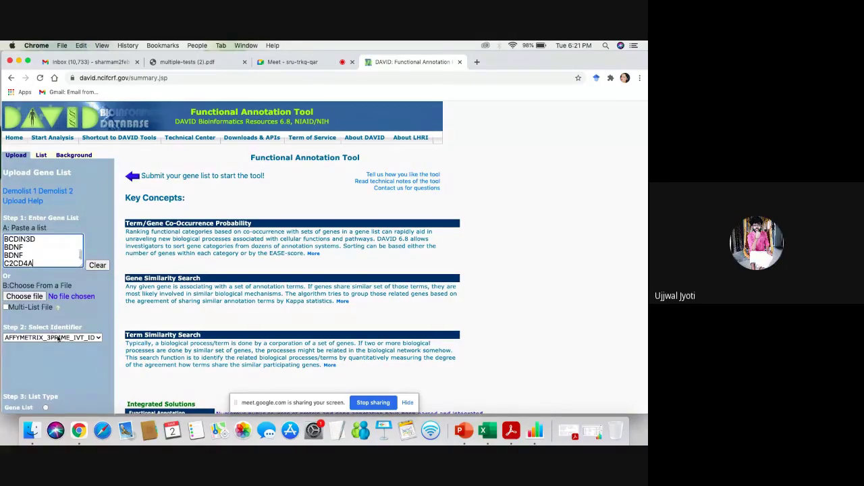
click(98, 339)
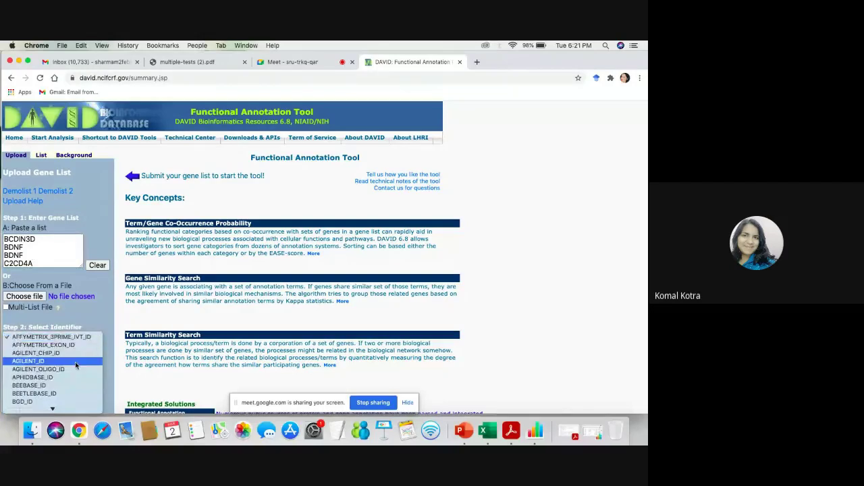
scroll(74, 368, down, 3)
scroll(74, 377, down, 3)
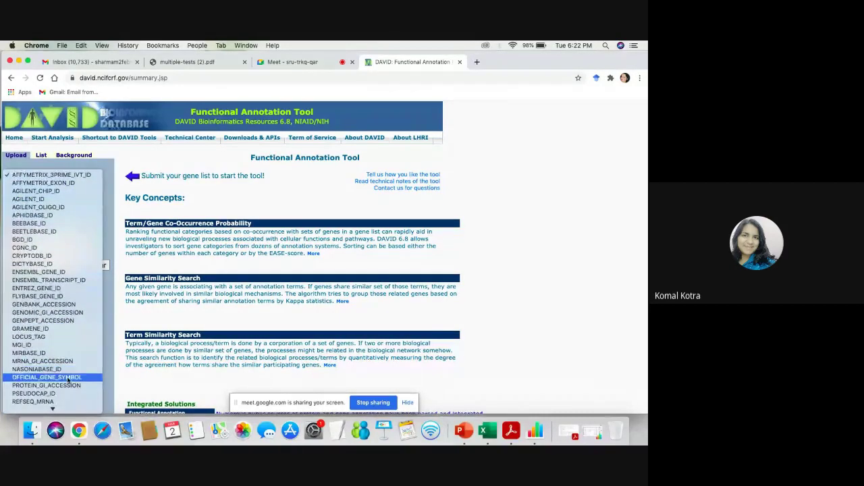
click(74, 376)
Set the species to Homo sapiens for the re-entered gene list.
scroll(78, 370, down, 1)
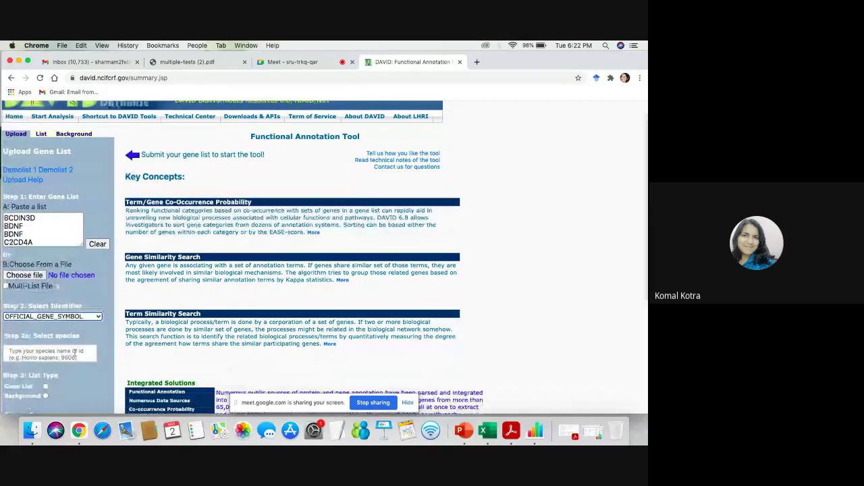
click(74, 352)
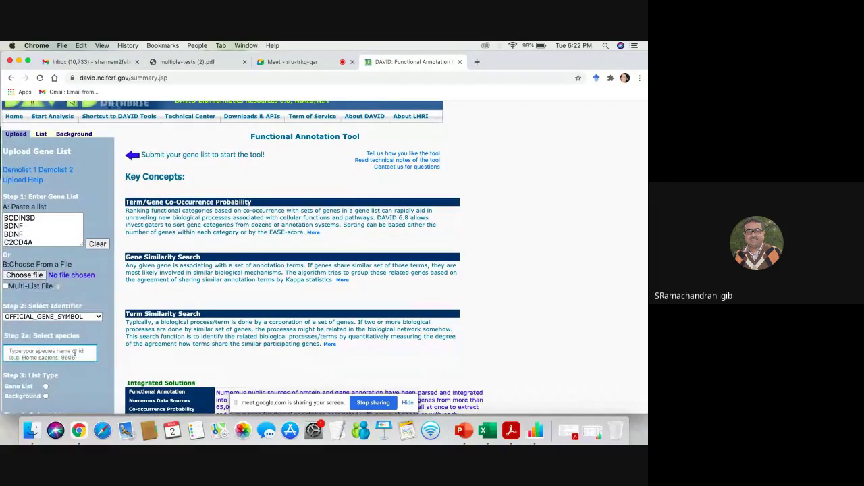
text(Homo)
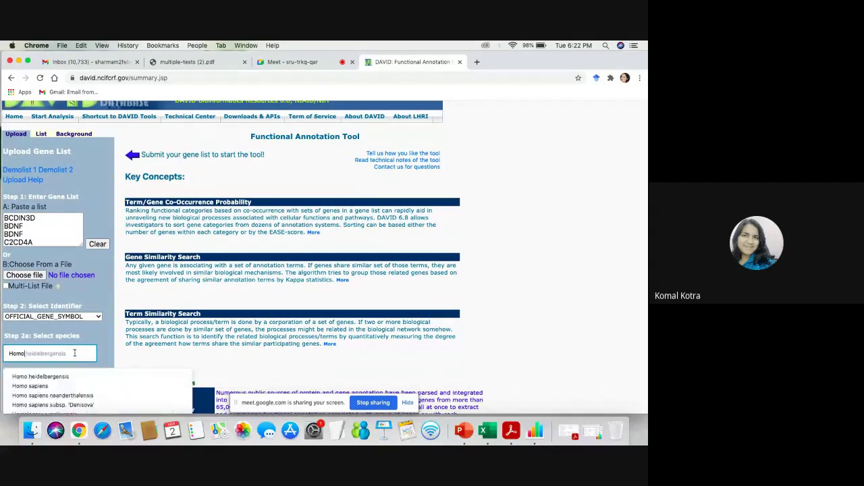
click(30, 385)
Set the list type to Gene List and submit the list for functional annotation.
scroll(46, 374, down, 2)
scroll(46, 373, down, 1)
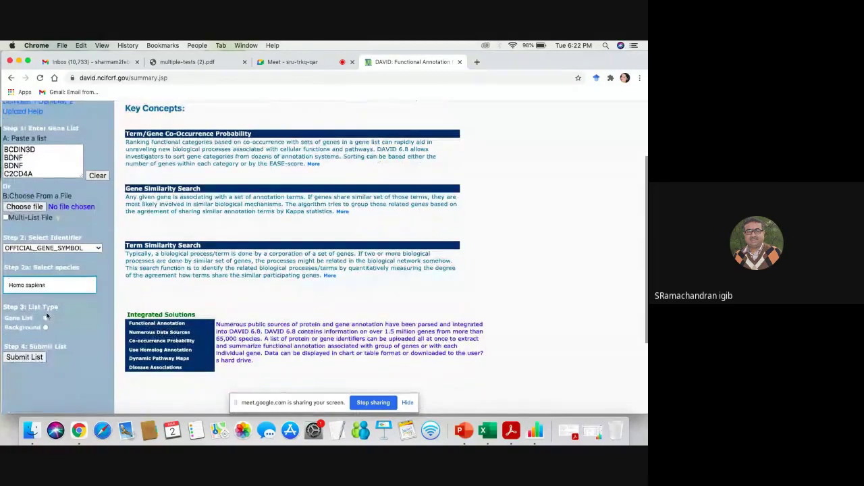
click(45, 317)
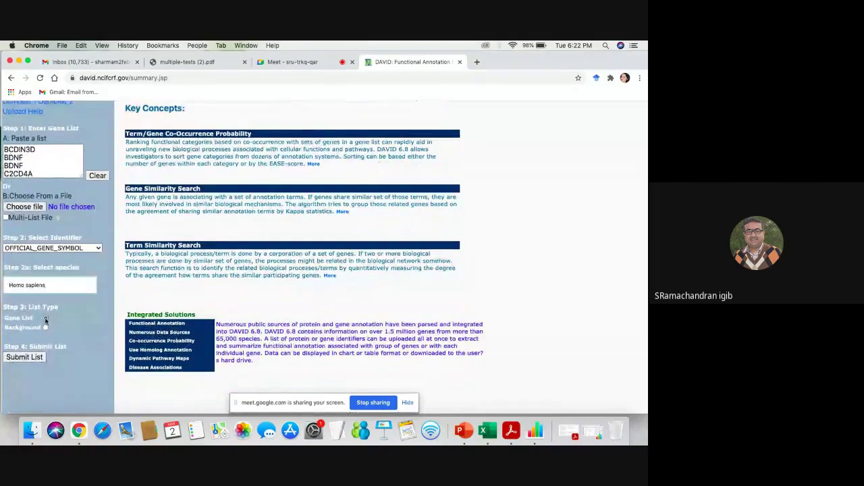
click(33, 361)
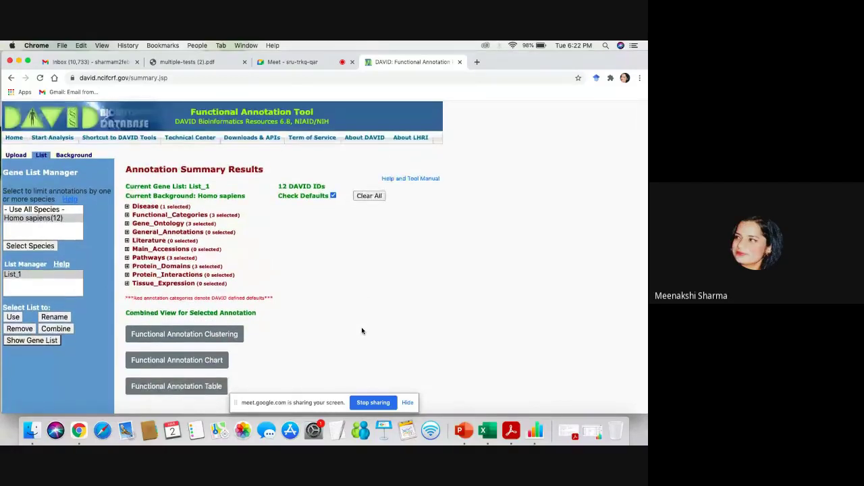
Review the Gene 1 column in the Numbers data spreadsheet down to its last row and return to DAVID.
click(586, 419)
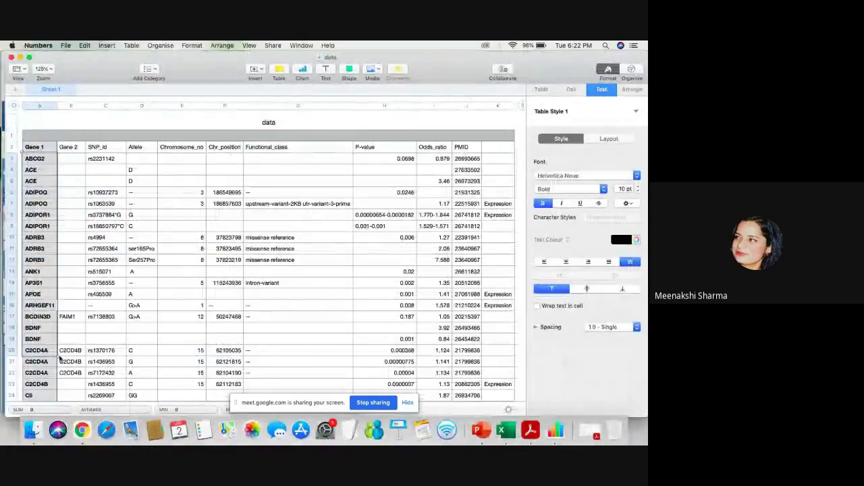
scroll(59, 360, down, 15)
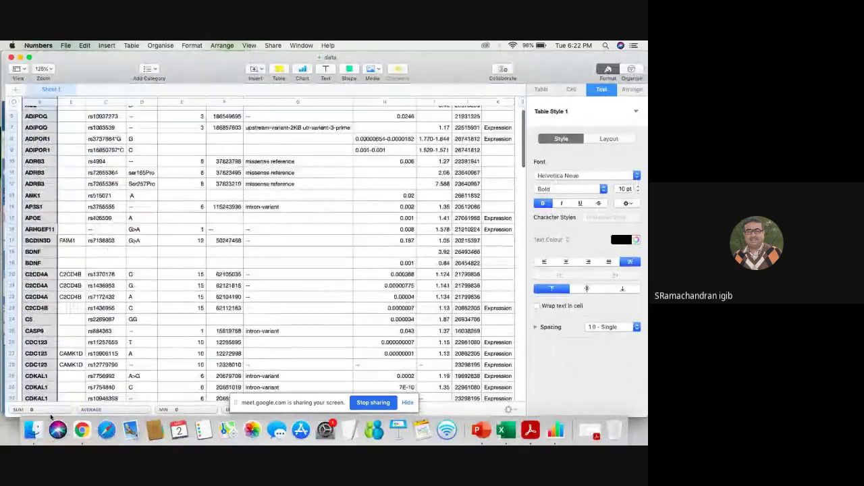
scroll(49, 337, down, 20)
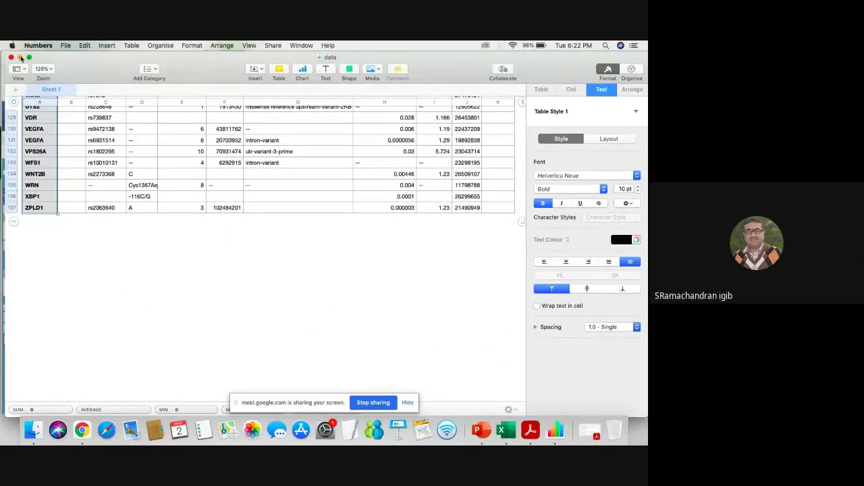
key(ctrl+Right)
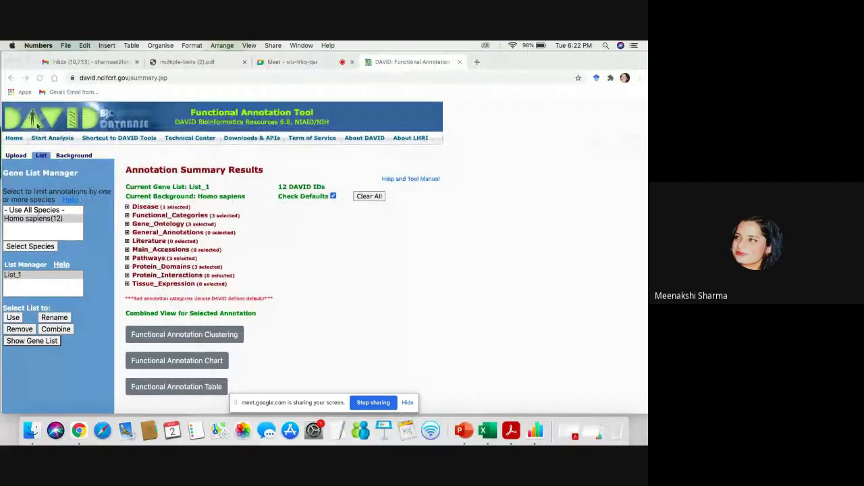
Check the chat messages in the Google Meet call and return to the DAVID annotation summary.
click(391, 62)
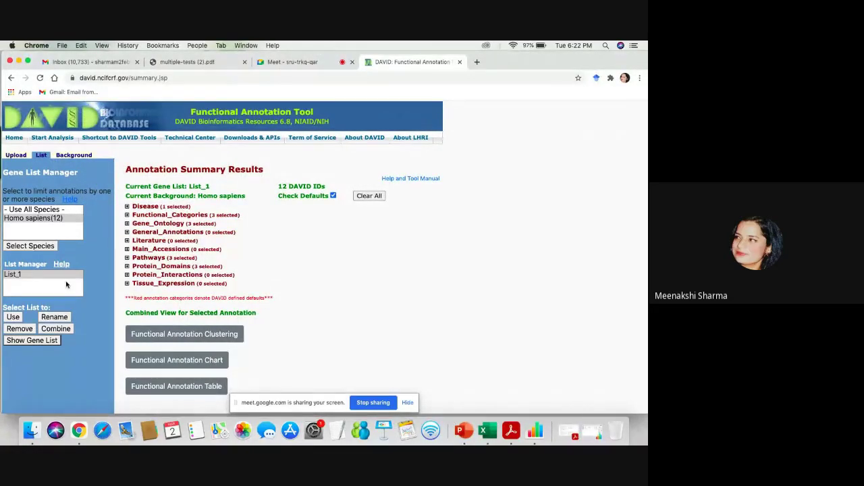
click(292, 62)
scroll(566, 323, up, 10)
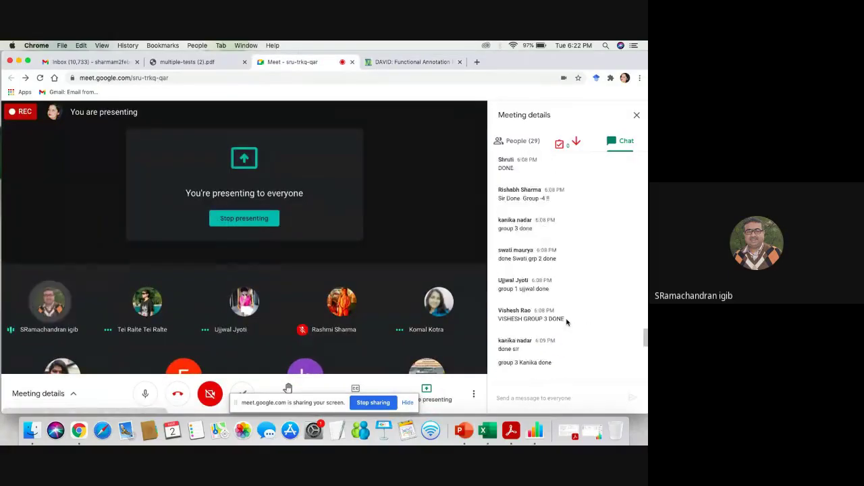
click(413, 62)
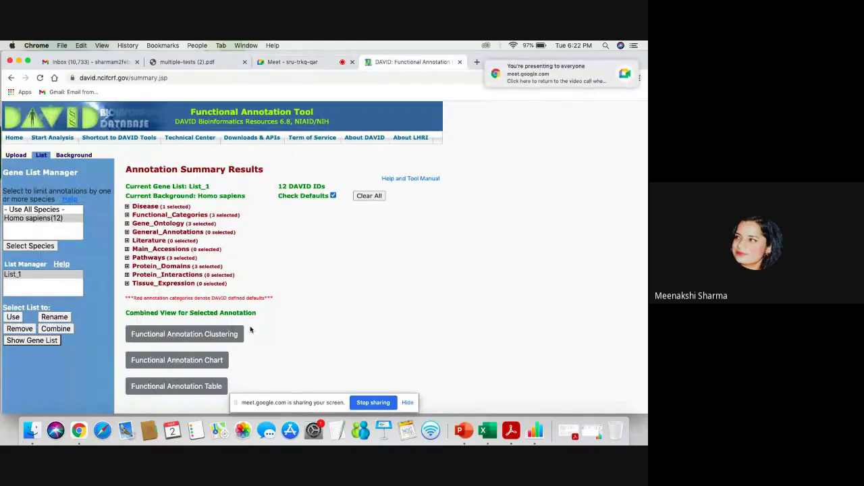
Go back from the annotation summary to the Functional Annotation Tool's start page and dismiss the background alert.
click(10, 79)
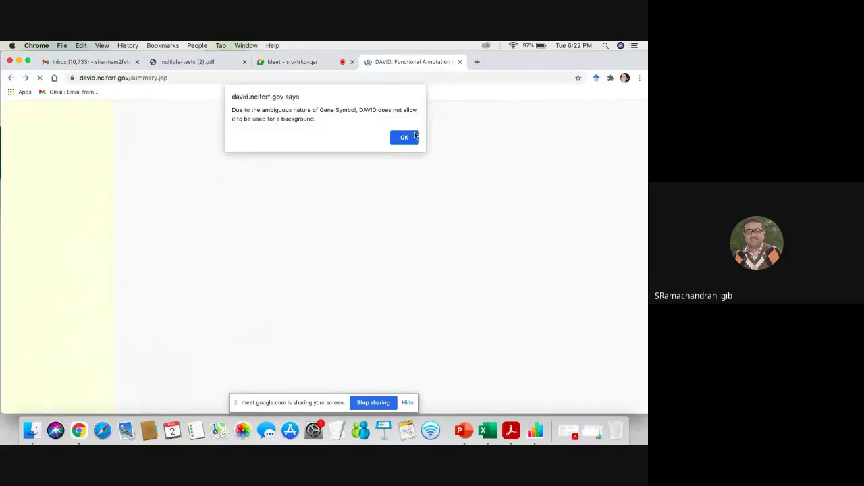
click(405, 138)
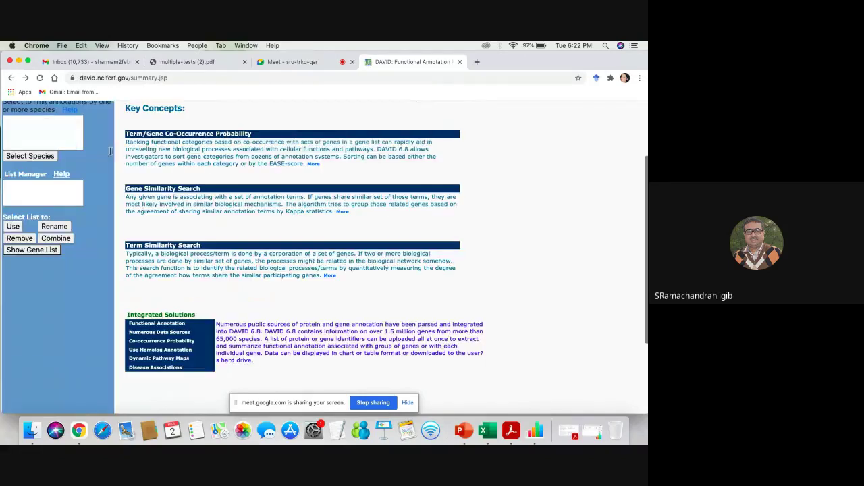
click(57, 142)
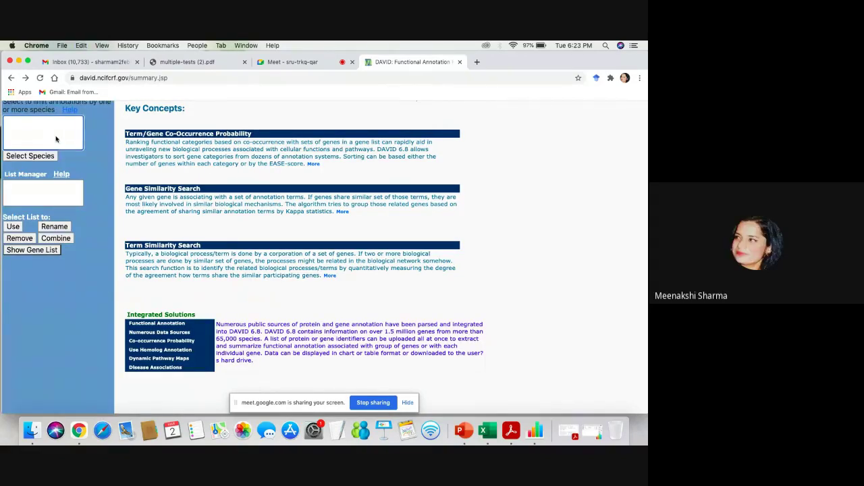
right_click(57, 137)
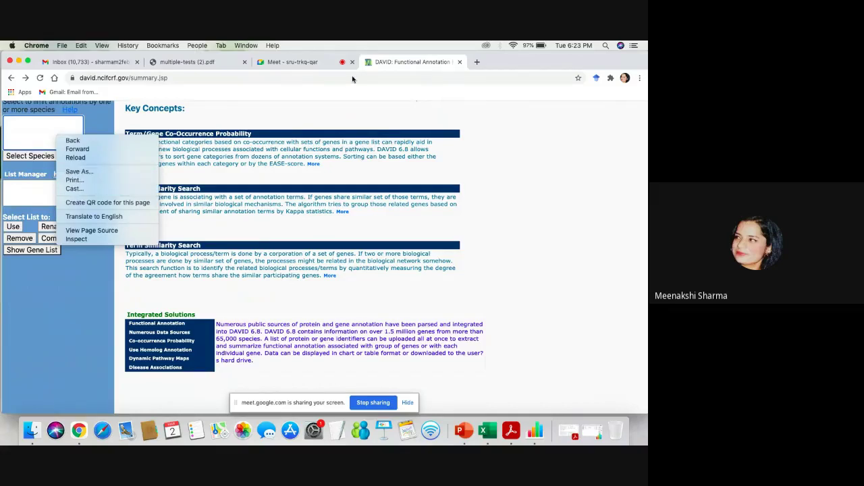
Copy the selected Gene 1 column from Numbers and try to paste it into DAVID's species selection box.
click(589, 429)
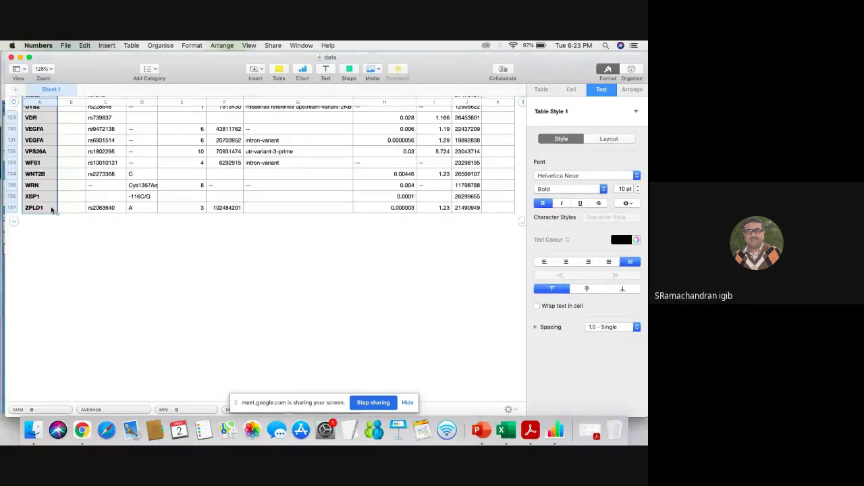
key(super+c)
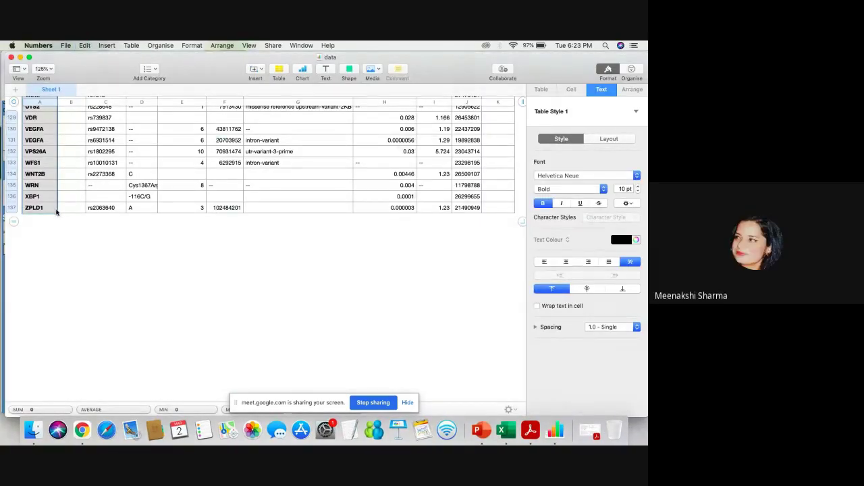
click(20, 57)
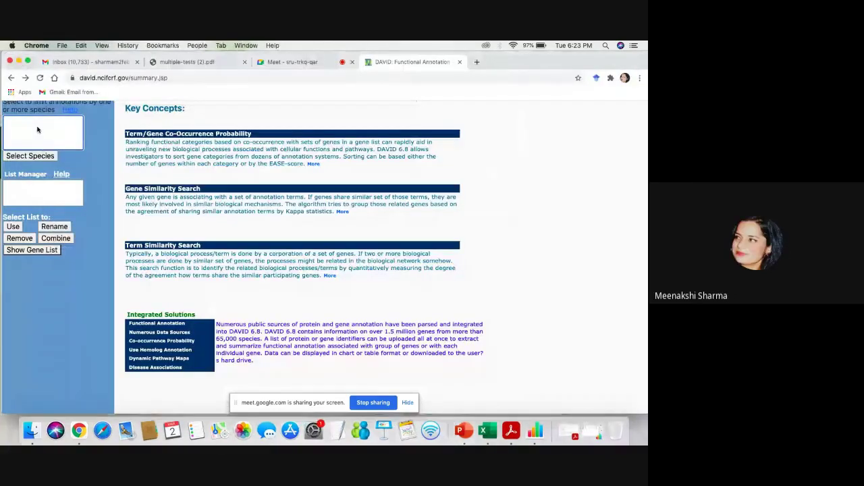
right_click(37, 129)
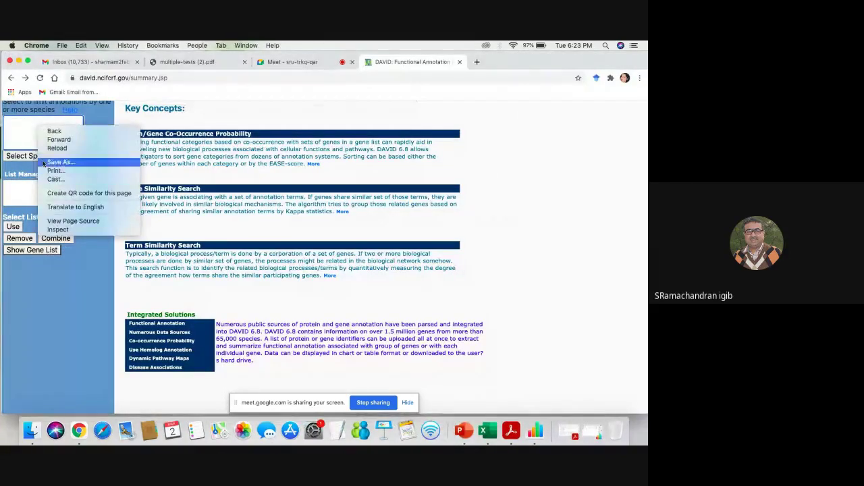
right_click(25, 139)
right_click(25, 139)
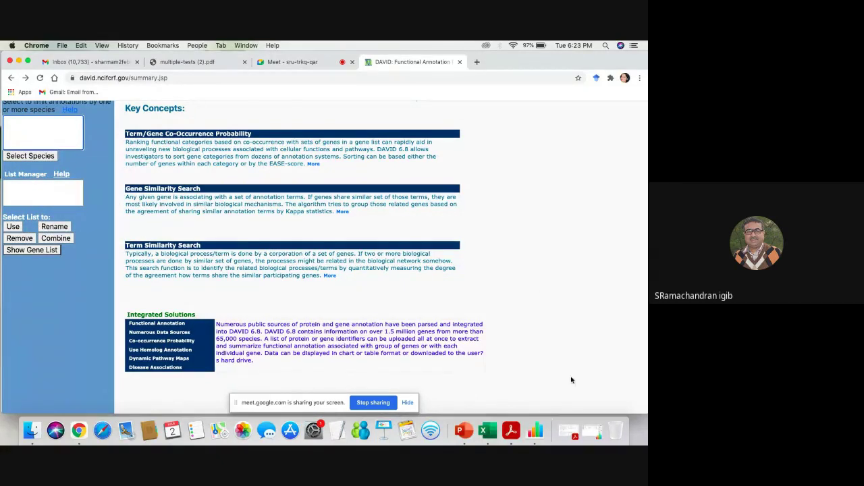
In the Numbers data sheet, select and copy the Gene 1 entries from ABCG2 through ZPLD1, and return to DAVID.
click(591, 422)
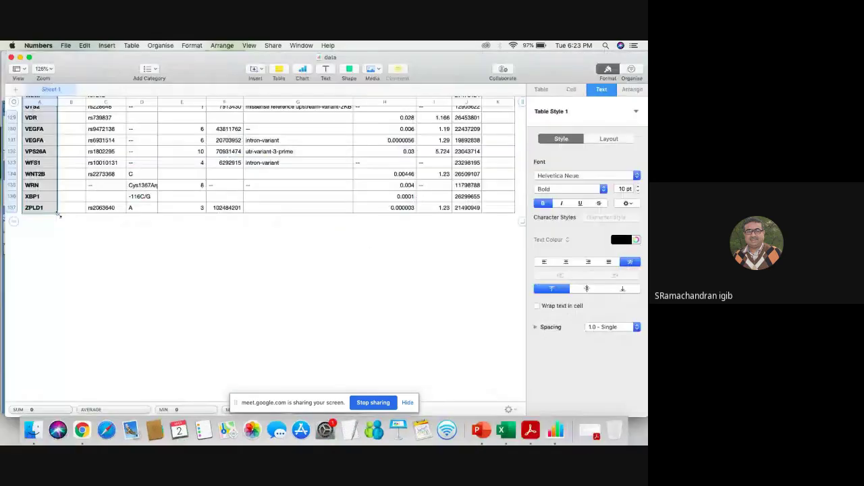
scroll(56, 219, up, 15)
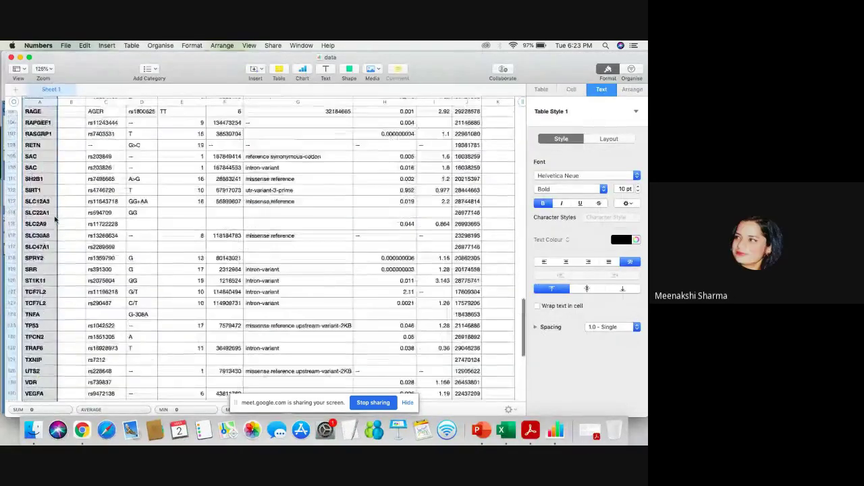
scroll(55, 220, up, 15)
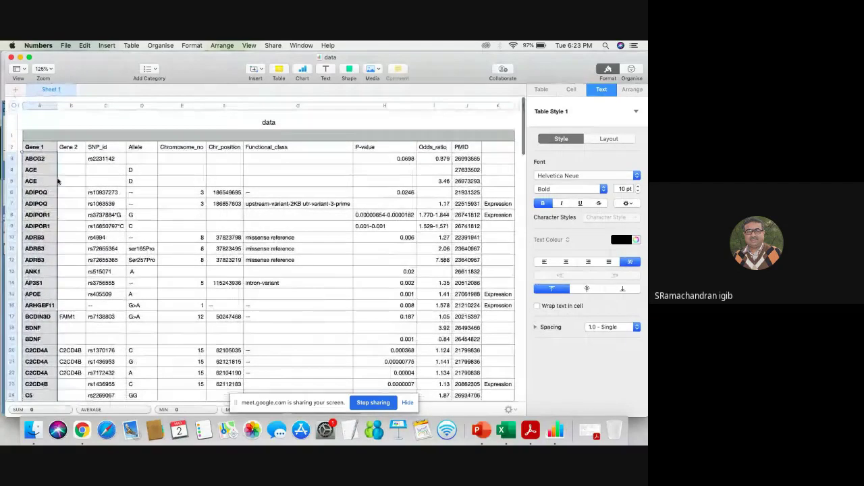
click(55, 163)
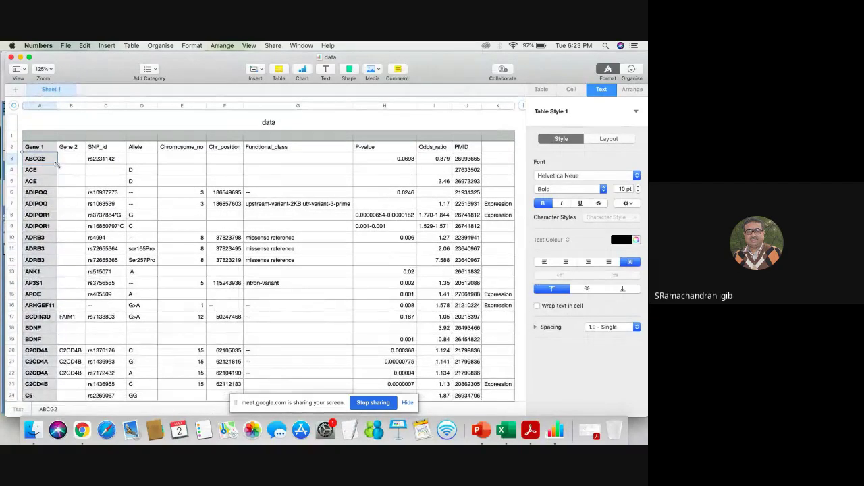
drag(58, 165, 57, 216)
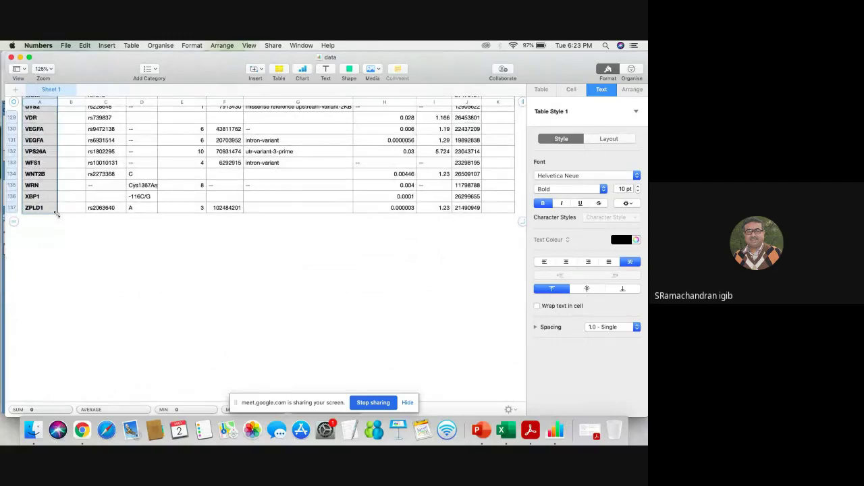
click(20, 58)
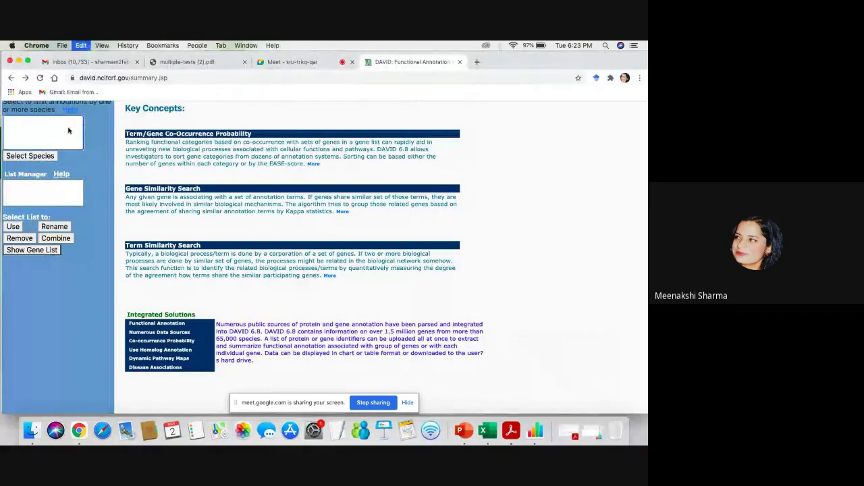
Try to paste the newly copied genes into the boxes of the Gene List Manager.
right_click(68, 131)
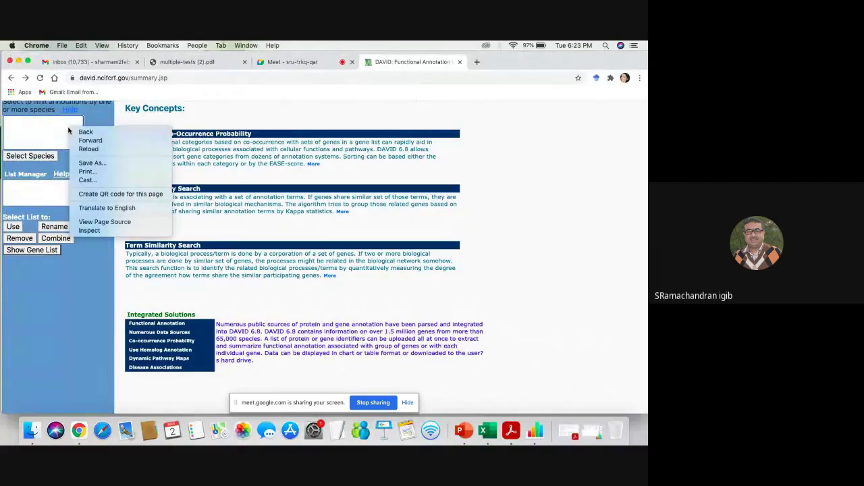
click(417, 67)
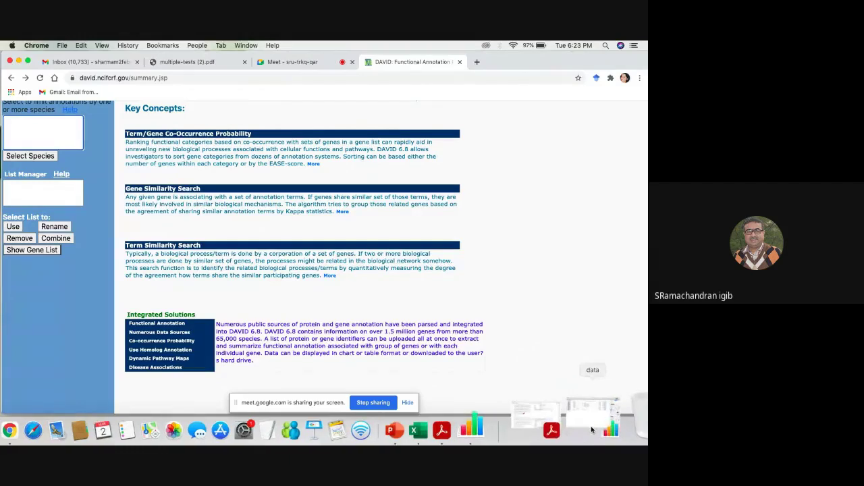
scroll(37, 225, up, 3)
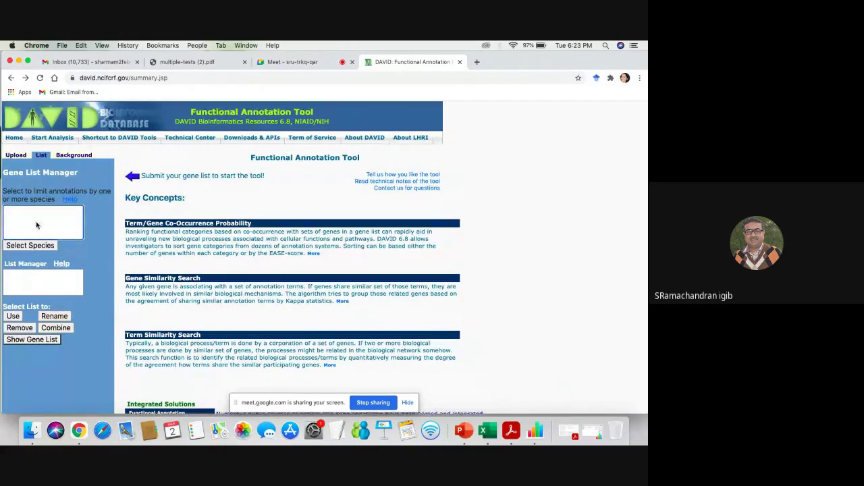
right_click(31, 214)
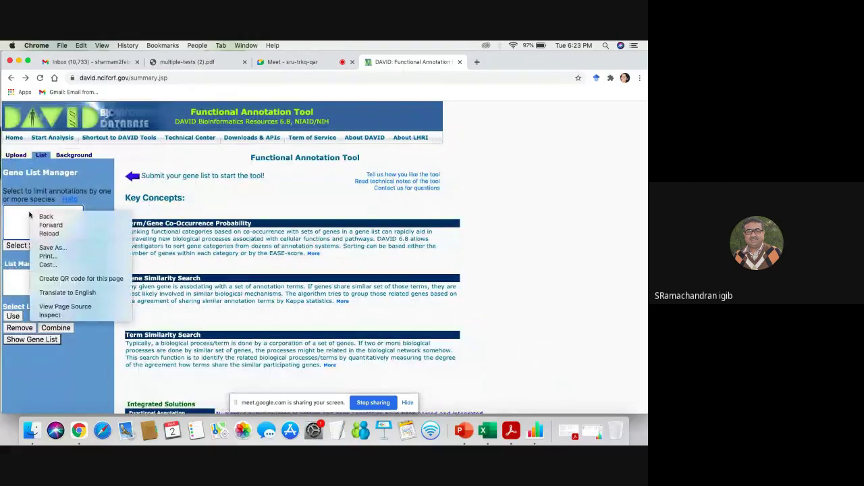
click(29, 286)
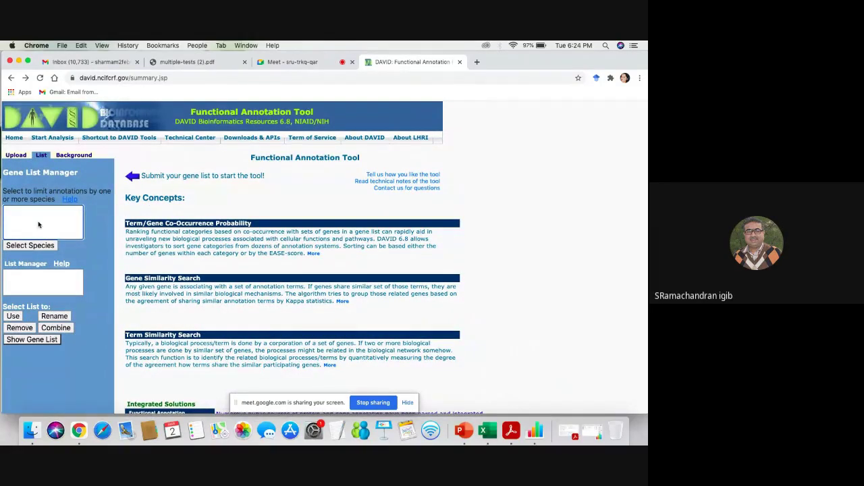
Open the Upload Gene List form and delete all genes from the paste box.
click(15, 157)
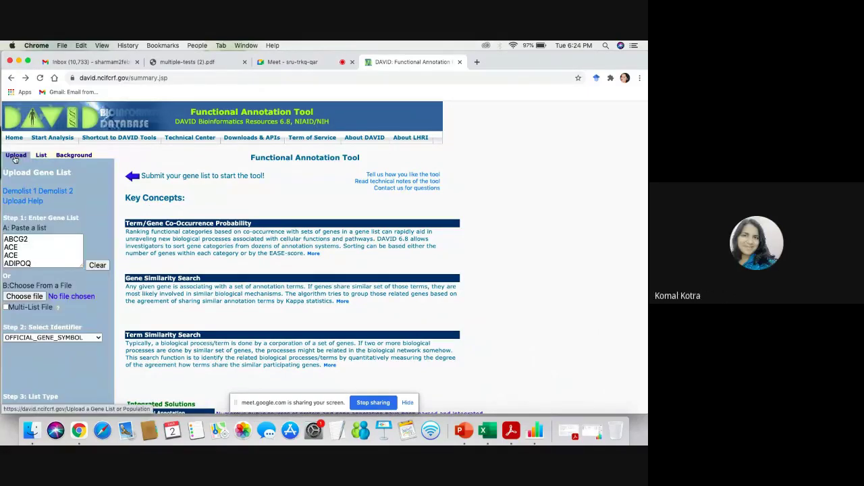
click(39, 264)
scroll(39, 264, down, 2)
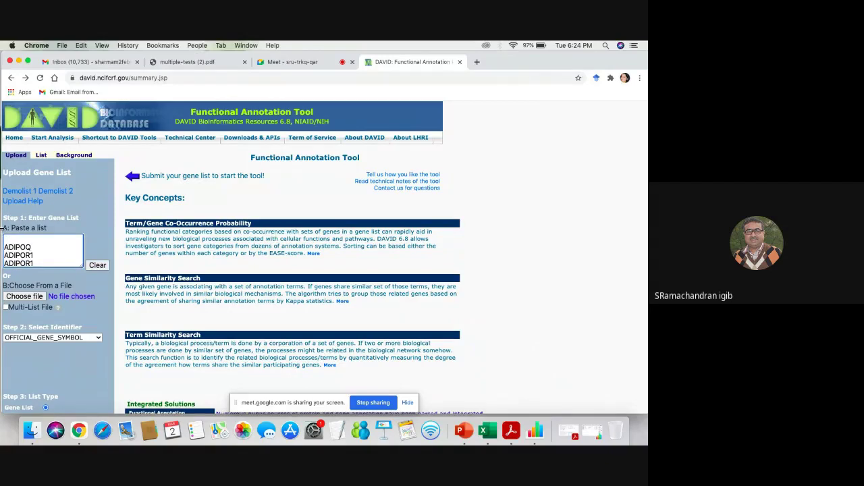
scroll(7, 240, down, 3)
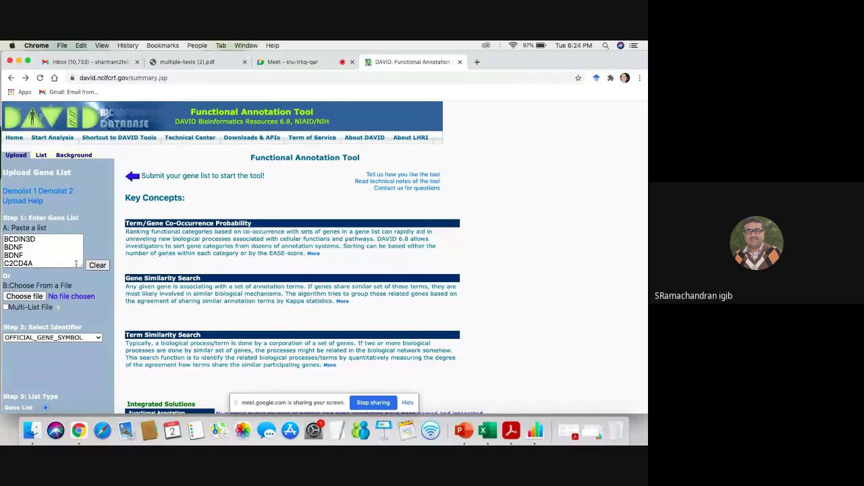
click(14, 257)
drag(15, 257, 1, 234)
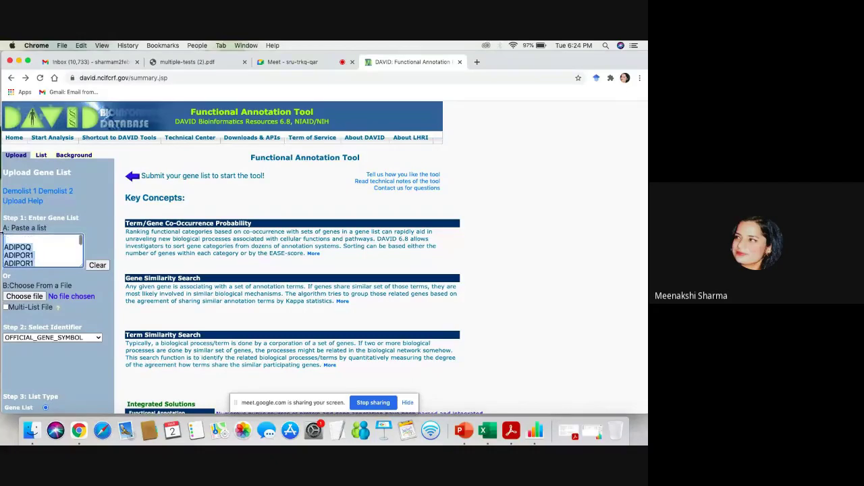
key(BackSpace)
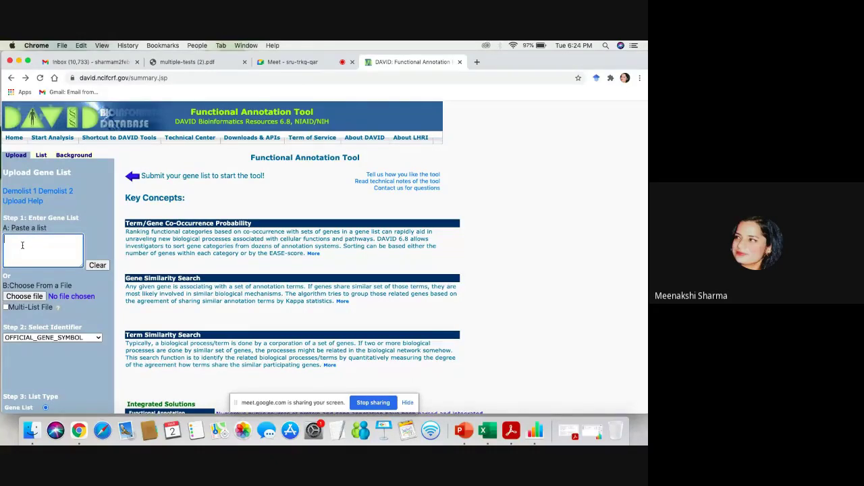
Paste the full copied gene list into the empty upload box and check that it starts with ABCG2.
key(super+v)
scroll(54, 249, up, 15)
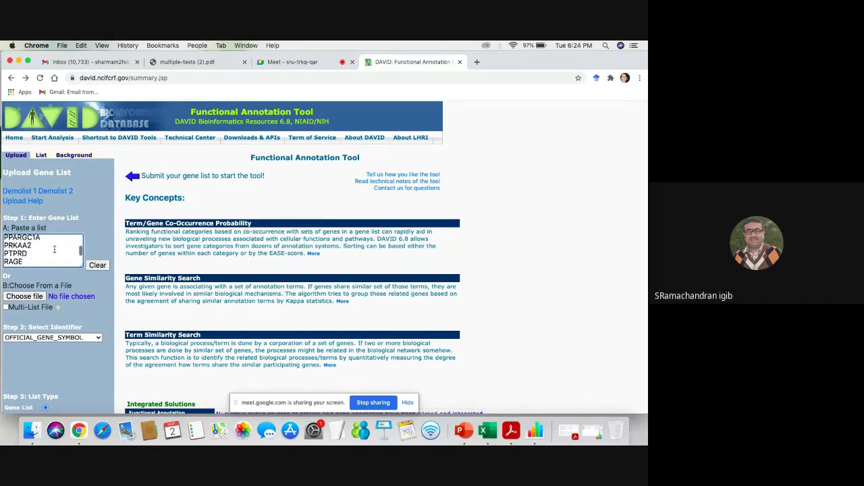
scroll(54, 249, up, 5)
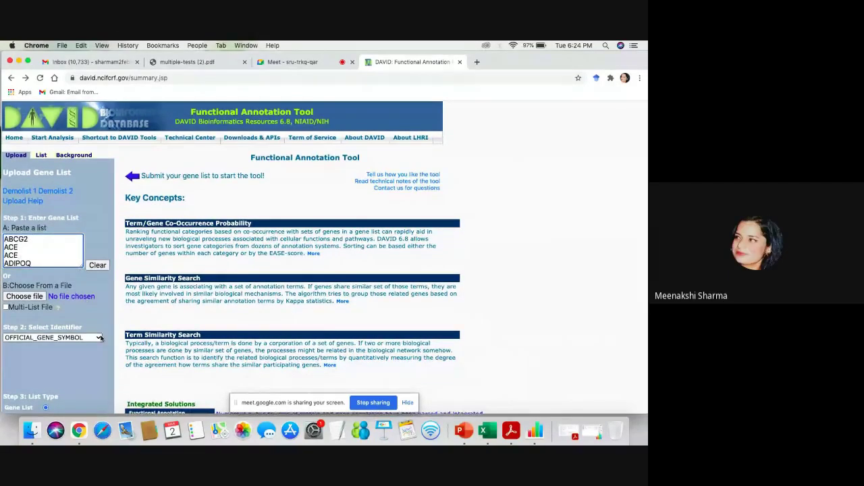
scroll(97, 337, down, 3)
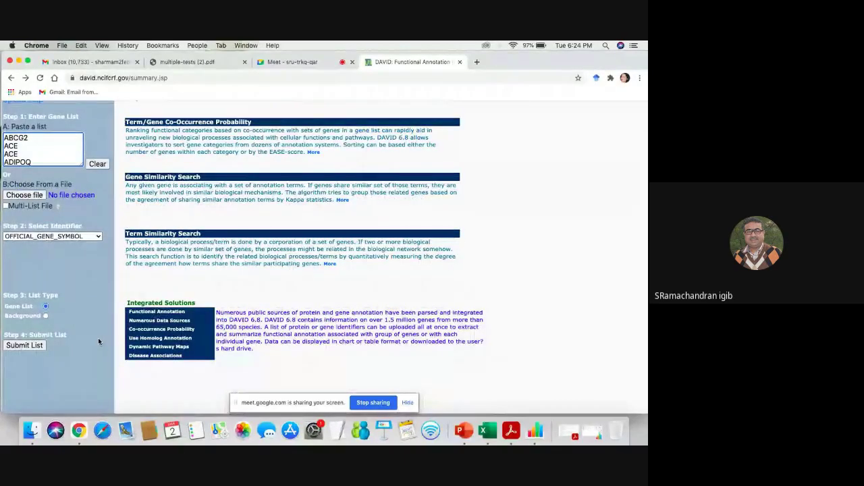
Try to submit the pasted genes as a Gene List with the OFFICIAL_GENE_SYMBOL identifier, and dismiss the resulting alert.
click(27, 346)
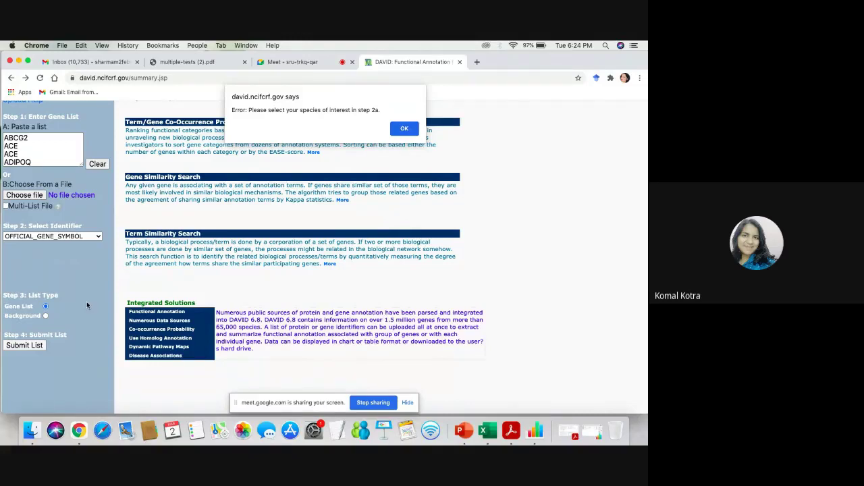
click(404, 129)
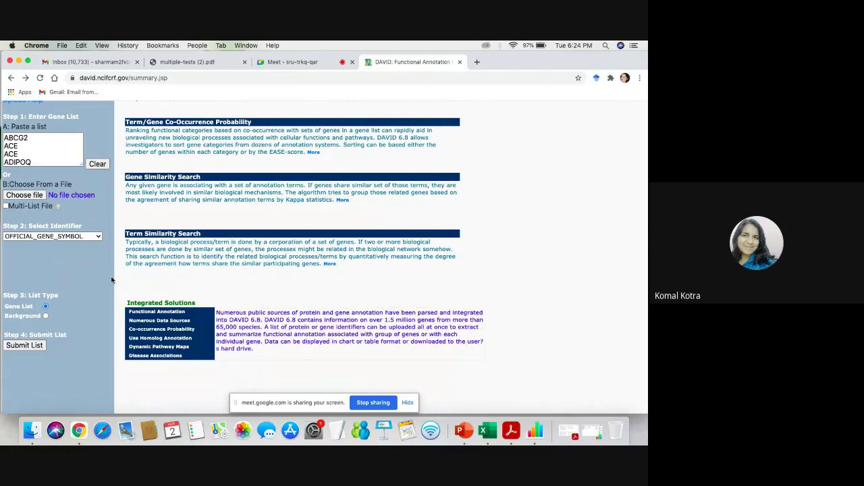
scroll(111, 280, up, 2)
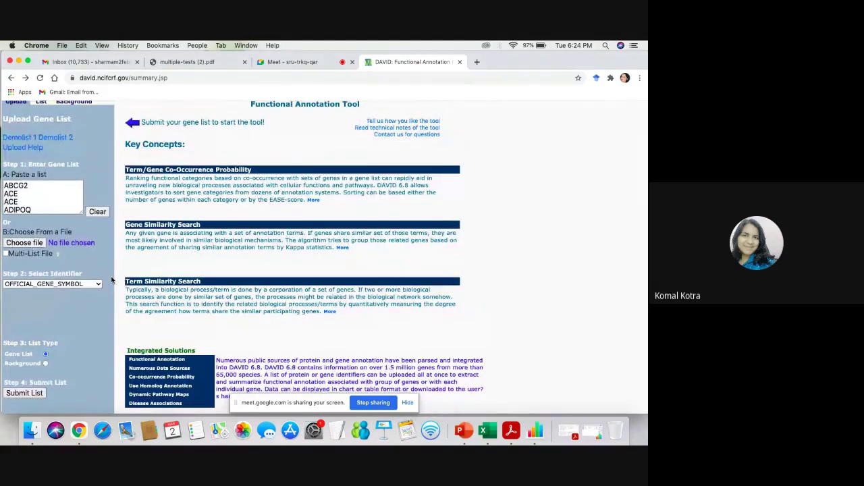
scroll(111, 280, up, 1)
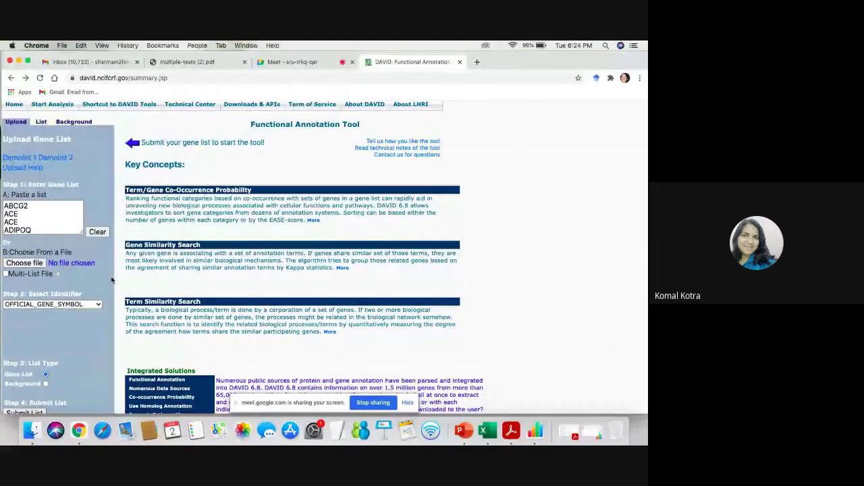
scroll(111, 279, up, 1)
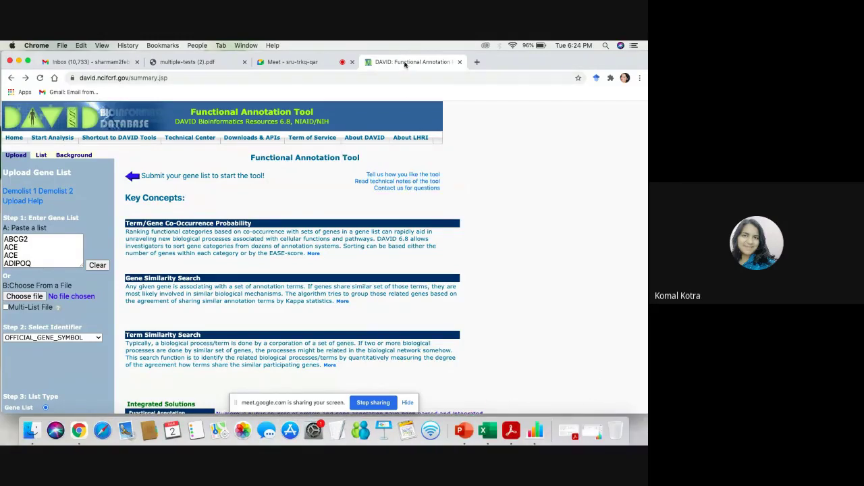
Close the DAVID page, reopen its summary.jsp page from a link in the Google Meet chat, and go to Functional Annotation.
click(292, 61)
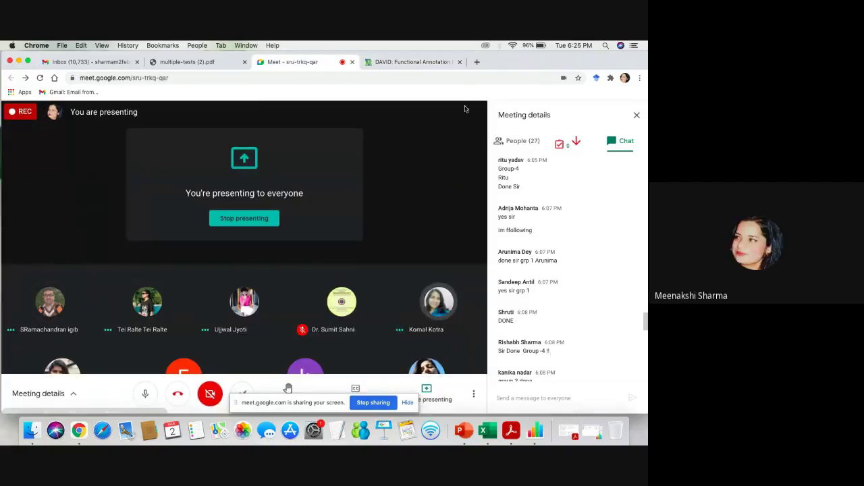
click(459, 62)
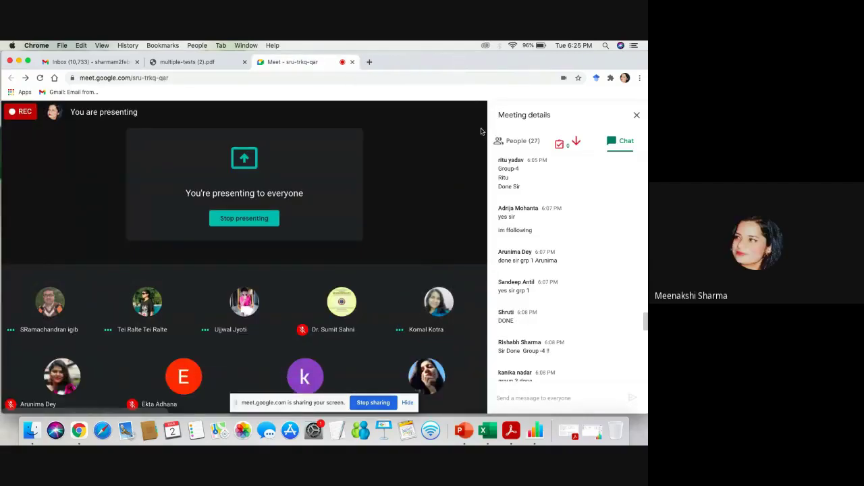
scroll(546, 250, up, 5)
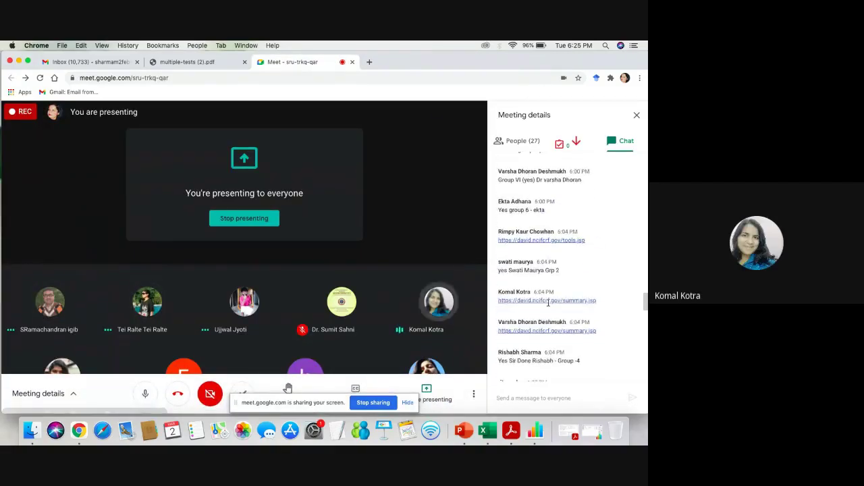
click(548, 301)
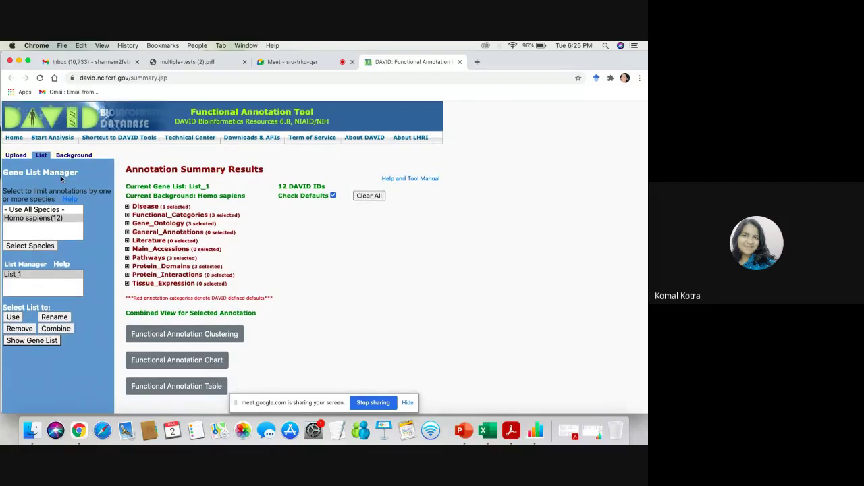
mouse_move(104, 136)
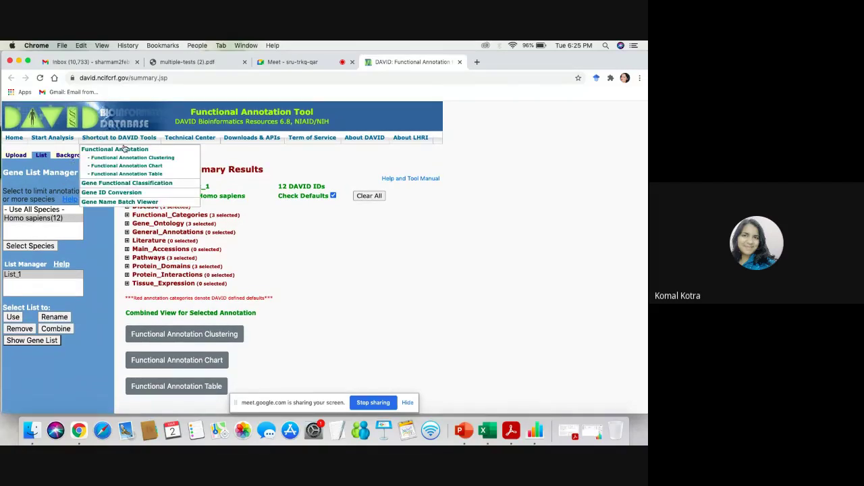
click(124, 148)
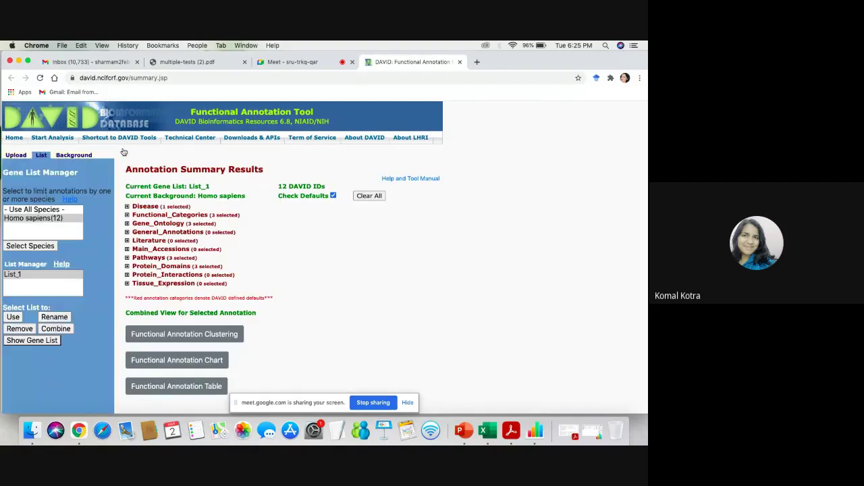
Open the Upload Gene List form and paste the full copied gene list into it.
click(59, 231)
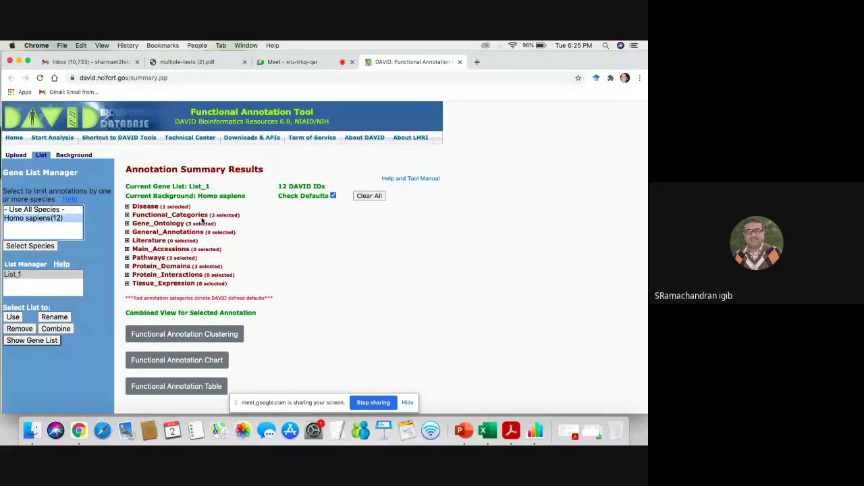
click(15, 156)
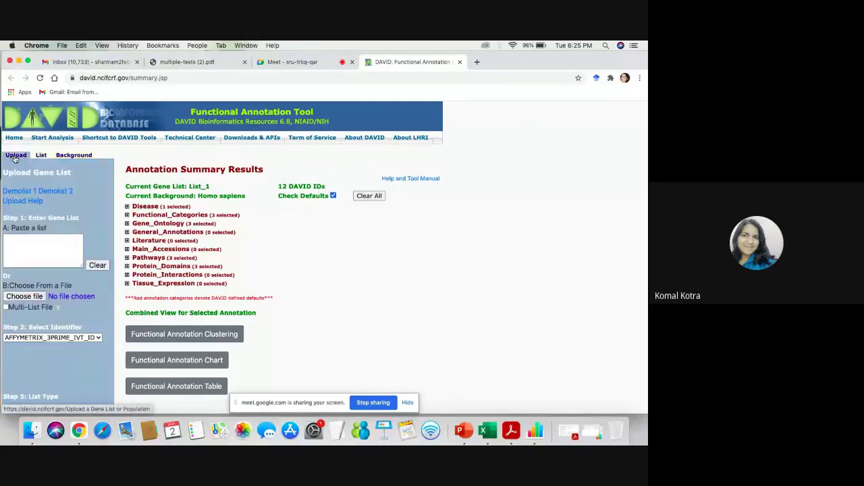
click(58, 245)
key(super+v)
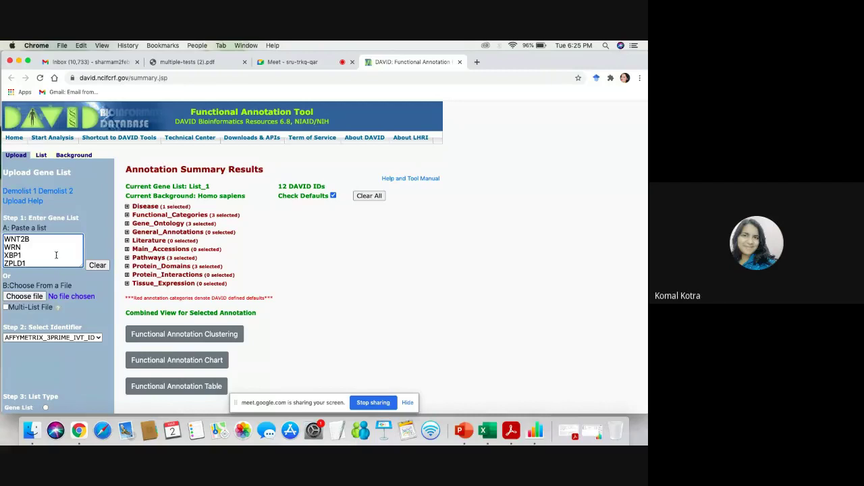
Set the gene identifier to OFFICIAL_GENE_SYMBOL and the species to Homo sapiens.
click(97, 337)
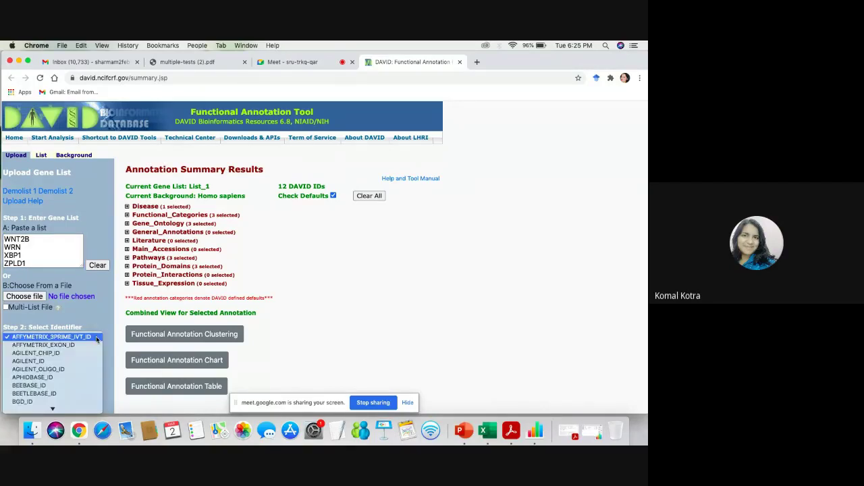
scroll(69, 378, down, 3)
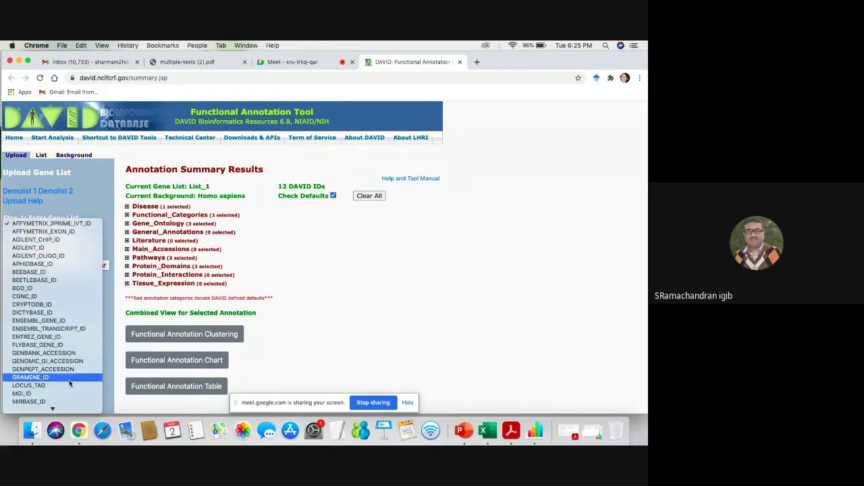
scroll(70, 383, down, 3)
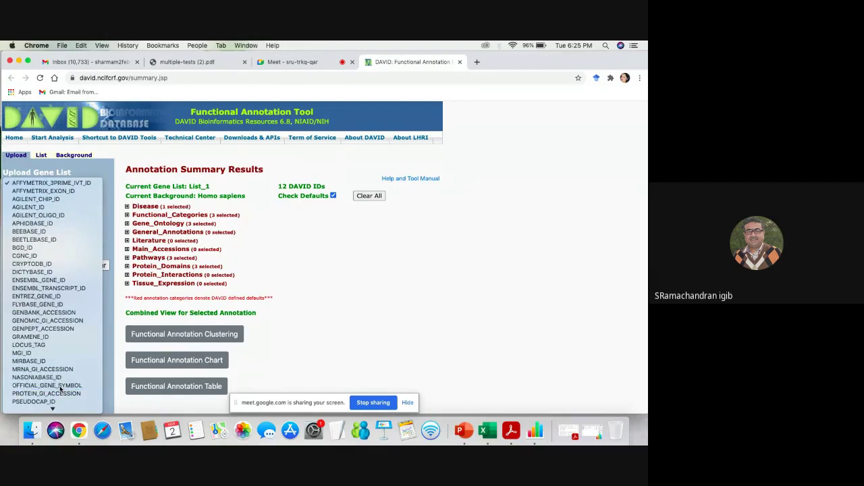
click(60, 386)
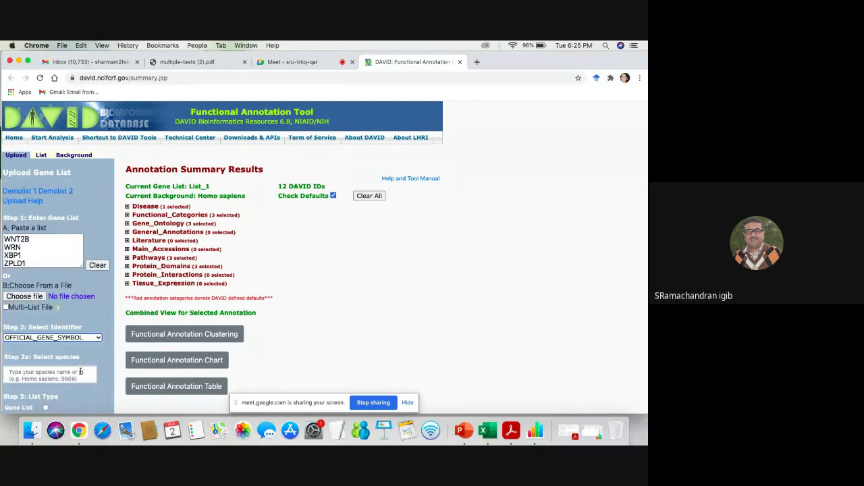
click(81, 372)
text(Ho)
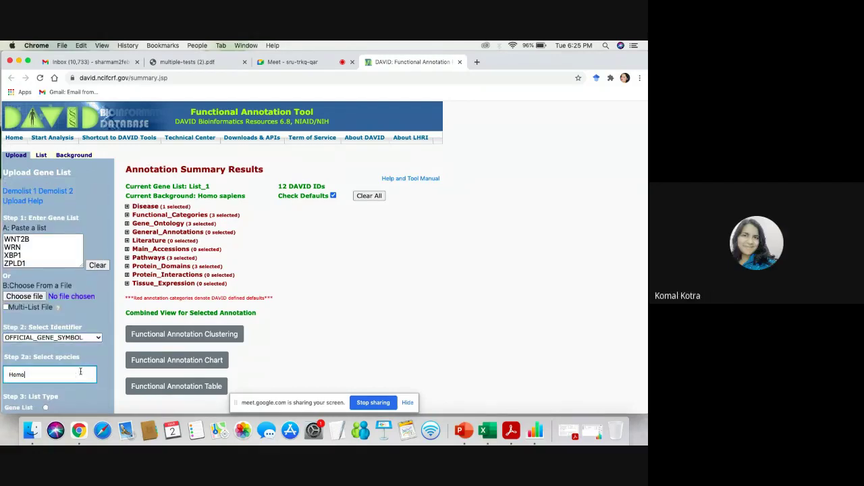
text(mo s)
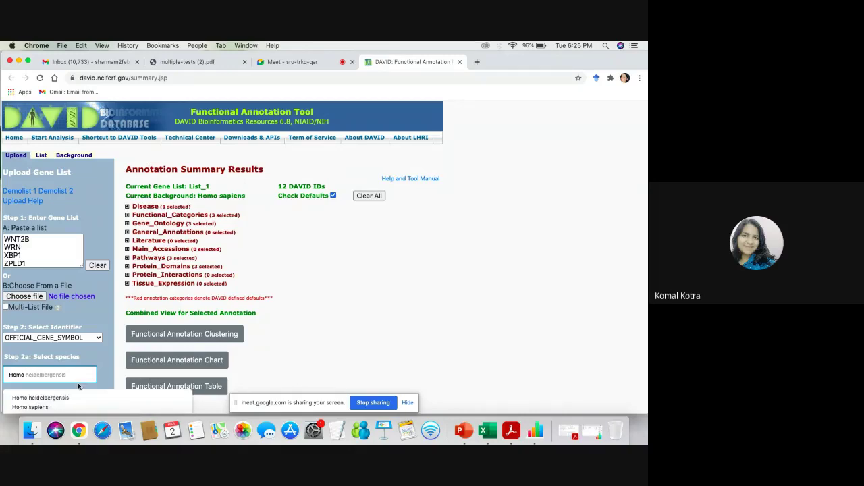
click(60, 408)
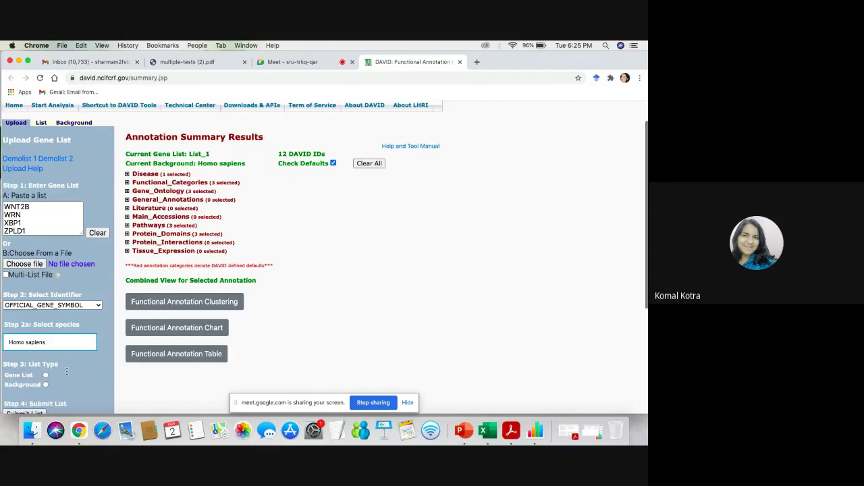
Choose Gene List as the list type and submit the list.
scroll(66, 371, down, 5)
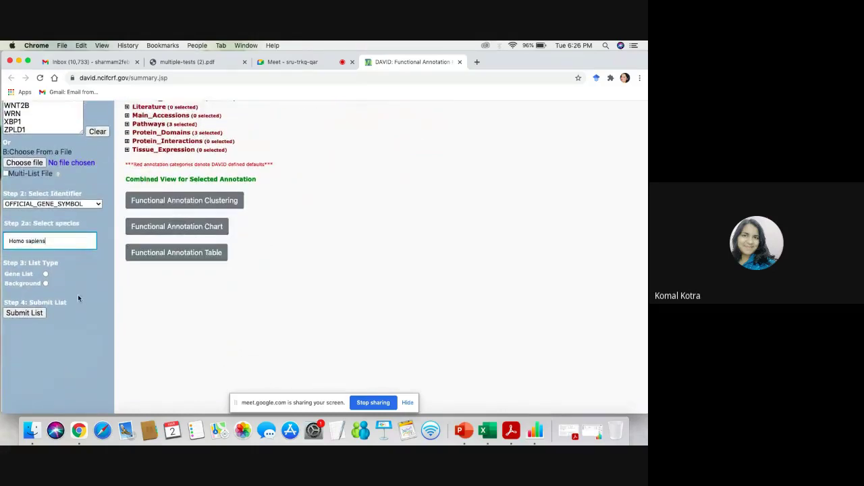
click(45, 274)
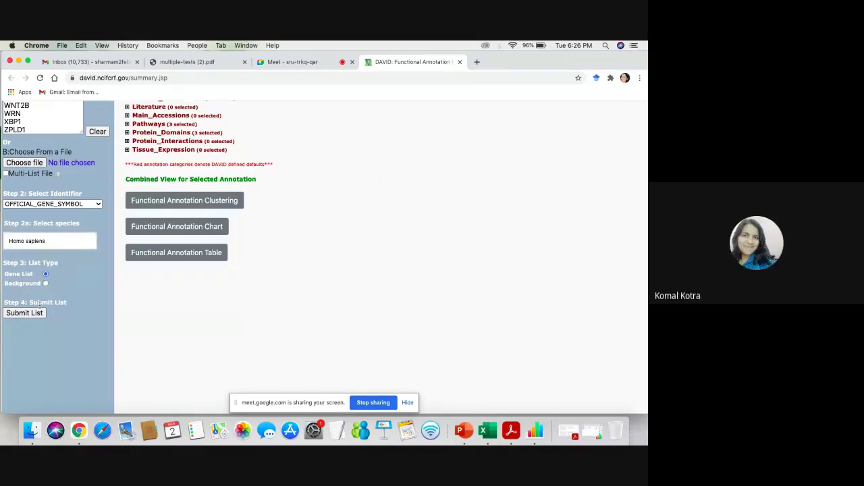
click(25, 312)
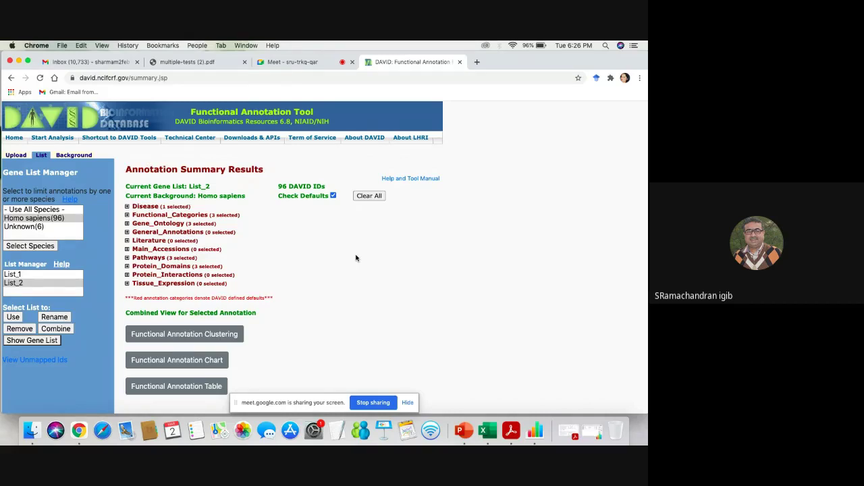
Limit the annotations of the submitted list to Homo sapiens and open the Population Manager to check the background.
click(48, 221)
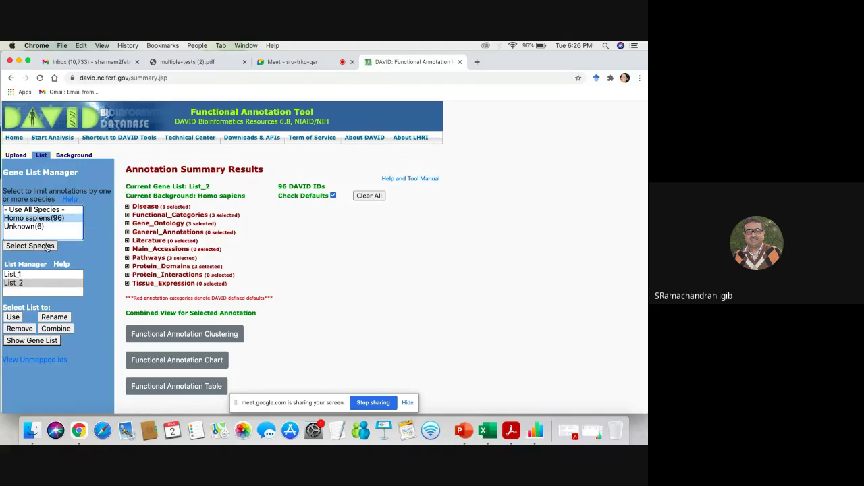
click(47, 246)
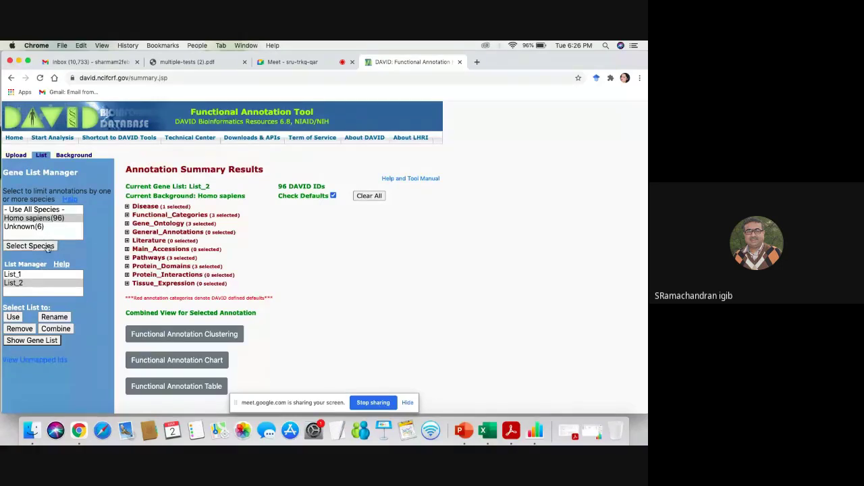
click(67, 156)
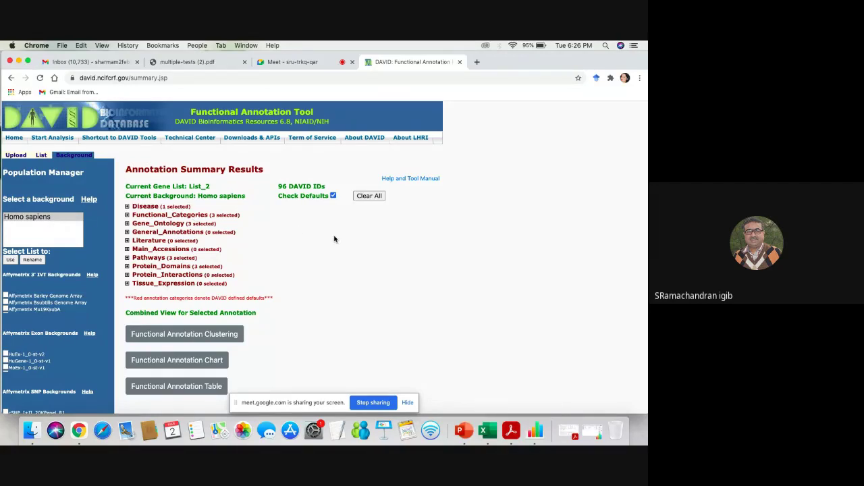
Open the Functional Annotation Chart for the submitted list and enlarge its window to show all chart columns.
click(209, 361)
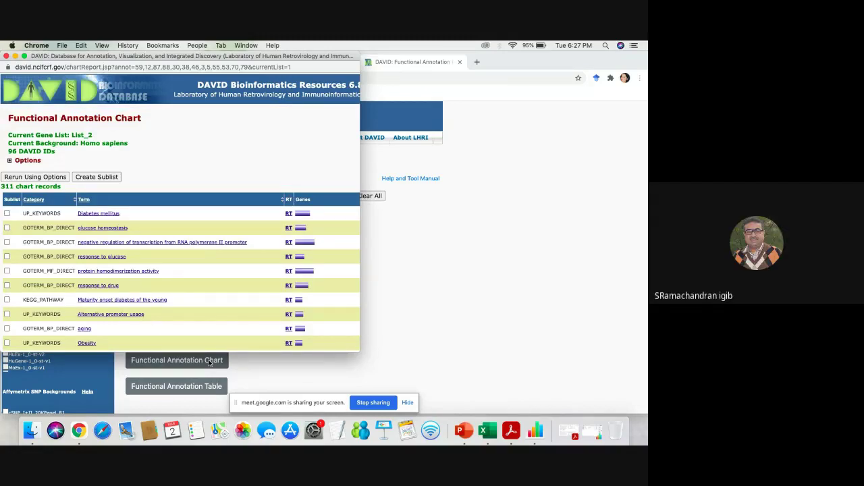
click(15, 56)
click(291, 62)
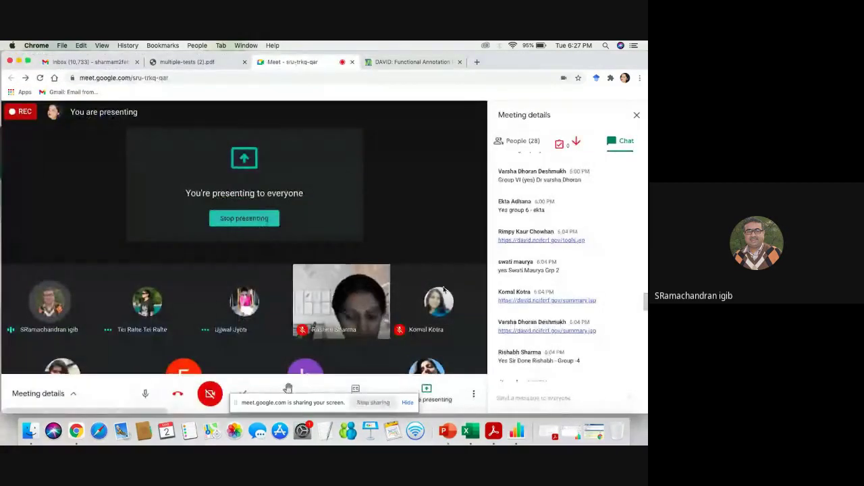
click(595, 430)
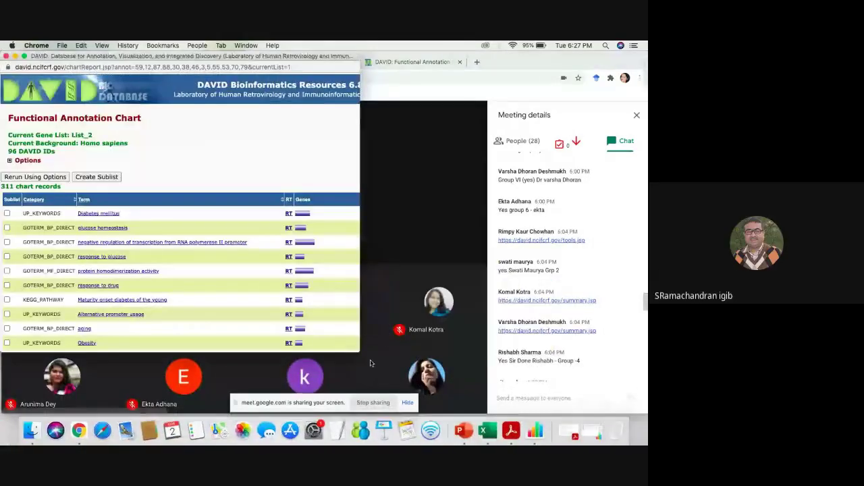
drag(359, 352, 646, 417)
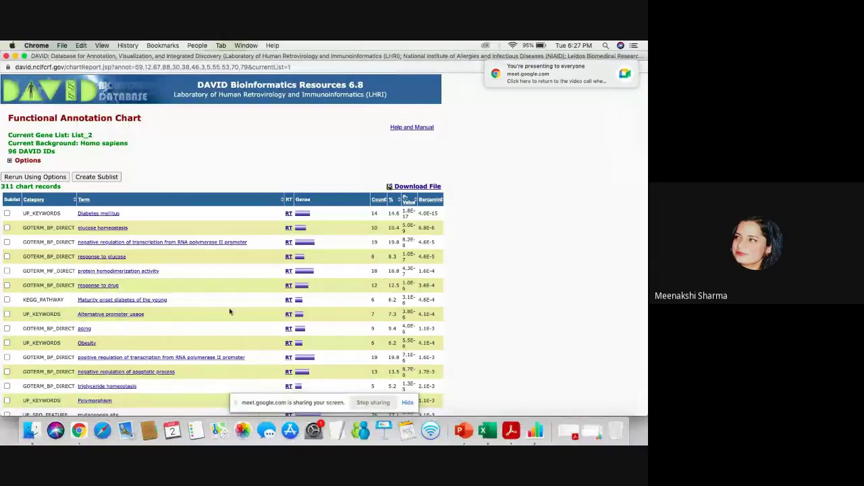
Look through the terms and p-values in the Functional Annotation Chart, and minimize its window to return to Google Meet.
scroll(229, 311, down, 5)
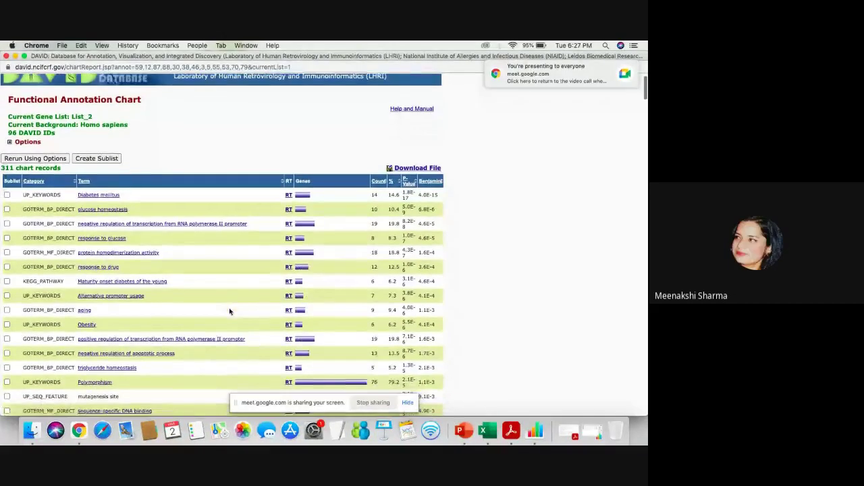
scroll(230, 312, down, 4)
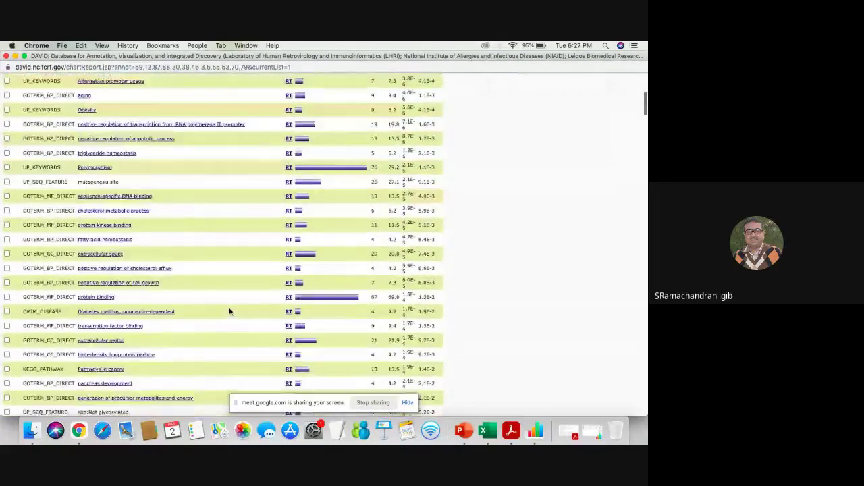
scroll(229, 311, up, 7)
scroll(230, 311, down, 10)
scroll(229, 311, up, 10)
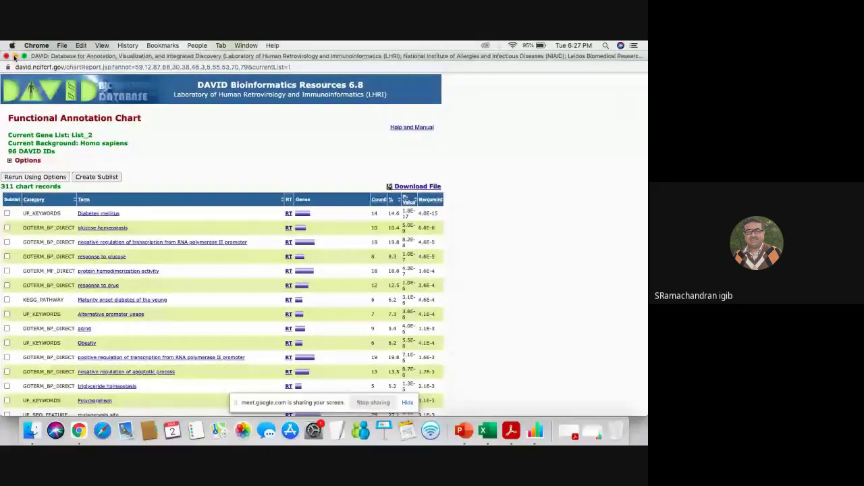
click(15, 56)
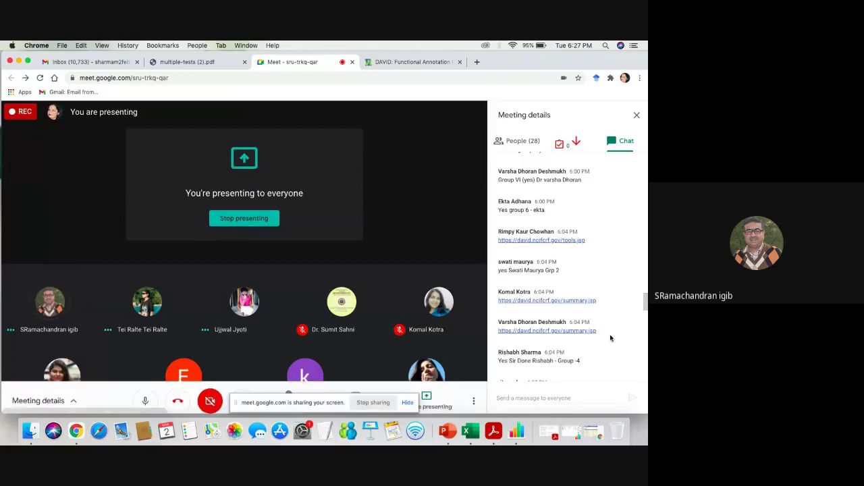
Read the meeting chat down to the newest messages and stop presenting the screen.
scroll(610, 338, down, 5)
scroll(610, 338, down, 10)
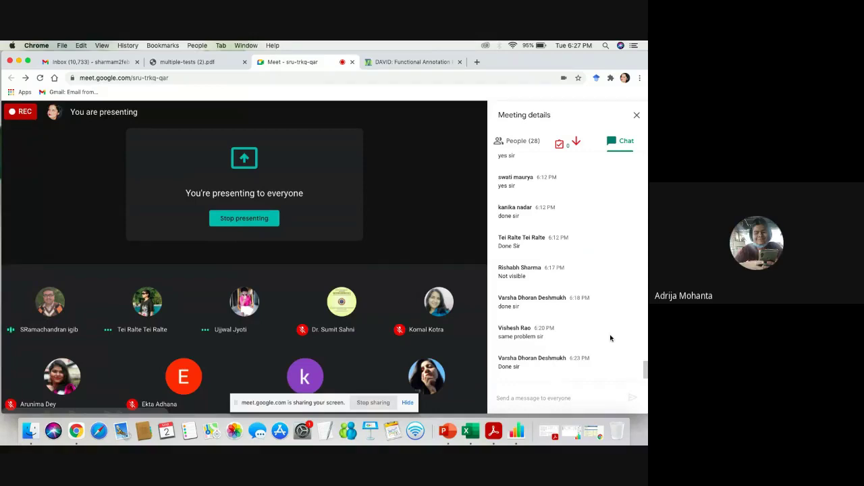
click(258, 224)
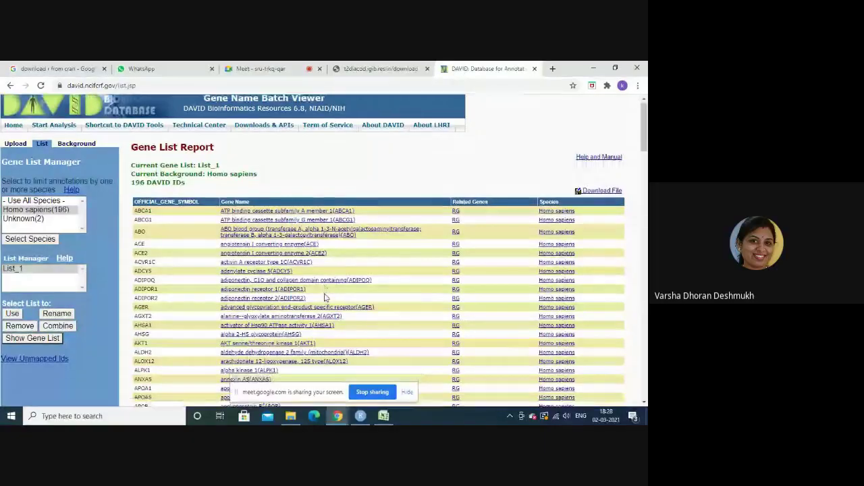
Unmute the microphone in the meeting, return to DAVID's Gene List Report and stop sharing the screen.
mouse_move(338, 415)
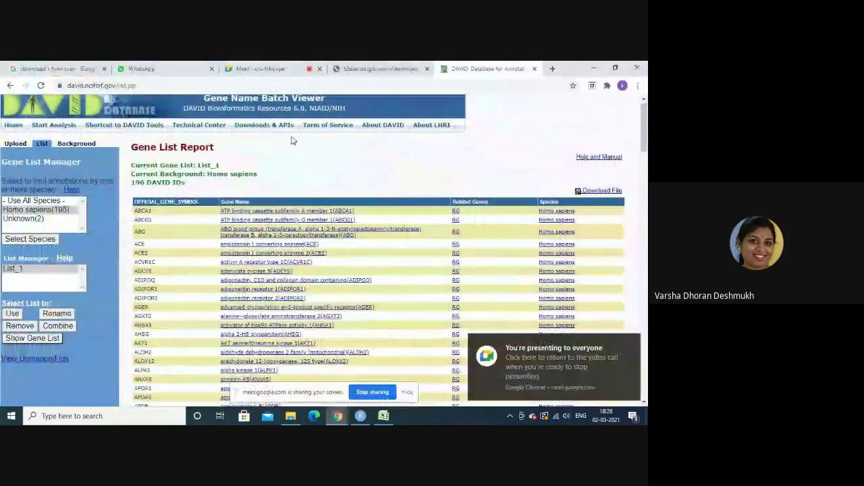
click(281, 69)
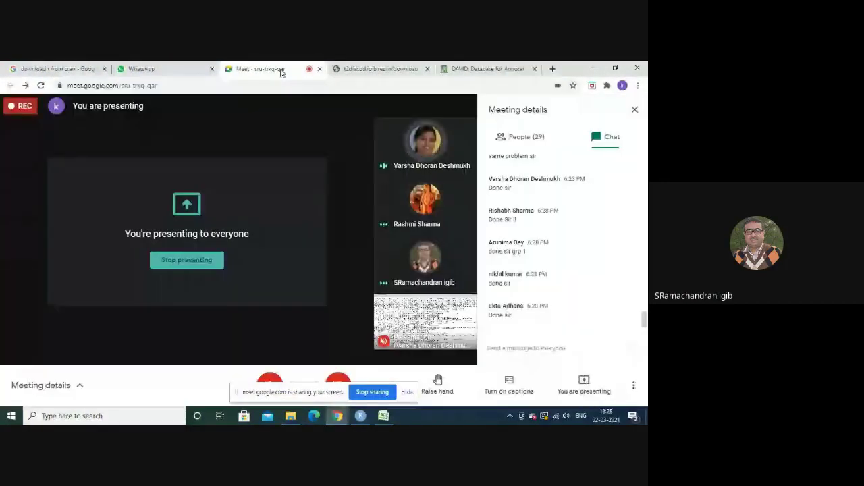
click(269, 382)
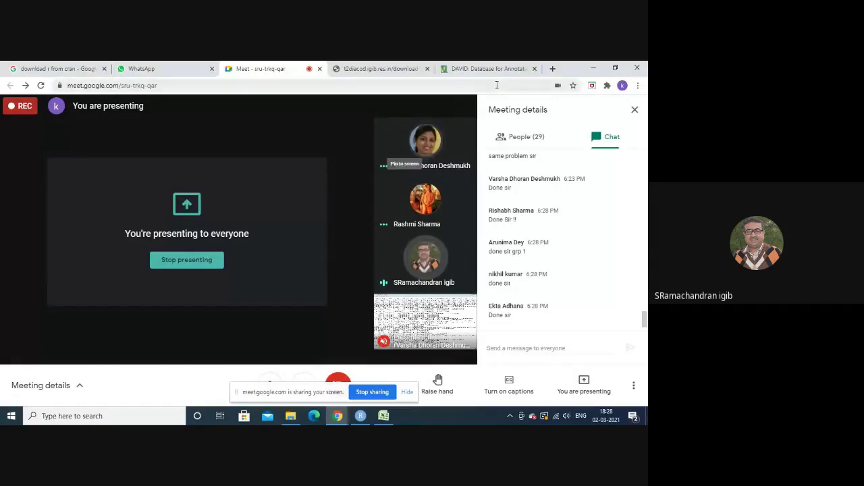
click(484, 69)
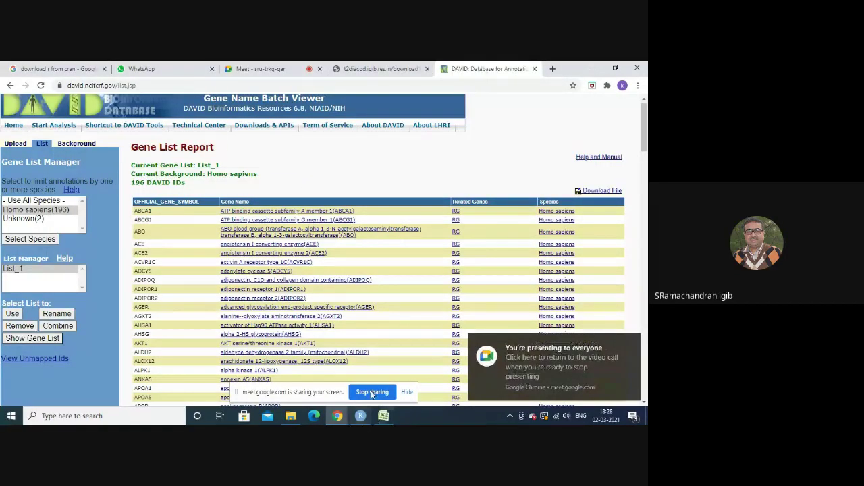
click(371, 392)
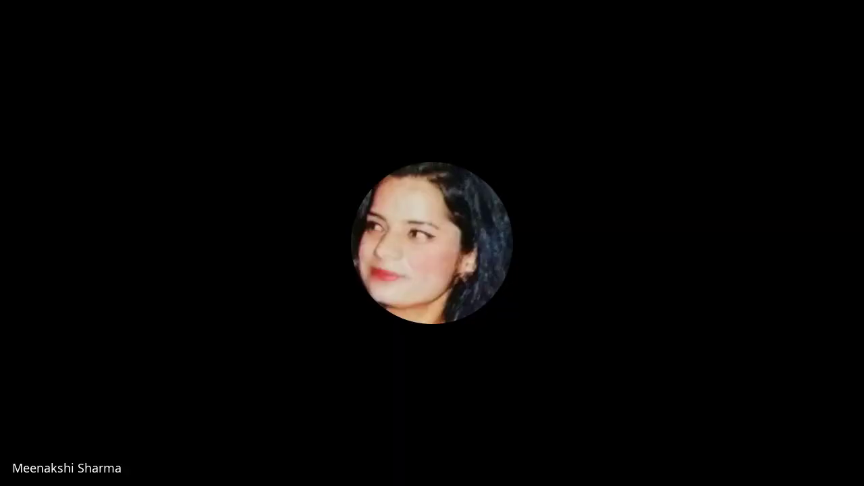
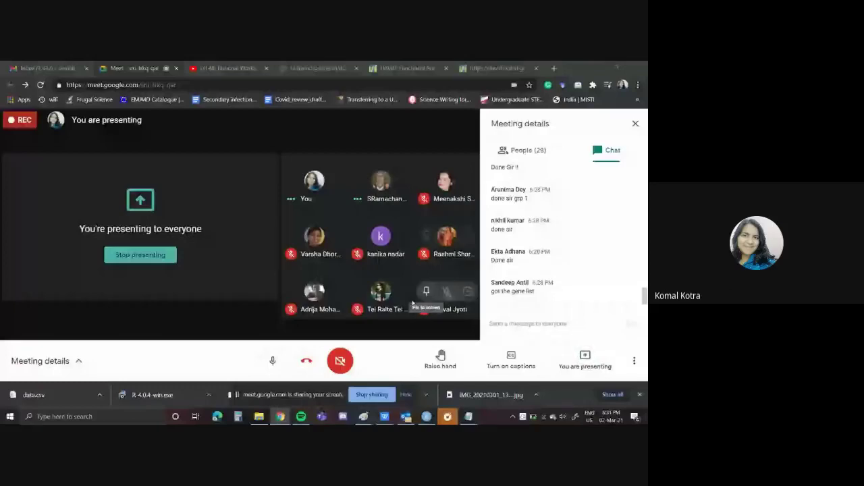
Show the downloaded annotation cluster text from its first cluster and the matching Functional Annotation Clustering window, and minimize that window.
key(ctrl+9)
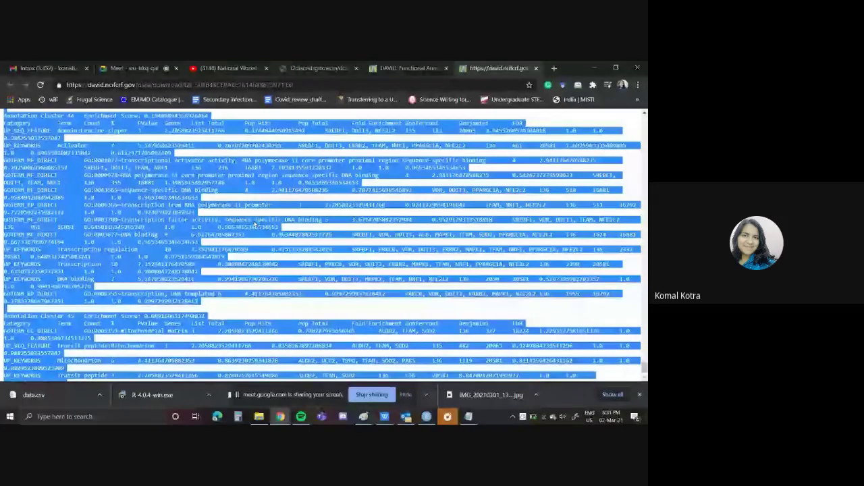
scroll(255, 223, up, 10)
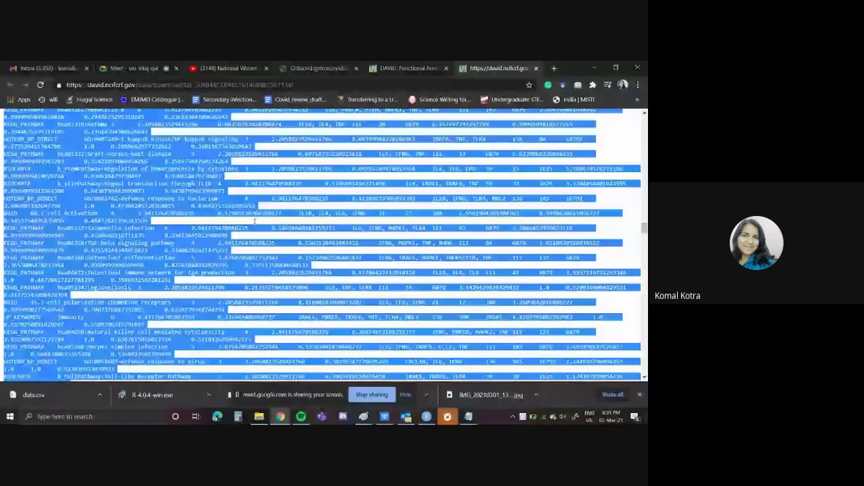
scroll(256, 223, up, 10)
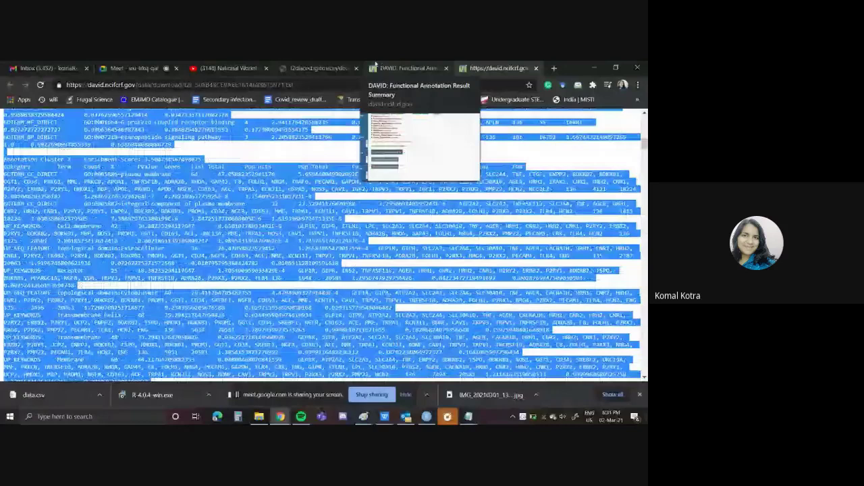
scroll(324, 243, up, 5)
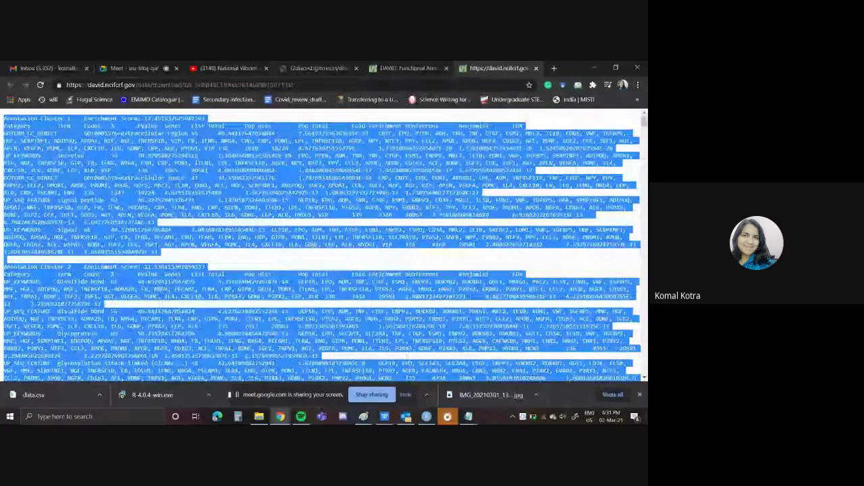
key(alt+Tab)
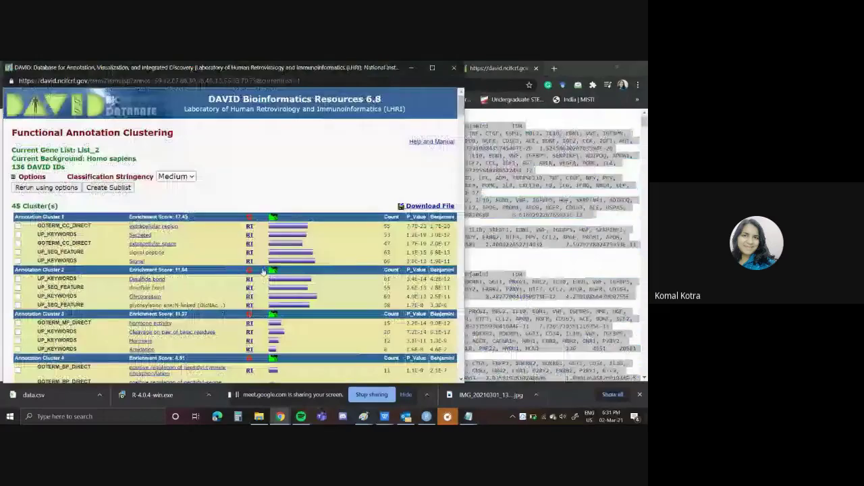
click(406, 70)
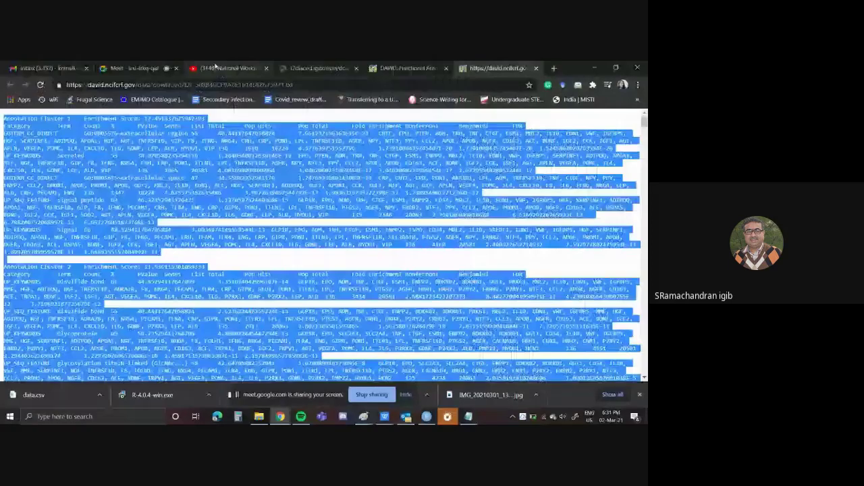
Paste the copied annotation cluster text into a blank Notepad document and move its window over the middle of the meeting page.
click(135, 69)
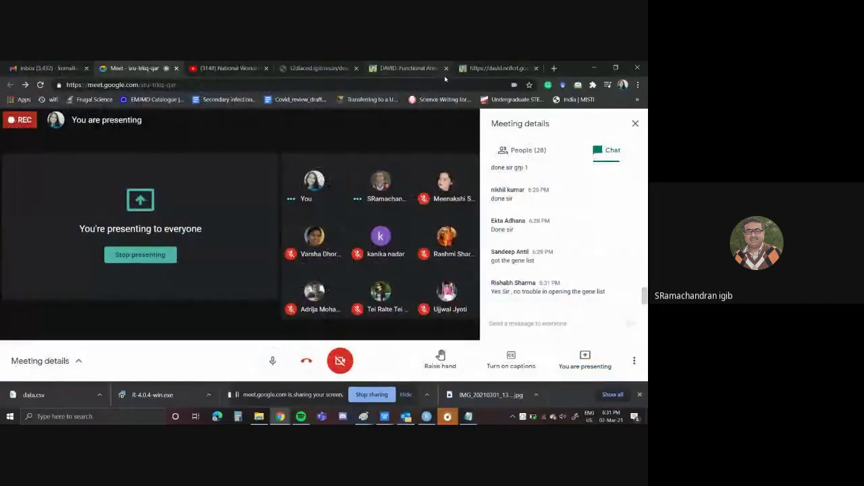
click(468, 416)
click(500, 378)
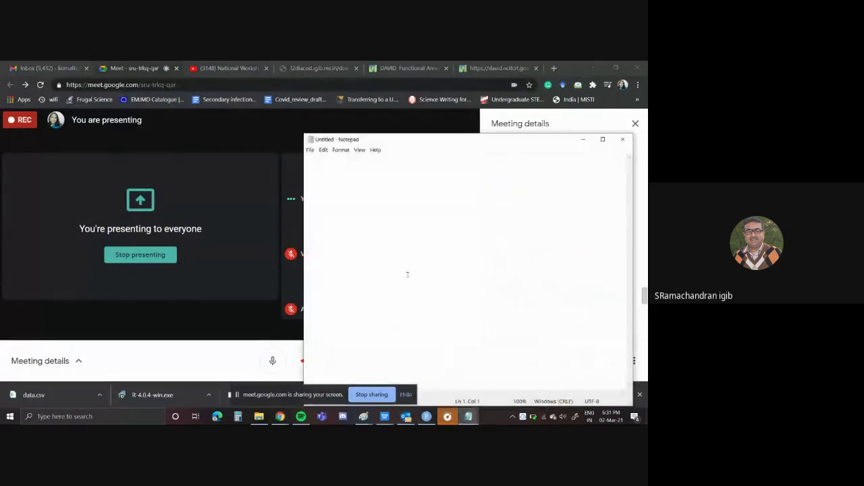
key(ctrl+v)
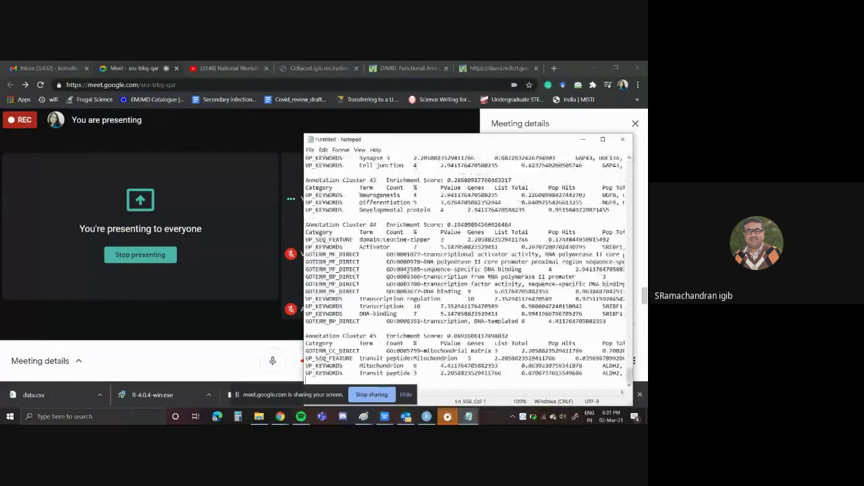
scroll(422, 214, up, 20)
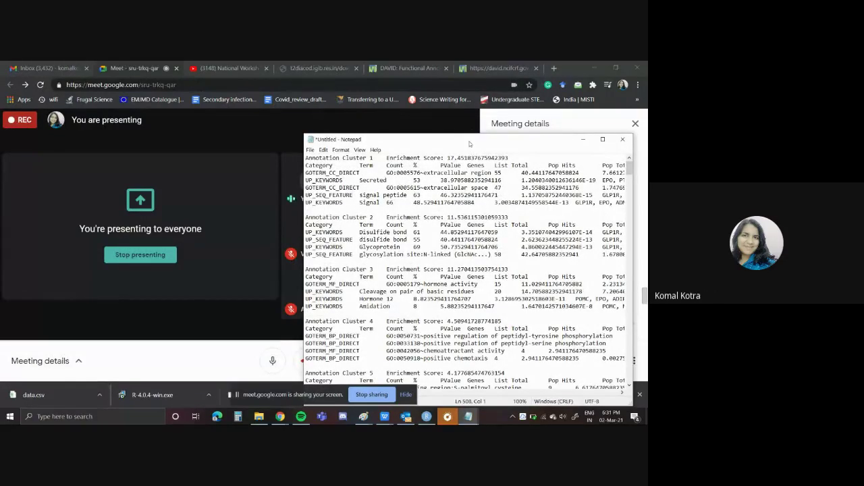
drag(469, 144, 383, 124)
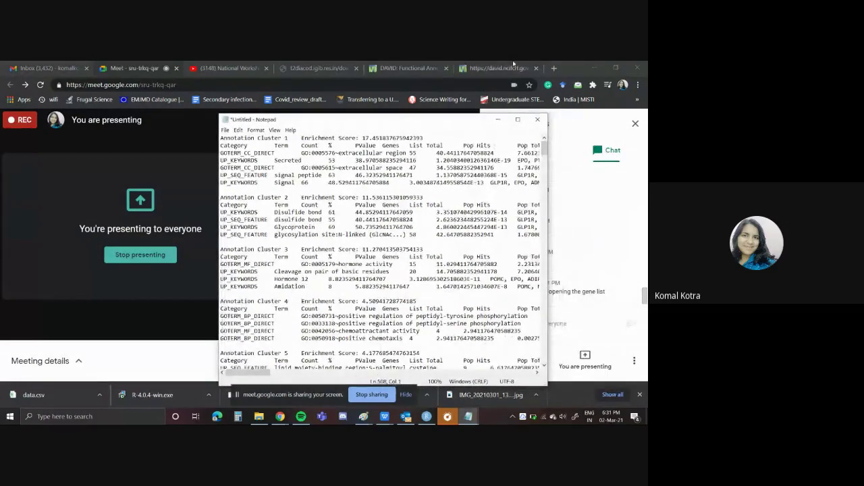
Select the full text of the downloaded cluster file in the browser and show the Functional Annotation Clustering results it came from.
click(465, 66)
key(ctrl+a)
scroll(324, 245, down, 5)
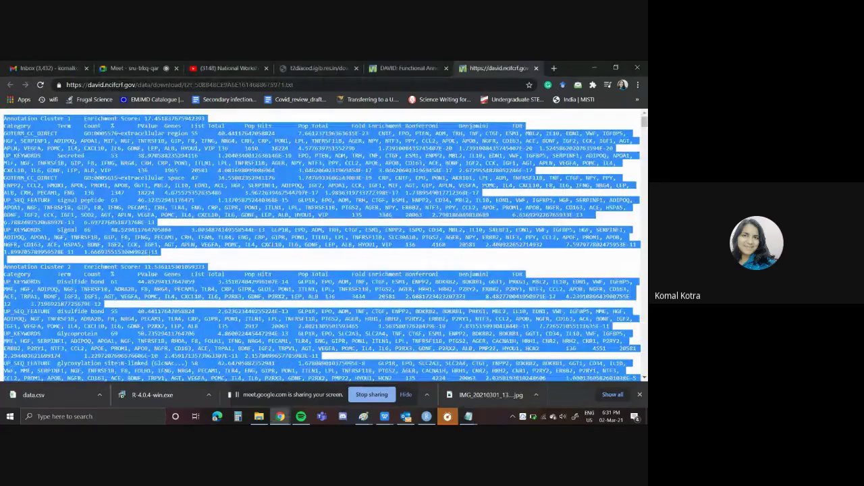
scroll(324, 245, up, 5)
click(280, 416)
click(354, 385)
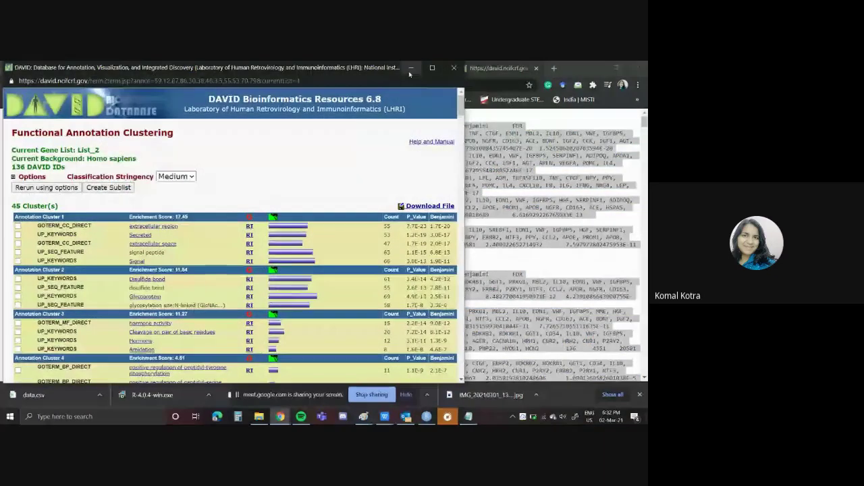
key(alt+Tab)
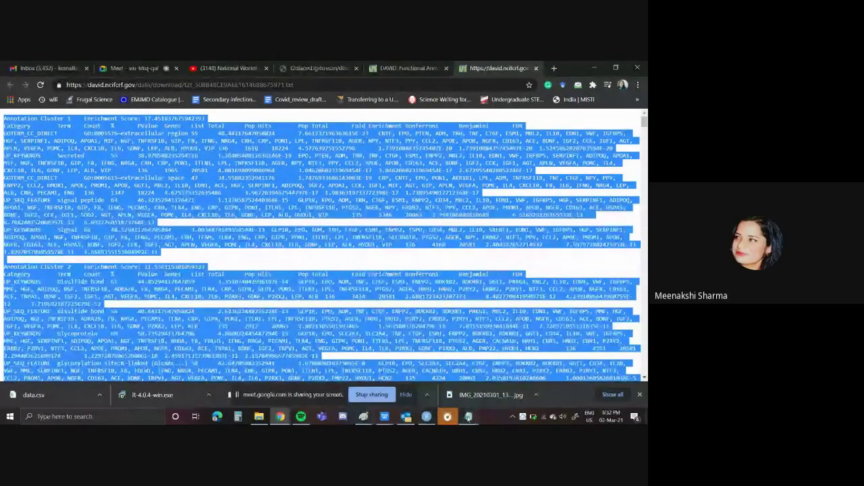
Bring back the Notepad document with the pasted clusters, maximize it and look through its annotation clusters.
click(468, 415)
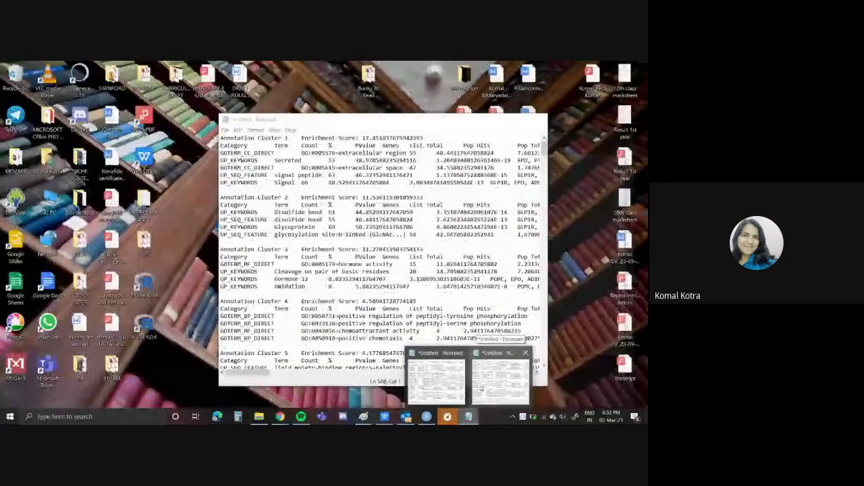
click(490, 392)
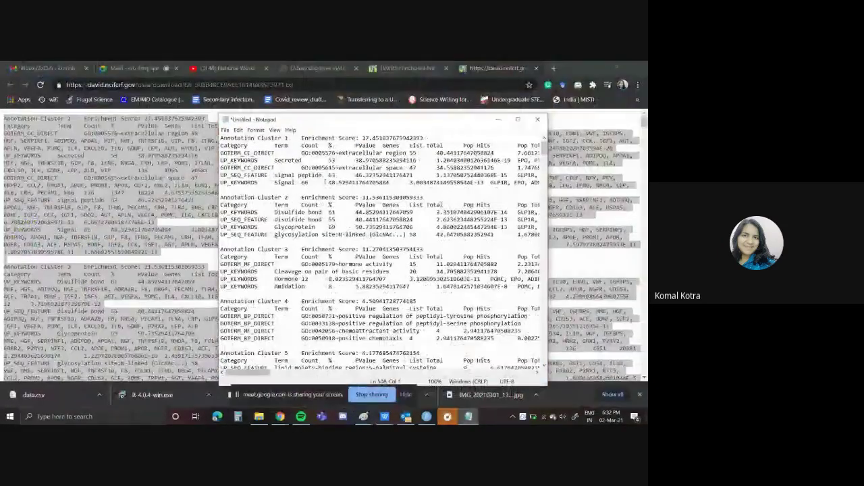
scroll(343, 233, down, 10)
scroll(344, 233, up, 15)
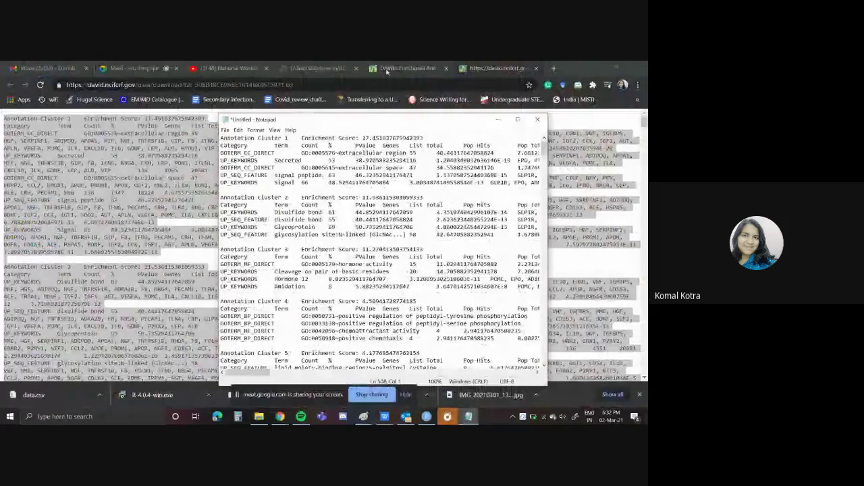
double_click(372, 121)
scroll(373, 202, down, 20)
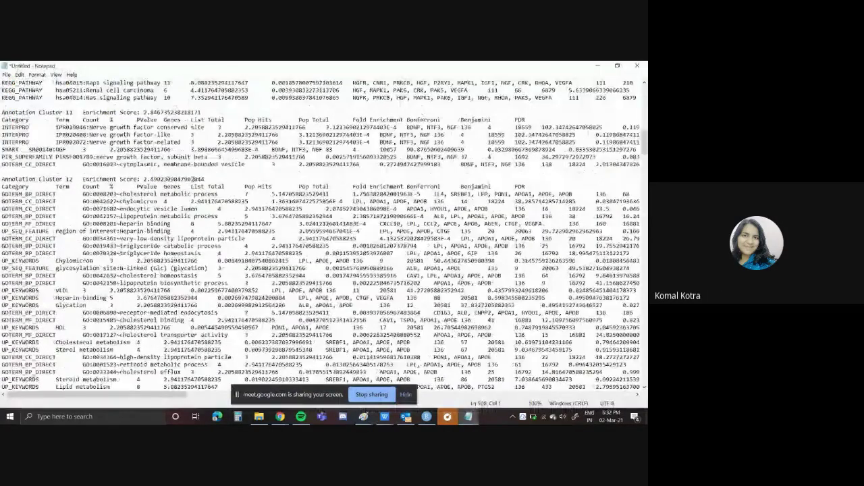
scroll(324, 230, up, 20)
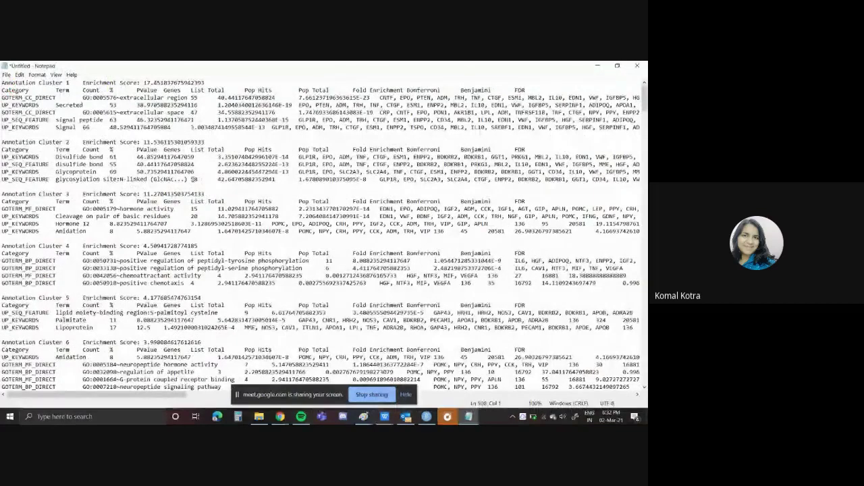
Save the pasted clusters as file1.txt in the WORKSHOP ANDC folder, start a blank document and close Notepad.
click(7, 74)
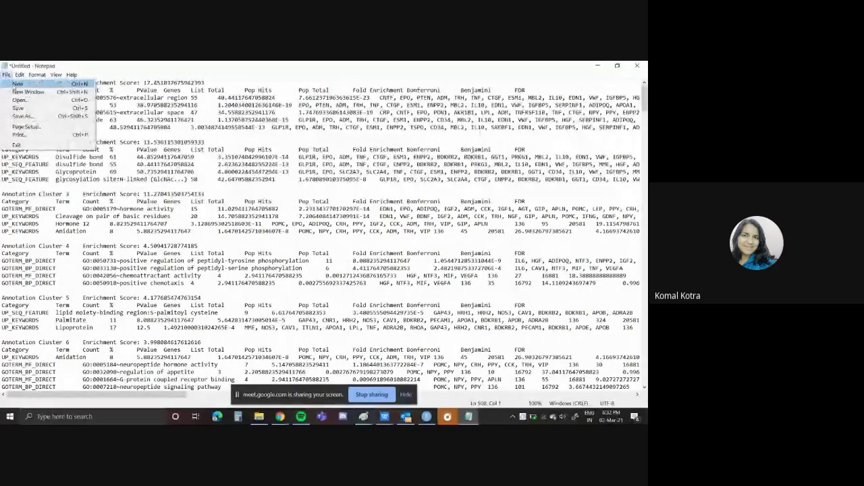
click(17, 84)
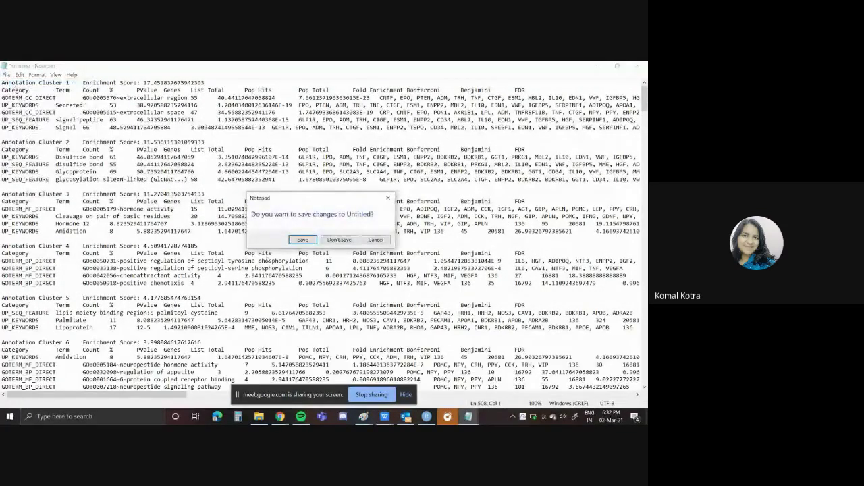
click(305, 240)
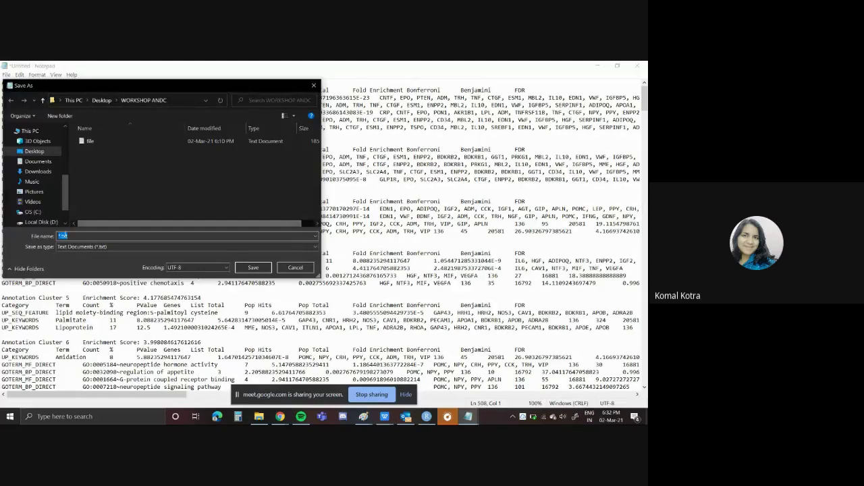
click(60, 235)
key(Delete)
key(Delete)
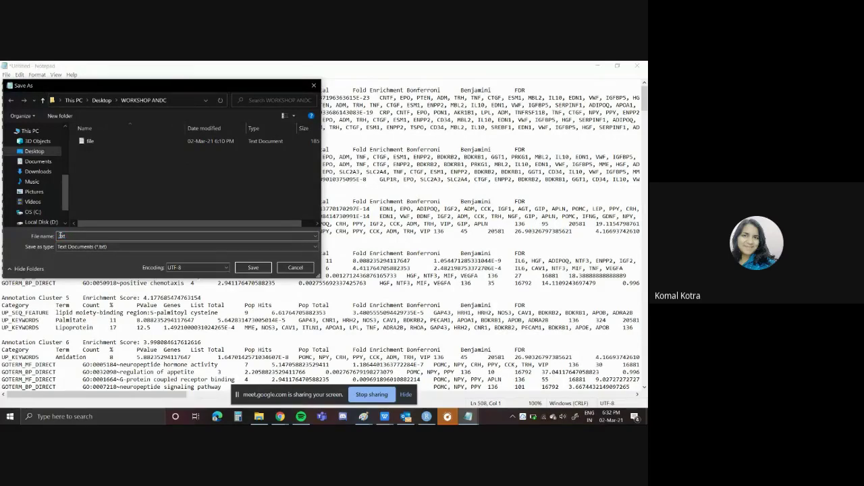
text(file1.)
click(252, 268)
key(ctrl+n)
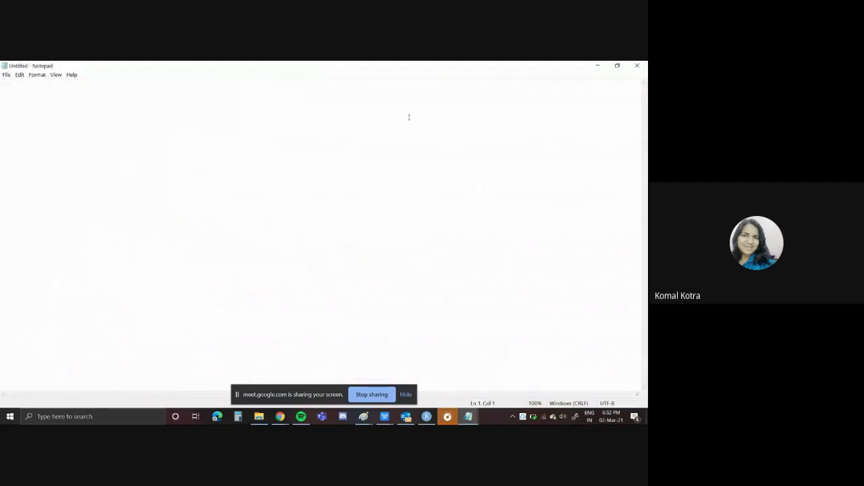
click(634, 68)
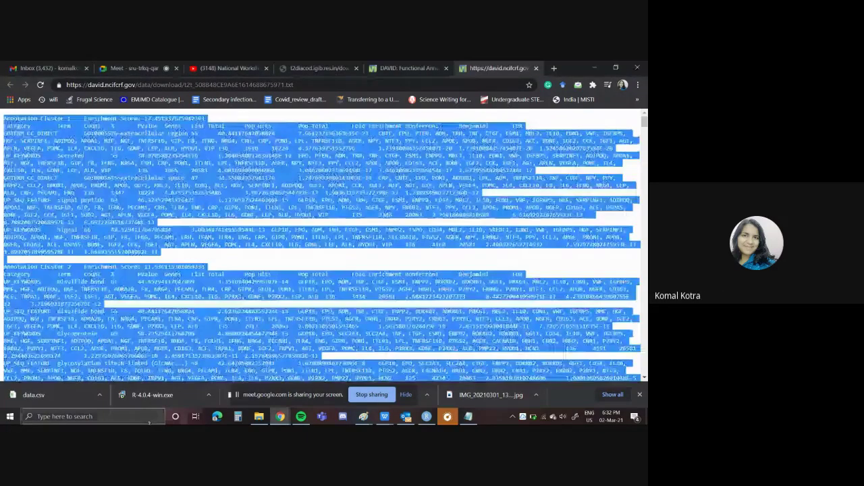
Search the computer for excel and launch the Excel app.
click(120, 418)
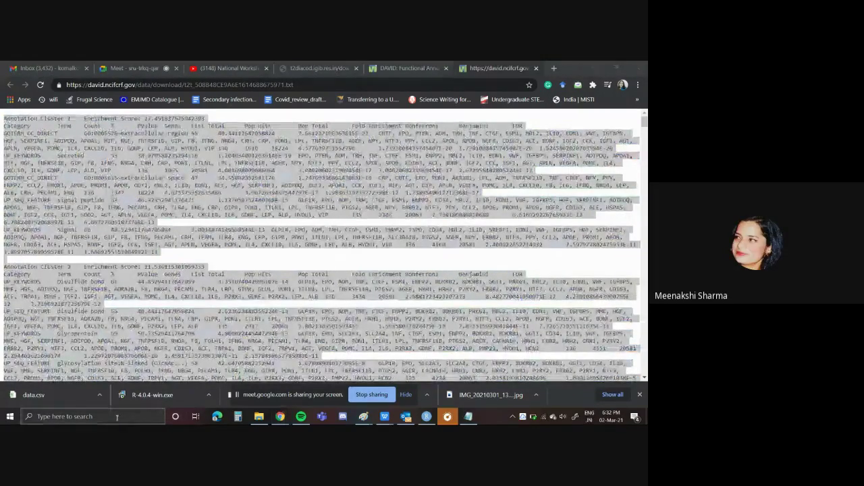
text(ex)
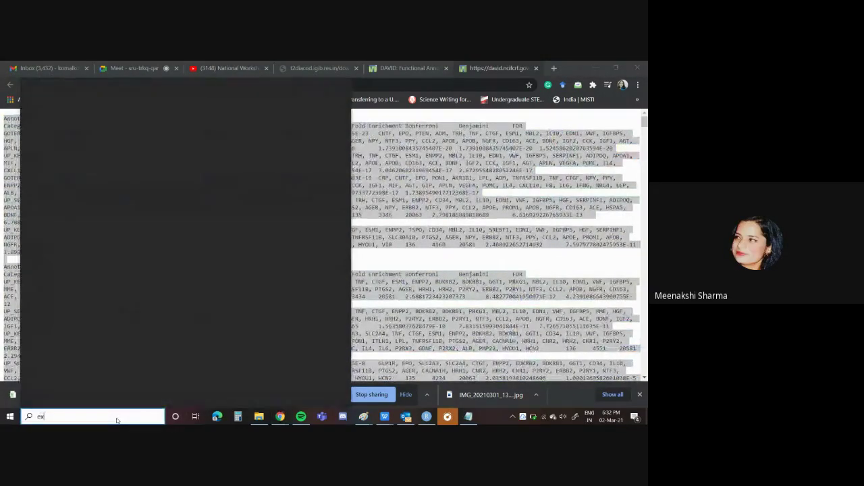
text(cel)
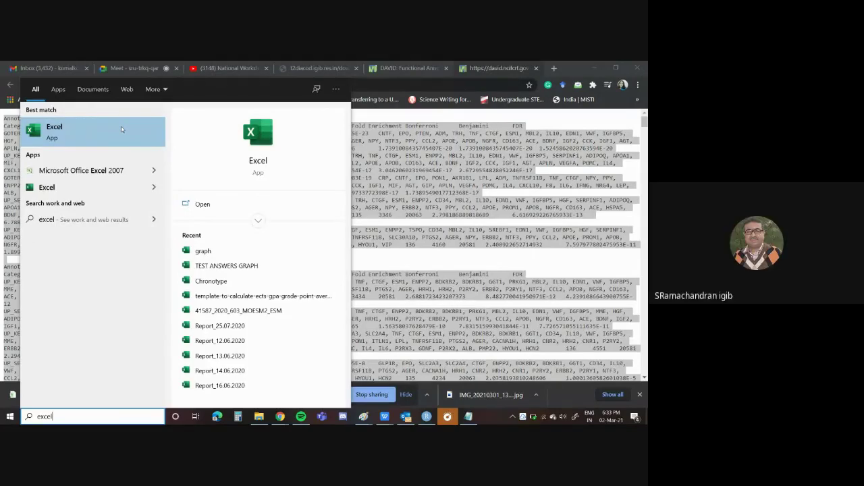
click(120, 126)
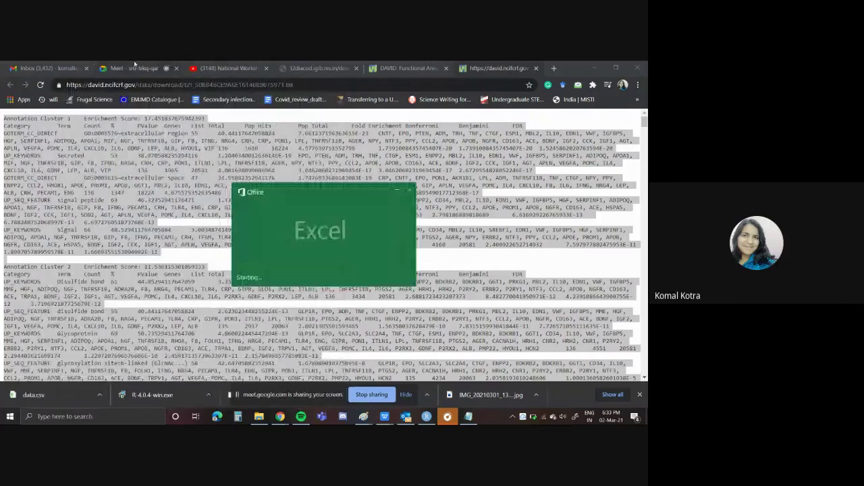
Return to the Google Meet page and stop presenting the screen.
key(ctrl+2)
click(585, 360)
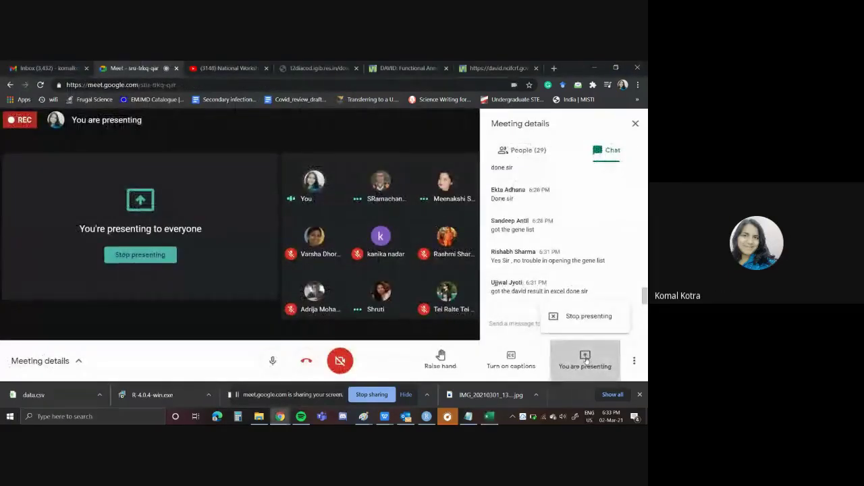
click(579, 321)
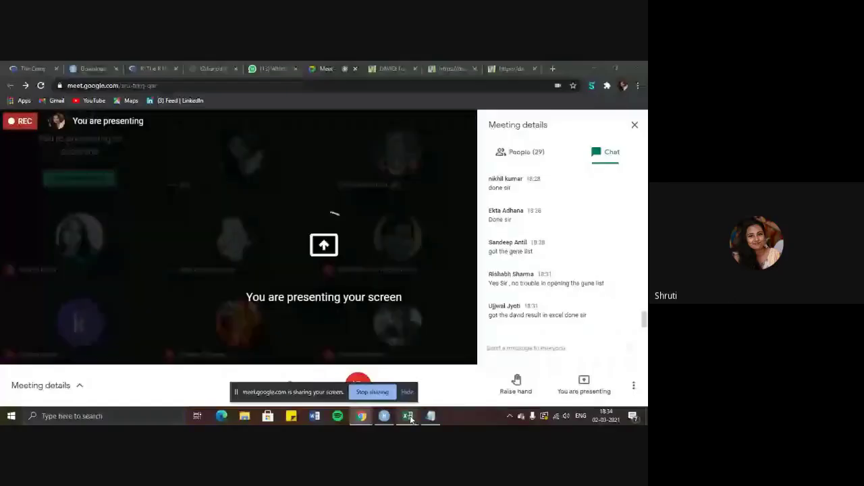
Switch to the Book1 workbook in Excel and look through the rows of its DAVID annotation chart.
mouse_move(408, 417)
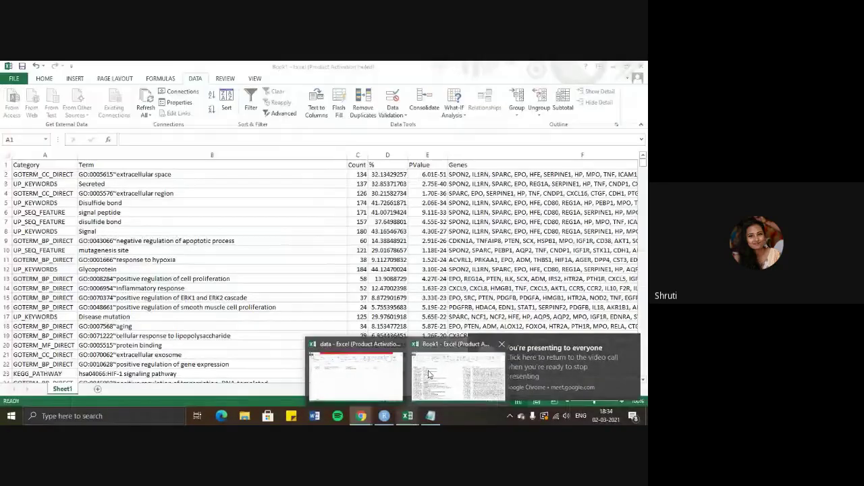
click(427, 370)
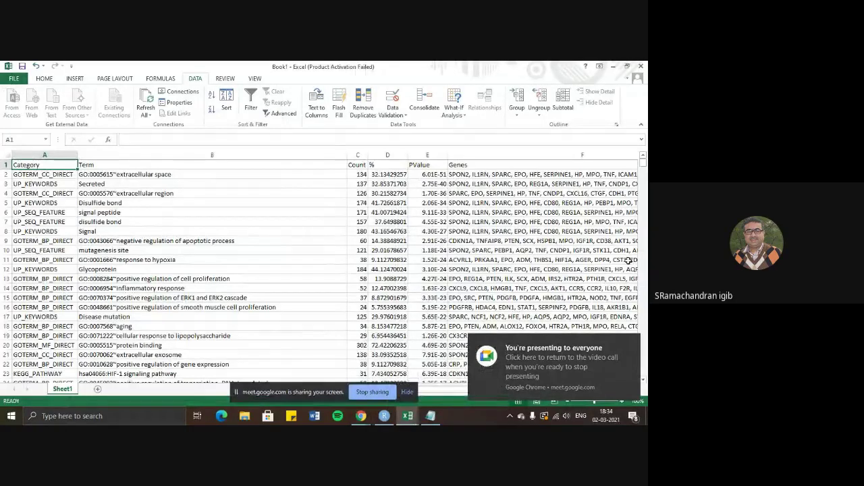
click(644, 163)
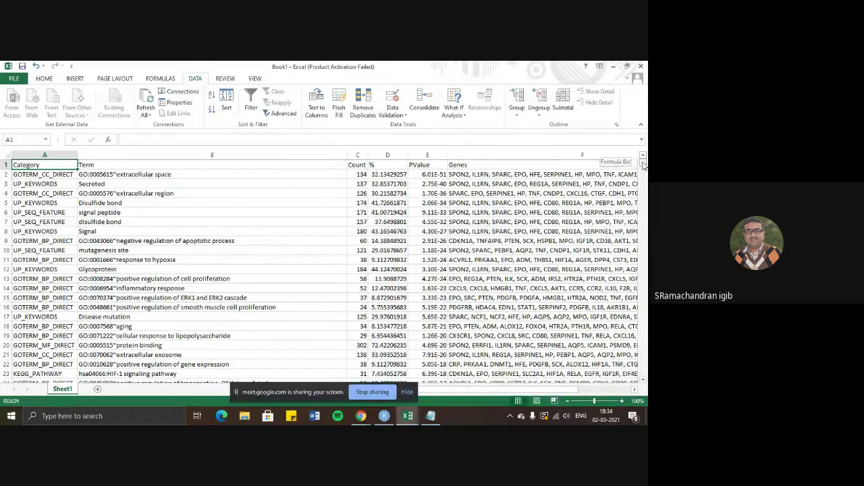
drag(643, 164, 643, 174)
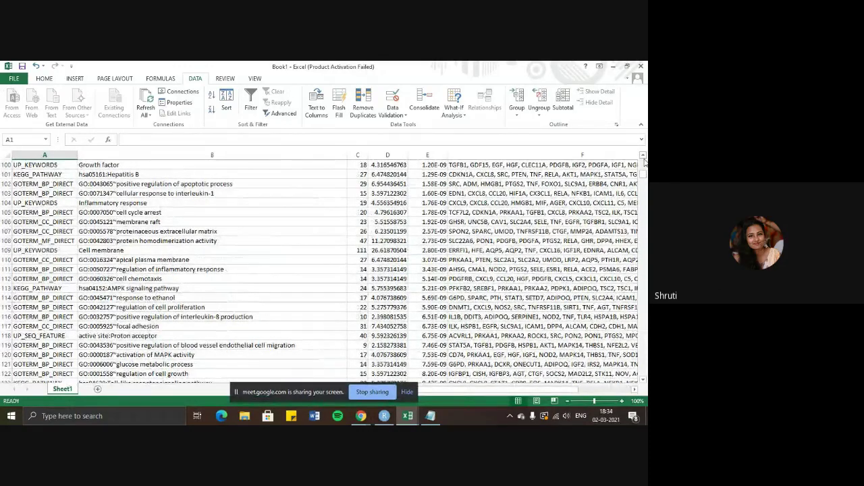
drag(645, 176, 643, 157)
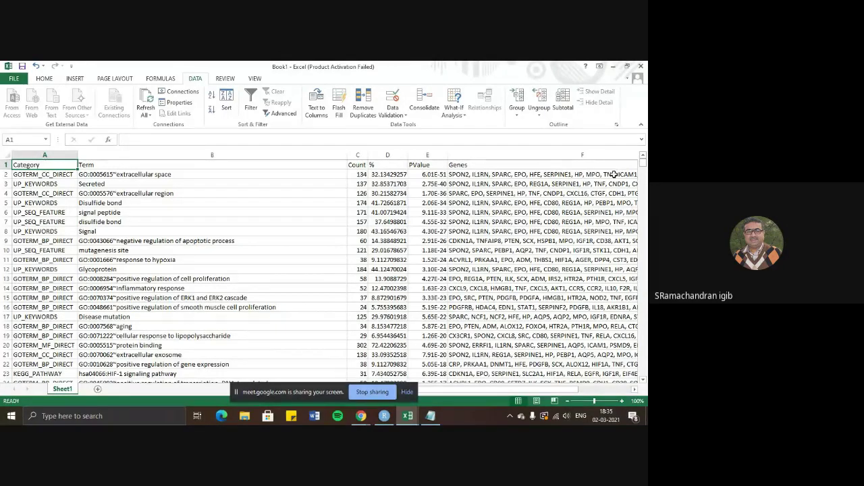
Examine the PValue, Bonferroni and Benjamini values of the first term, and how these columns change further down the chart.
click(442, 165)
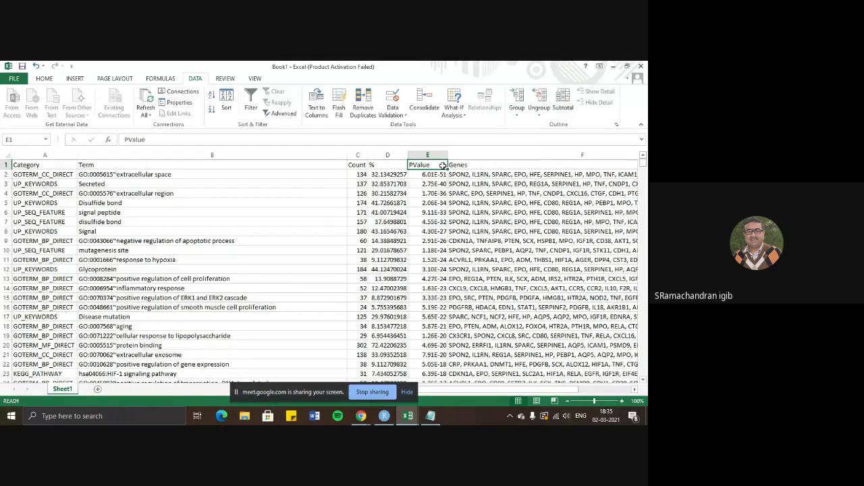
click(442, 175)
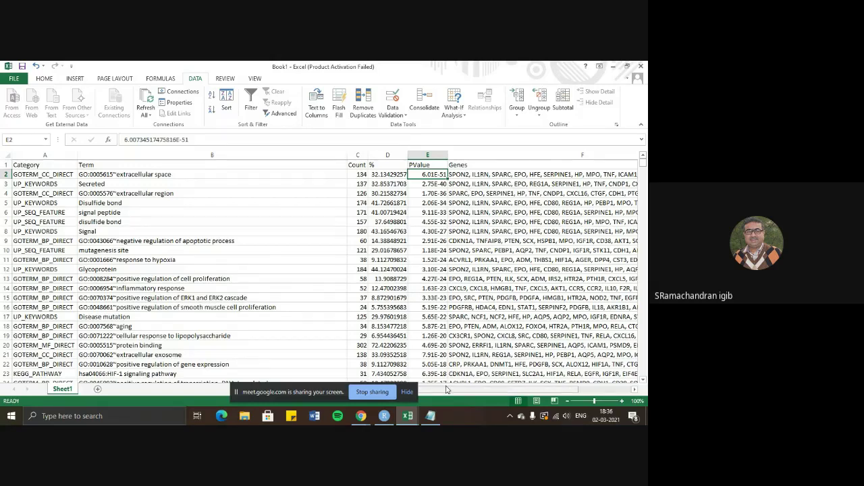
drag(447, 392, 504, 392)
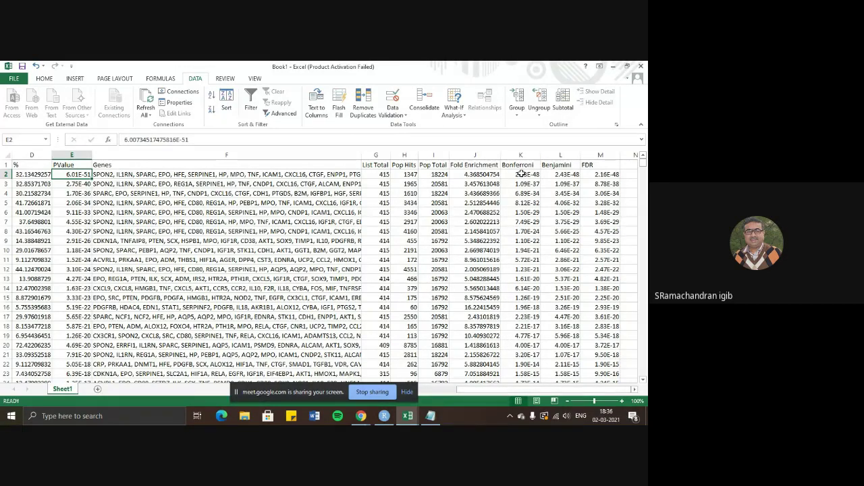
click(559, 174)
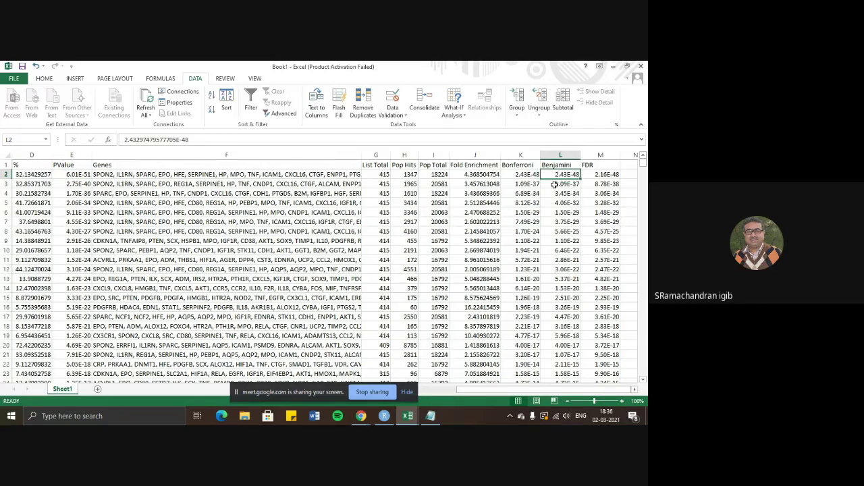
click(533, 174)
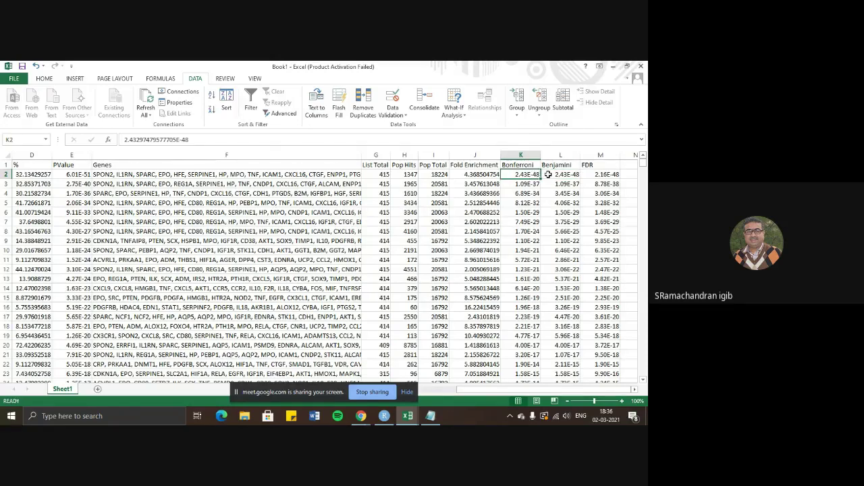
click(548, 174)
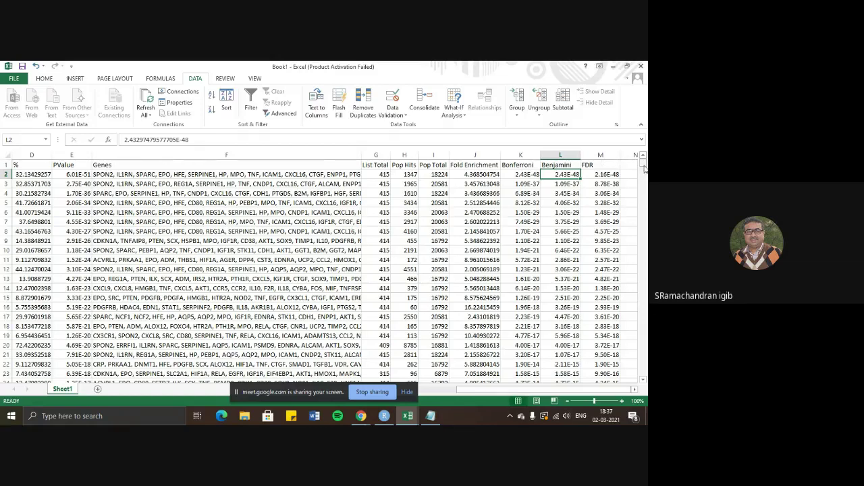
drag(643, 165, 643, 204)
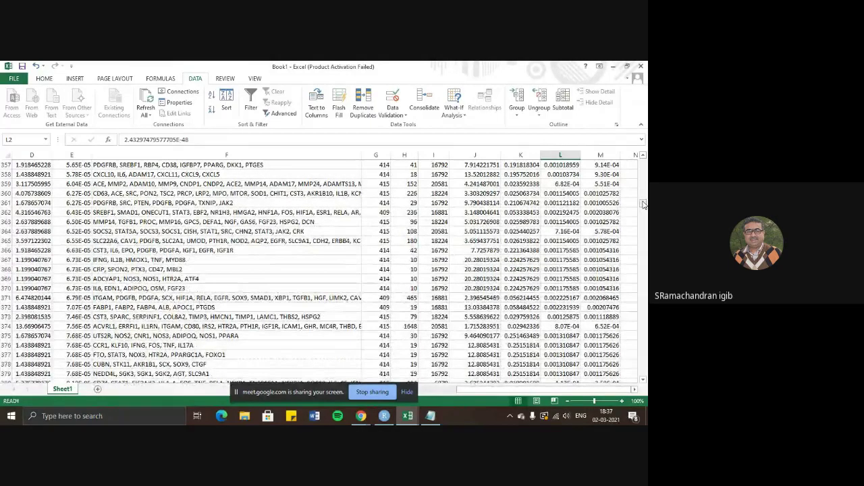
drag(643, 203, 644, 218)
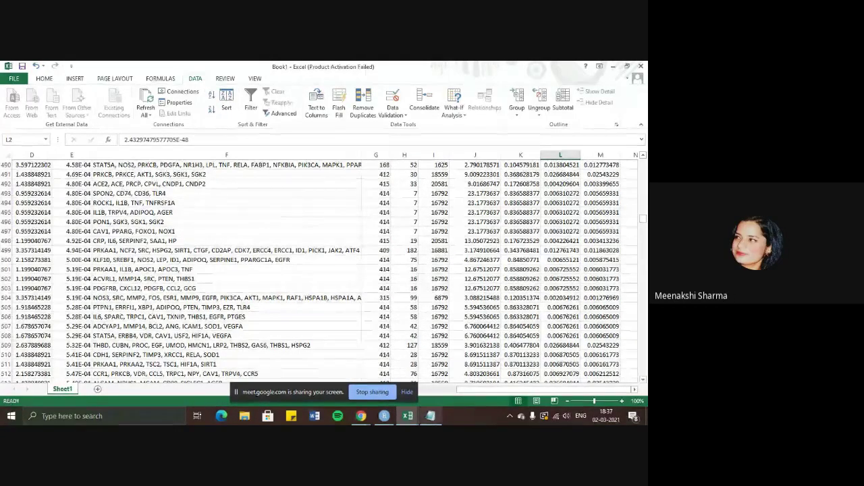
Switch back to the Google Meet window and stop sharing the screen.
mouse_move(431, 417)
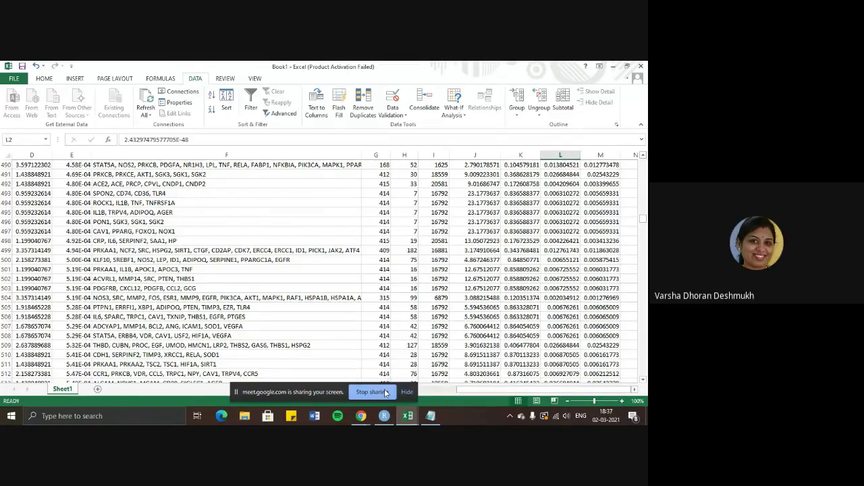
click(361, 417)
mouse_move(232, 348)
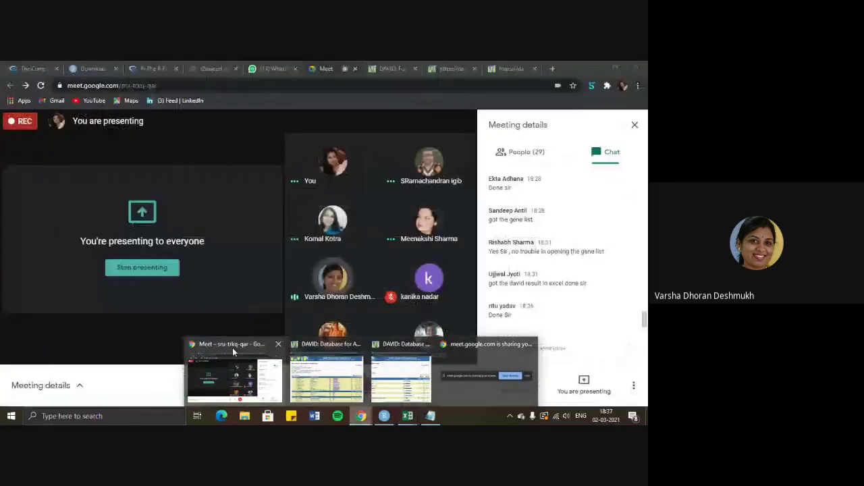
click(233, 347)
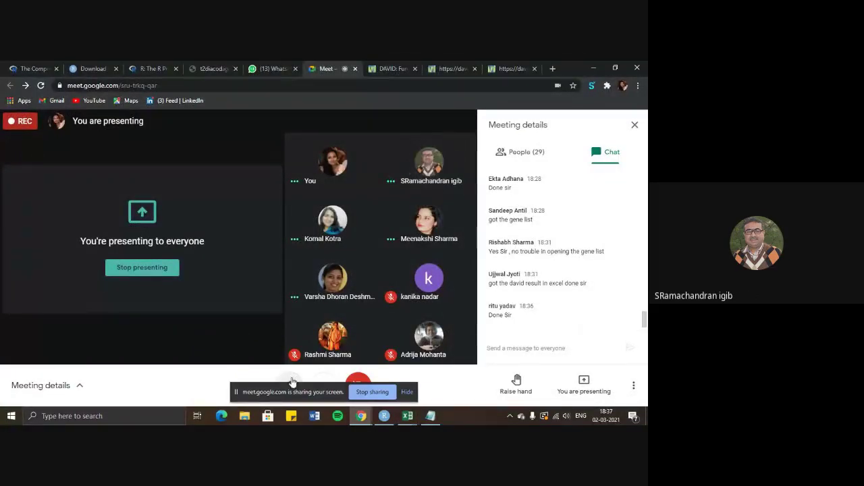
click(381, 397)
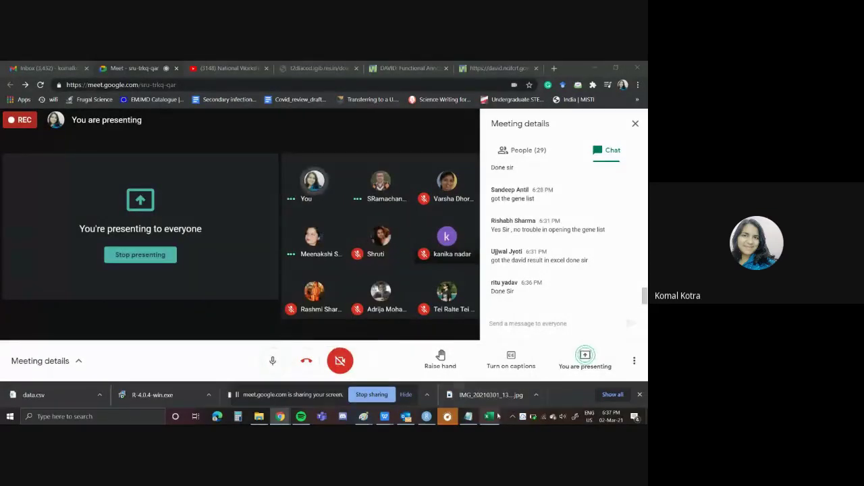
Bring the Excel window forward, maximize it and create a new blank workbook.
click(468, 415)
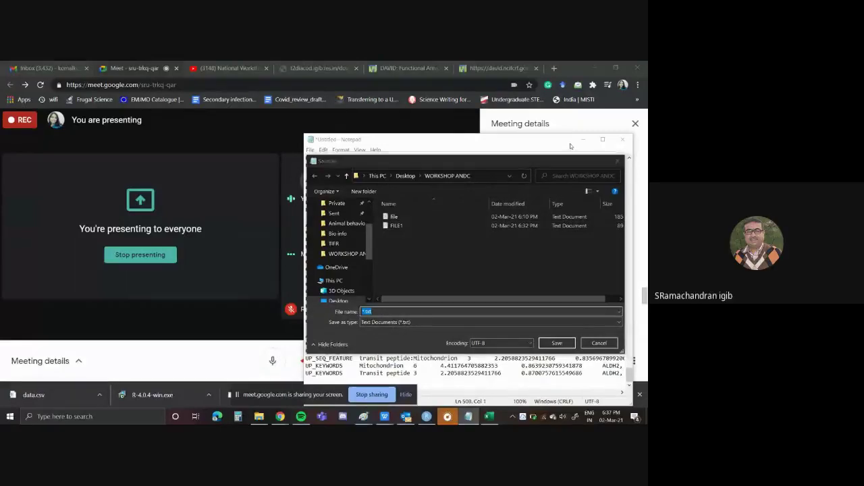
click(490, 416)
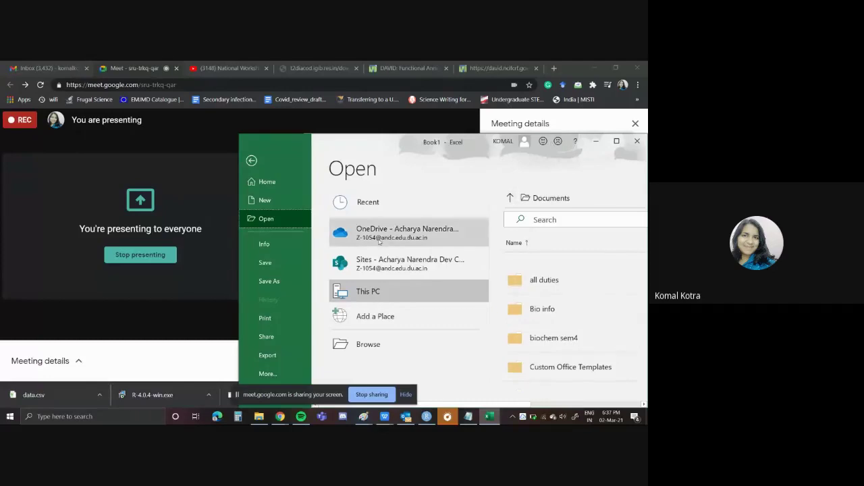
double_click(389, 150)
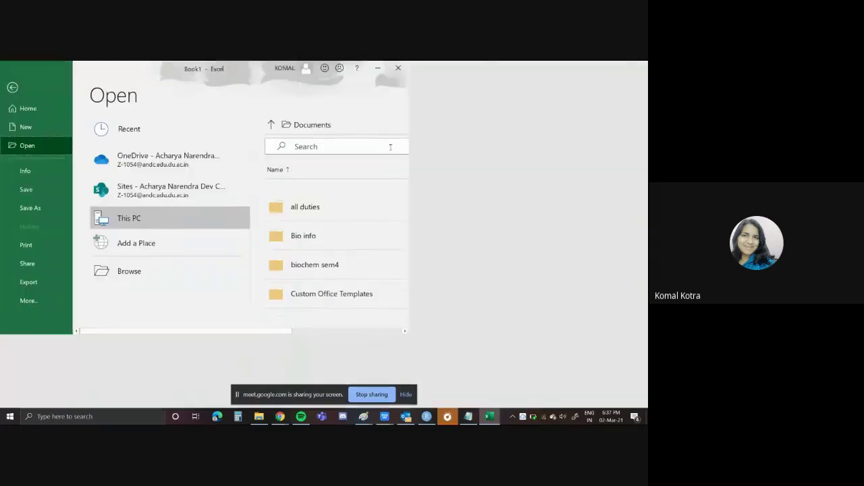
scroll(358, 235, down, 5)
scroll(358, 237, up, 1)
scroll(358, 238, up, 5)
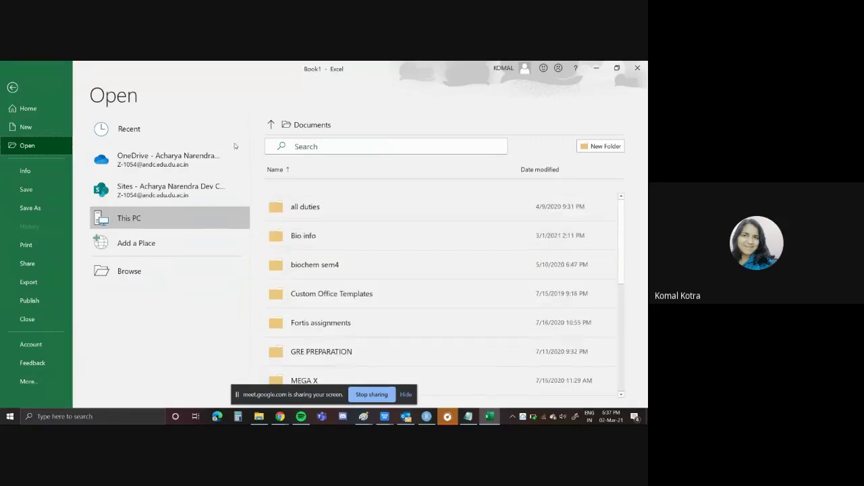
click(25, 128)
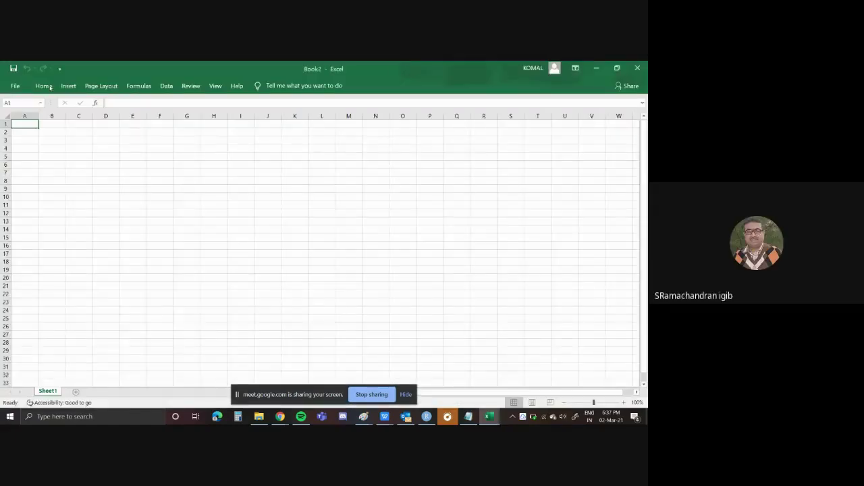
Dismiss the low-battery notice and look through the recent workbooks on Book2's start page.
click(15, 85)
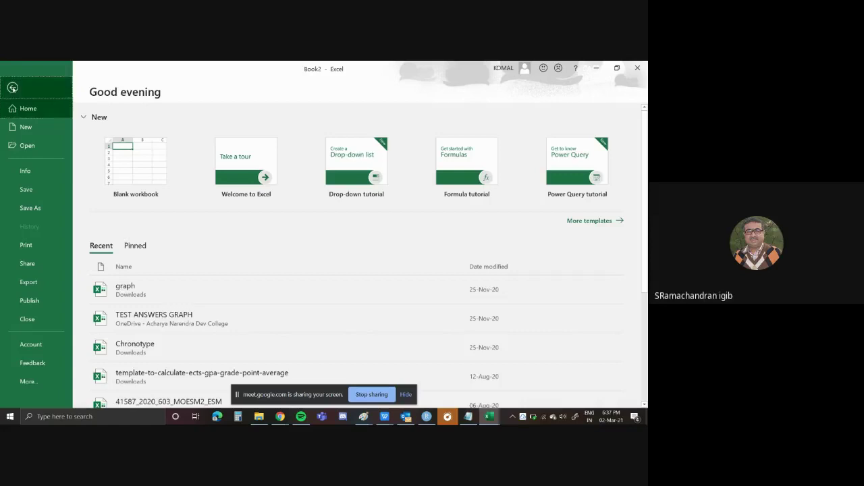
click(12, 88)
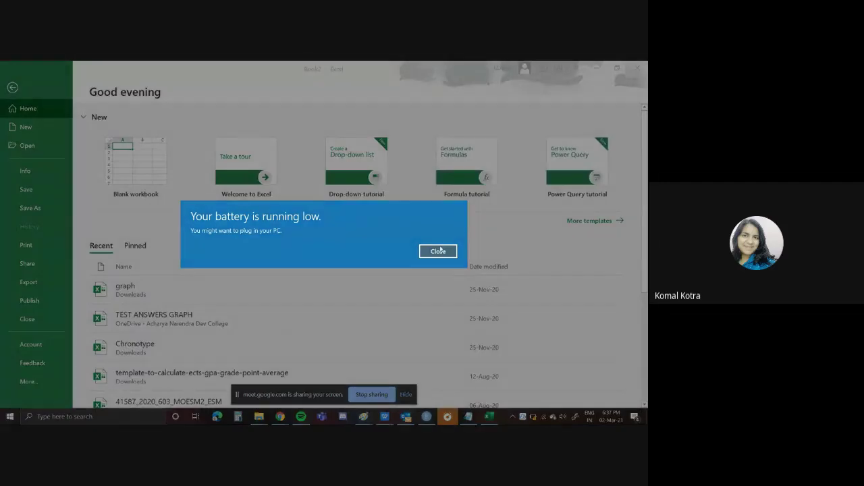
click(439, 250)
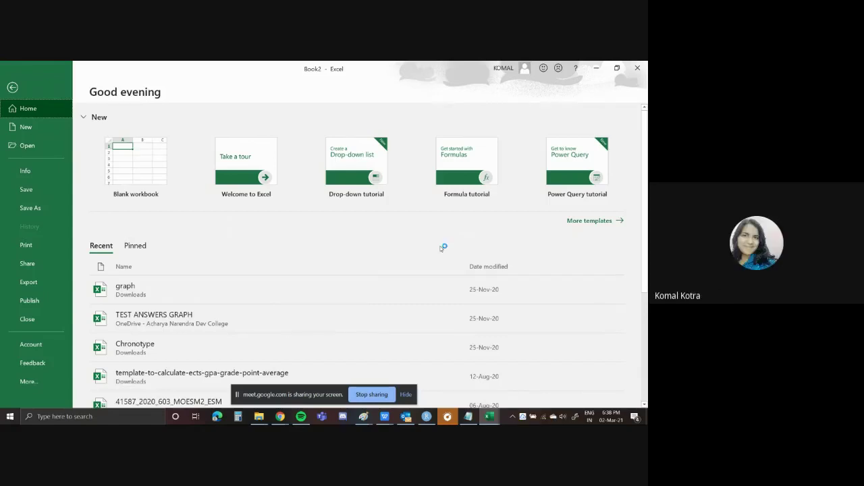
scroll(222, 289, down, 5)
scroll(222, 290, up, 5)
Browse the Documents folder on This PC for a file to open.
click(31, 148)
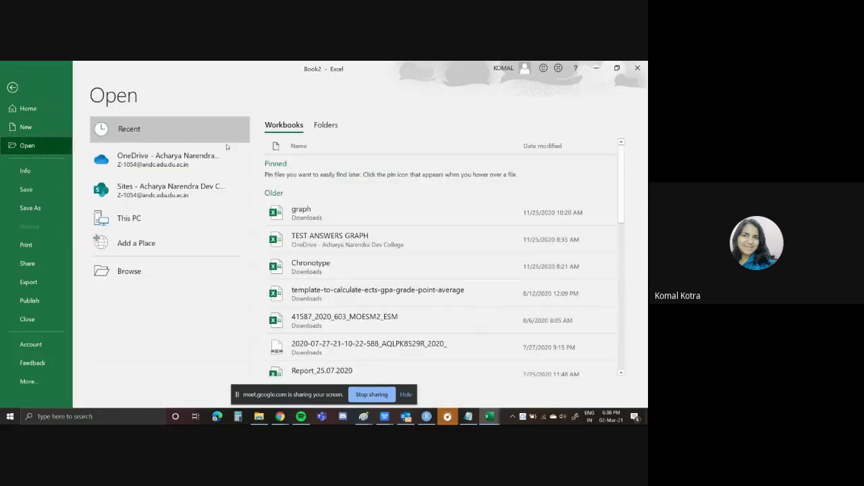
click(168, 222)
scroll(361, 208, down, 10)
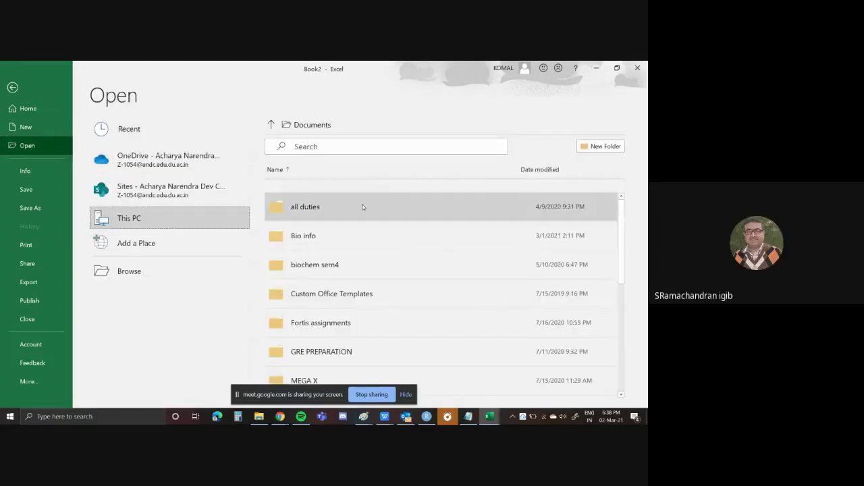
scroll(358, 210, up, 10)
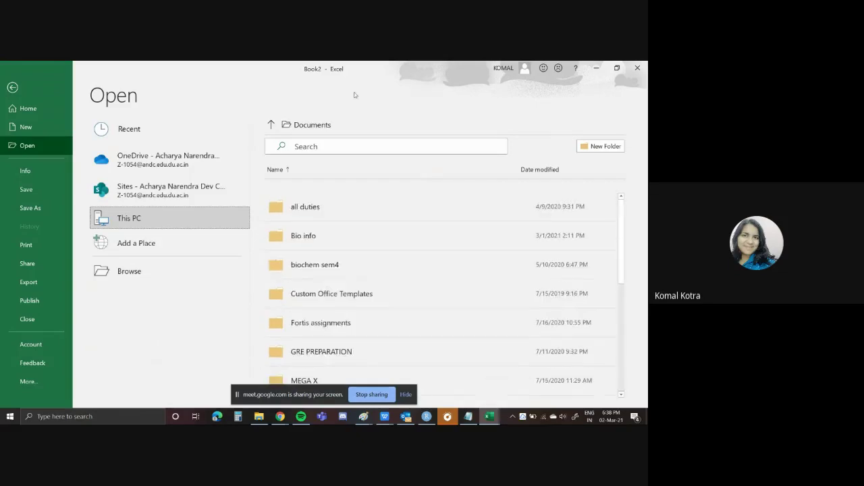
Try to find a file to open in the WORKSHOP ANDC folder on the Desktop, and return to the Book2 sheet.
click(308, 126)
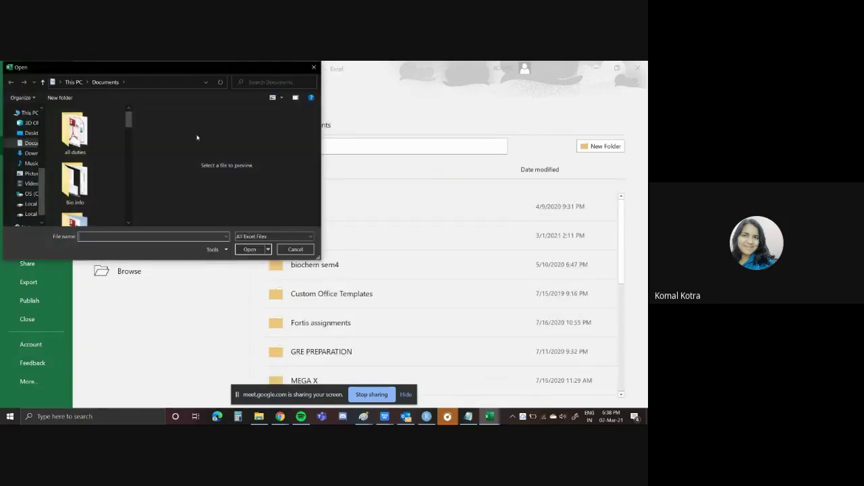
scroll(114, 153, down, 10)
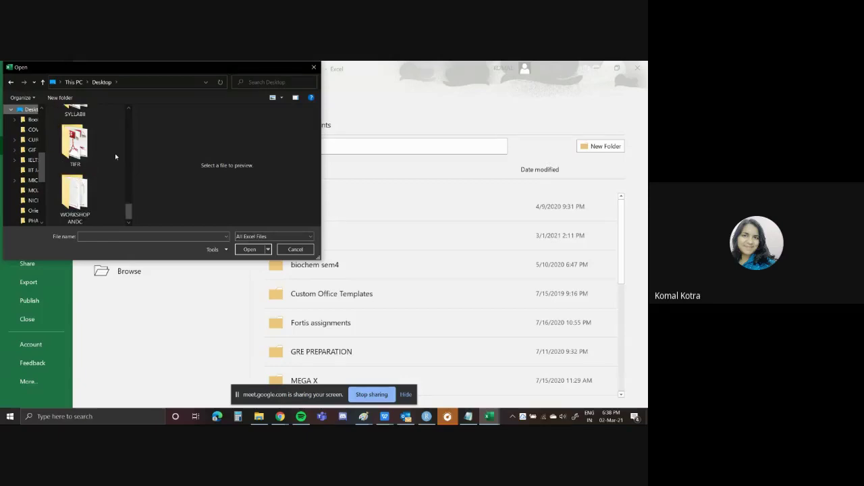
double_click(76, 196)
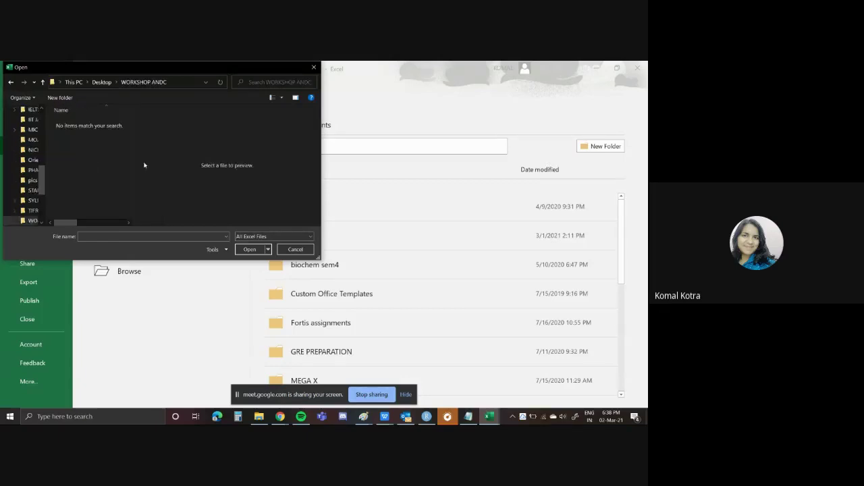
click(102, 82)
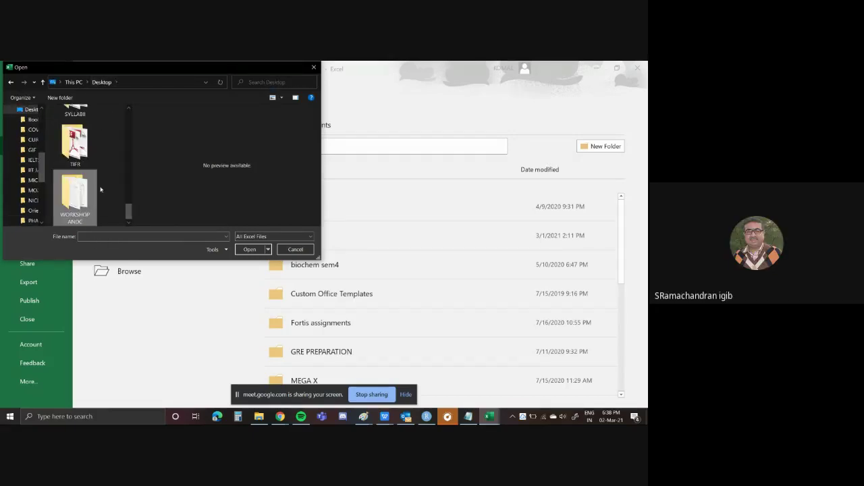
double_click(75, 214)
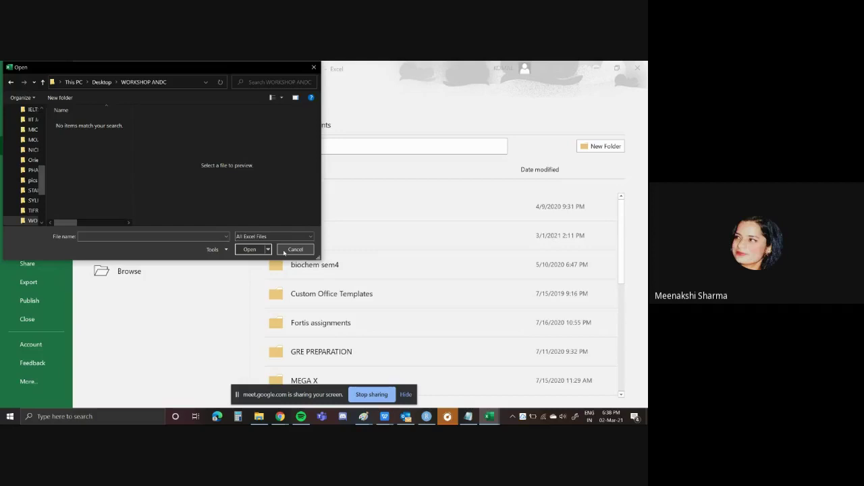
click(314, 68)
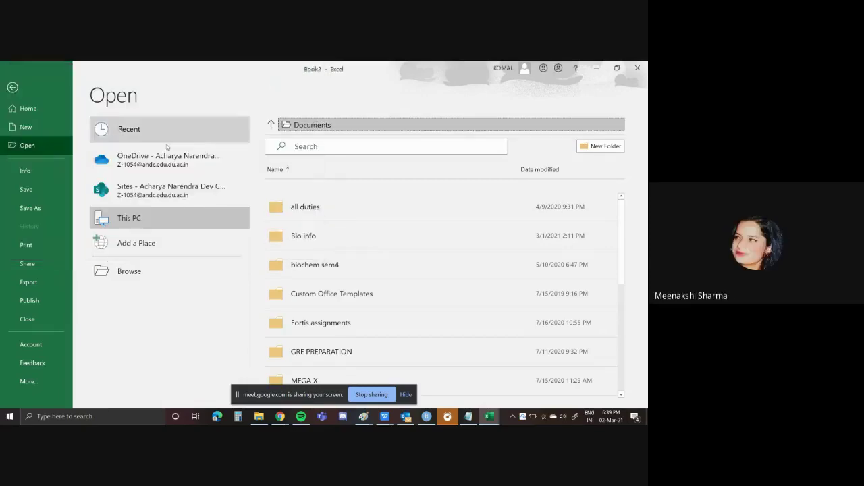
click(18, 97)
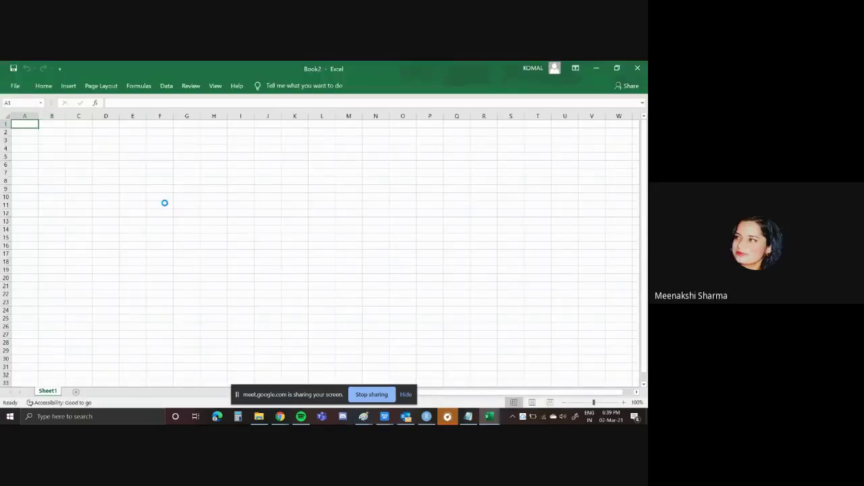
Paste the copied annotation cluster results into Book2 starting at cell A1, and look over the pasted clusters.
key(ctrl+v)
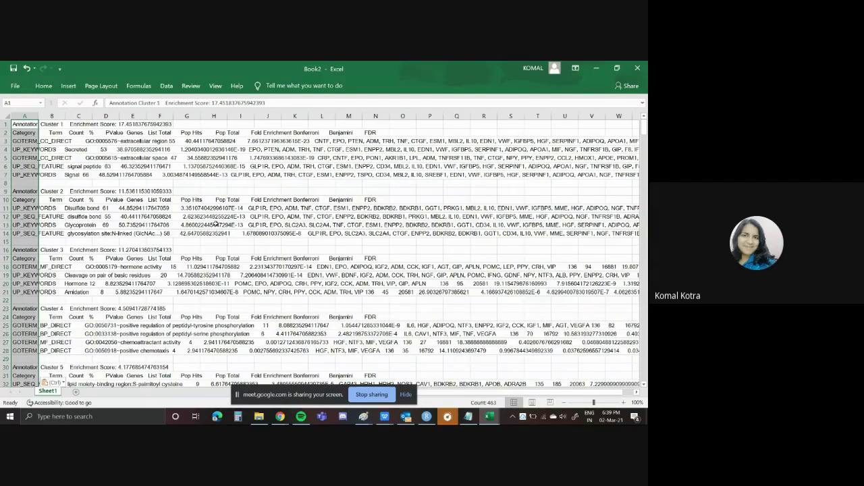
scroll(215, 224, down, 18)
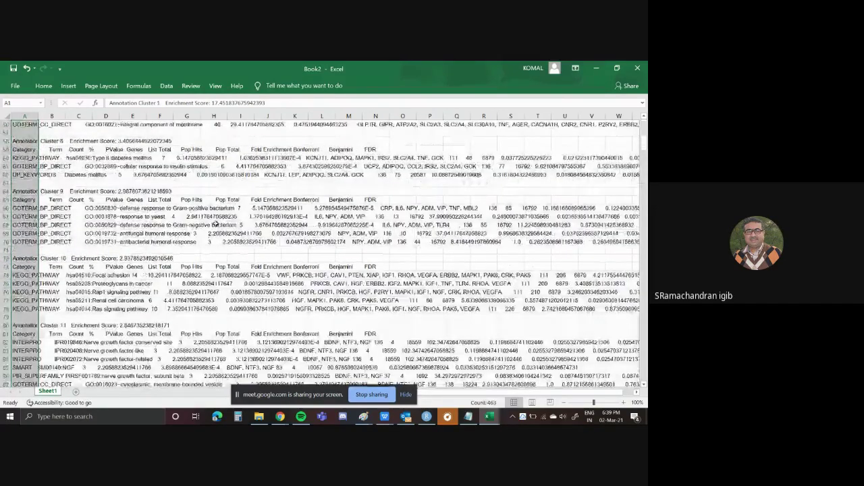
scroll(215, 224, up, 18)
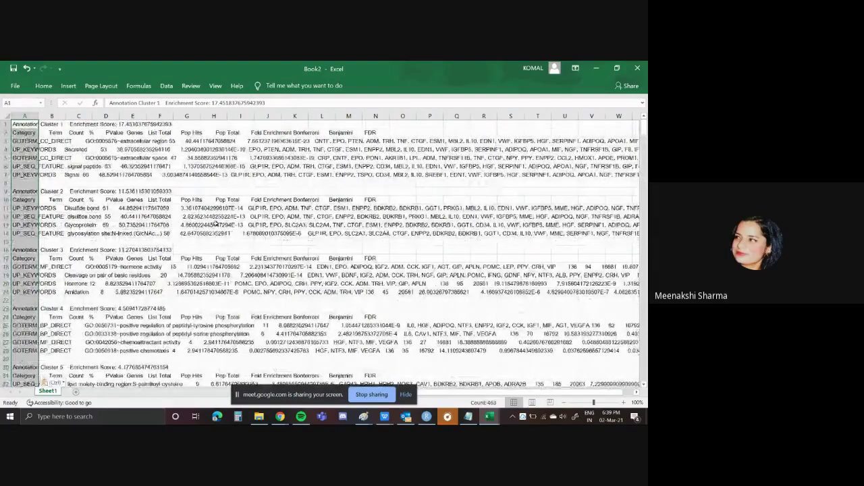
scroll(215, 224, down, 2)
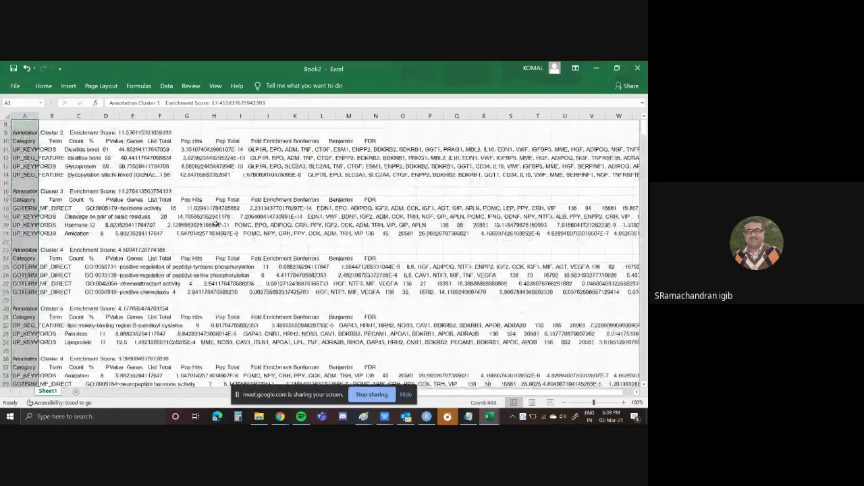
scroll(215, 224, down, 17)
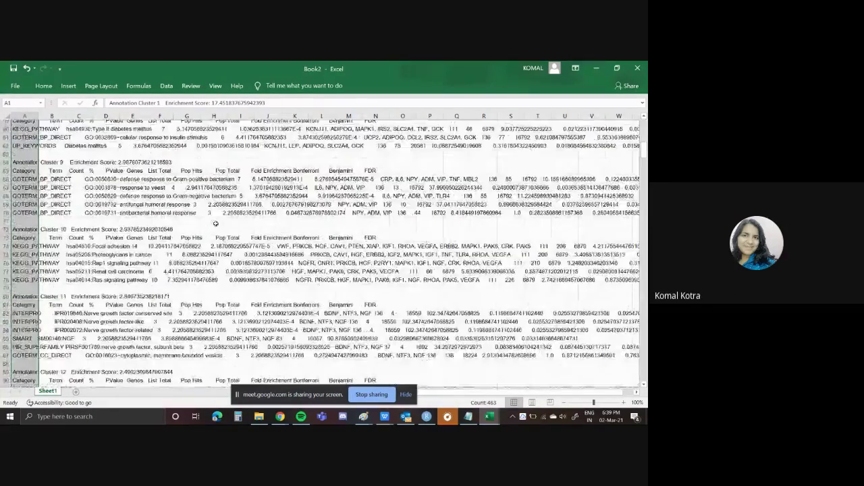
scroll(215, 224, down, 2)
scroll(215, 223, up, 20)
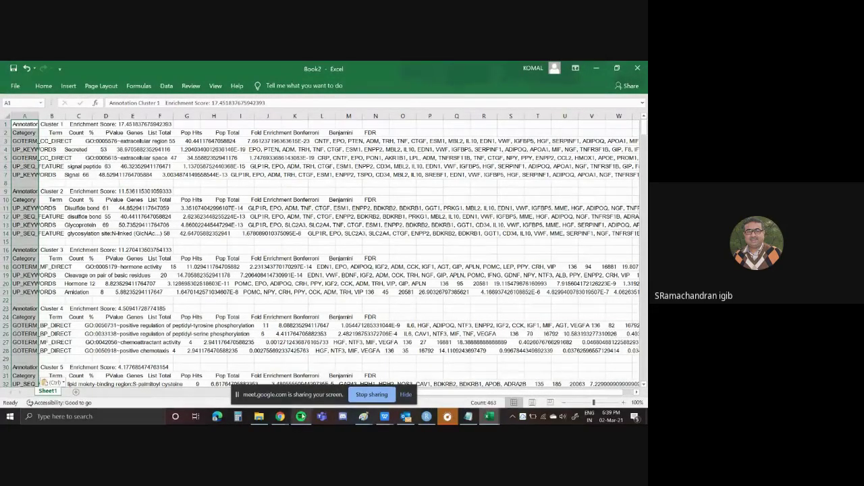
Check the Google Meet chat in Chrome, and switch to the empty Book1 workbook in Excel.
mouse_move(282, 418)
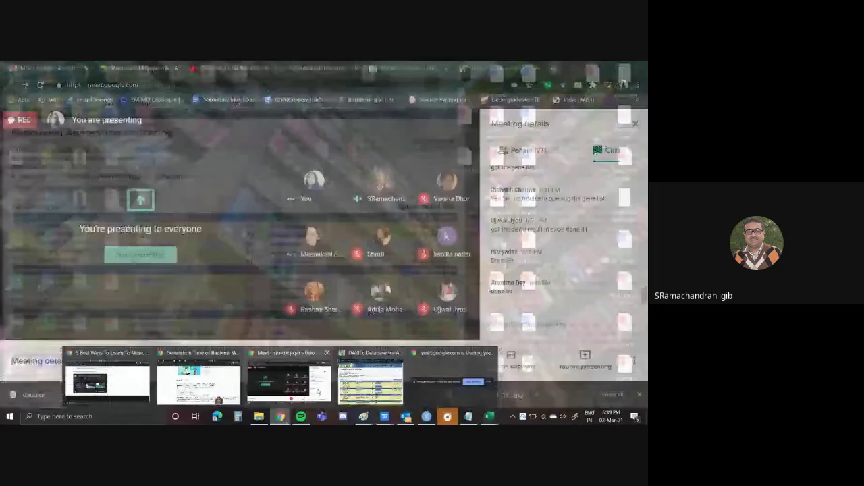
click(289, 382)
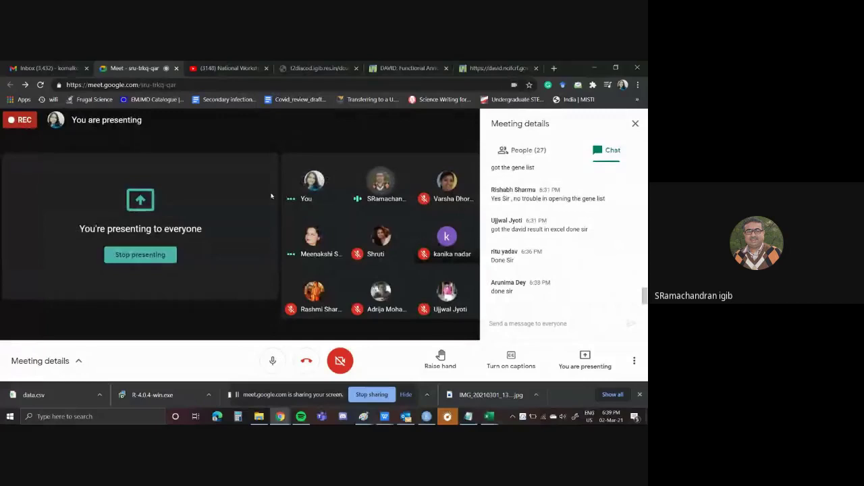
click(488, 417)
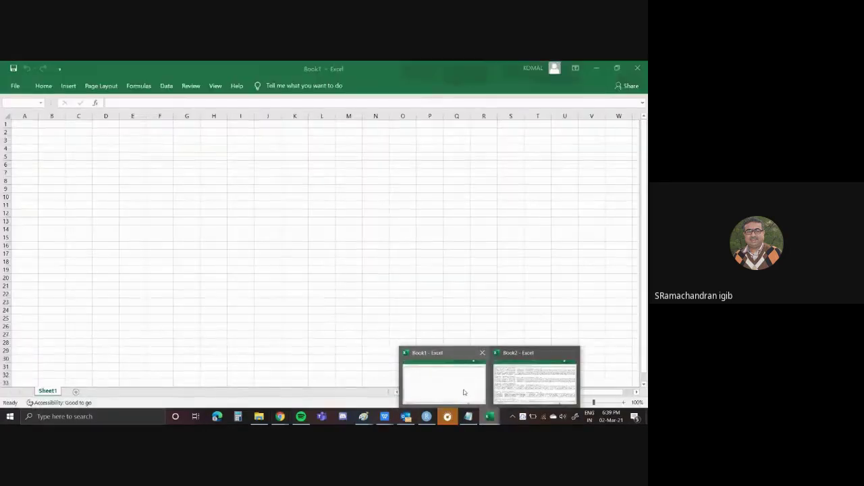
click(463, 391)
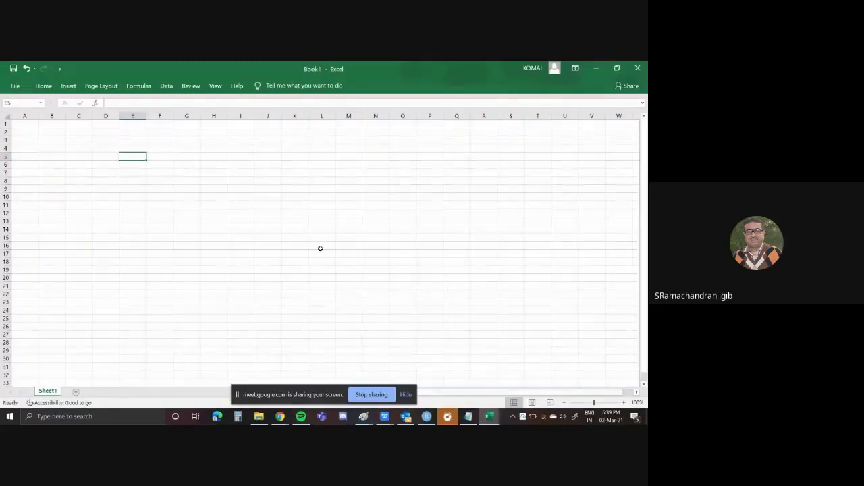
Look through the recent workbooks on Book1's start page.
click(17, 87)
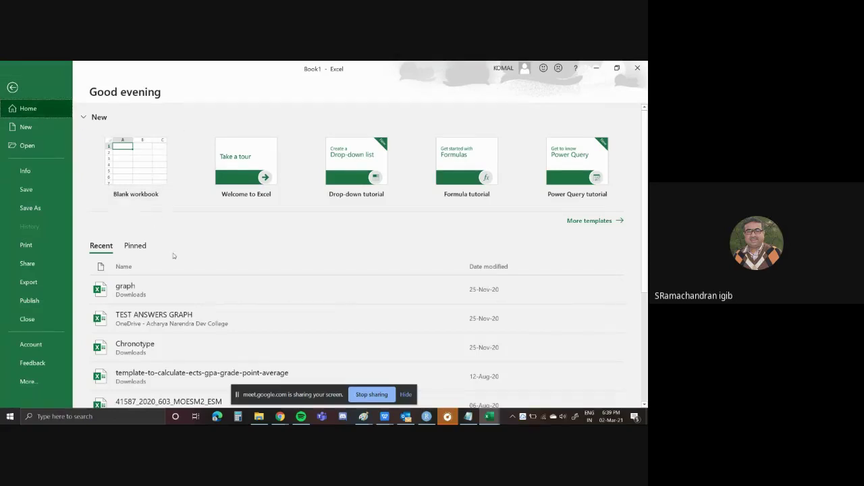
scroll(176, 269, down, 3)
scroll(176, 268, up, 3)
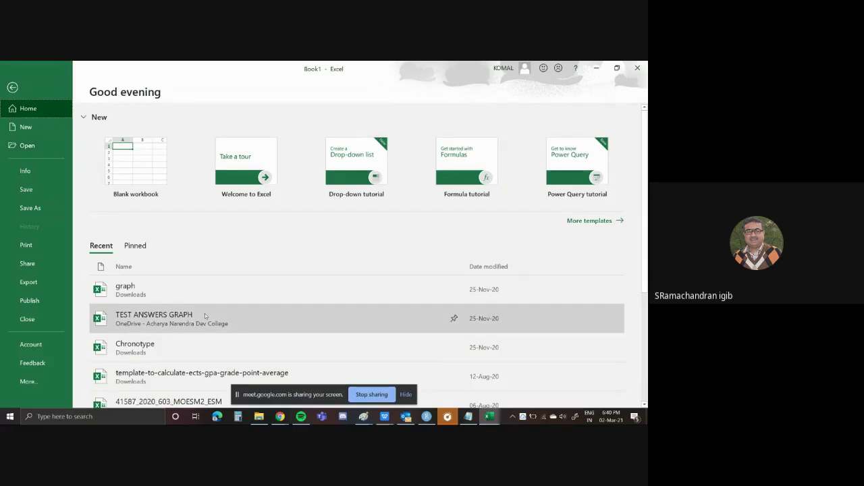
scroll(204, 313, down, 3)
scroll(205, 313, up, 5)
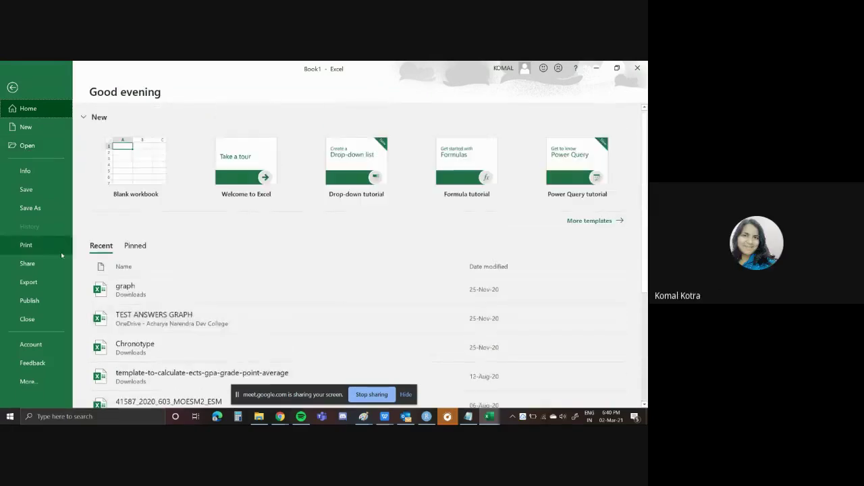
Look over Excel's General options and the save dialog for Book1, and close both without applying anything.
click(22, 382)
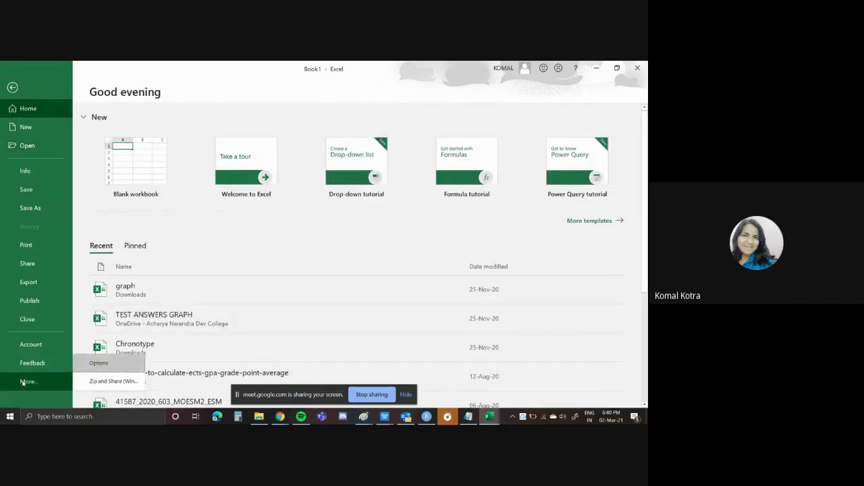
click(99, 364)
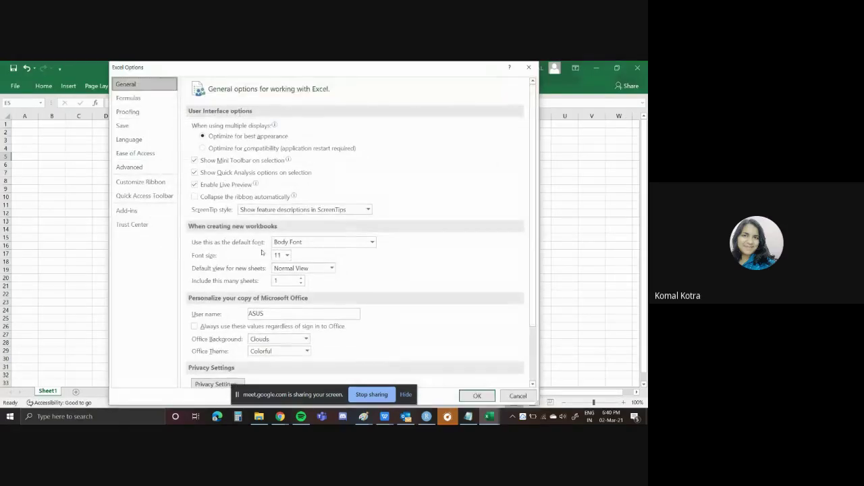
scroll(262, 250, down, 2)
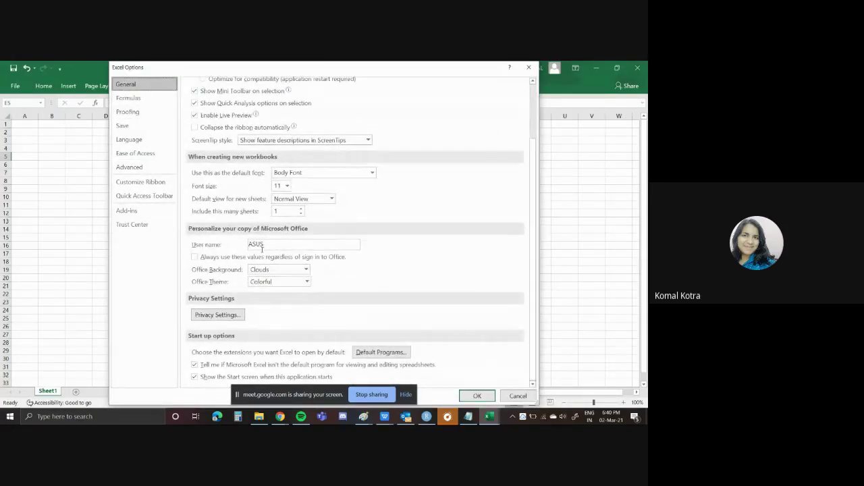
scroll(261, 250, up, 2)
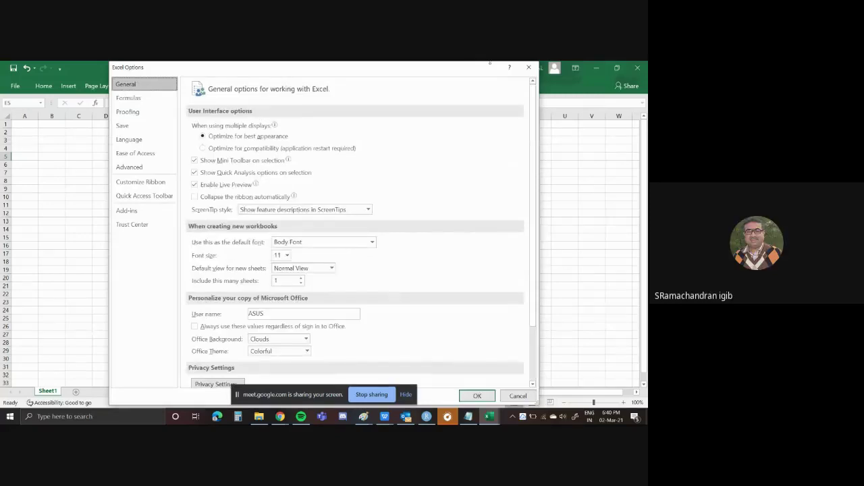
click(528, 67)
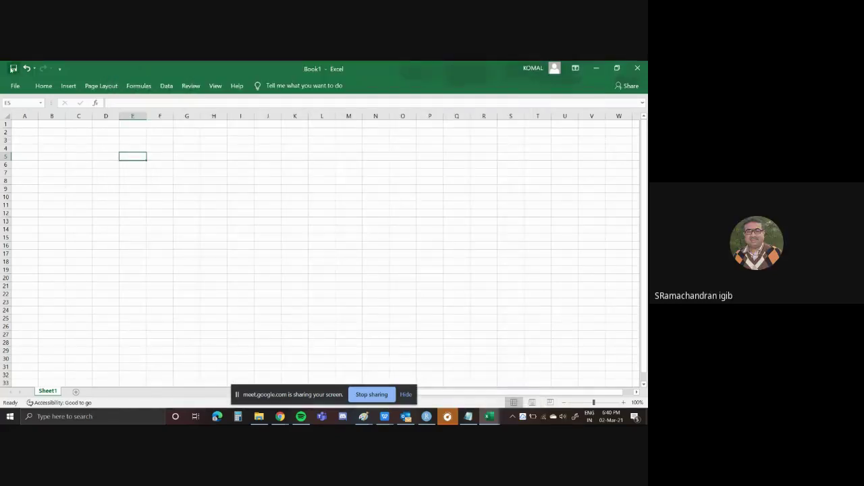
key(ctrl+s)
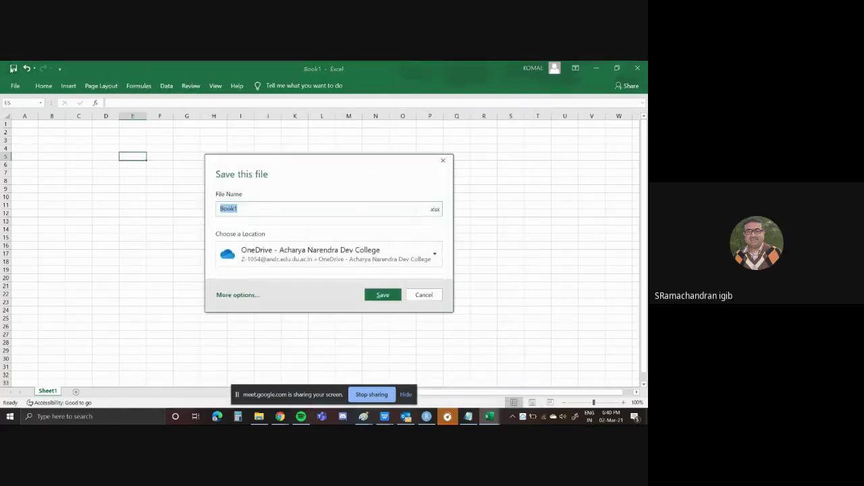
click(442, 160)
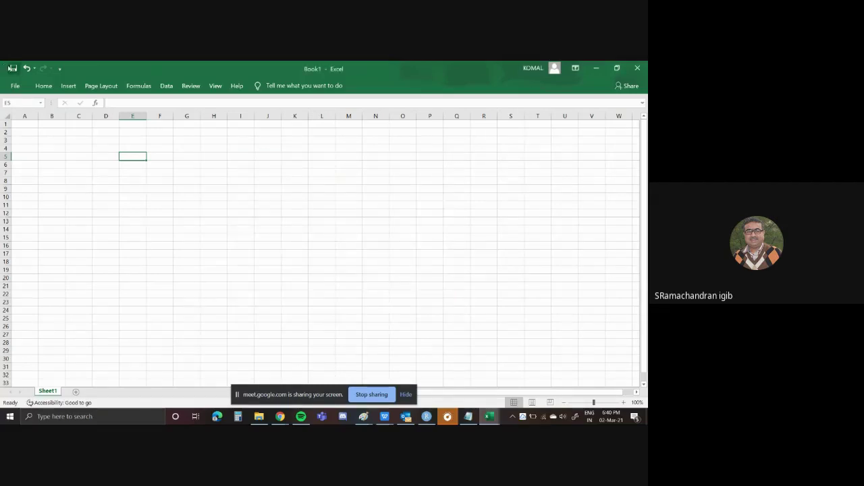
Look through the recent workbooks and recent folders that can be opened from Book1, and hide the screen-sharing notice.
click(10, 85)
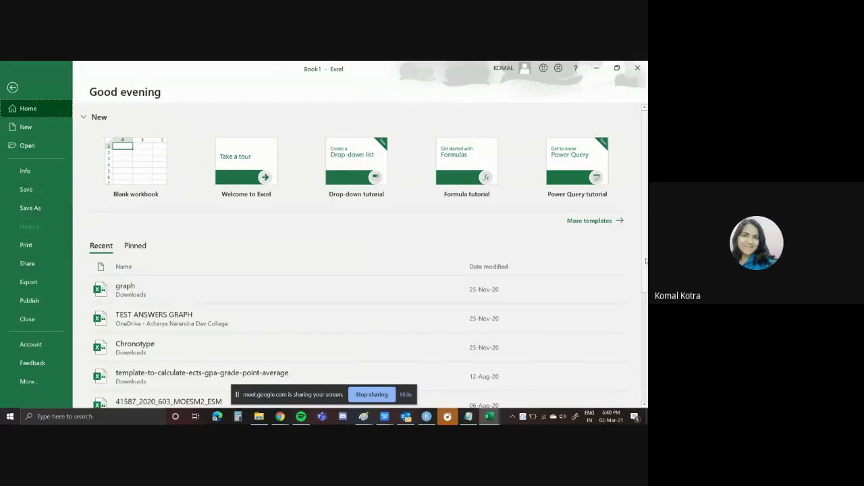
scroll(648, 260, down, 5)
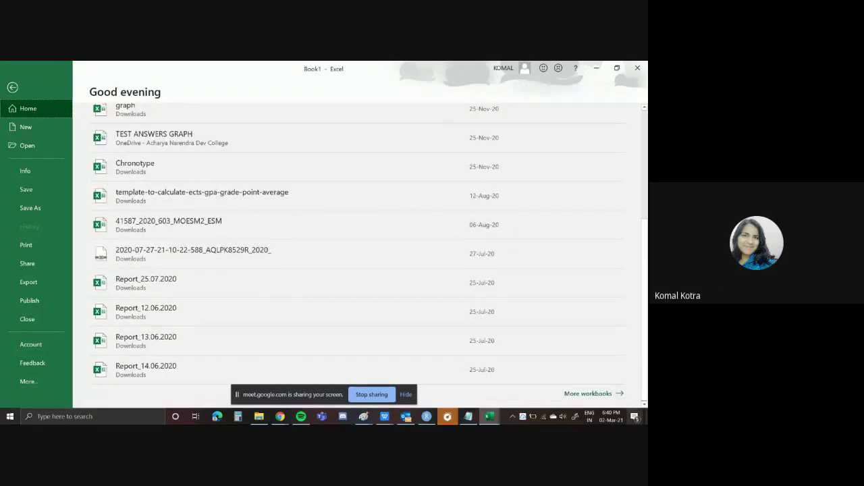
click(406, 394)
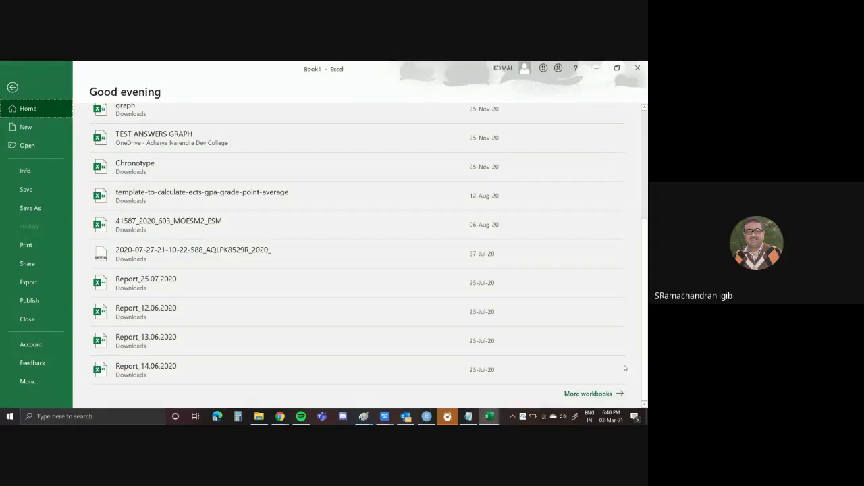
click(596, 394)
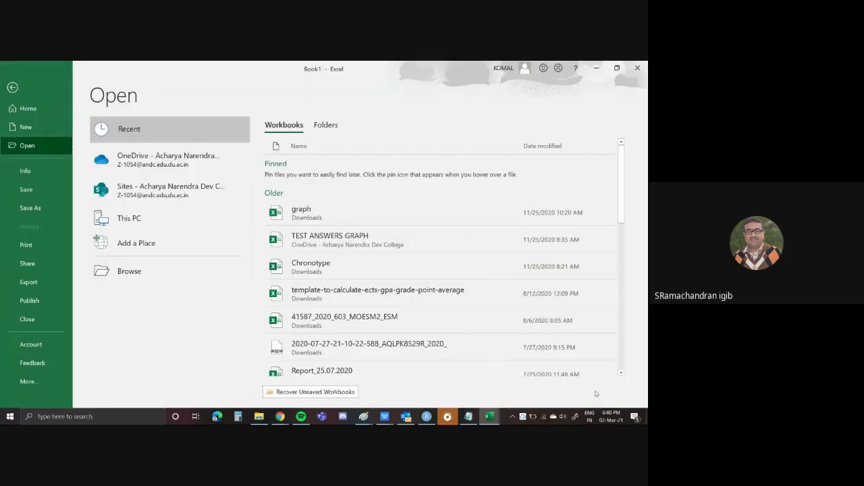
scroll(476, 343, down, 5)
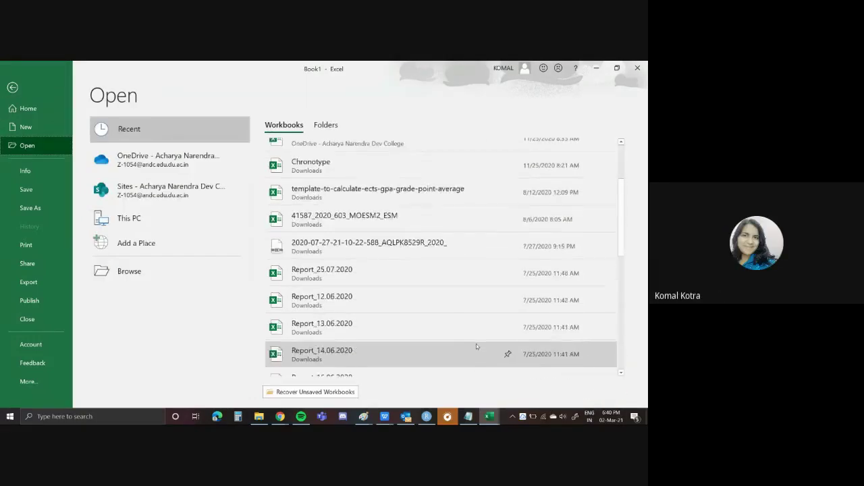
scroll(476, 343, down, 3)
scroll(476, 344, up, 10)
click(327, 125)
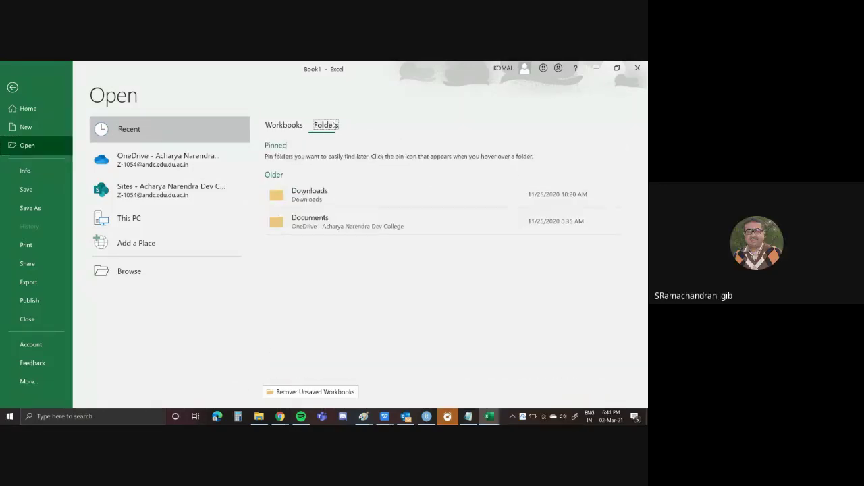
click(296, 125)
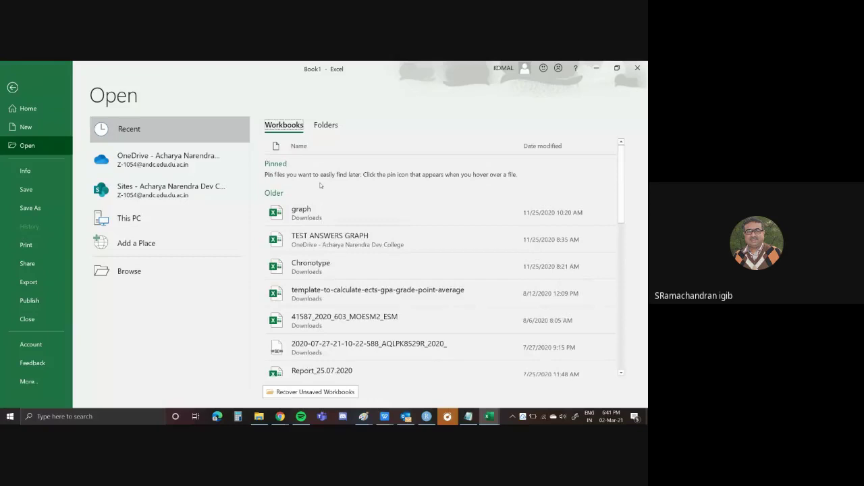
Browse the WORKSHOP ANDC folder with the file type set to All Files, and open the text file FILE1.
click(164, 272)
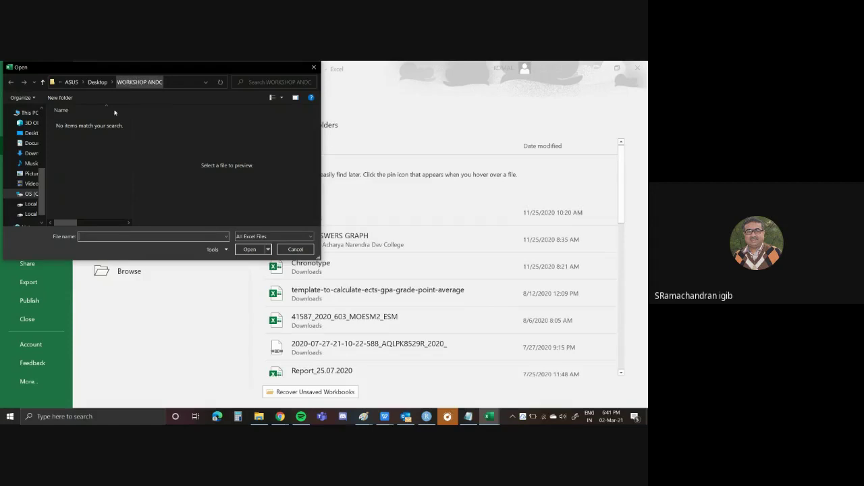
click(259, 237)
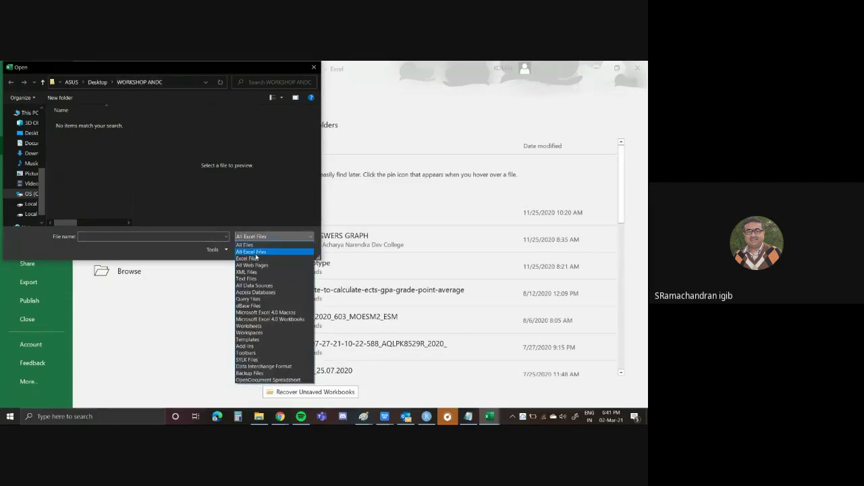
click(255, 244)
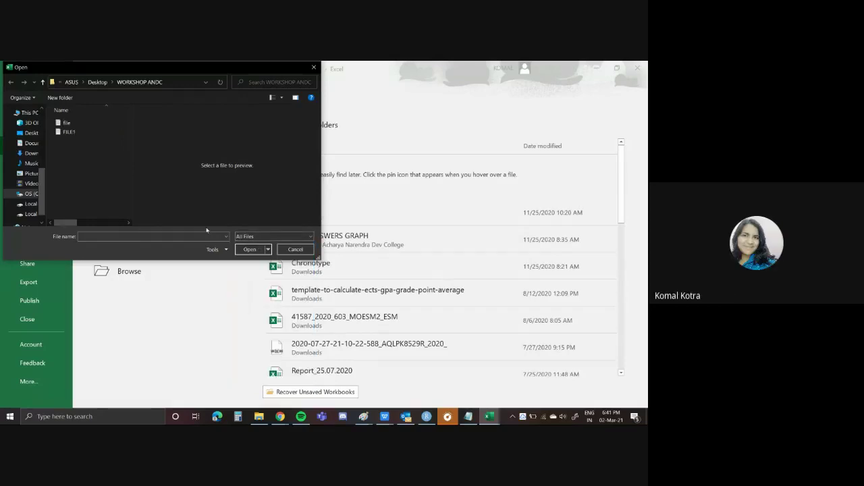
click(68, 132)
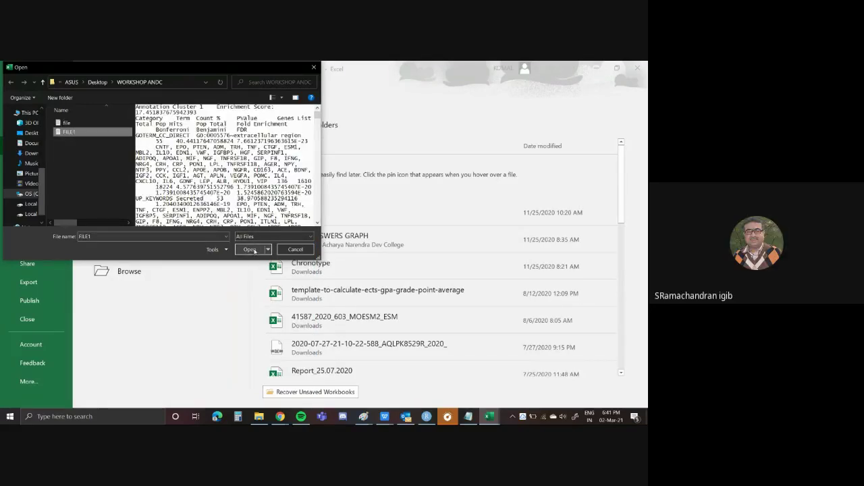
click(249, 249)
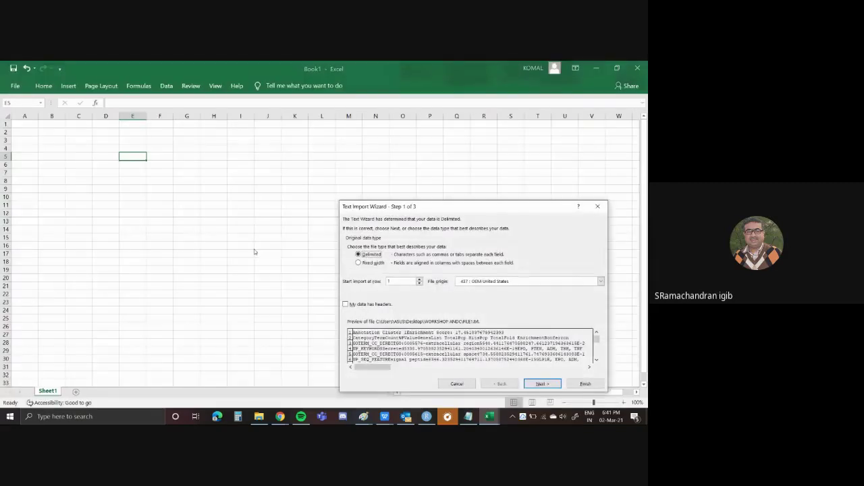
Import FILE1 as delimited text with the Tab delimiter and General column format, and look over the imported annotation clusters.
drag(500, 206, 307, 137)
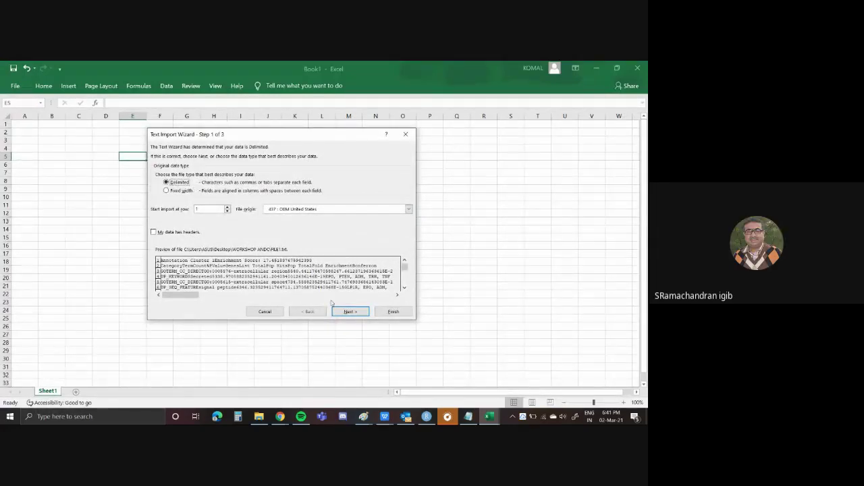
click(357, 310)
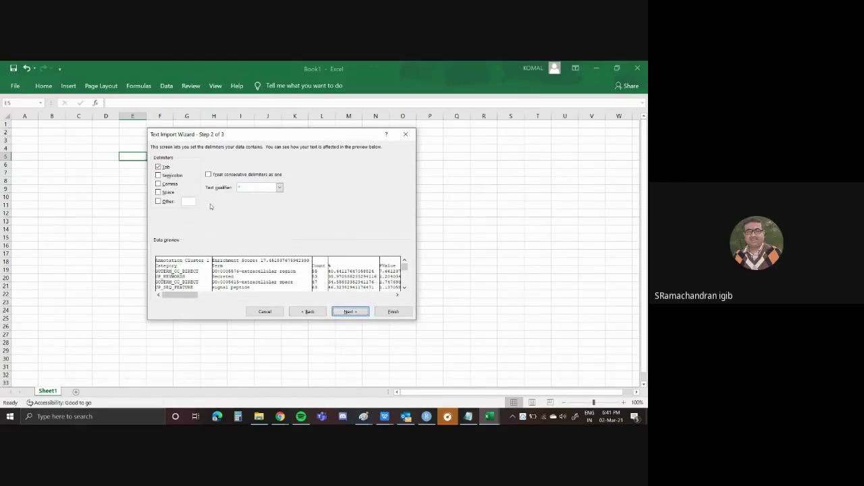
click(347, 313)
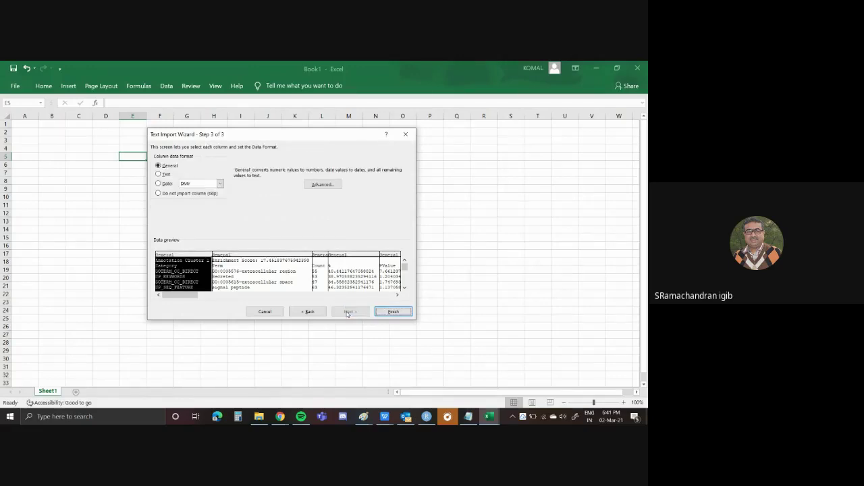
click(392, 311)
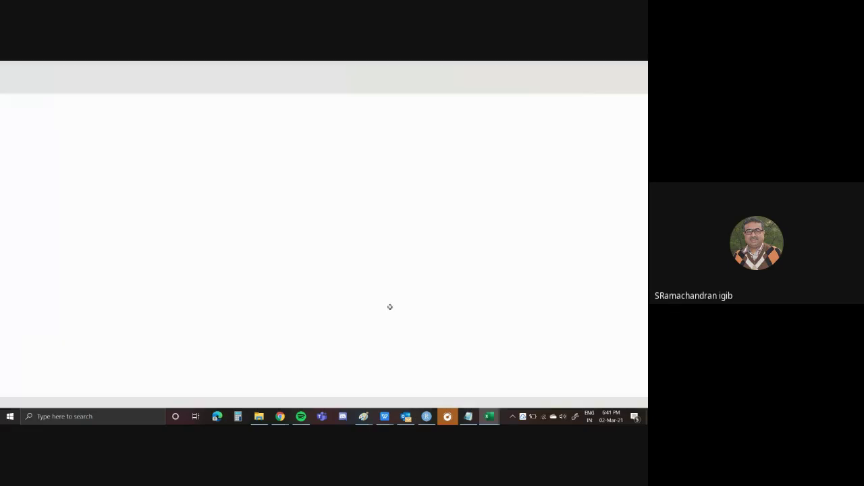
scroll(240, 294, down, 2)
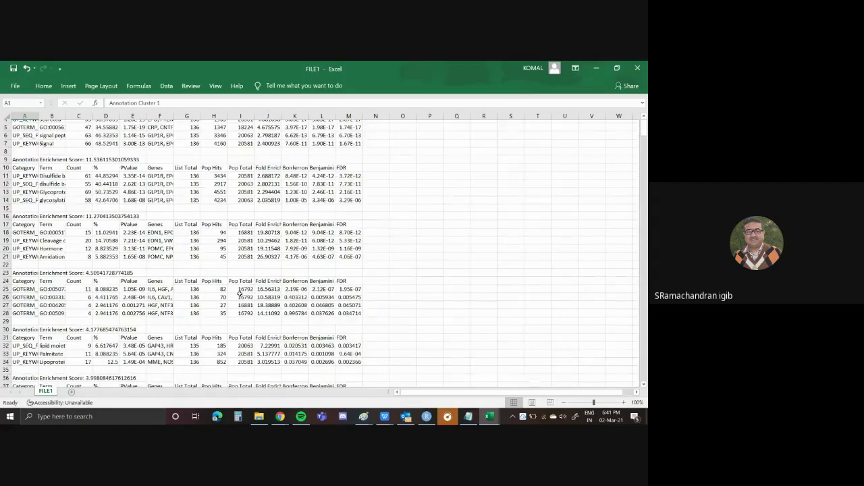
scroll(324, 331, up, 2)
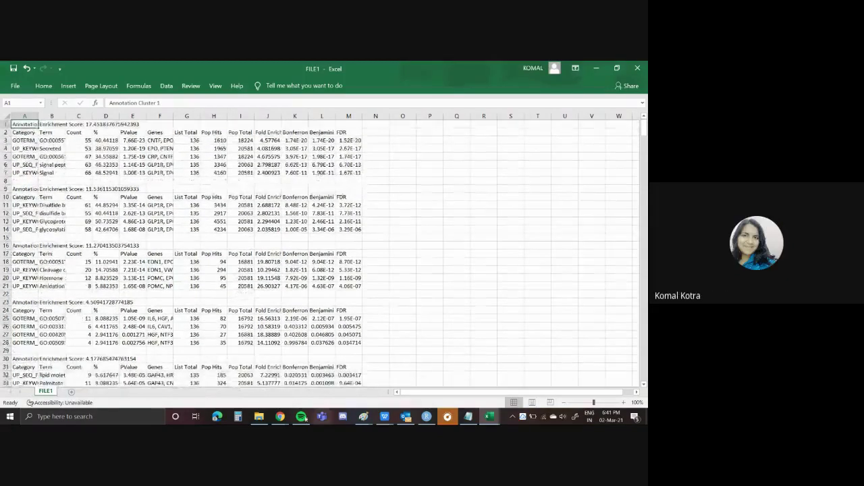
Switch to the Google Meet call in Chrome and stop presenting the screen.
mouse_move(279, 415)
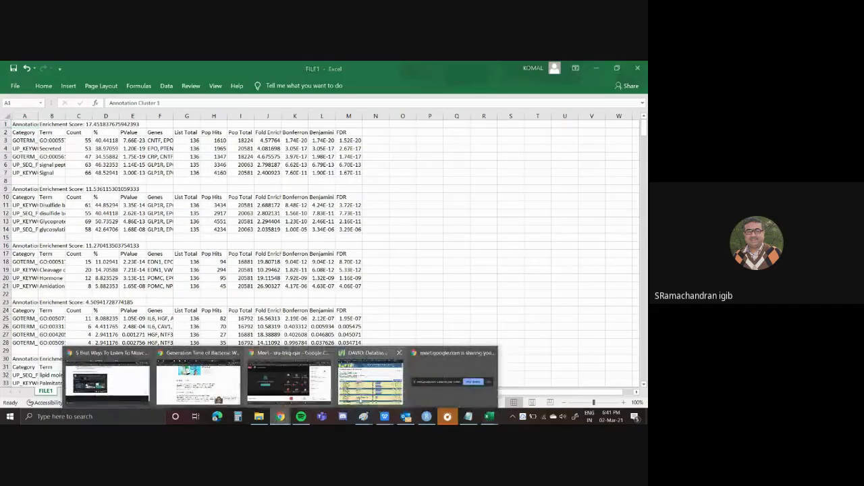
click(289, 378)
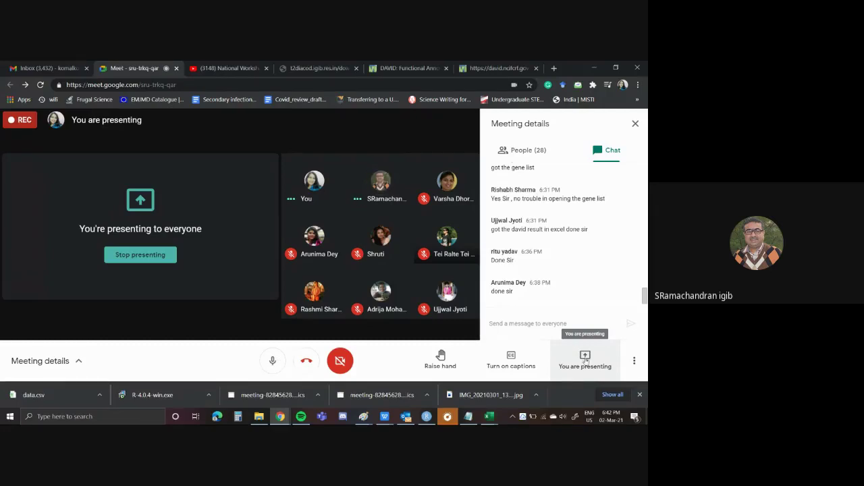
click(584, 360)
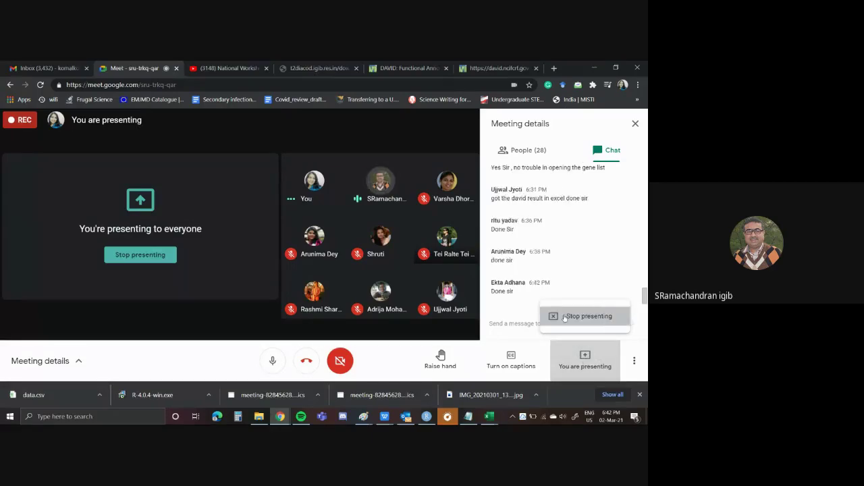
click(582, 316)
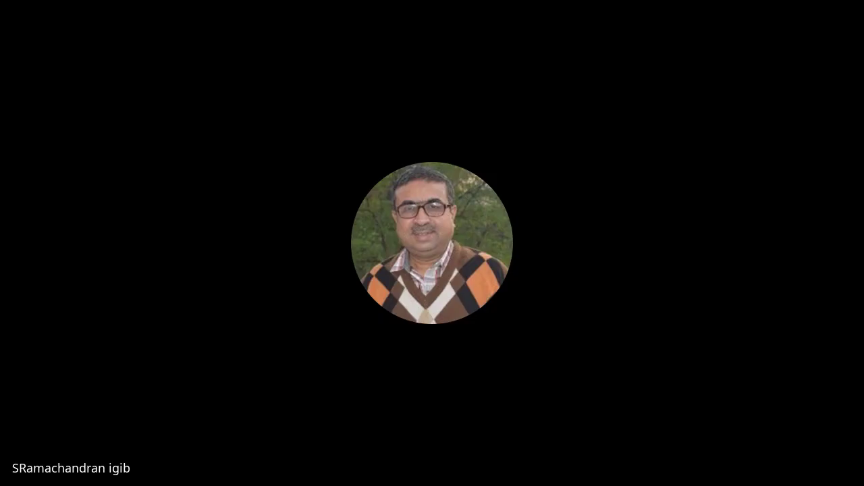
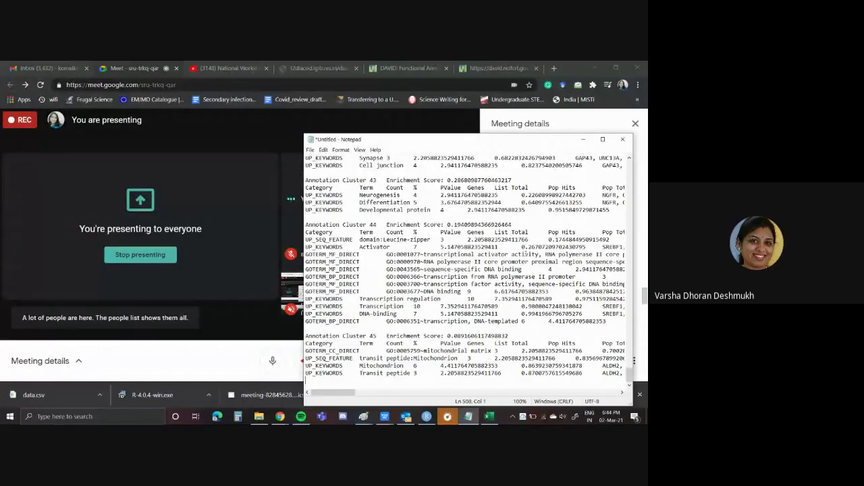
Look through the annotation clusters in the untitled Notepad file, ending at Annotation Cluster 1, and dismiss the Outlook notification.
scroll(523, 249, up, 15)
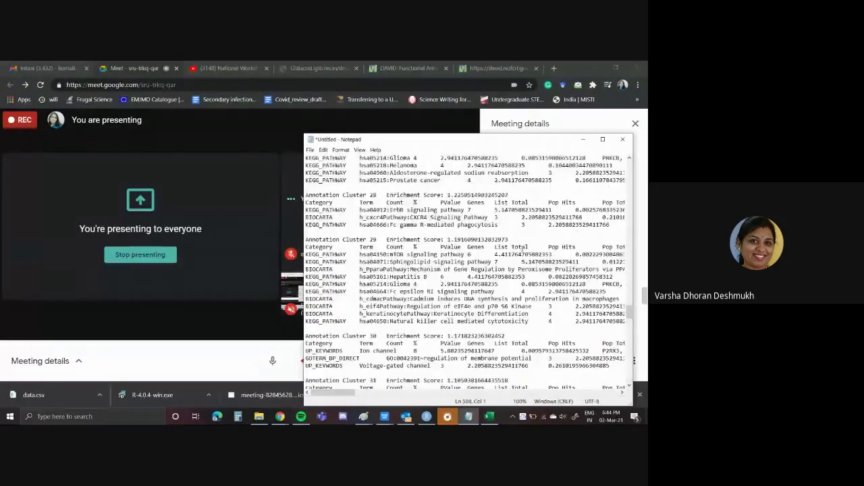
scroll(522, 250, up, 20)
scroll(523, 250, down, 20)
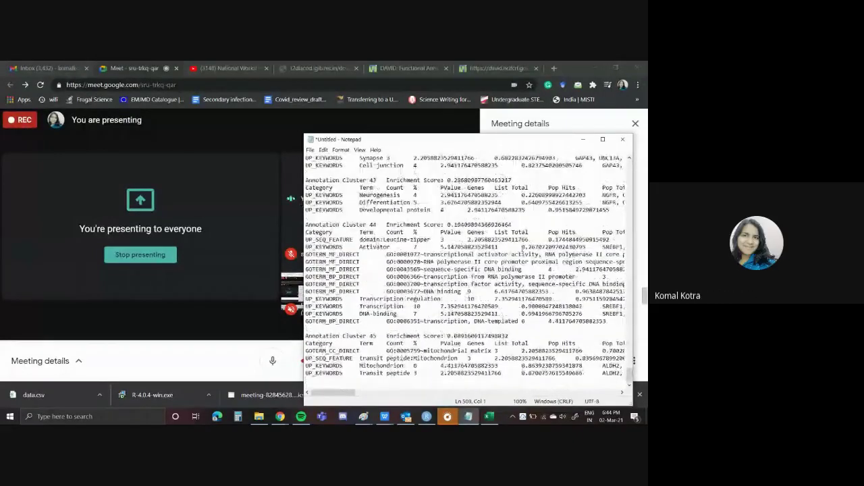
scroll(522, 247, up, 15)
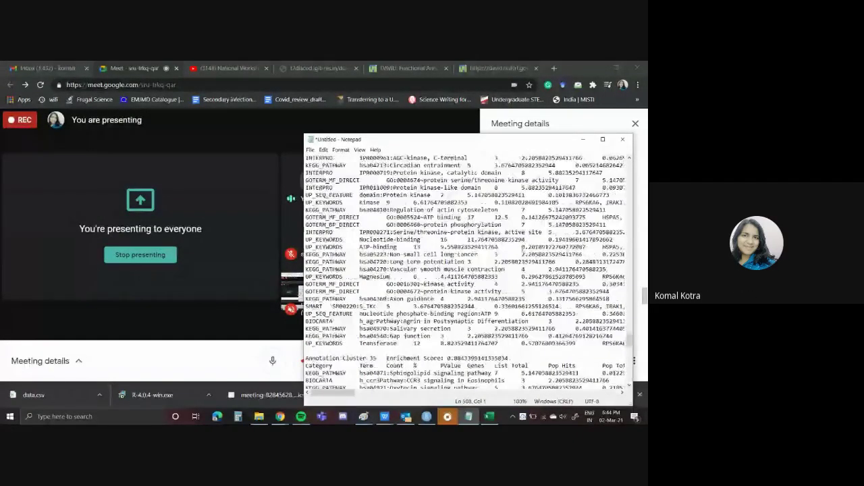
scroll(521, 247, up, 20)
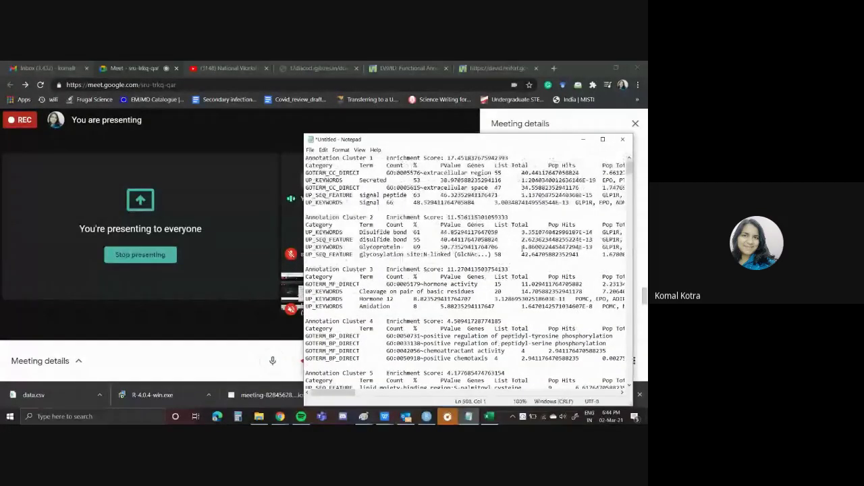
scroll(522, 247, down, 20)
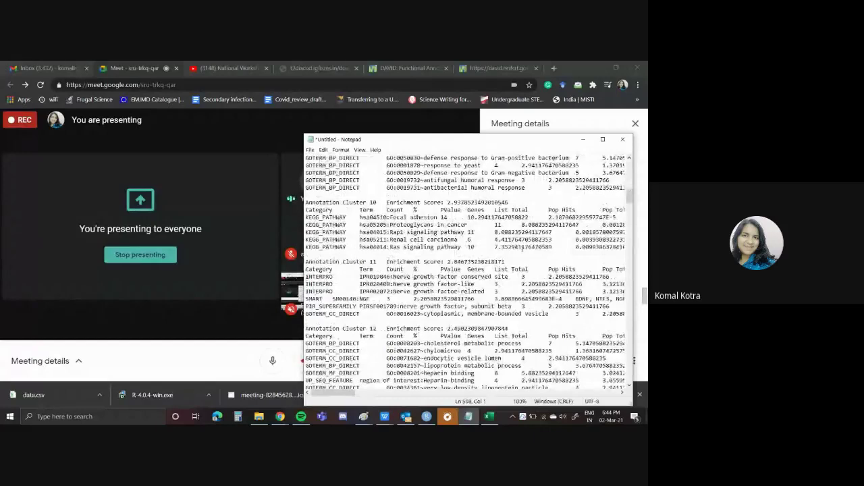
scroll(522, 247, up, 20)
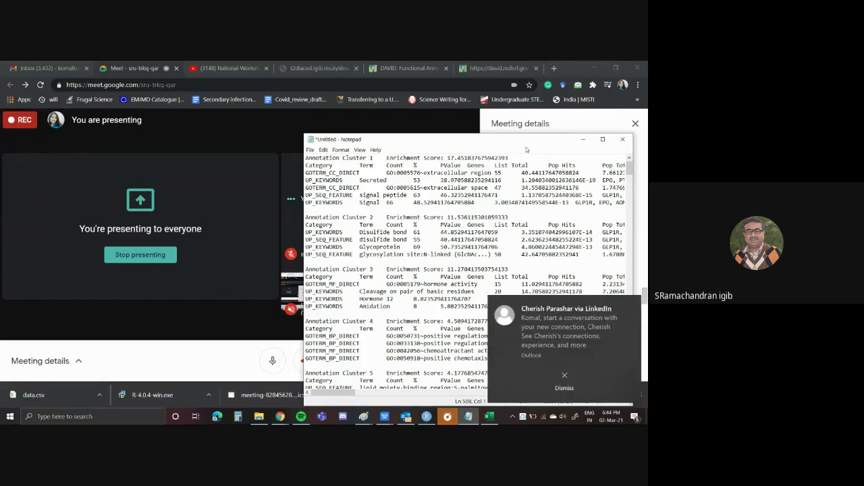
click(570, 373)
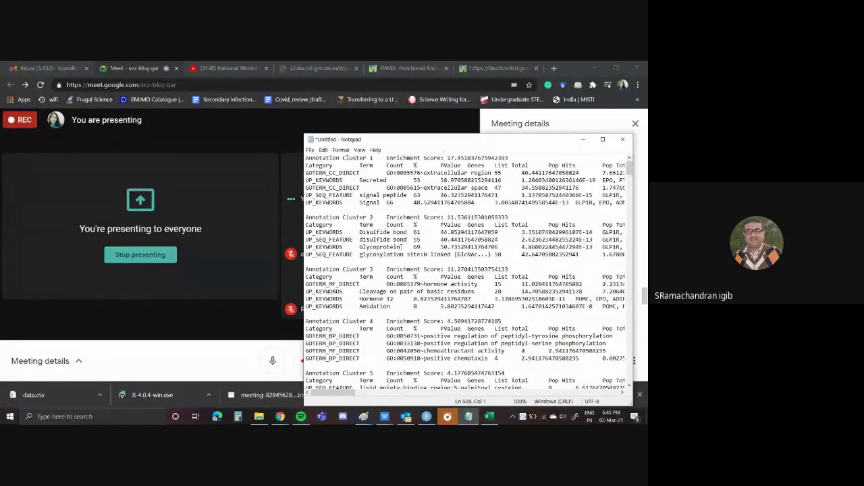
key(Up)
key(Up)
key(Up)
key(Up)
key(Up)
Switch to Excel and create a new blank workbook from the FILE1 window.
click(491, 418)
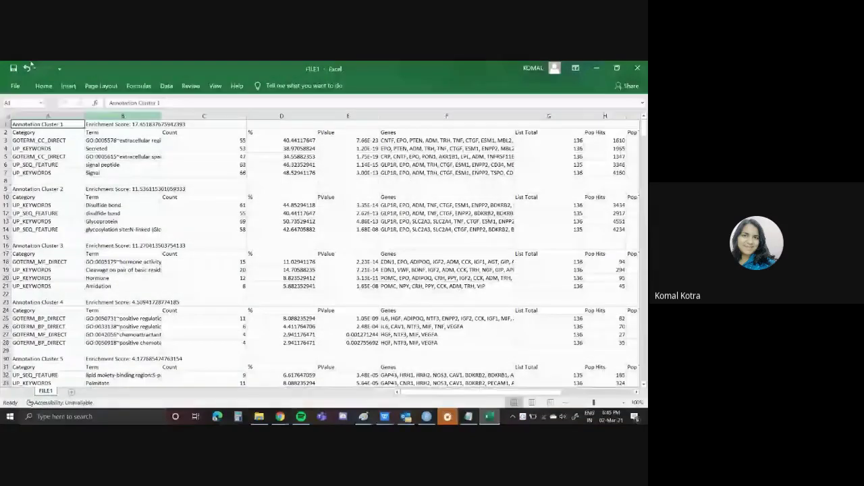
click(15, 86)
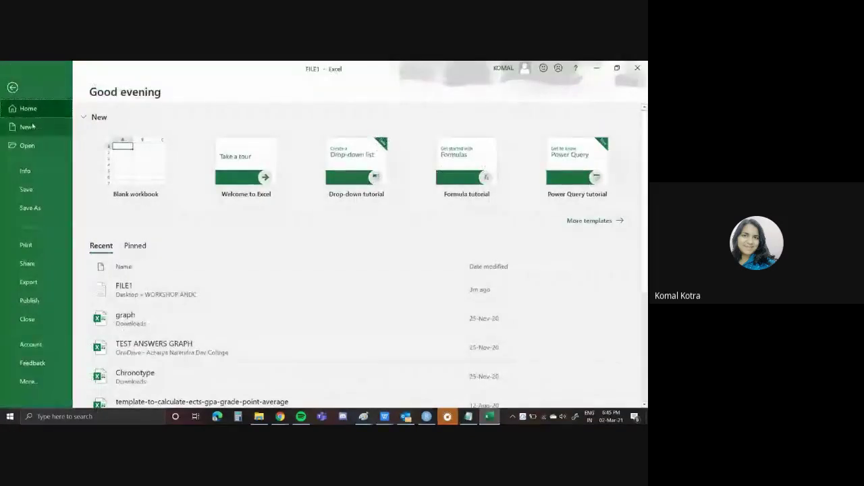
click(118, 145)
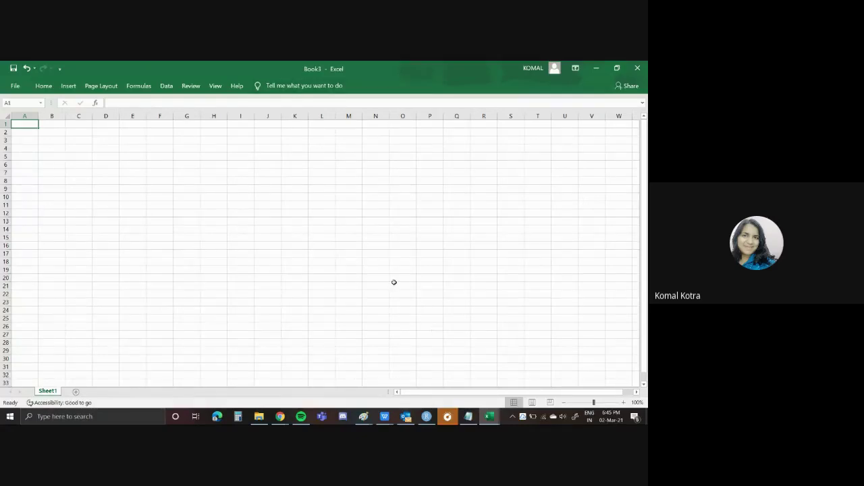
click(15, 85)
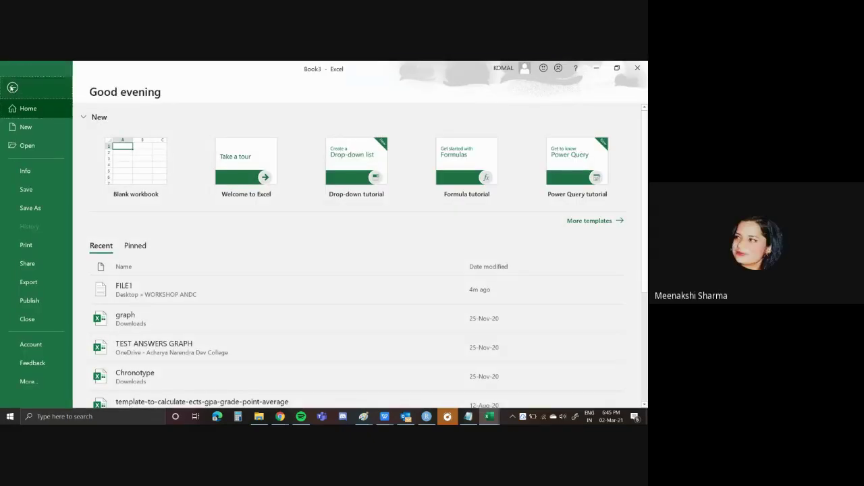
click(12, 88)
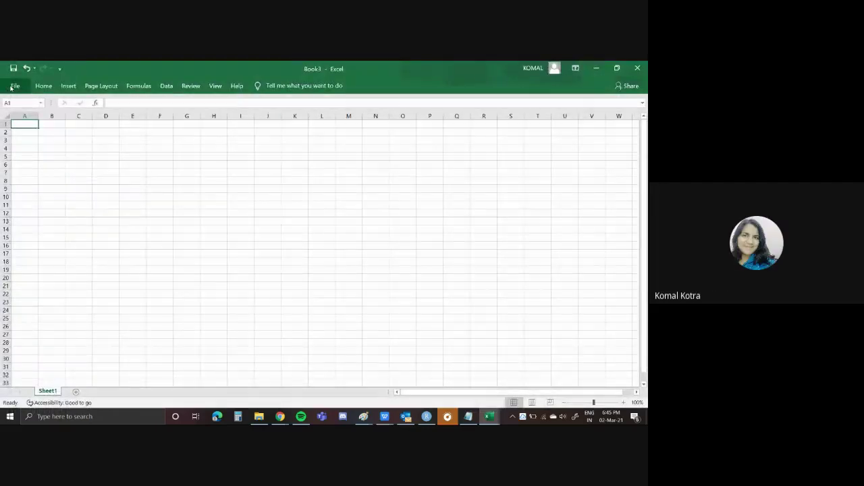
Open the text file FILE1 from the WORKSHOP ANDC folder on the Desktop, with the file type set to All Files.
click(12, 86)
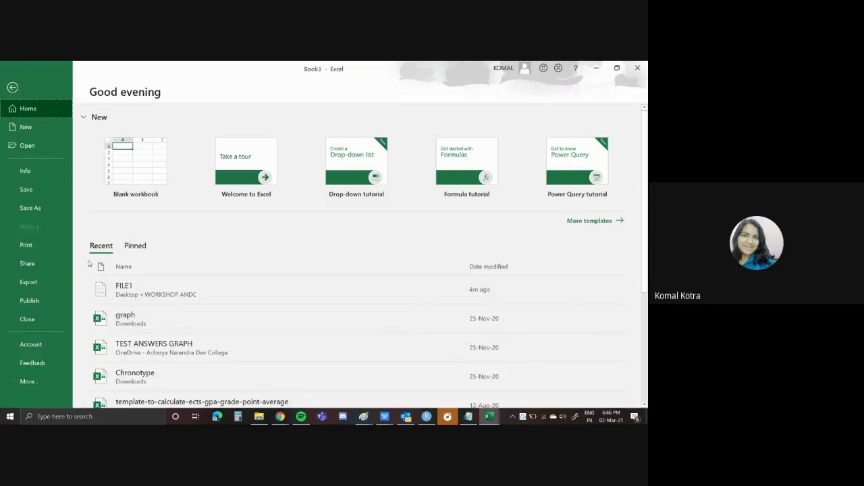
scroll(173, 303, down, 3)
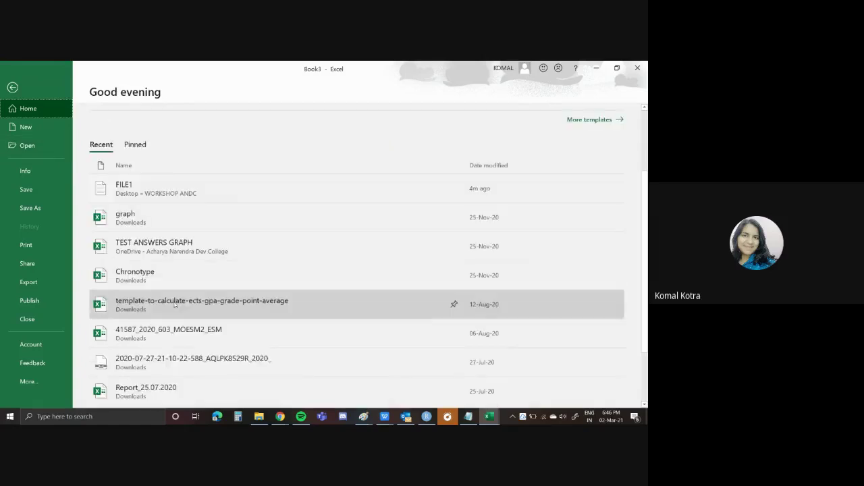
click(47, 146)
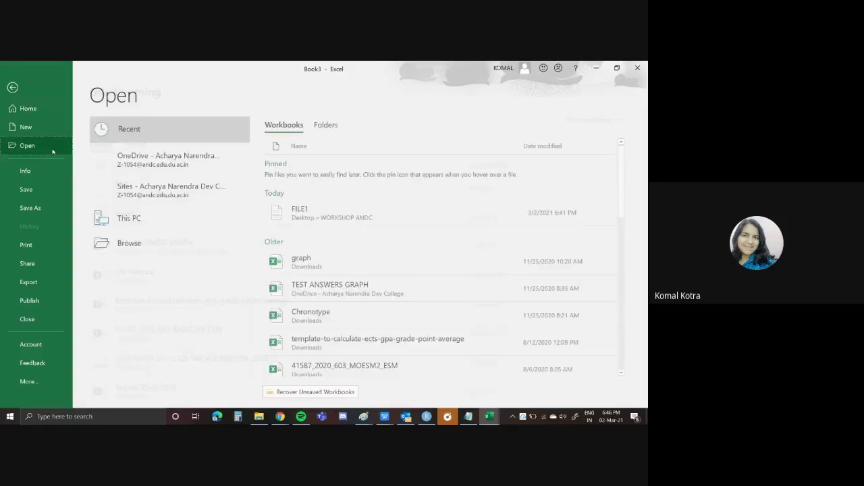
click(130, 270)
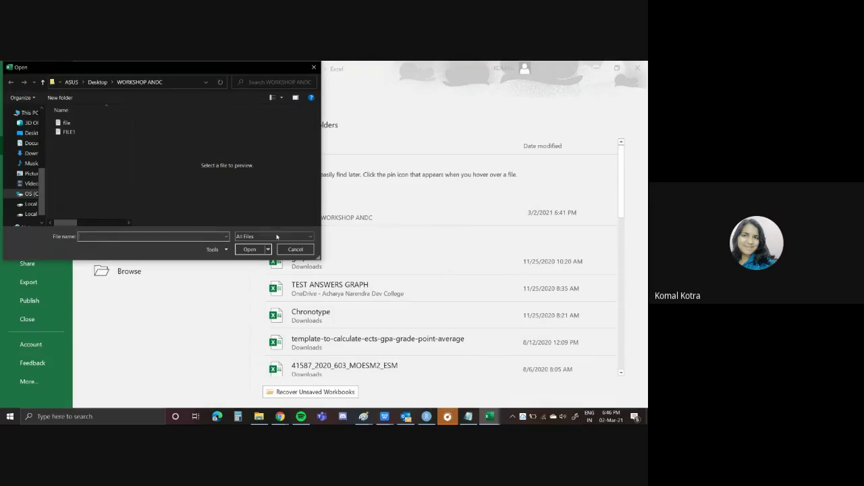
click(277, 236)
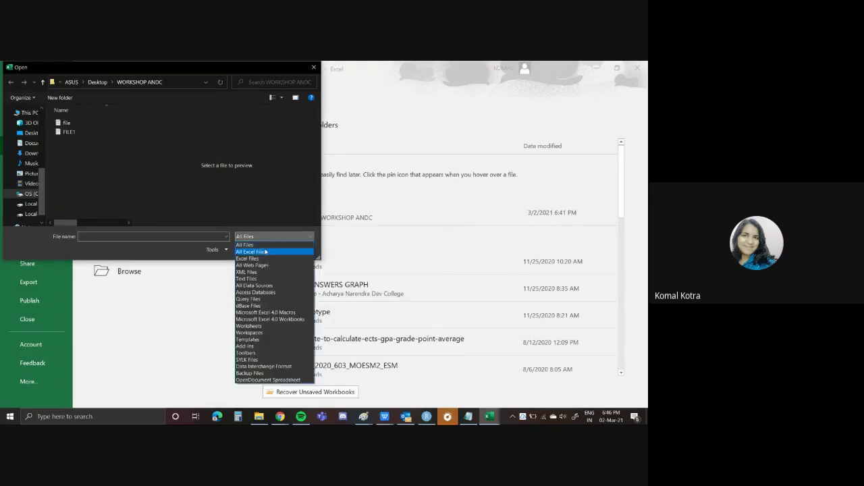
click(267, 245)
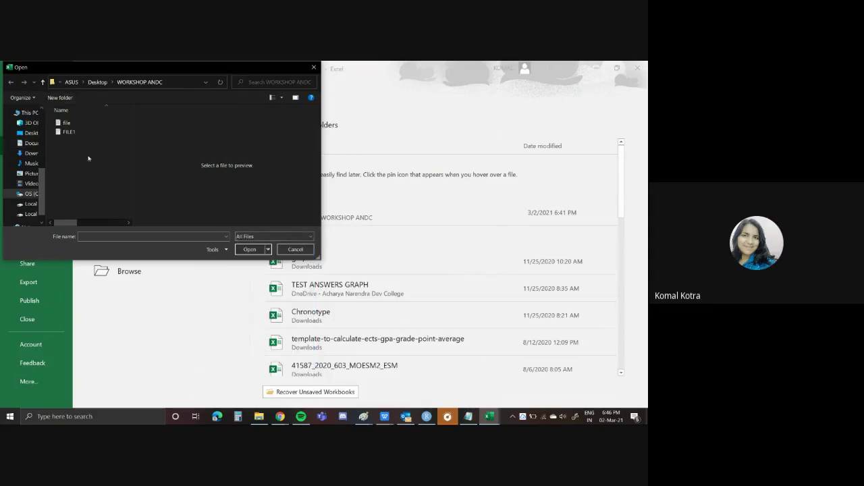
double_click(88, 132)
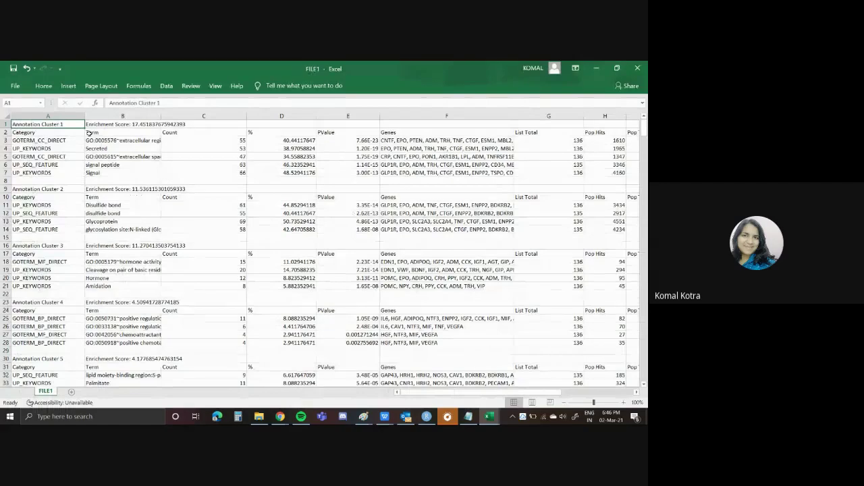
Look through the annotation clusters on the FILE1 sheet down past Annotation Cluster 13 and return to the first row.
scroll(314, 253, down, 20)
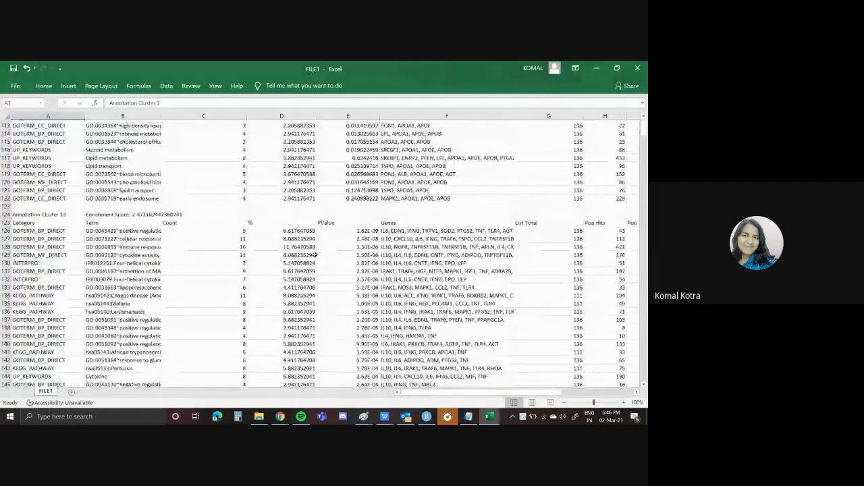
scroll(314, 253, down, 1)
scroll(441, 208, up, 20)
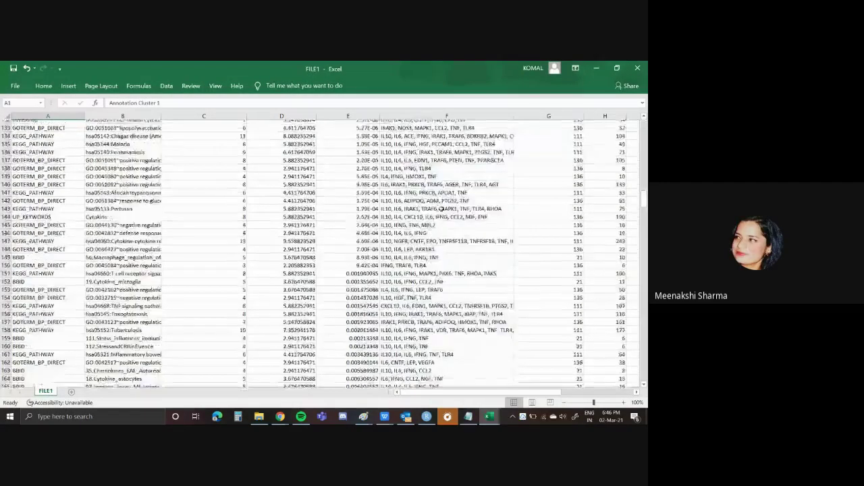
scroll(441, 208, up, 5)
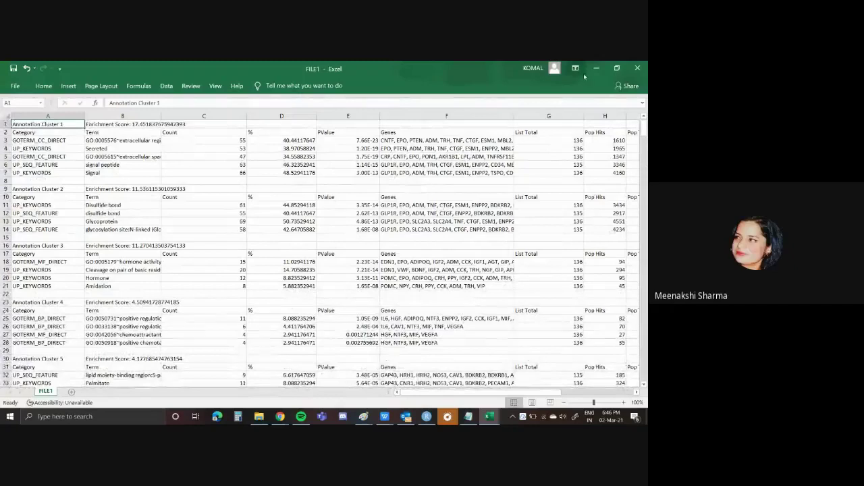
Close the leftover blank workbook and keep the FILE1 workbook open in front.
click(632, 73)
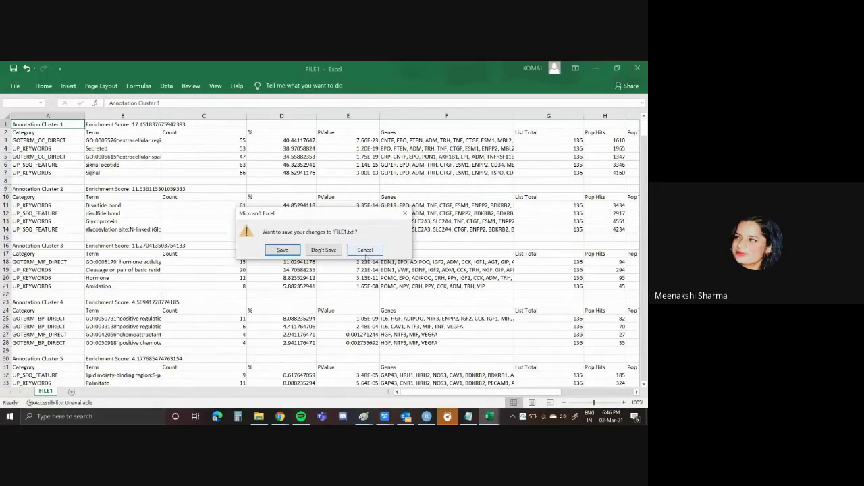
click(365, 249)
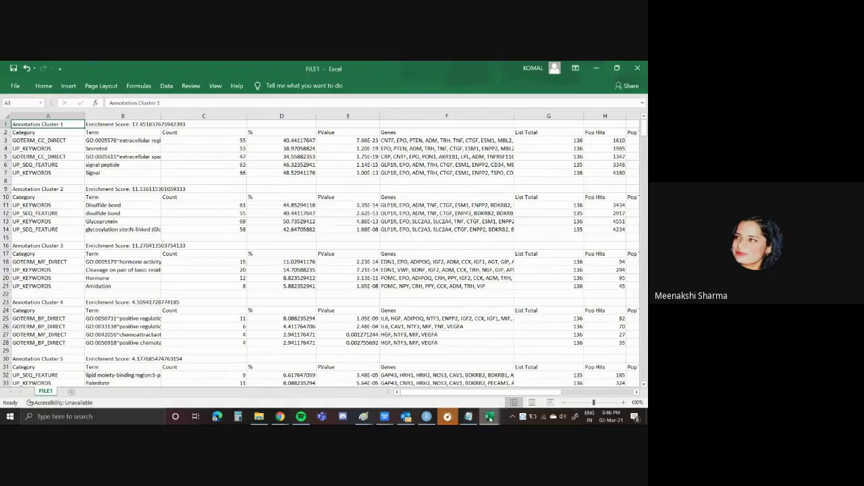
mouse_move(489, 416)
mouse_move(499, 383)
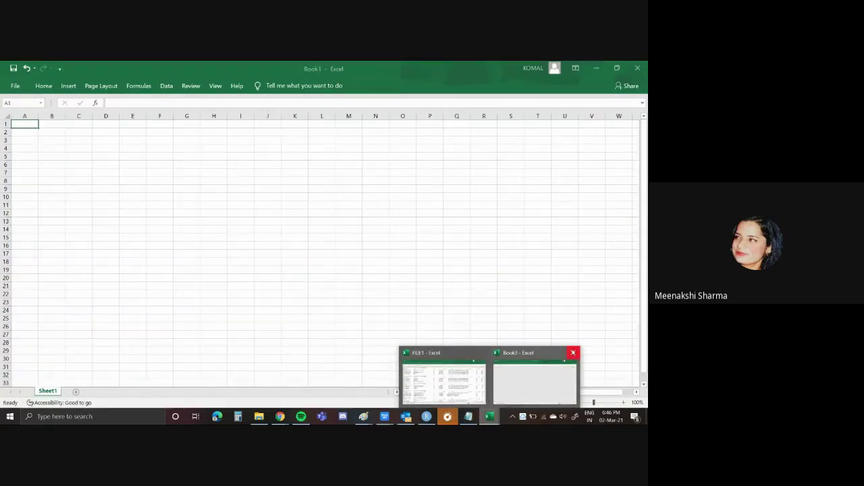
click(573, 352)
click(477, 381)
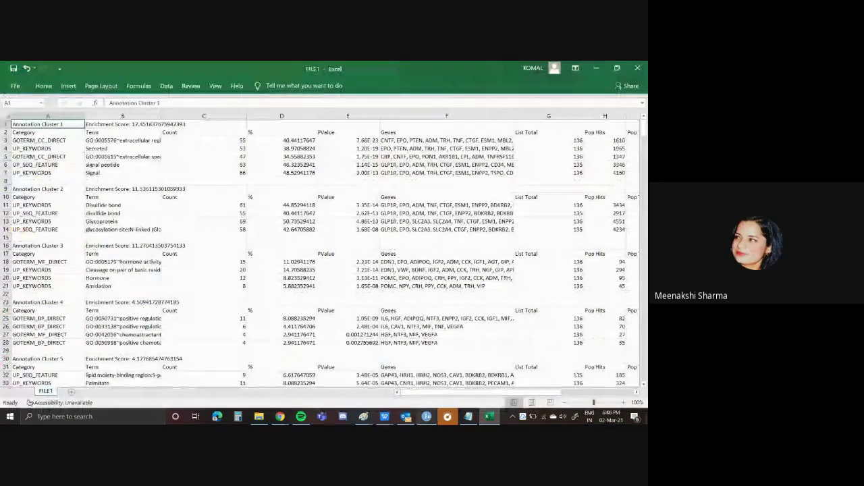
Switch to the Google Meet call in Chrome and stop presenting the screen.
mouse_move(281, 417)
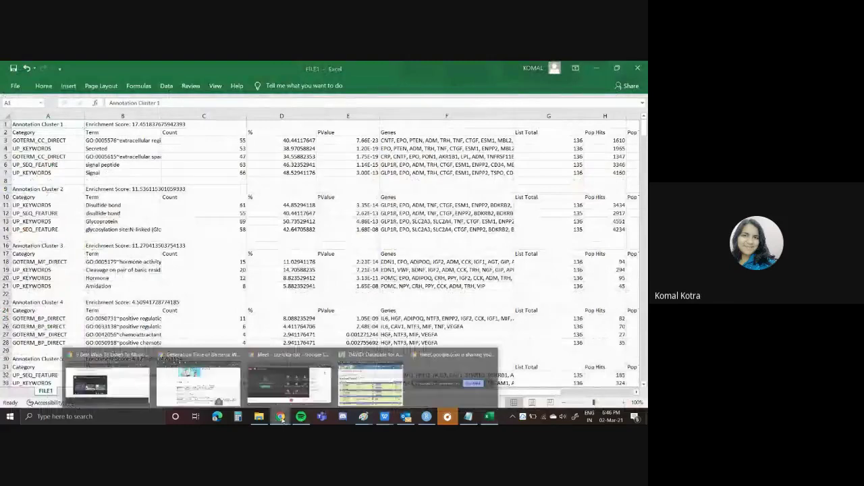
click(290, 378)
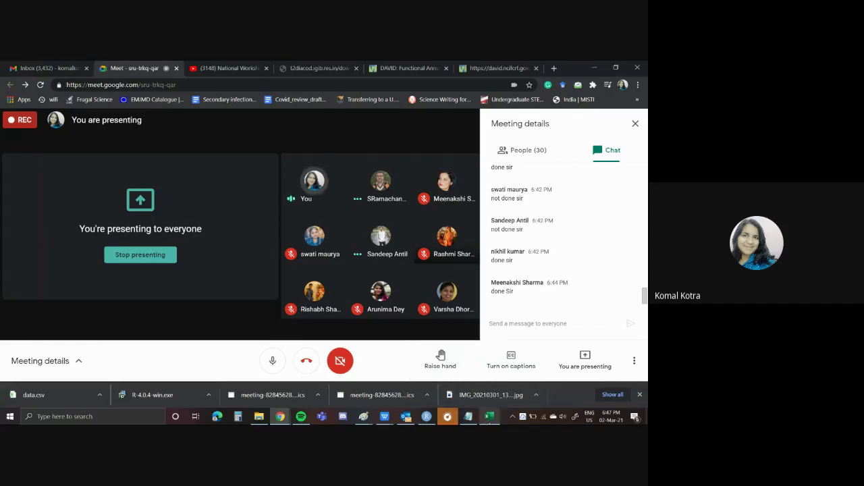
mouse_move(489, 417)
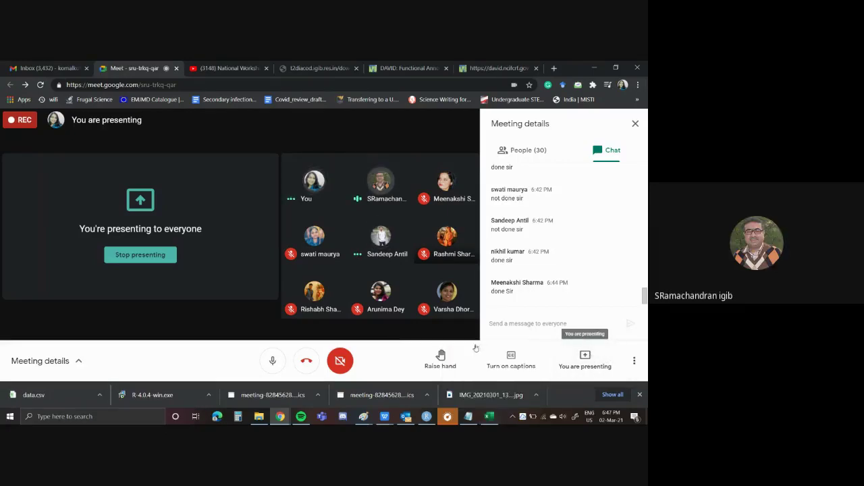
click(573, 363)
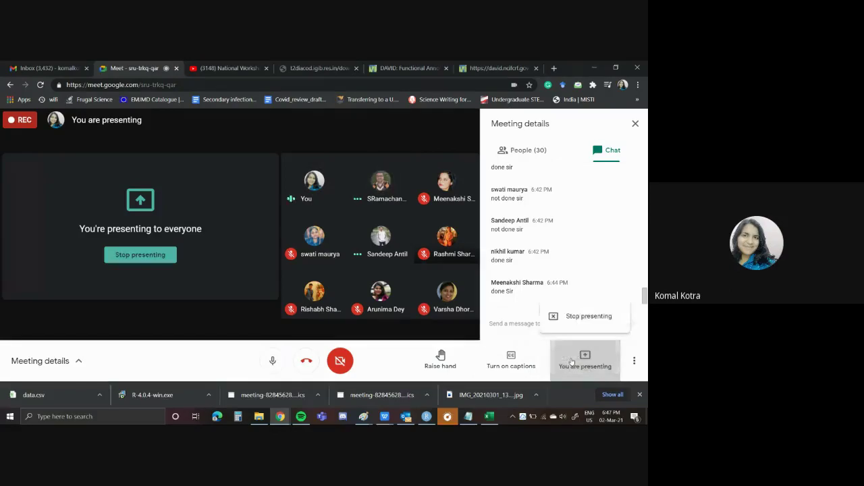
click(574, 316)
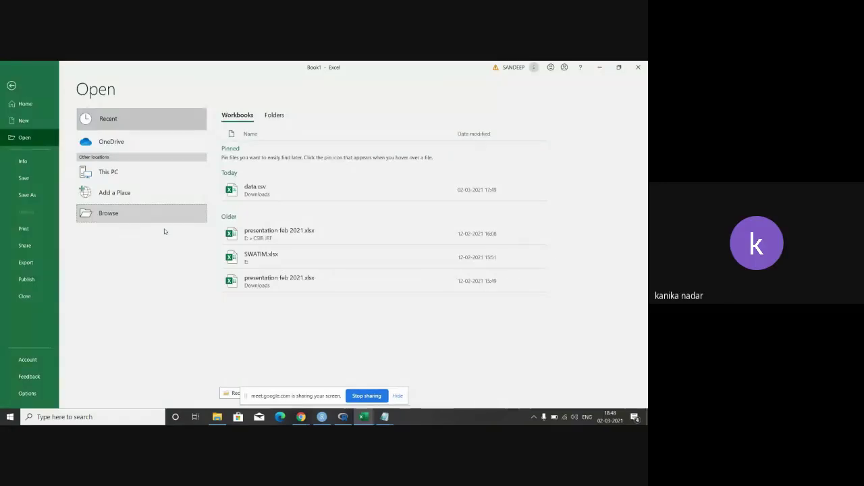
Browse with the file type All Files to New Volume (E:) and open nephropathy ntpd.txt.
click(134, 217)
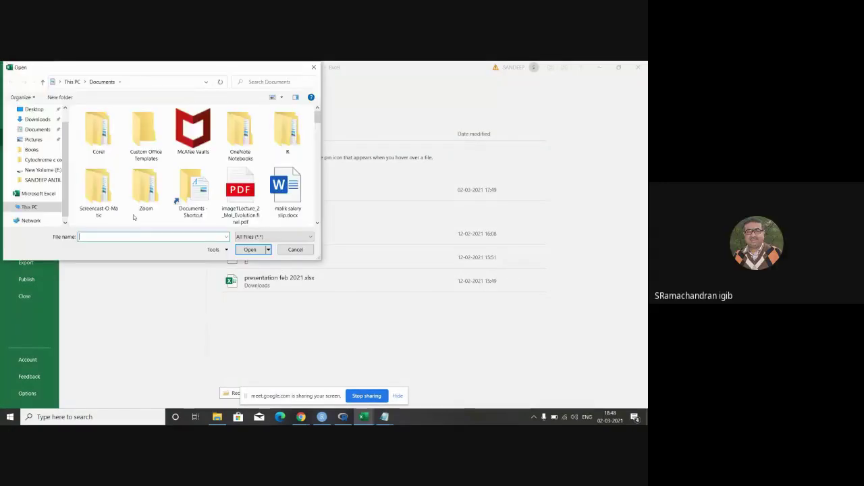
click(309, 237)
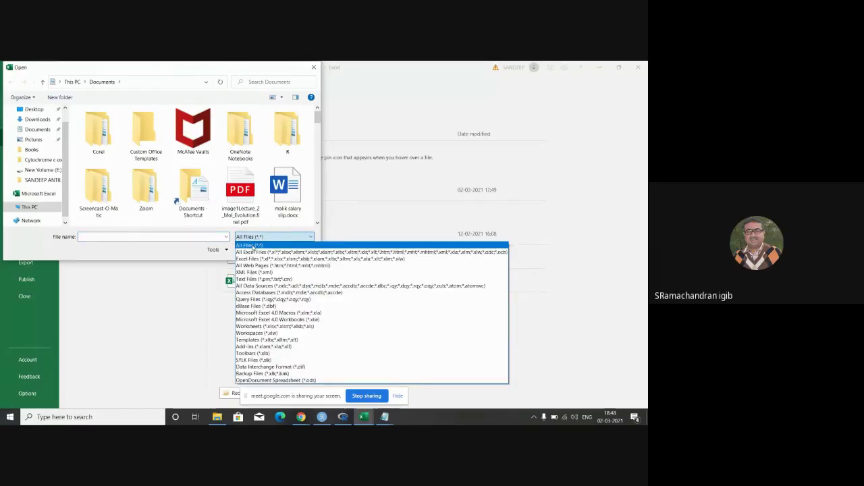
click(253, 245)
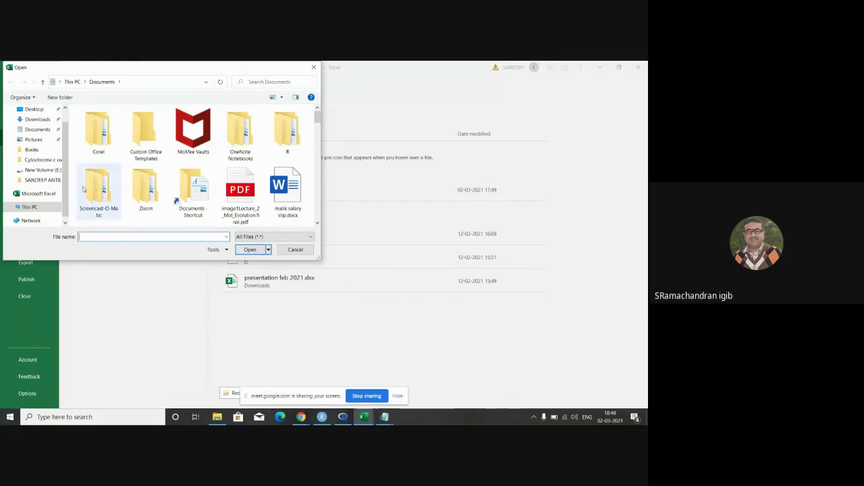
click(35, 180)
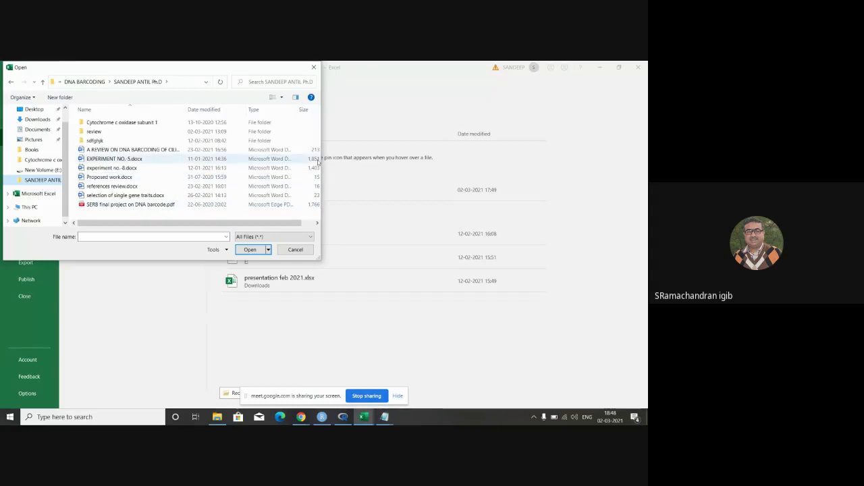
click(49, 172)
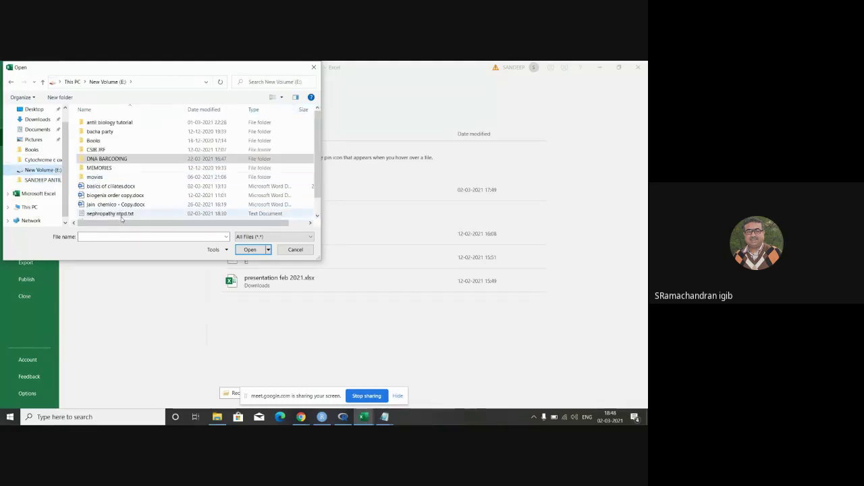
click(121, 214)
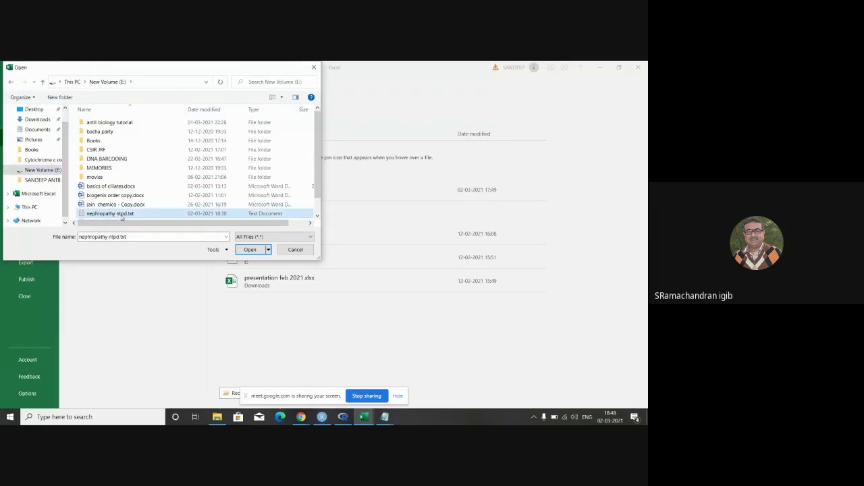
click(254, 250)
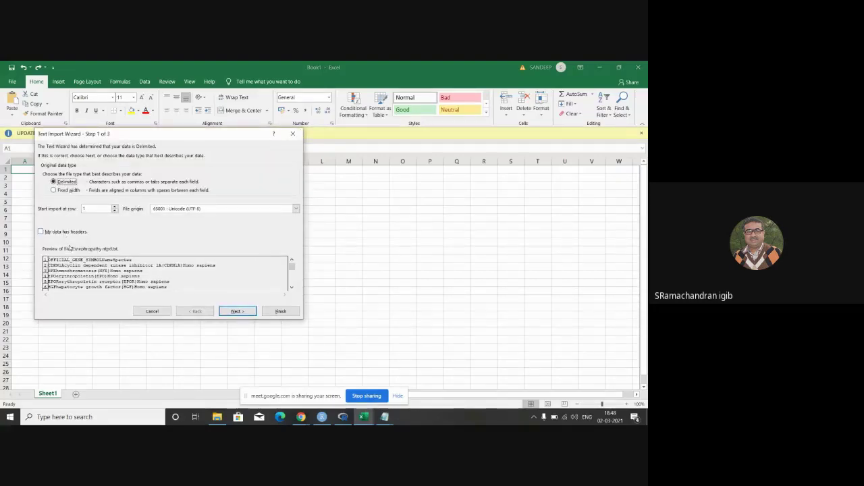
Import nephropathy ntpd.txt as delimited text with the Tab delimiter and General column format.
click(238, 312)
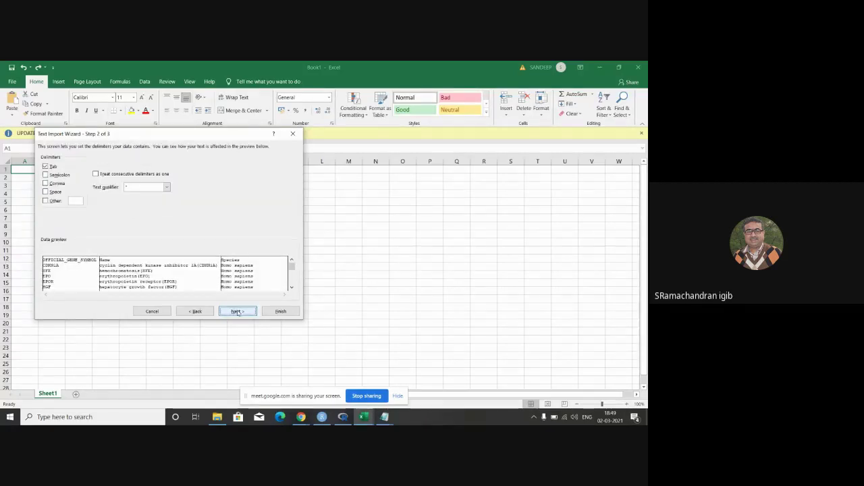
click(238, 312)
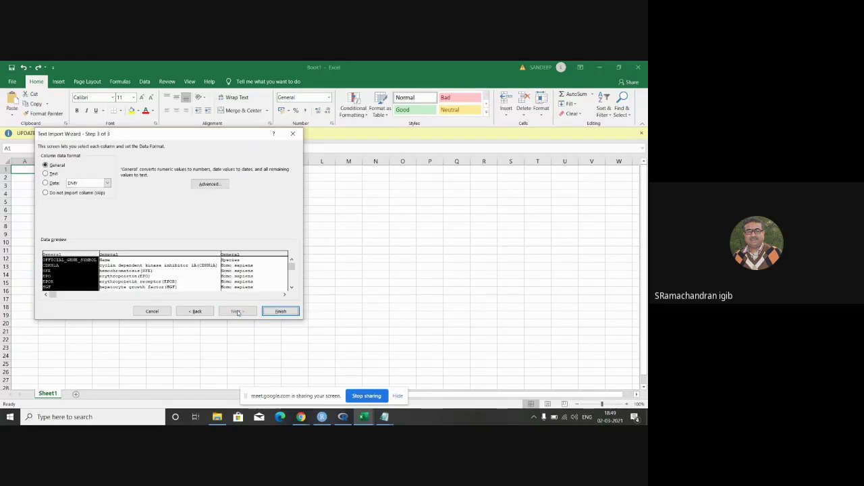
click(280, 312)
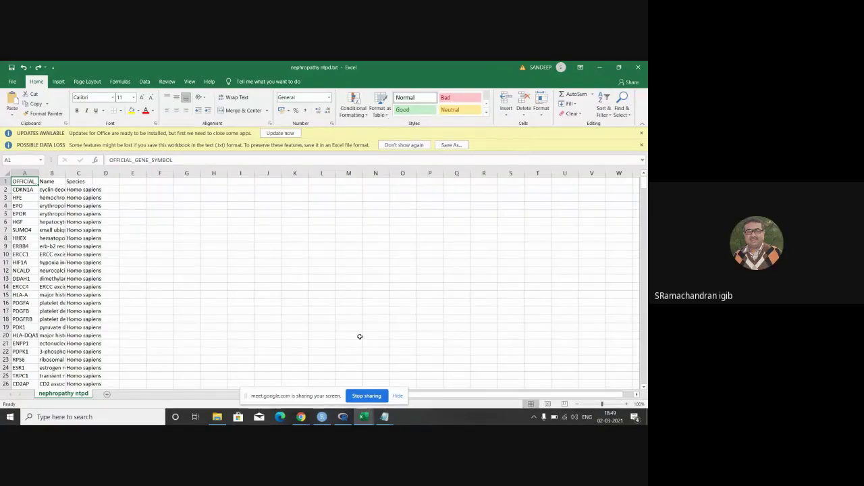
Switch to Notepad, check both nephropathy text windows, select all text in the gene list, and minimize the imported workbook.
mouse_move(380, 422)
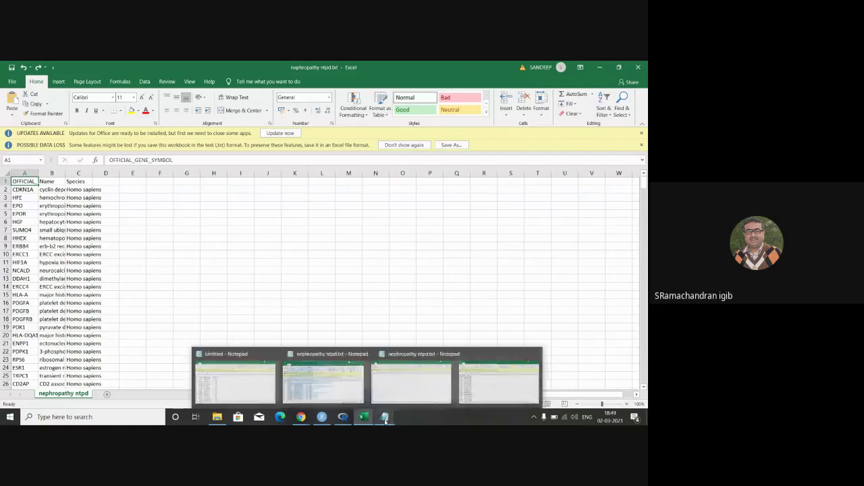
click(388, 392)
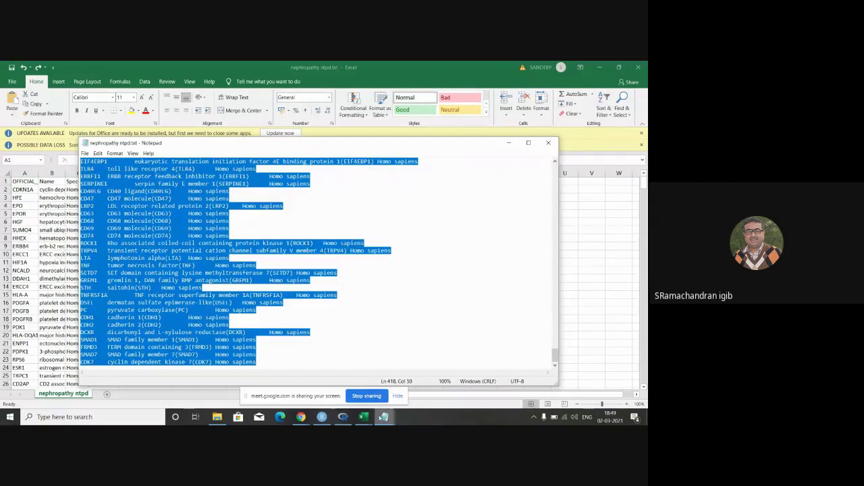
mouse_move(383, 418)
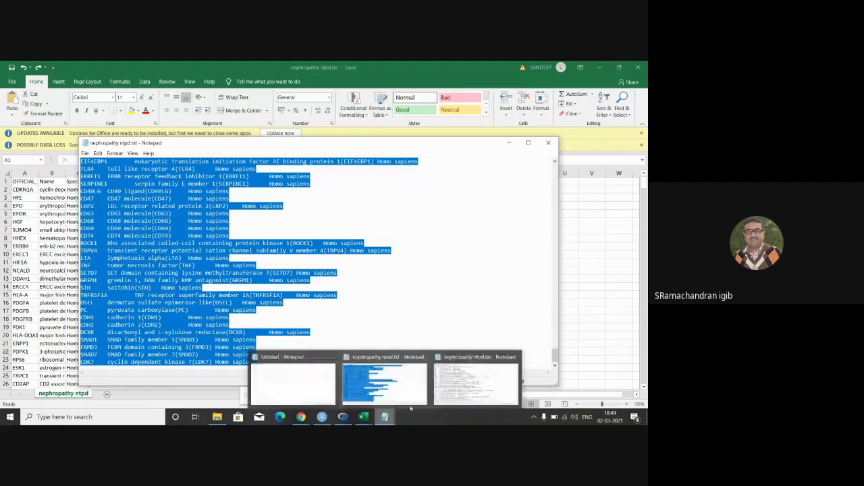
click(466, 383)
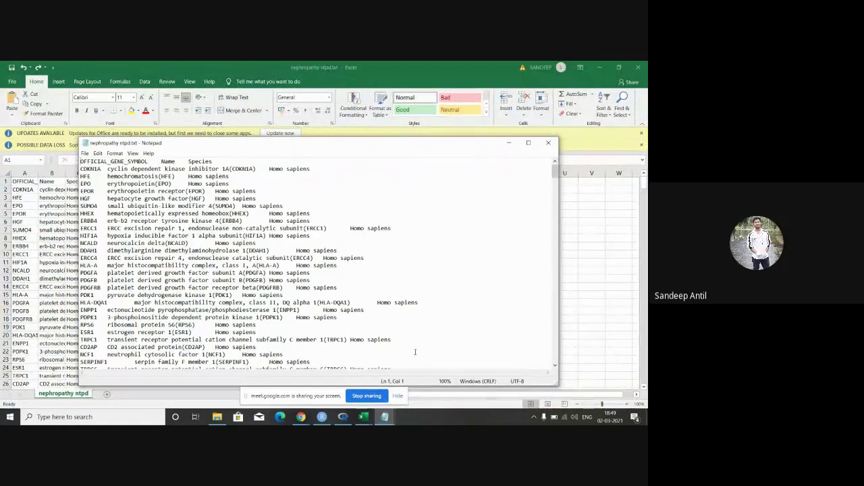
key(Down)
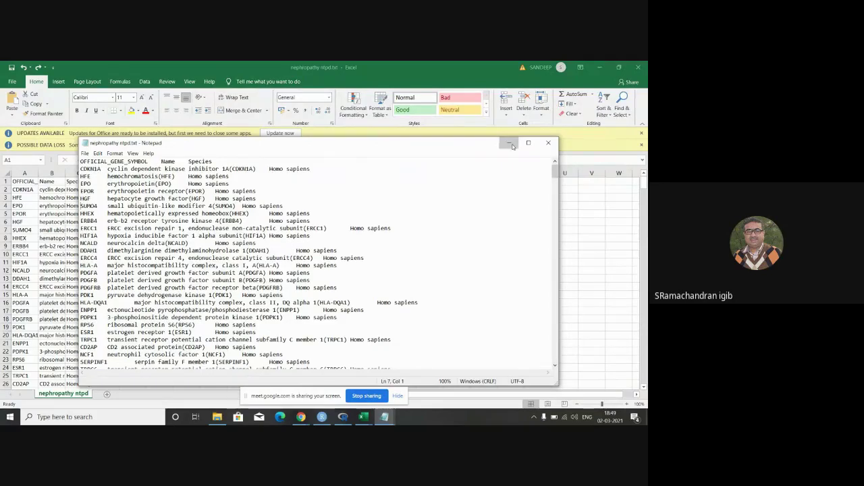
key(ctrl+a)
click(600, 66)
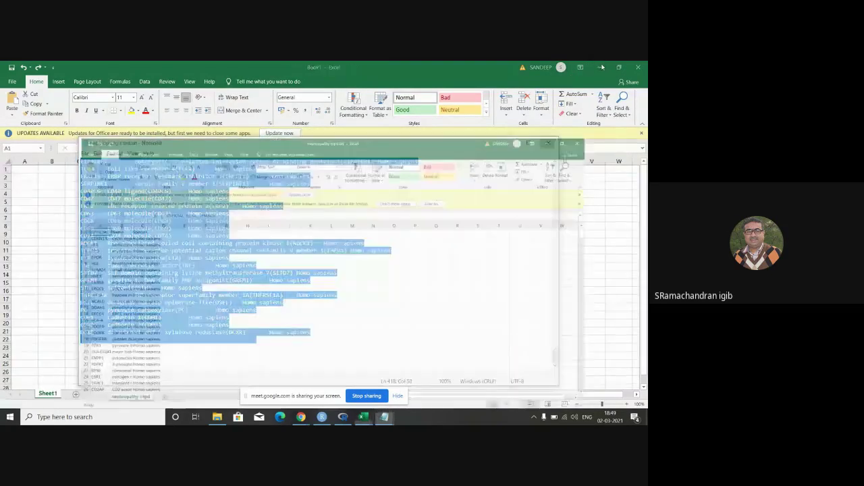
Switch to the DAVID Gene List Report in Chrome, open its download file, and briefly select all of the downloaded text.
click(600, 66)
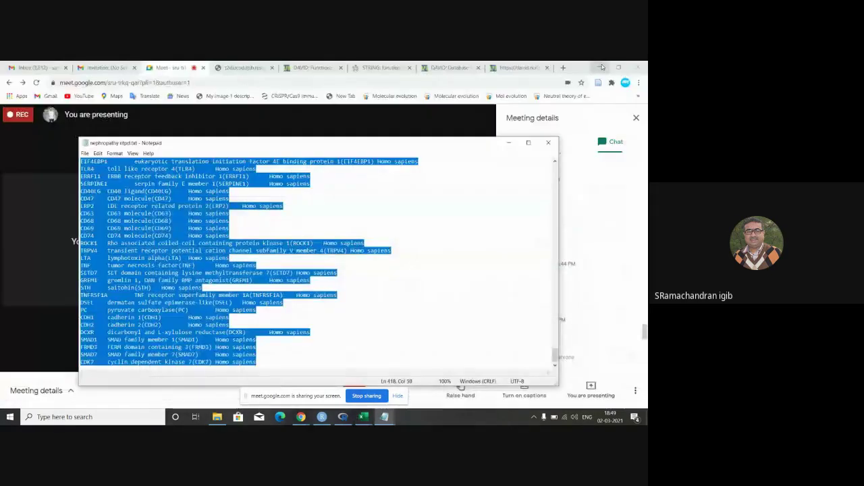
click(470, 69)
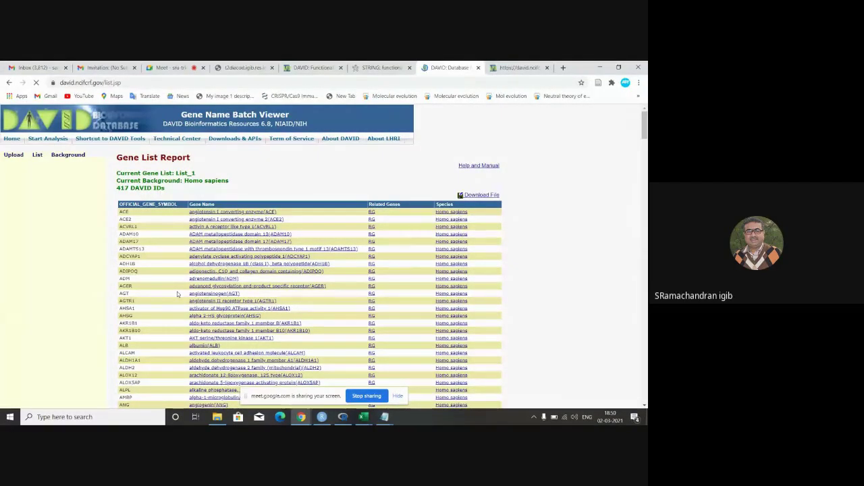
click(482, 196)
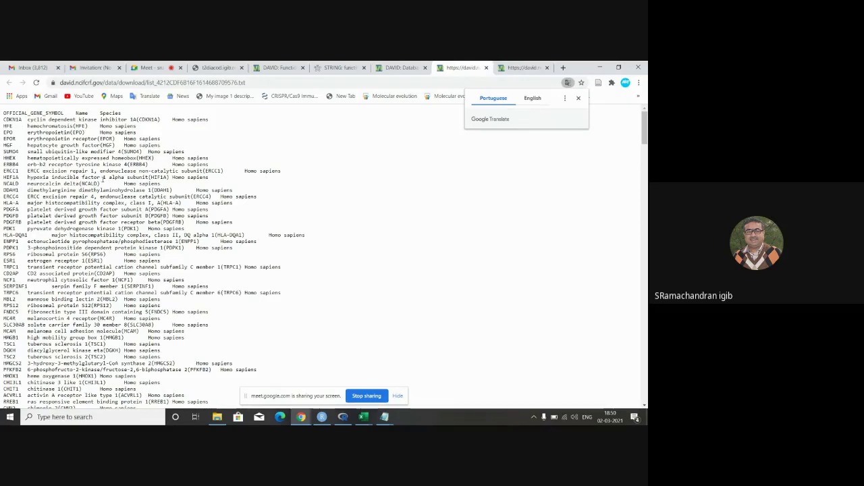
key(ctrl+a)
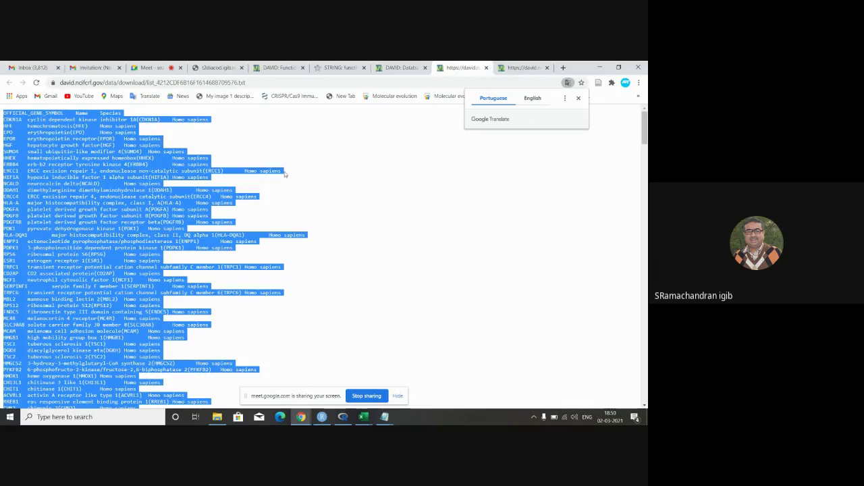
click(348, 186)
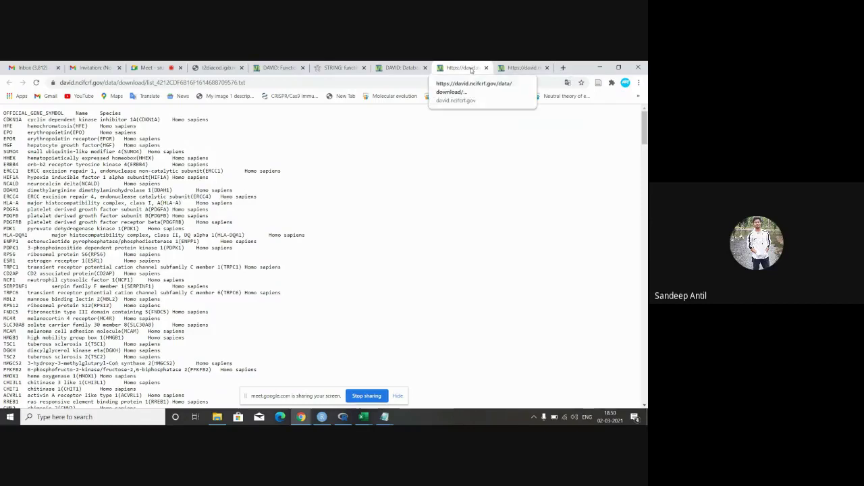
Check the other downloaded gene text page, and look through the genes in the DAVID Gene List Report.
click(517, 68)
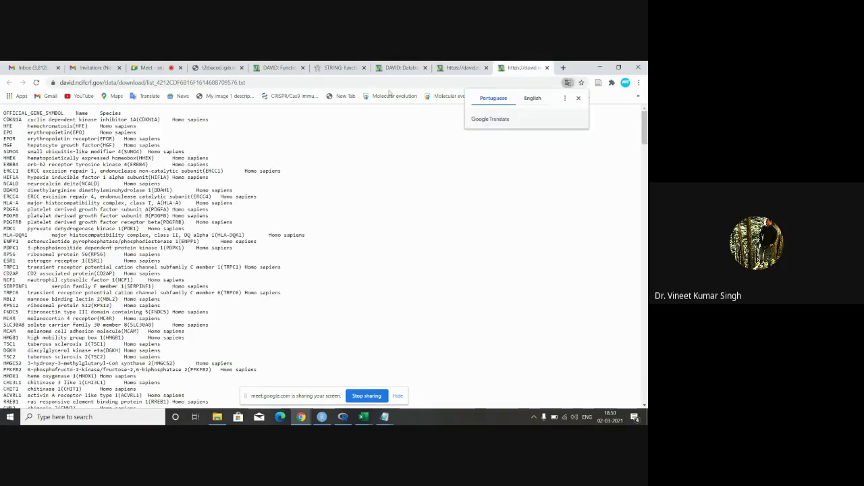
click(400, 68)
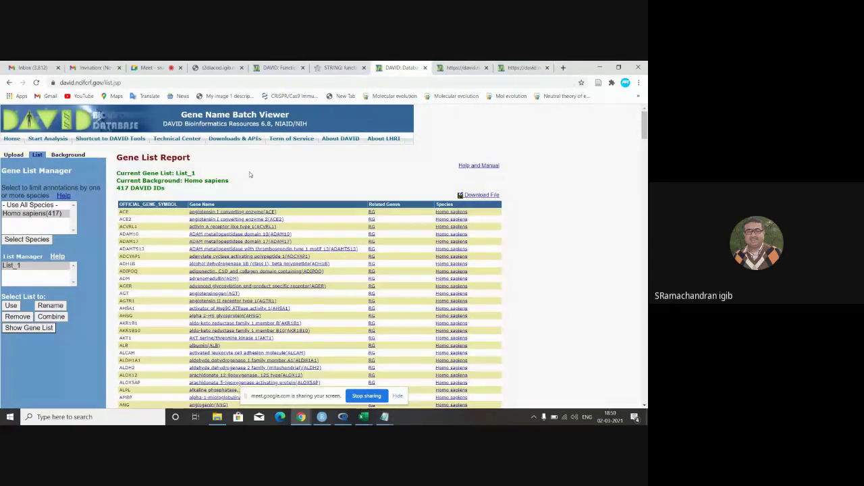
scroll(249, 172, down, 1)
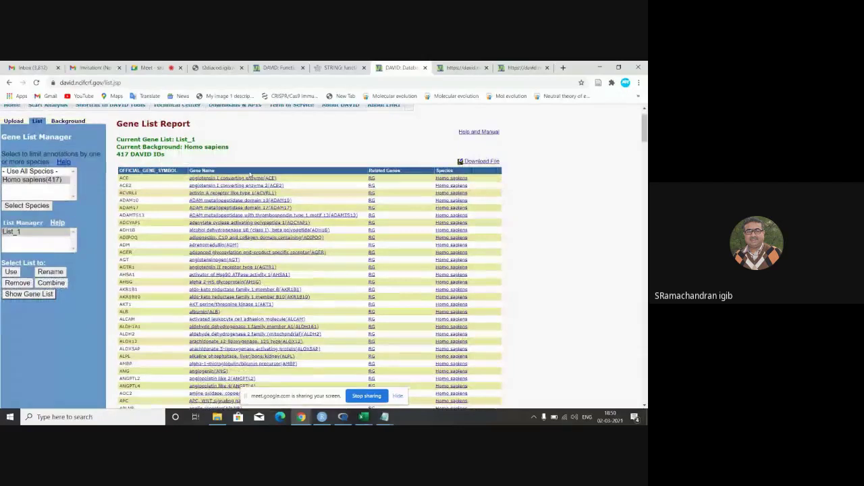
scroll(251, 174, down, 3)
scroll(249, 174, down, 5)
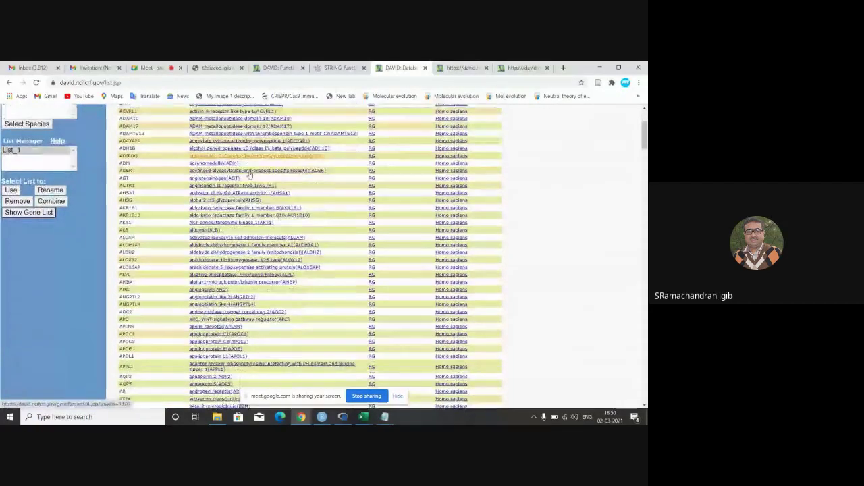
scroll(249, 174, down, 8)
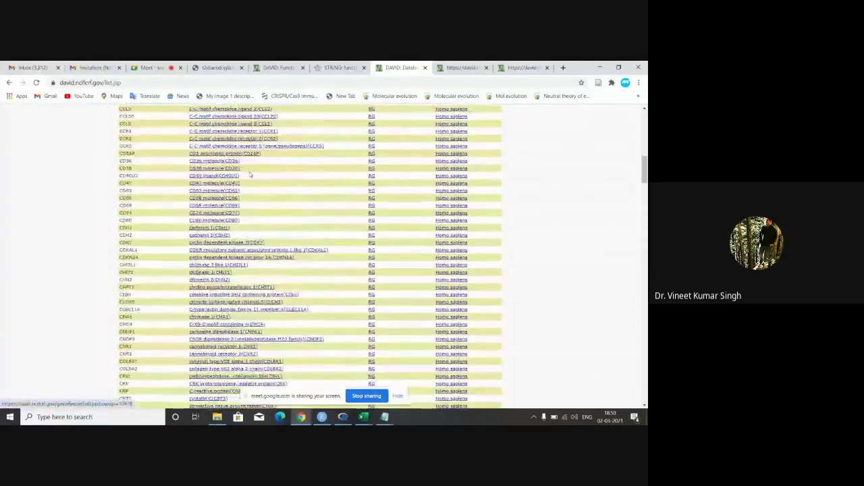
scroll(250, 174, up, 15)
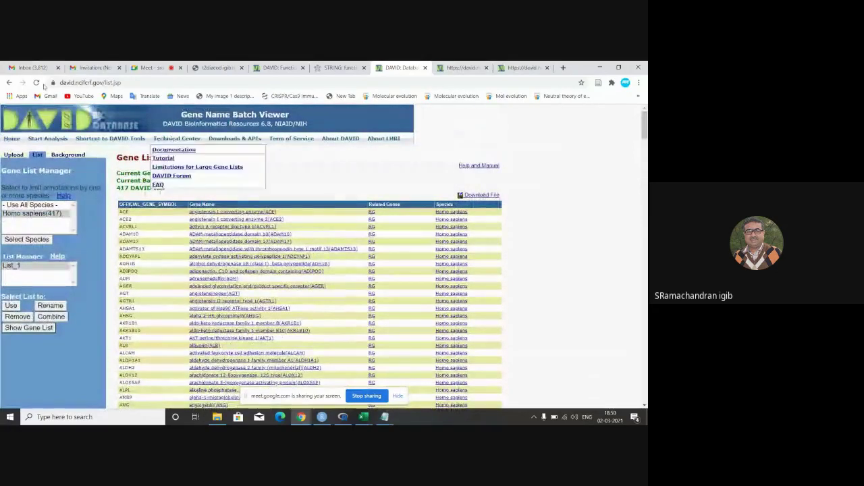
Go back to the Gene Name Batch Viewer start page, accept the gene symbol alert, and show the Upload Gene List form.
click(9, 82)
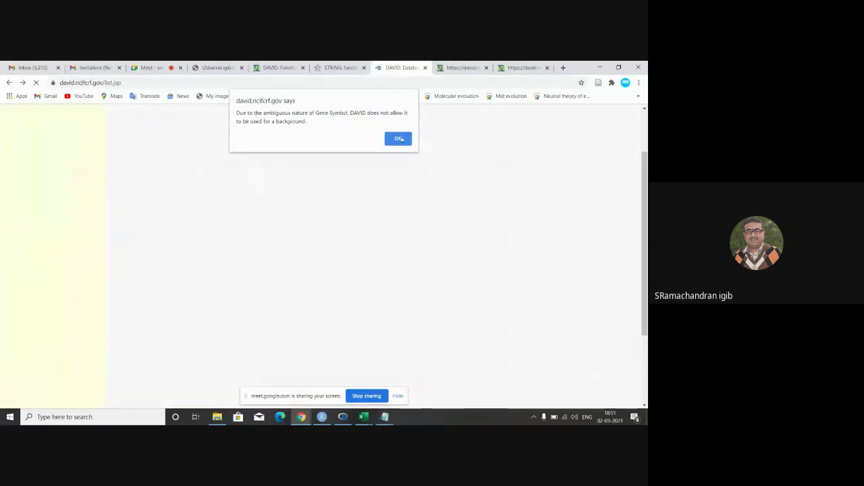
click(399, 139)
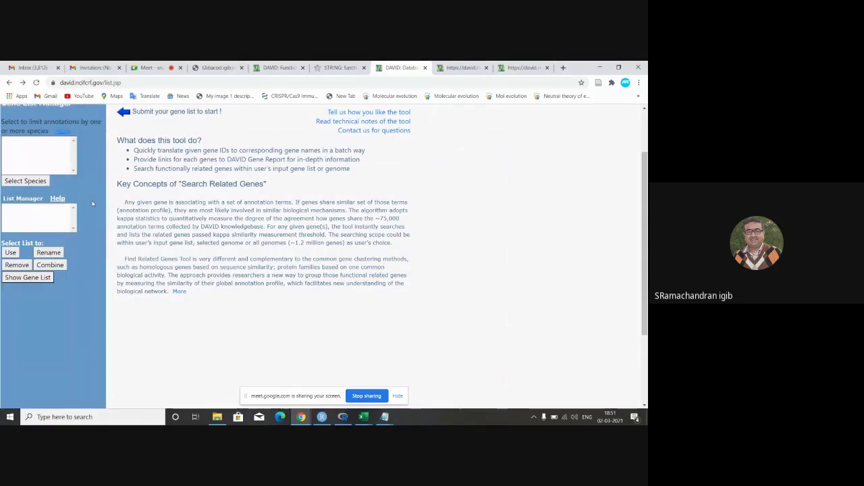
scroll(92, 203, up, 2)
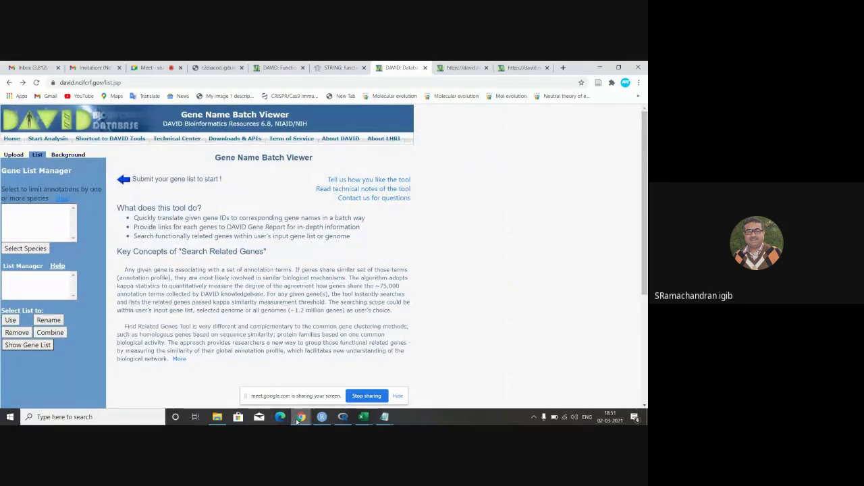
mouse_move(297, 421)
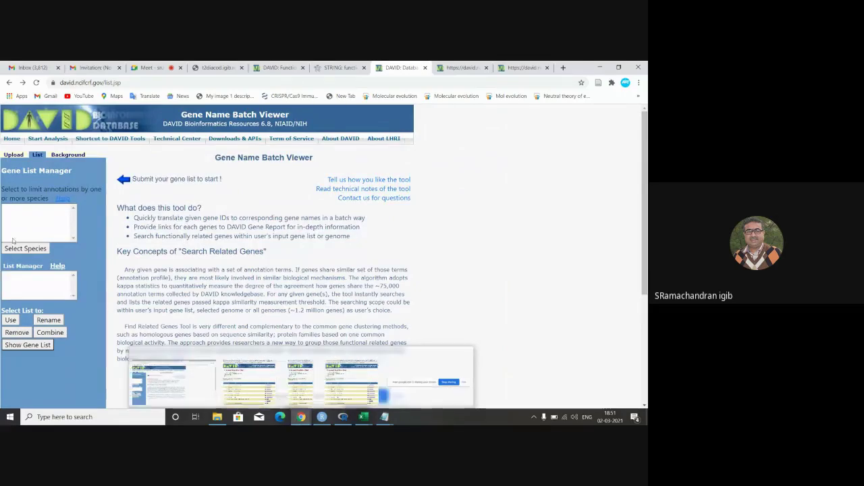
click(15, 155)
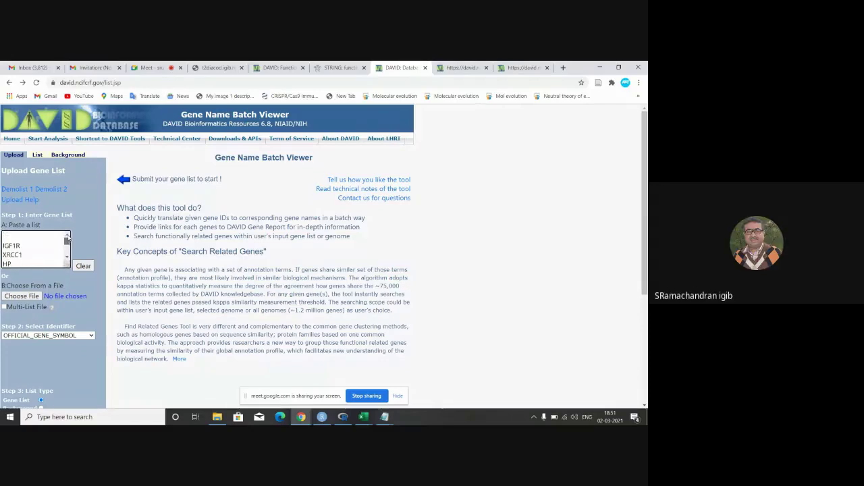
mouse_move(68, 240)
mouse_down()
mouse_move(68, 256)
mouse_move(67, 241)
mouse_up()
Copy the gene symbol column B from data.csv in Excel, and return to the DAVID upload form.
mouse_move(365, 414)
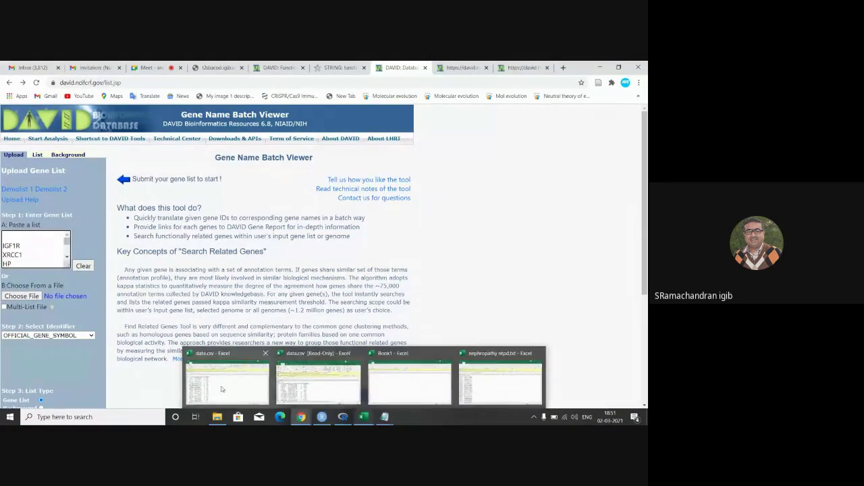
click(221, 389)
click(51, 173)
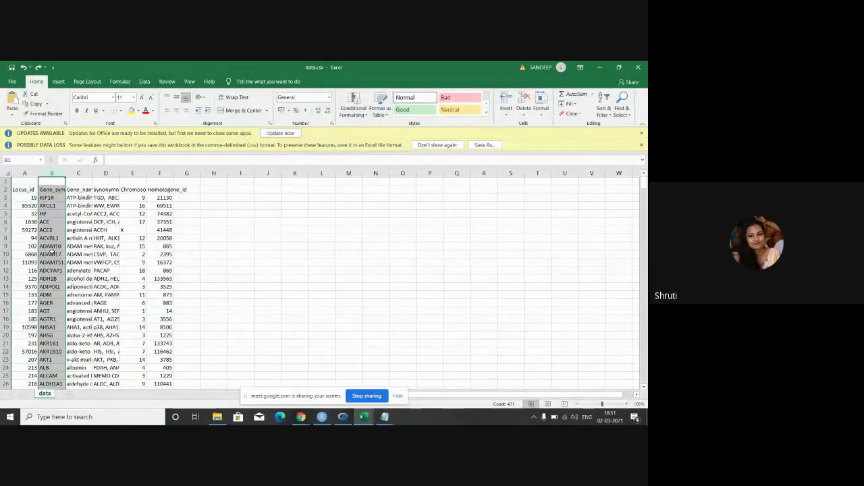
key(ctrl+c)
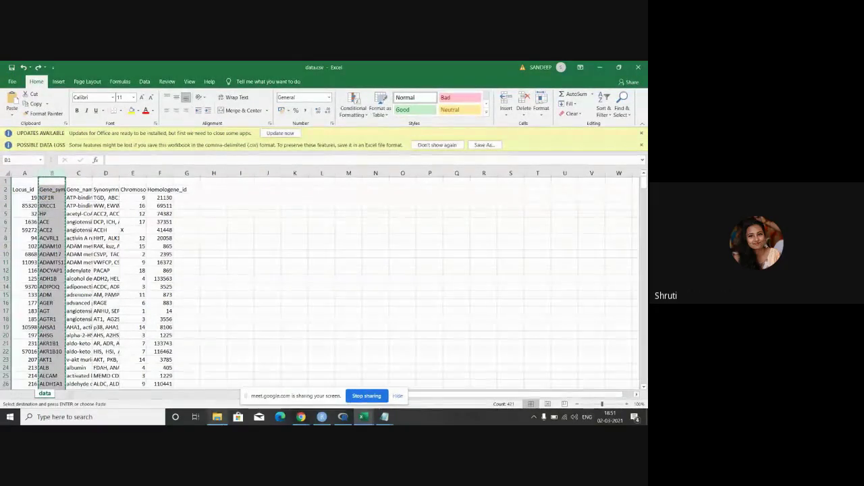
mouse_move(363, 420)
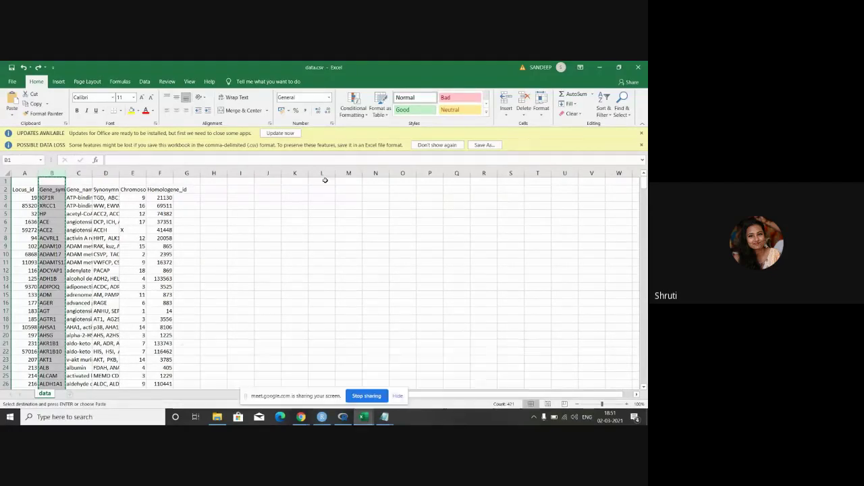
click(603, 69)
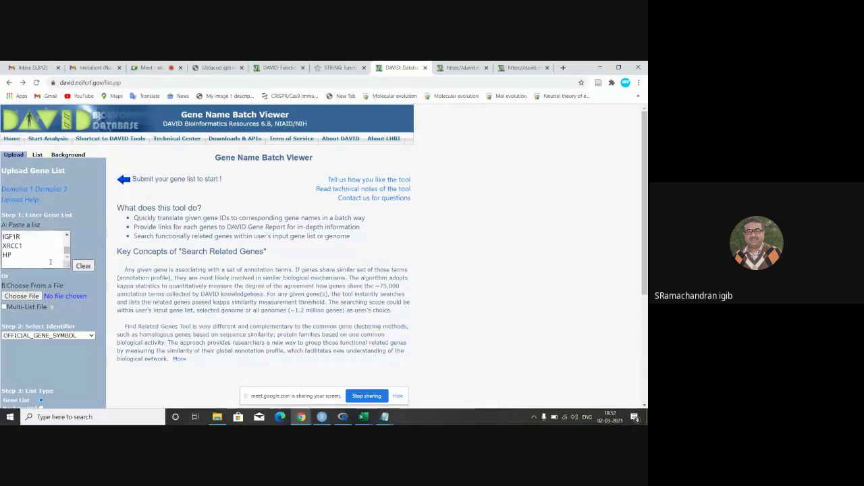
Trim the pasted gene list in the upload form by deleting the symbols at its end, back to SLC30A8.
key(BackSpace)
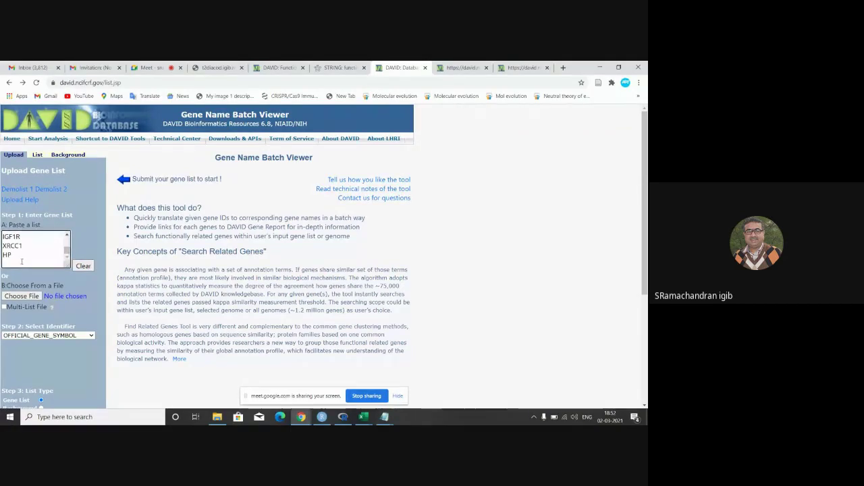
key(BackSpace)
key(BackSpace)
key(BackSpace)
key(BackSpace)
key(BackSpace)
key(BackSpace)
key(BackSpace)
key(BackSpace)
key(BackSpace)
key(BackSpace)
key(BackSpace)
key(BackSpace)
key(BackSpace)
key(BackSpace)
key(BackSpace)
key(BackSpace)
key(BackSpace)
key(BackSpace)
key(BackSpace)
key(BackSpace)
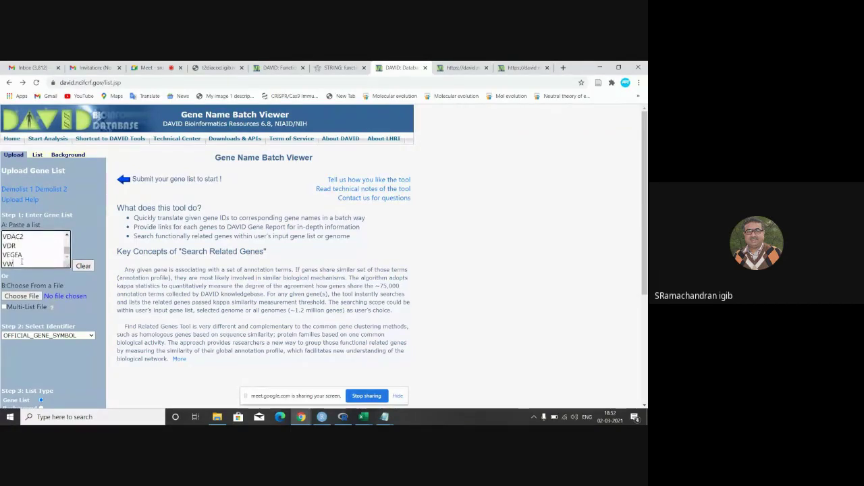
key(BackSpace)
key(BackSpace)
key(BackSpace)
key(BackSpace)
key(BackSpace)
key(BackSpace)
key(BackSpace)
key(BackSpace)
key(BackSpace)
key(BackSpace)
key(BackSpace)
key(BackSpace)
key(BackSpace)
key(BackSpace)
key(BackSpace)
key(BackSpace)
key(BackSpace)
key(BackSpace)
key(BackSpace)
key(BackSpace)
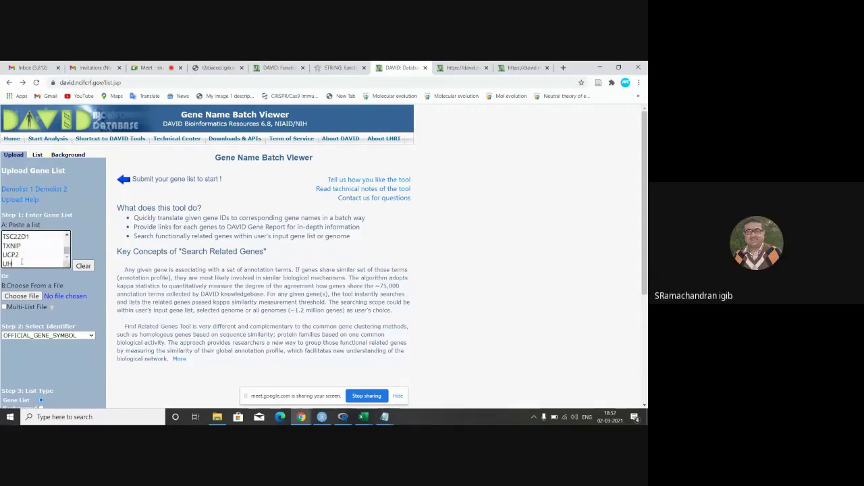
key(BackSpace)
key(BackSpace)
key(BackSpace)
key(BackSpace)
key(BackSpace)
key(BackSpace)
key(BackSpace)
key(BackSpace)
key(BackSpace)
key(BackSpace)
key(BackSpace)
key(BackSpace)
key(BackSpace)
key(BackSpace)
key(BackSpace)
key(BackSpace)
key(BackSpace)
key(BackSpace)
key(BackSpace)
key(BackSpace)
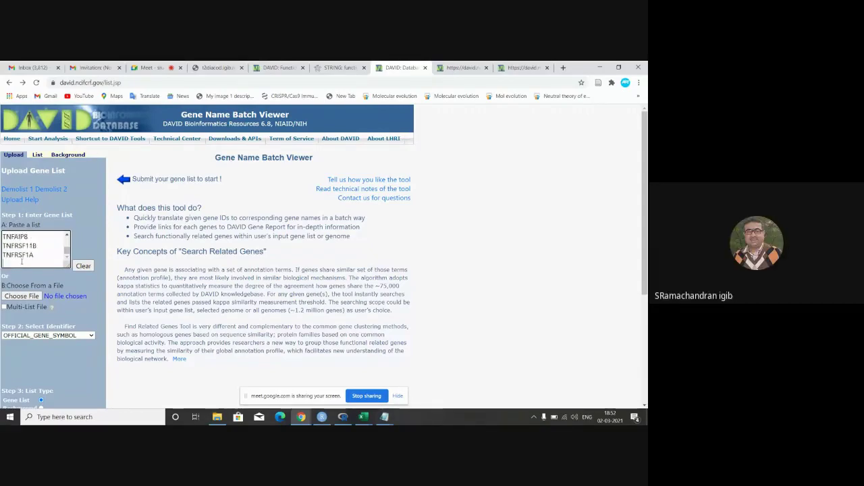
key(BackSpace)
key(BackSpace)
key(BackSpace)
key(BackSpace)
key(BackSpace)
key(BackSpace)
key(BackSpace)
key(BackSpace)
key(BackSpace)
key(BackSpace)
key(BackSpace)
key(BackSpace)
key(BackSpace)
key(BackSpace)
key(BackSpace)
key(BackSpace)
key(BackSpace)
key(BackSpace)
key(BackSpace)
key(BackSpace)
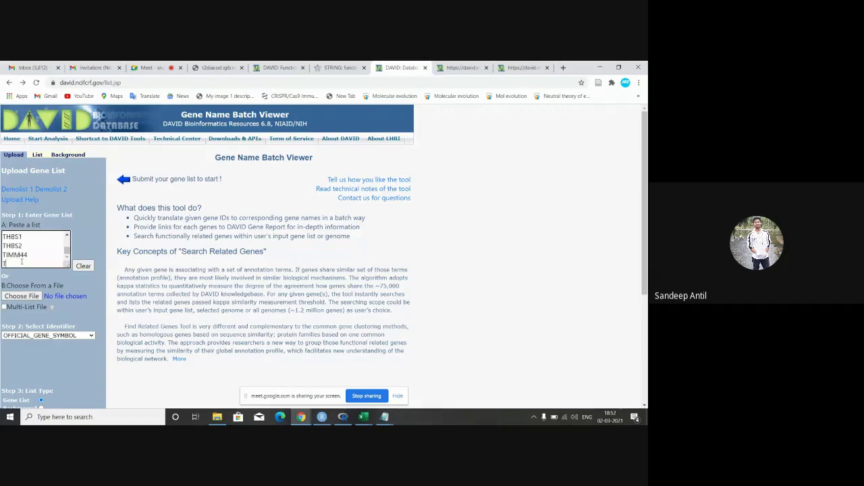
key(BackSpace)
key(BackSpace)
key(BackSpace)
key(BackSpace)
key(BackSpace)
key(BackSpace)
key(BackSpace)
key(BackSpace)
key(BackSpace)
key(BackSpace)
key(BackSpace)
key(BackSpace)
key(BackSpace)
key(BackSpace)
key(BackSpace)
key(BackSpace)
key(BackSpace)
key(BackSpace)
key(BackSpace)
key(BackSpace)
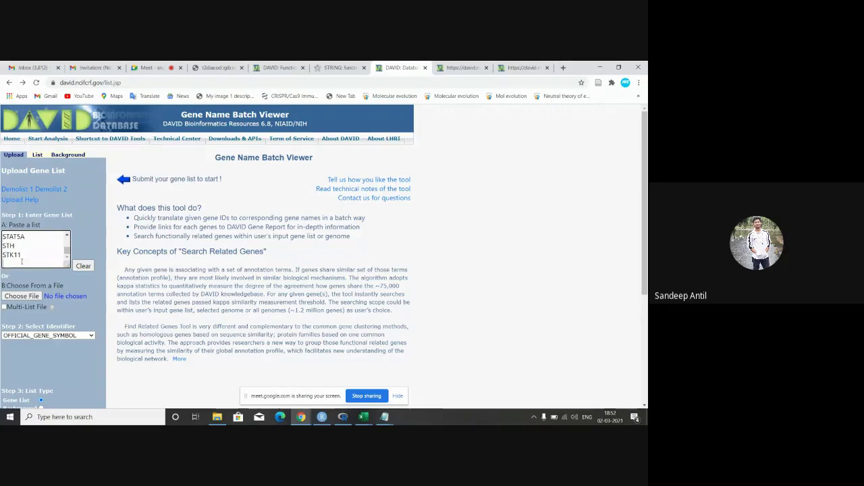
key(BackSpace)
key(BackSpace)
key(BackSpace)
key(BackSpace)
key(BackSpace)
key(BackSpace)
key(BackSpace)
key(BackSpace)
key(BackSpace)
key(BackSpace)
key(BackSpace)
key(BackSpace)
key(BackSpace)
key(BackSpace)
key(BackSpace)
key(BackSpace)
key(BackSpace)
key(BackSpace)
key(BackSpace)
key(BackSpace)
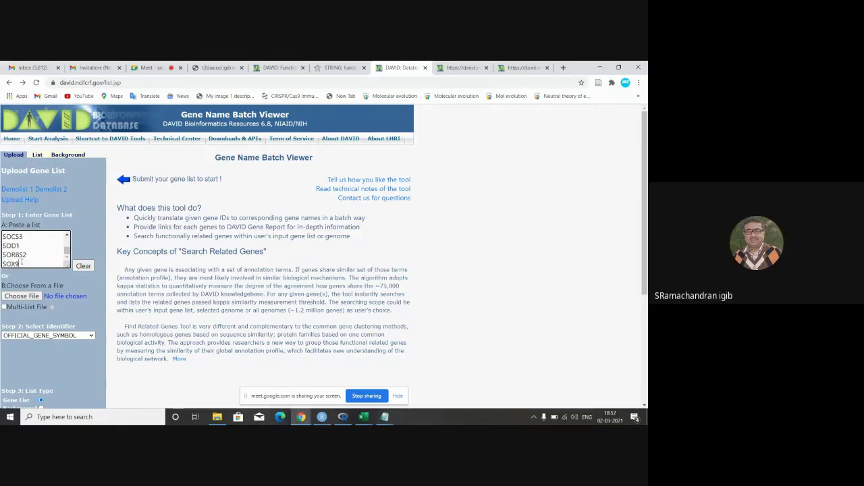
key(BackSpace)
key(BackSpace)
key(BackSpace)
key(BackSpace)
key(BackSpace)
key(BackSpace)
key(BackSpace)
key(BackSpace)
key(BackSpace)
key(BackSpace)
key(BackSpace)
key(BackSpace)
key(BackSpace)
key(BackSpace)
key(BackSpace)
key(BackSpace)
key(BackSpace)
key(BackSpace)
key(BackSpace)
key(BackSpace)
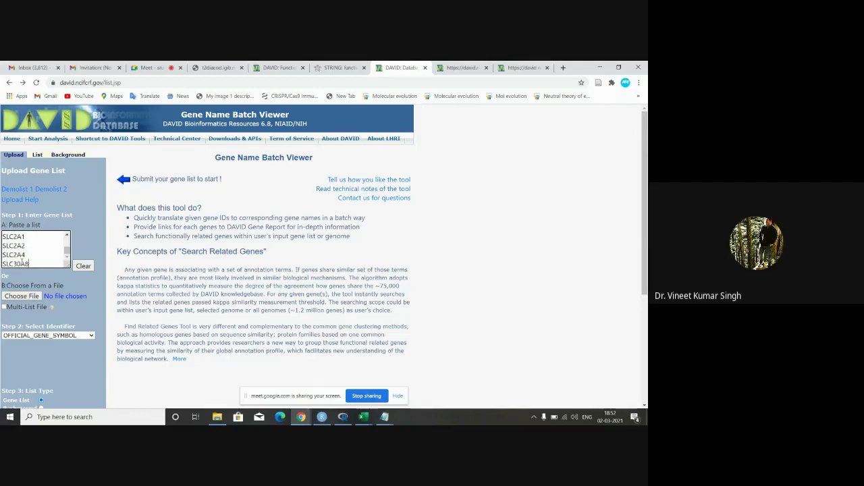
Try to shorten the pasted gene list further by deleting symbols from its end, back past SIRT1 to just after SETD7.
key(BackSpace)
key(BackSpace)
key(BackSpace)
key(BackSpace)
key(BackSpace)
key(BackSpace)
key(BackSpace)
key(BackSpace)
key(BackSpace)
key(BackSpace)
key(BackSpace)
key(BackSpace)
key(BackSpace)
key(BackSpace)
key(BackSpace)
key(BackSpace)
key(BackSpace)
key(BackSpace)
key(BackSpace)
key(BackSpace)
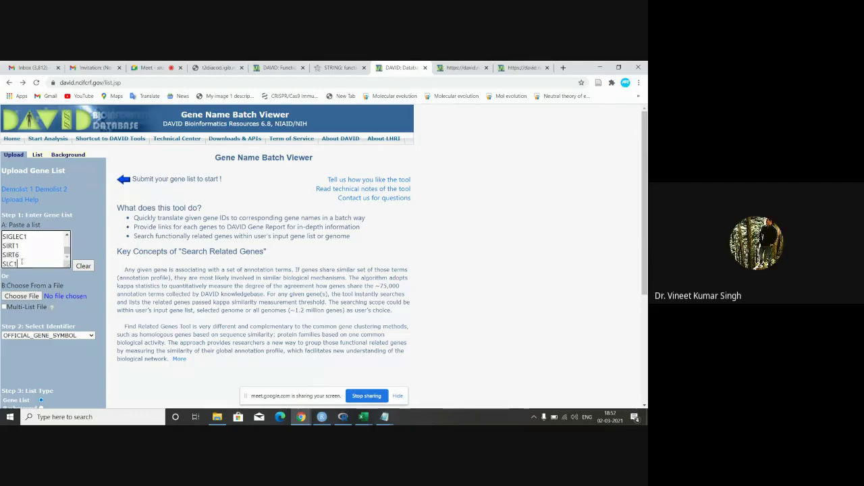
click(84, 266)
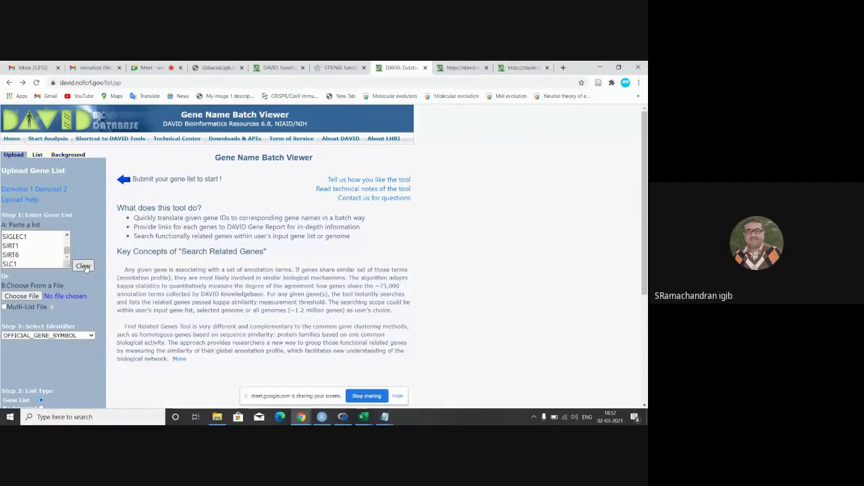
click(38, 266)
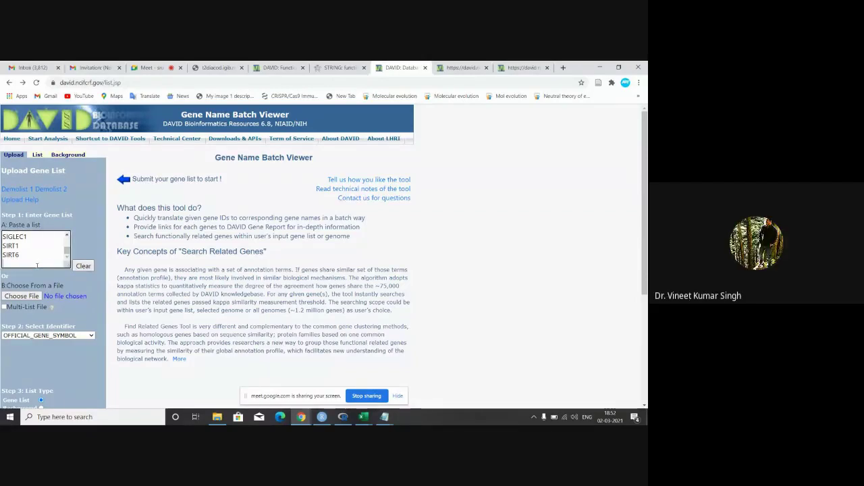
key(BackSpace)
key(BackSpace)
key(BackSpace)
key(BackSpace)
key(BackSpace)
key(BackSpace)
key(BackSpace)
key(BackSpace)
key(BackSpace)
key(BackSpace)
key(BackSpace)
key(BackSpace)
key(BackSpace)
key(BackSpace)
key(BackSpace)
key(BackSpace)
key(BackSpace)
key(BackSpace)
key(BackSpace)
key(BackSpace)
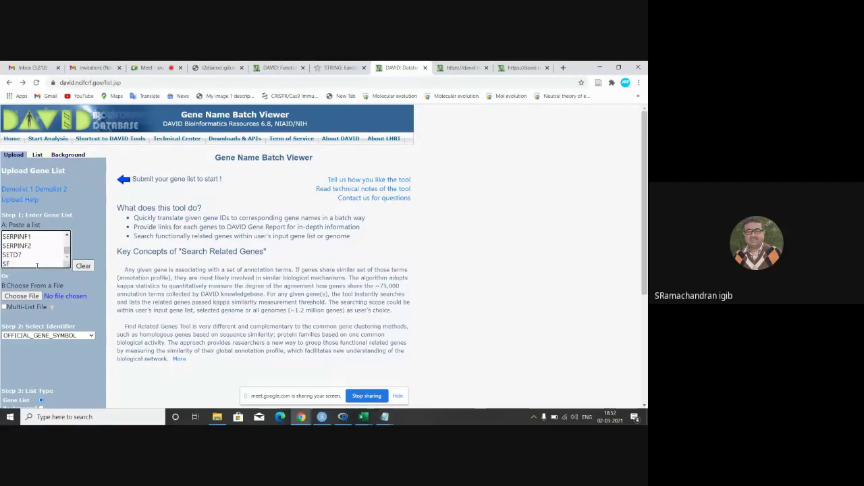
Empty the whole gene list box and paste the copied gene symbol column into it again.
key(ctrl+a)
key(BackSpace)
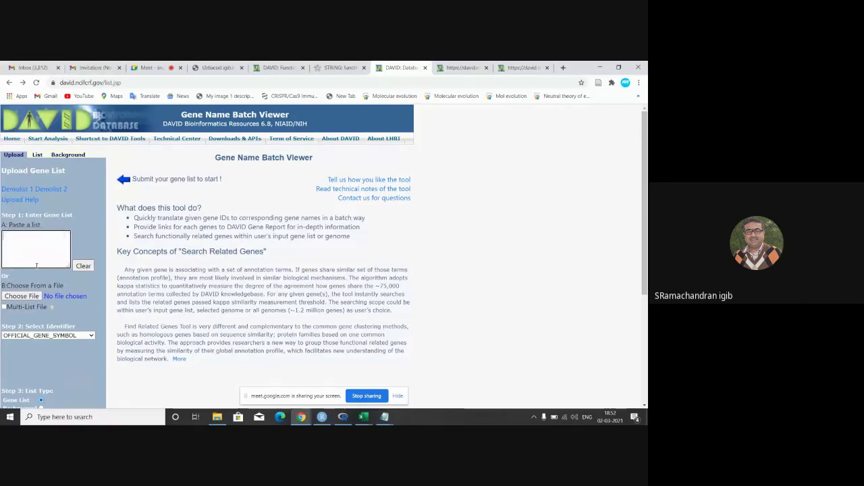
key(ctrl+v)
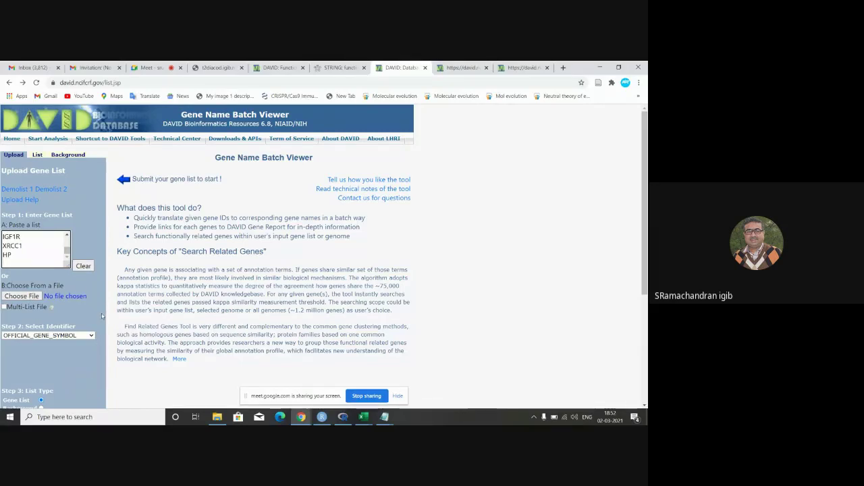
Remove the Gene_symbol header line from the start of the pasted list so that it begins with IGF1R.
scroll(101, 313, down, 1)
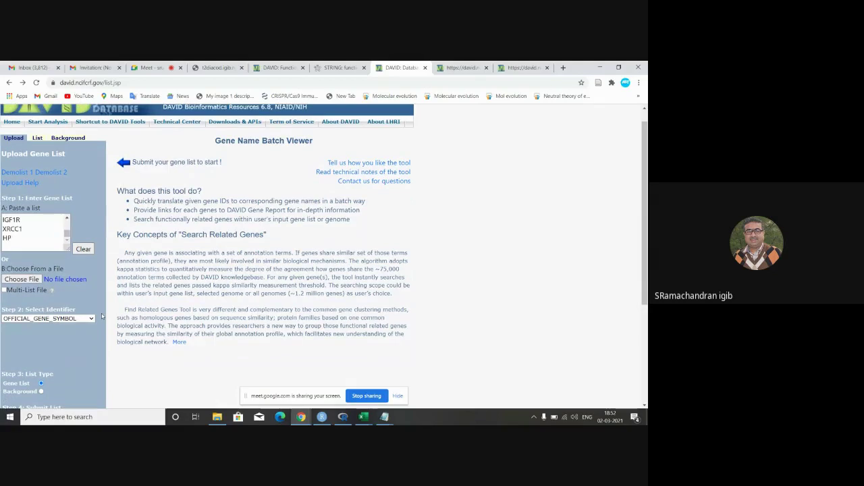
scroll(101, 315, down, 3)
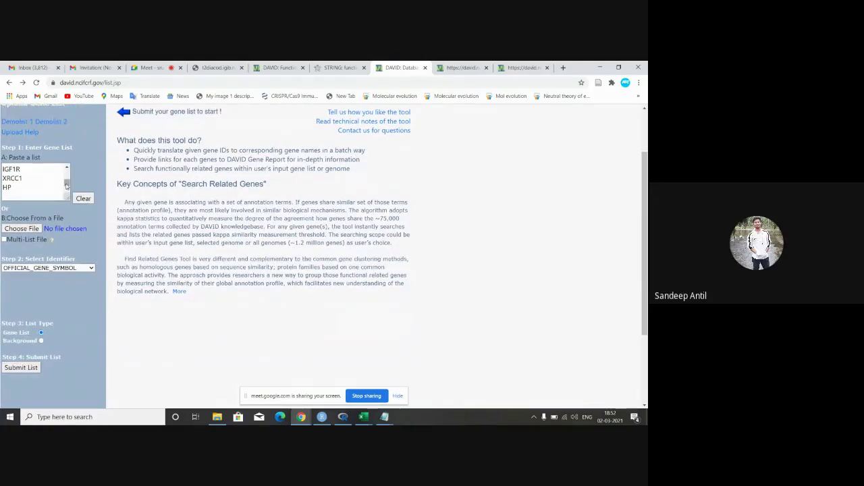
drag(66, 186, 57, 169)
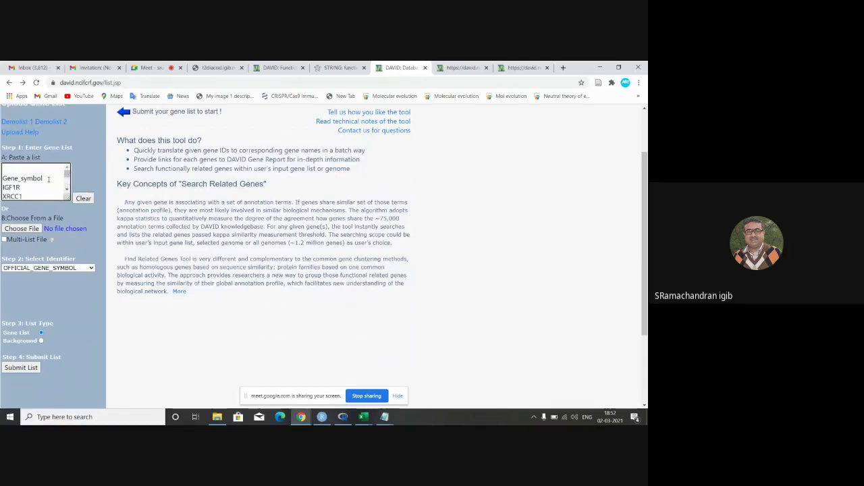
key(BackSpace)
key(BackSpace)
key(BackSpace)
key(BackSpace)
key(BackSpace)
key(BackSpace)
key(BackSpace)
key(BackSpace)
key(BackSpace)
key(Delete)
click(66, 189)
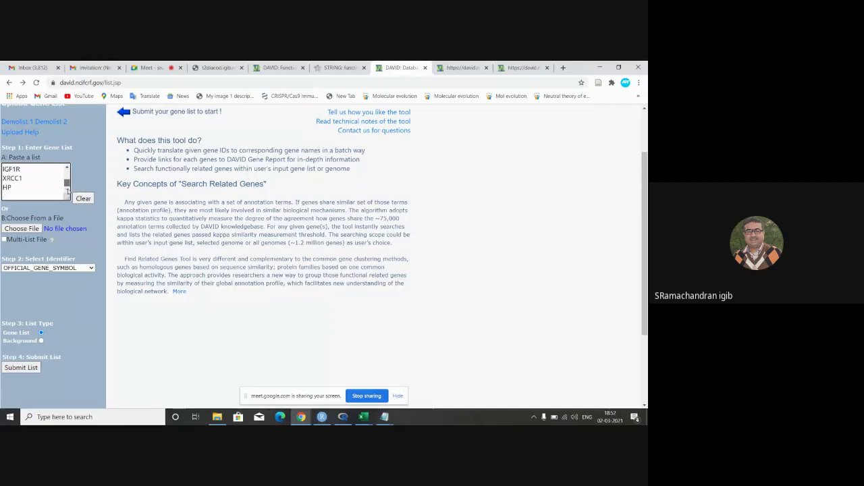
Check the pasted symbols, try to submit them as a Gene List with the OFFICIAL_GENE_SYMBOL identifier, and dismiss the species alert.
scroll(47, 179, up, 1)
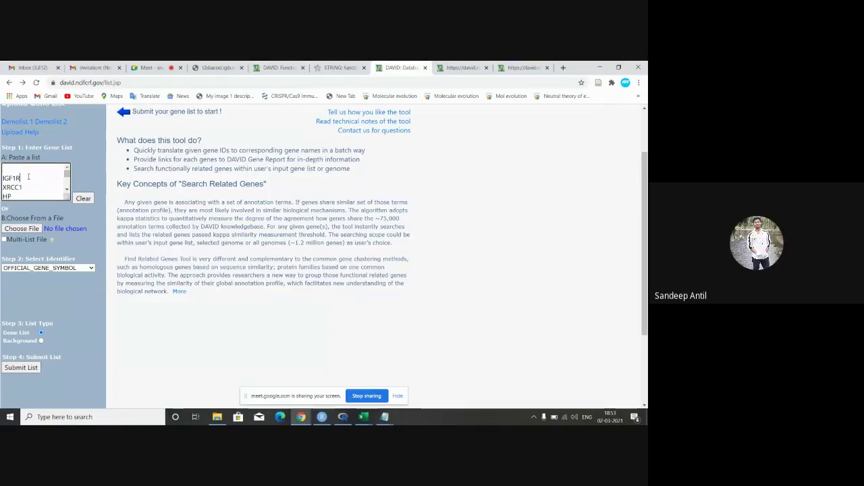
scroll(28, 176, down, 5)
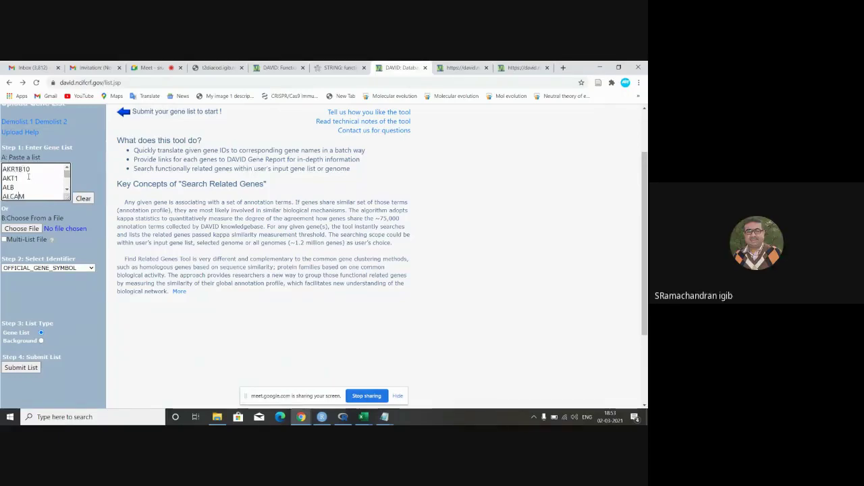
scroll(28, 176, down, 10)
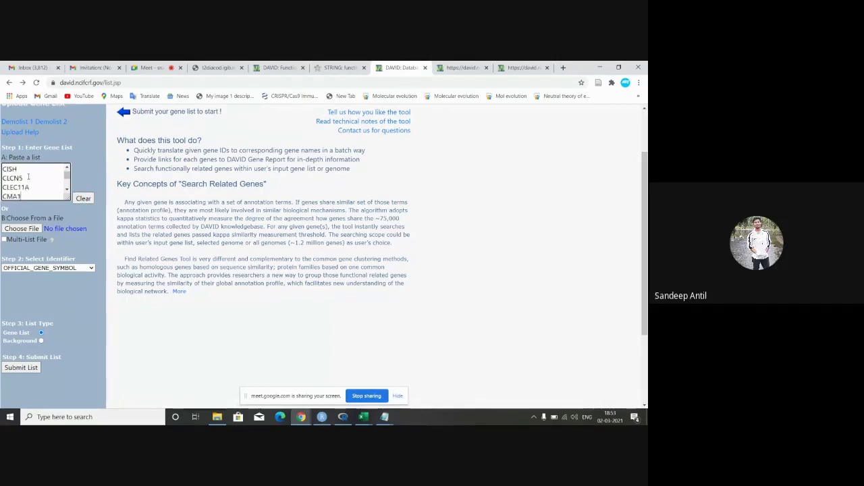
scroll(29, 176, down, 10)
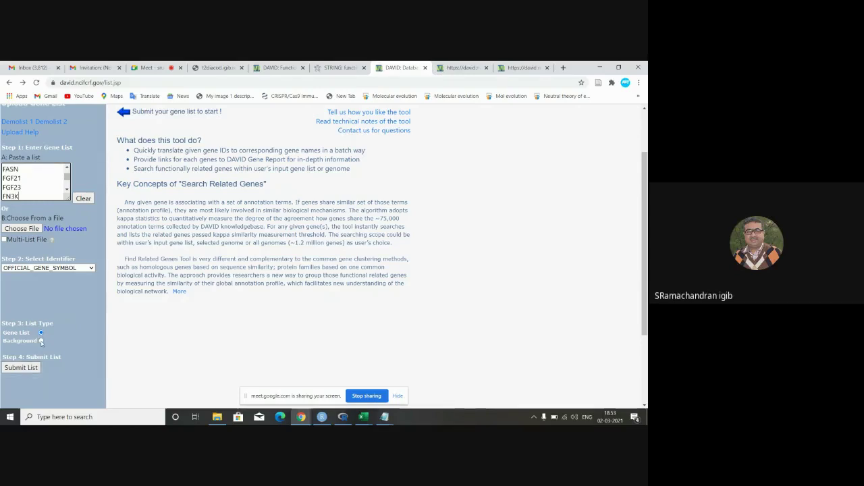
click(23, 369)
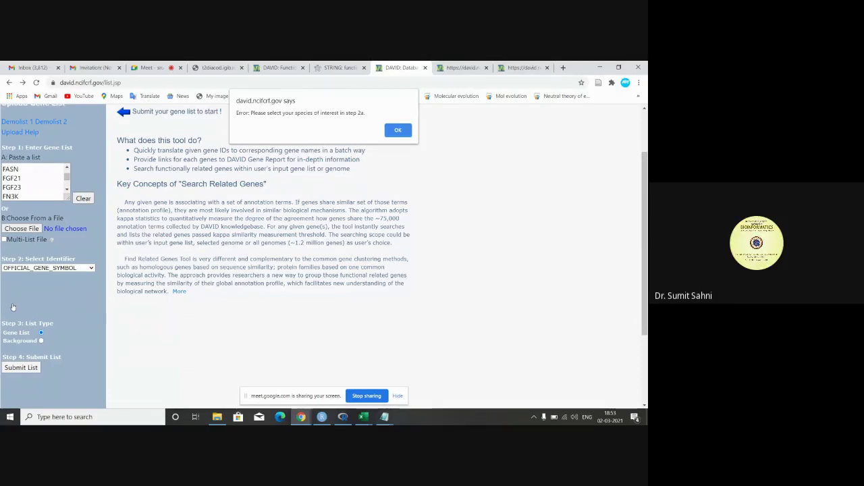
click(397, 129)
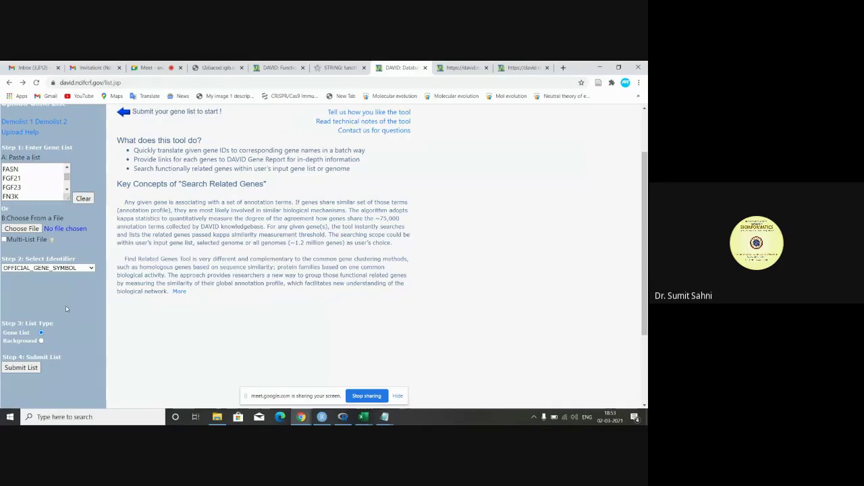
Reload the Gene Name Batch Viewer page with form resubmission, and accept the gene symbol alert to show the Gene List Report.
scroll(66, 309, down, 1)
scroll(66, 308, up, 2)
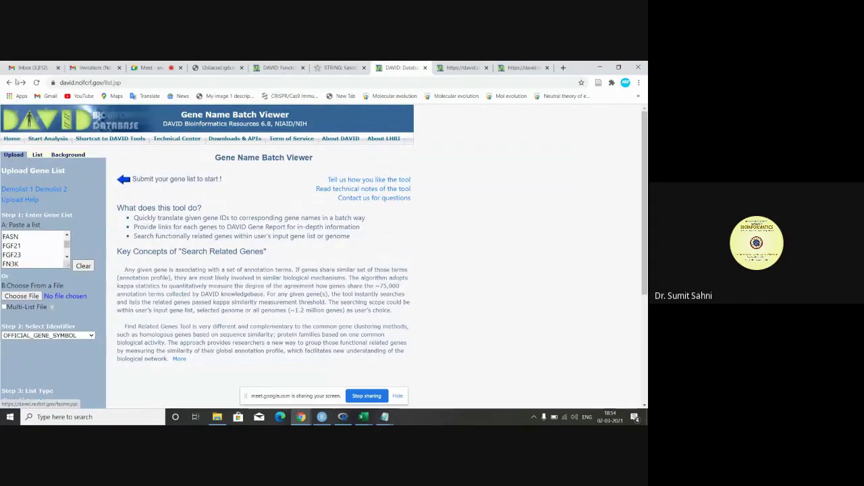
click(37, 83)
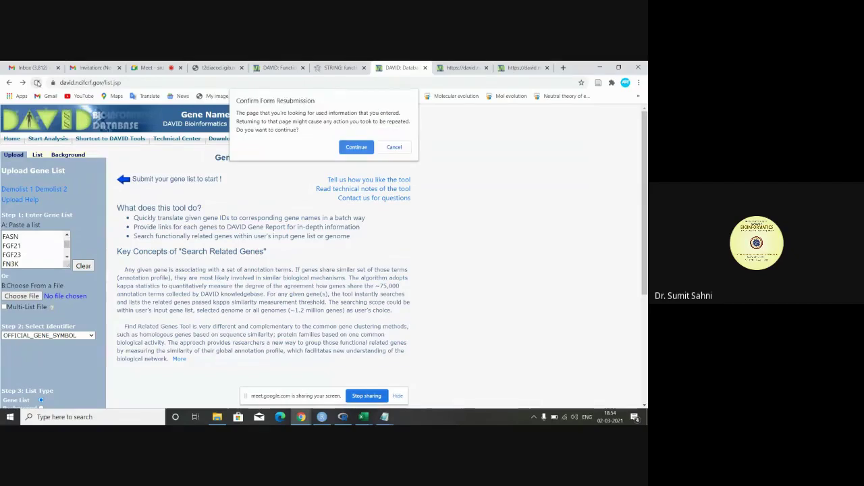
click(352, 147)
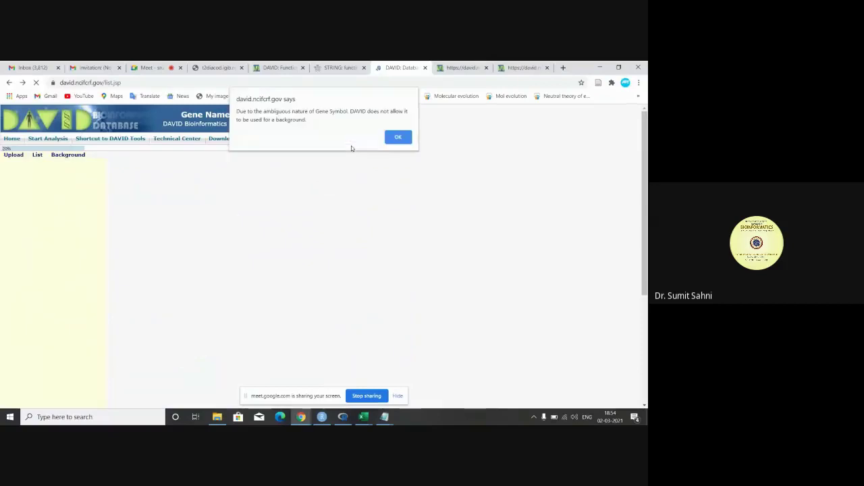
click(398, 137)
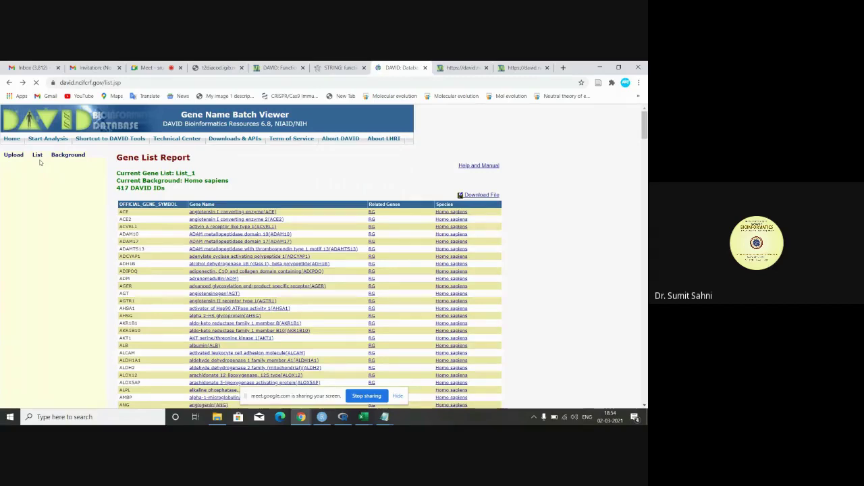
Try to open the Functional Annotation Chart from the DAVID tool shortcuts, and return to the Gene List Report, accepting the alert.
mouse_move(112, 138)
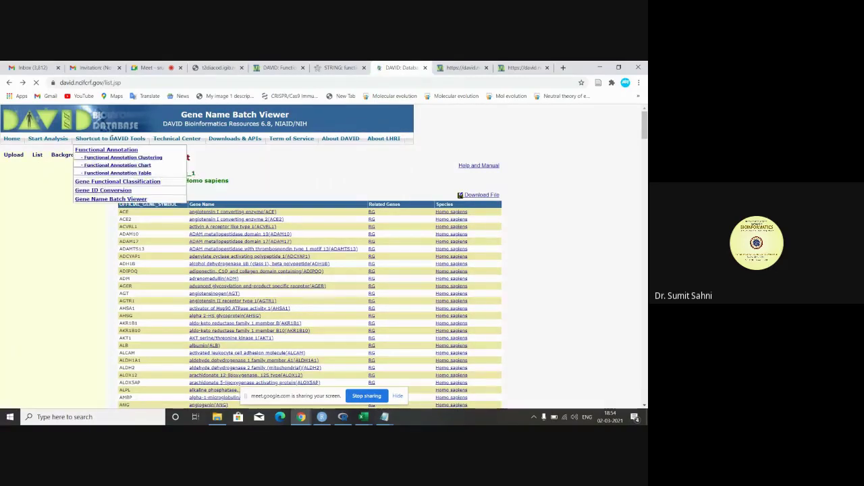
click(124, 165)
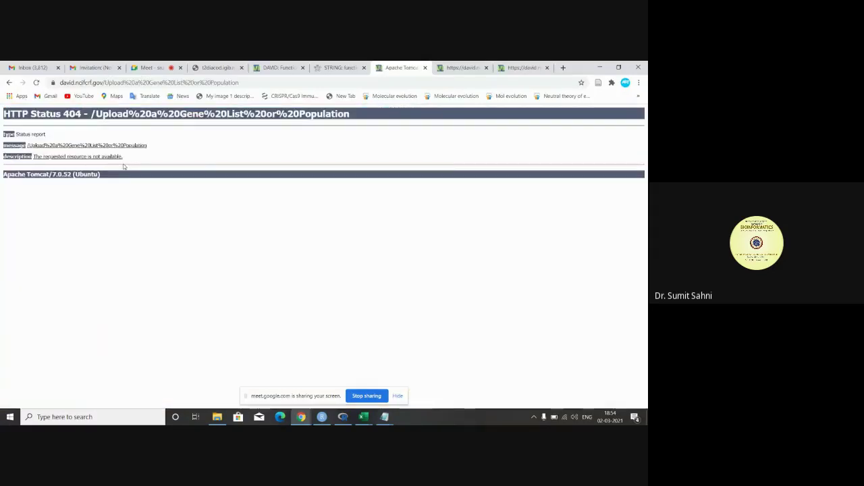
click(9, 84)
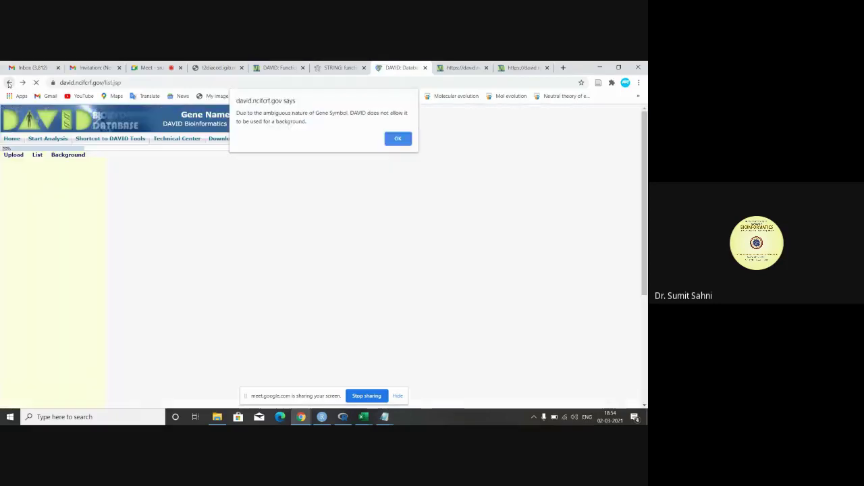
click(407, 141)
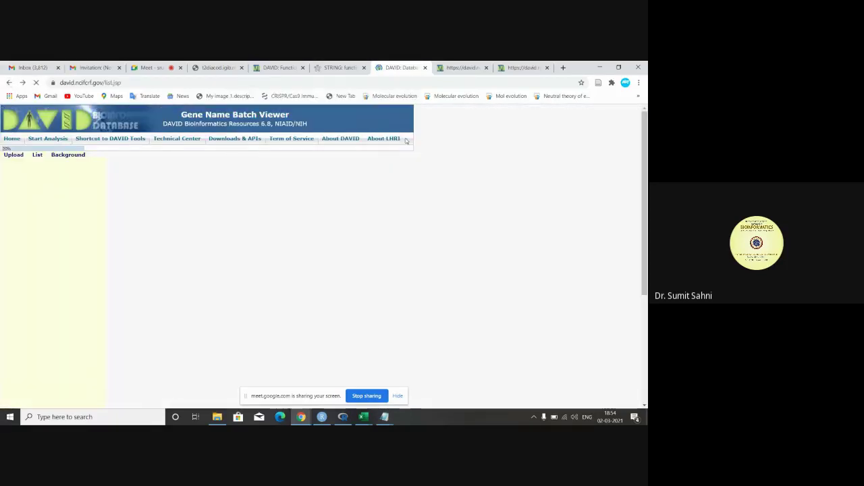
Open the Functional Annotation tool for List_1, display its Functional Annotation Chart in a maximized window, and look through the records.
mouse_move(121, 139)
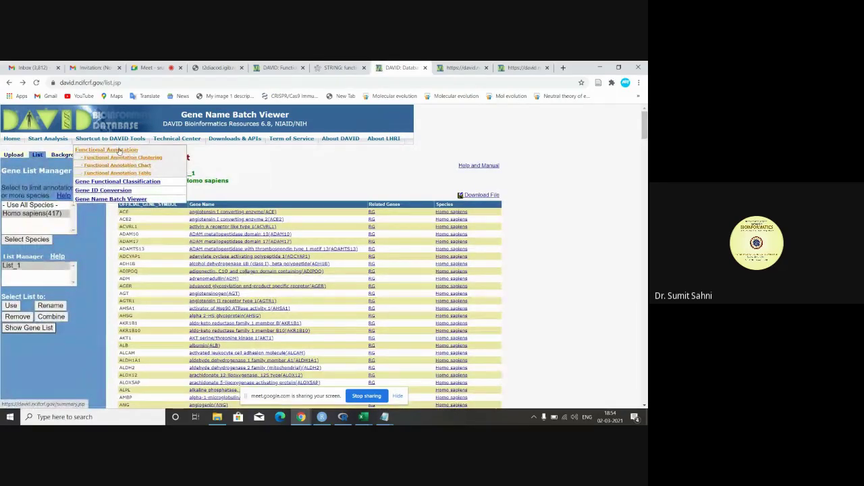
click(119, 149)
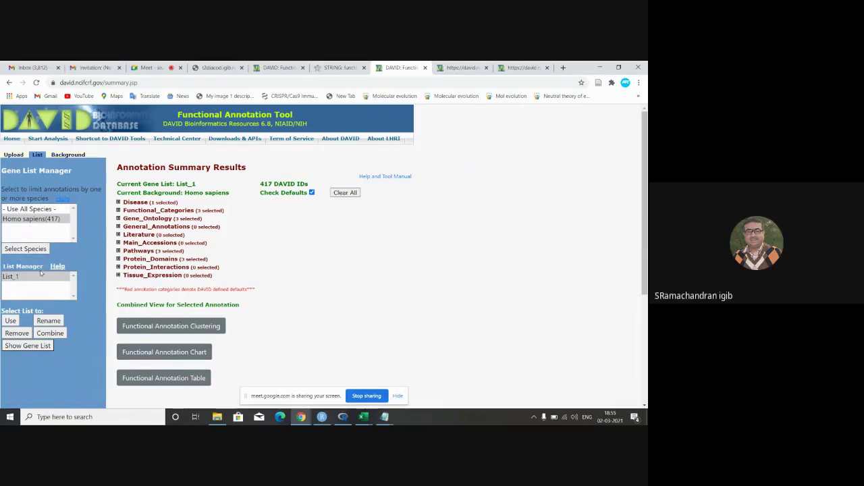
click(162, 351)
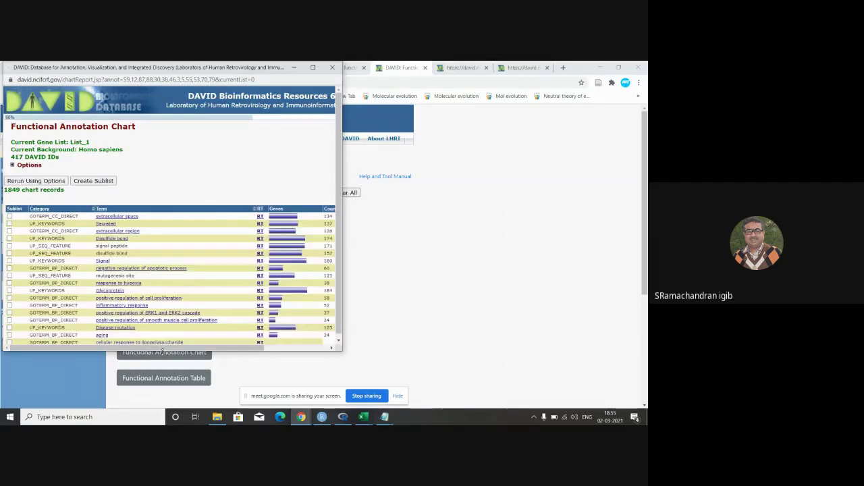
scroll(162, 344, down, 5)
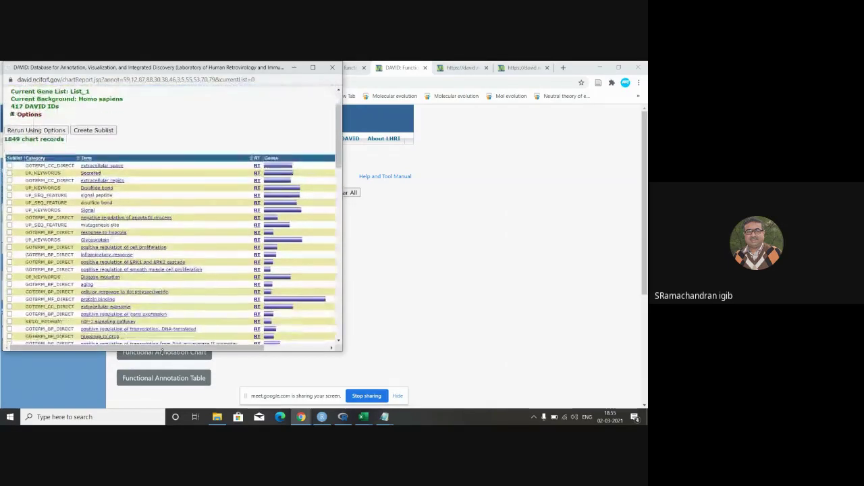
scroll(162, 338, down, 2)
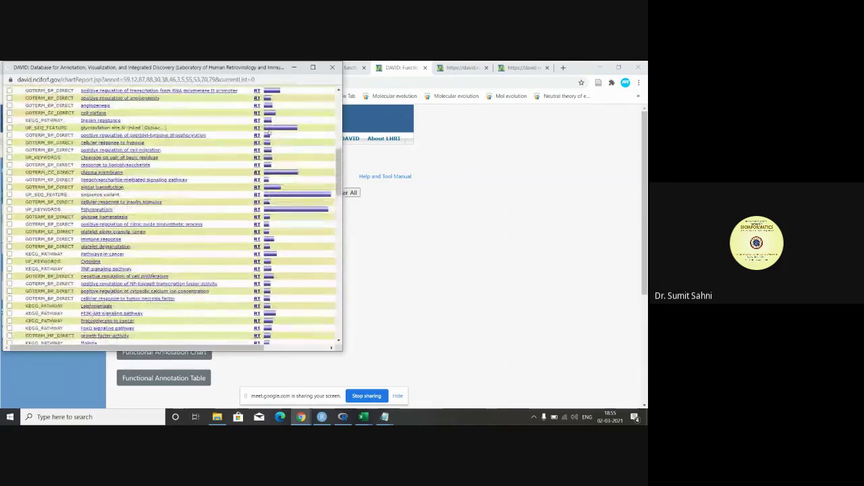
click(316, 68)
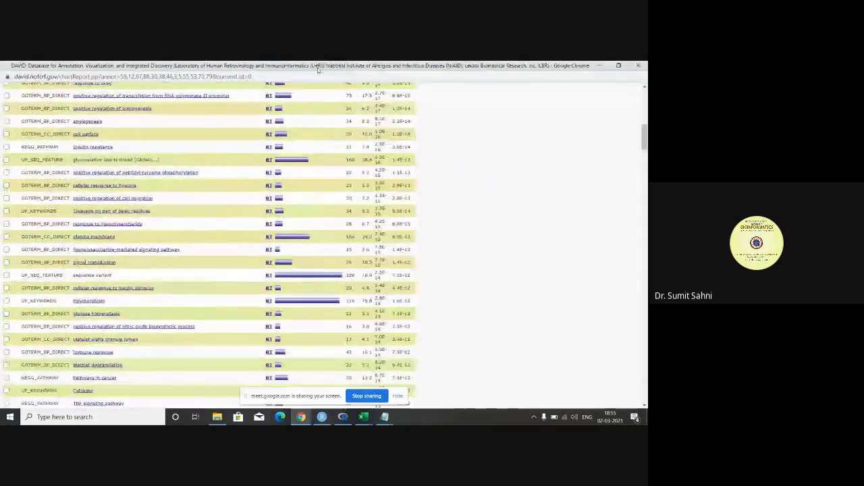
scroll(317, 69, up, 10)
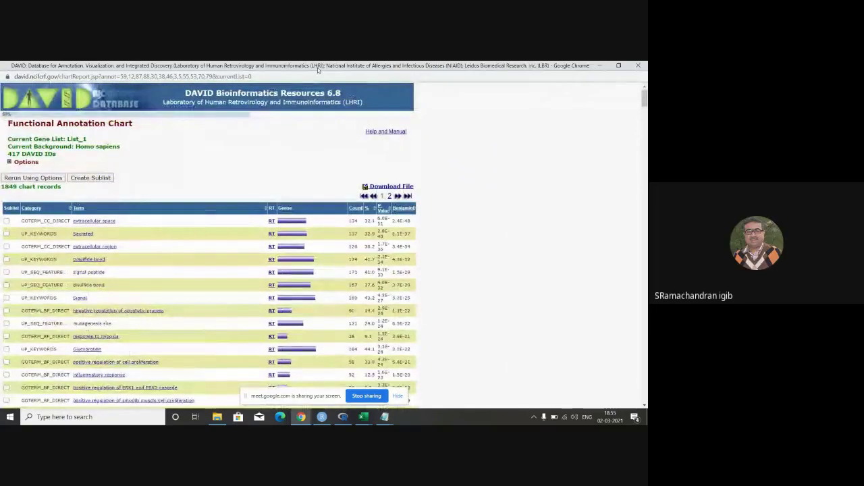
Open the chart's downloadable text file, and copy all of its contents into the untitled Notepad document.
click(392, 187)
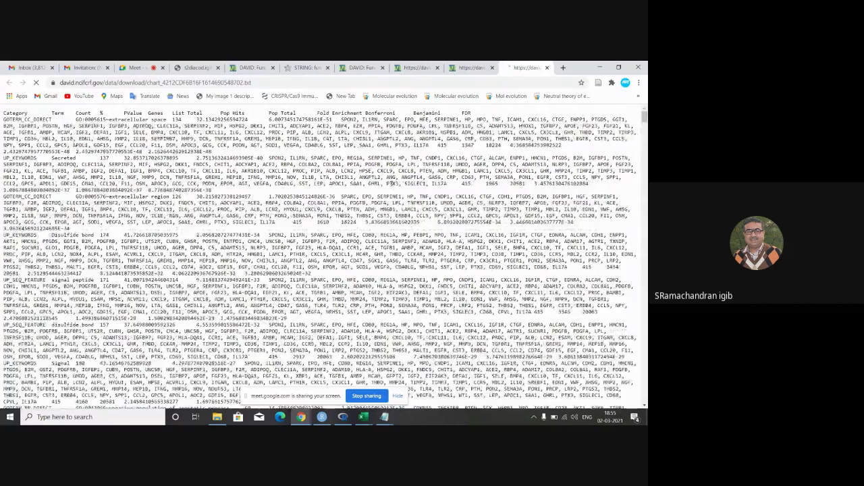
key(ctrl+a)
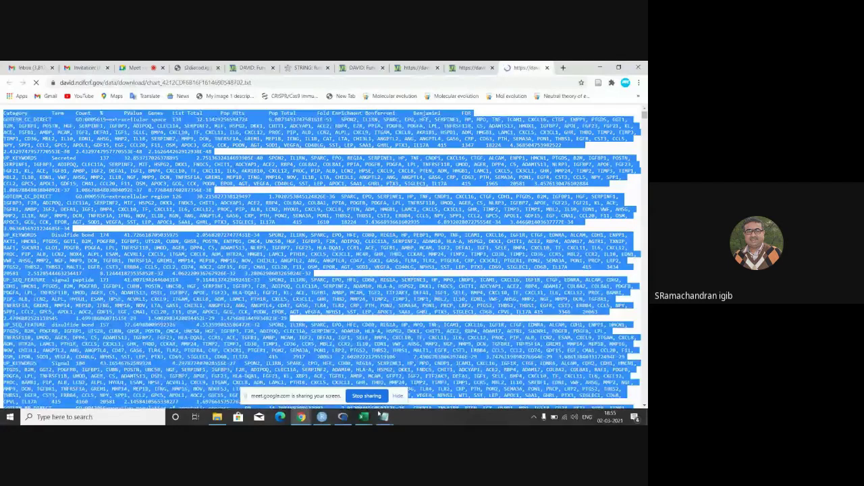
mouse_move(382, 419)
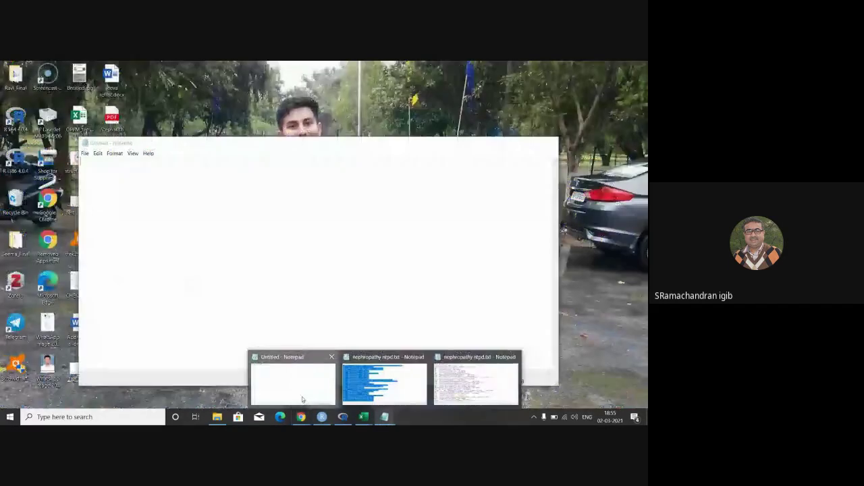
click(301, 396)
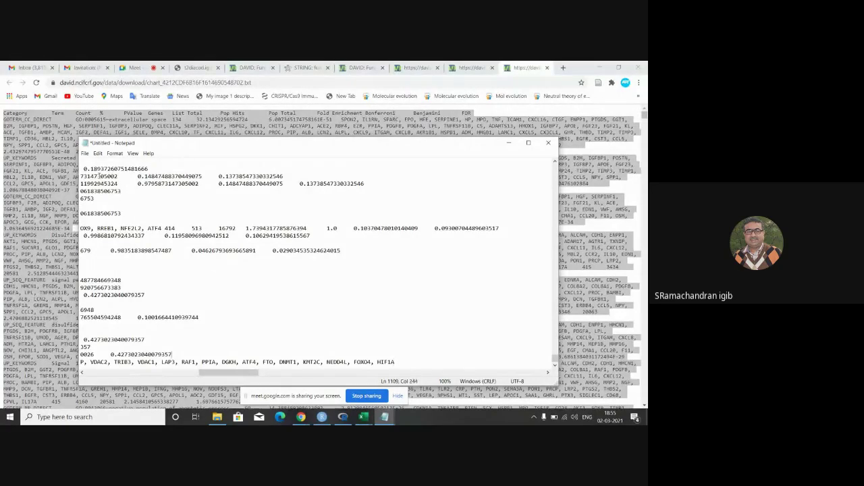
Look back up through the pasted chart records in the untitled Notepad document, starting from the end.
key(ctrl+z)
key(Up)
key(Up)
key(Up)
key(Up)
key(Up)
key(Up)
key(Up)
key(Up)
key(Up)
key(Up)
key(Up)
key(Up)
key(Up)
key(Up)
key(Up)
key(Up)
key(Up)
key(Up)
key(Up)
key(Up)
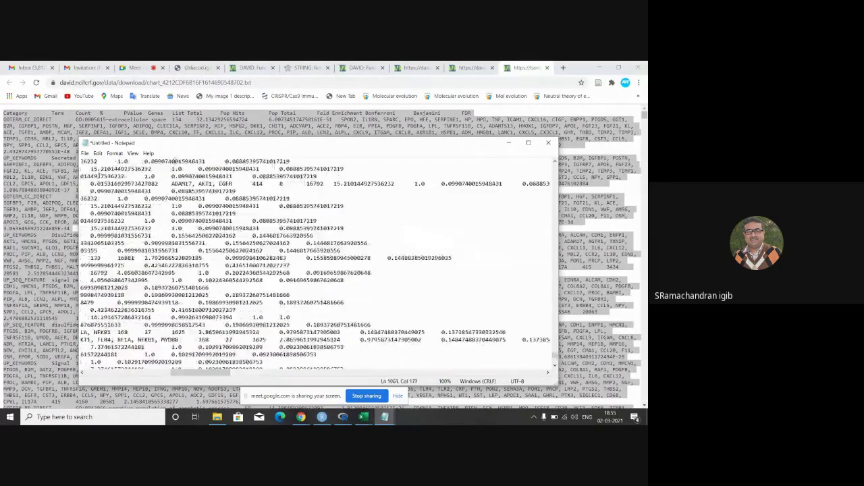
key(Up)
key(Up)
key(Up)
key(Up)
key(Up)
key(Up)
key(Up)
key(Up)
key(Up)
key(Up)
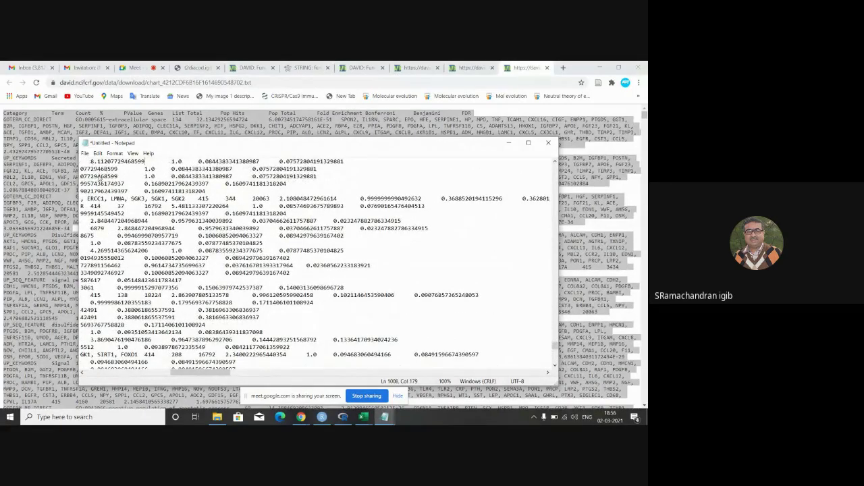
Save the Notepad document to the Desktop as a text document named nephropathy.
key(ctrl+s)
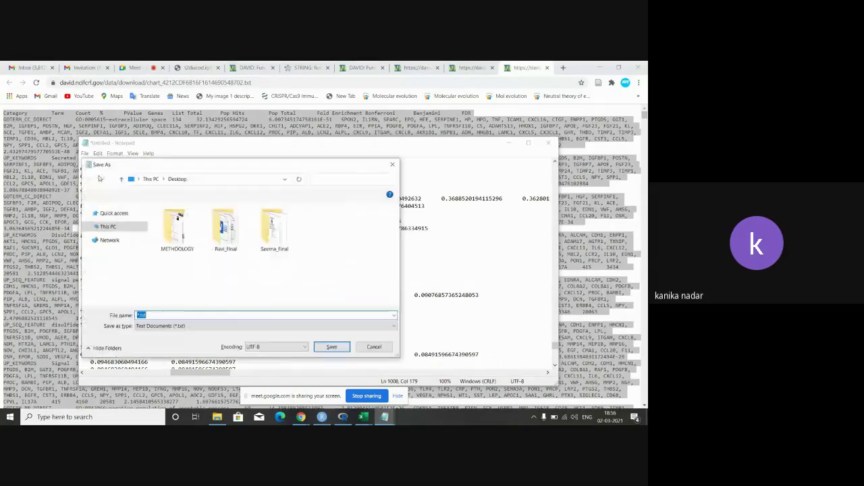
click(155, 315)
key(BackSpace)
key(BackSpace)
key(BackSpace)
key(BackSpace)
key(BackSpace)
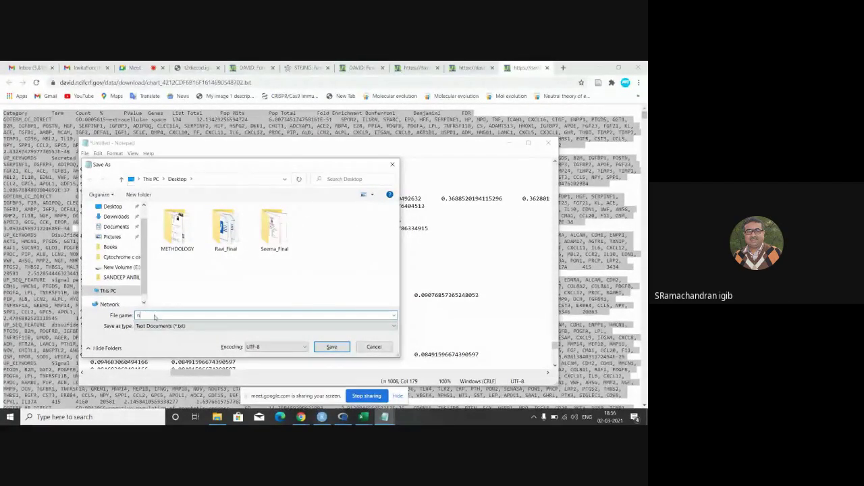
text(nephr)
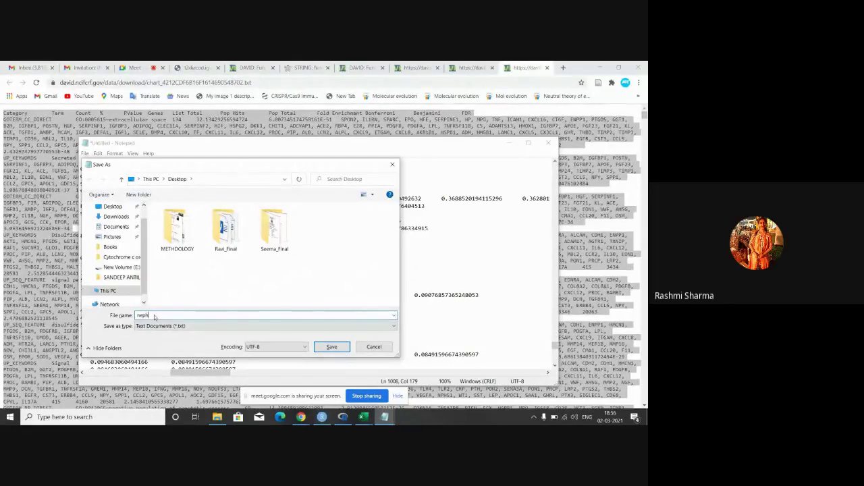
text(opathy)
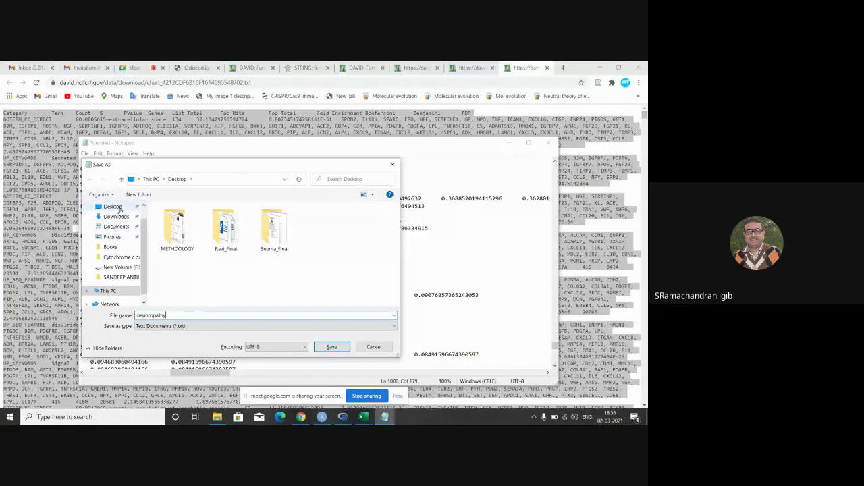
click(331, 347)
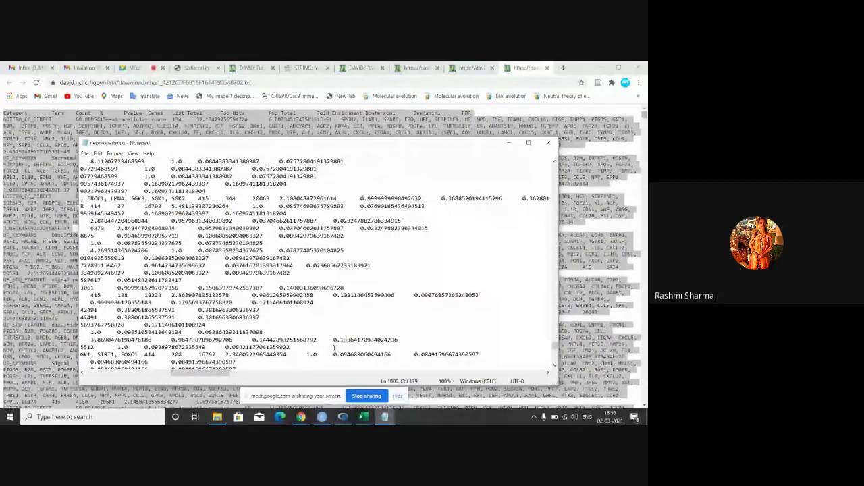
Minimize Notepad, select all of the chart text in the browser, and switch to the blank Book1 workbook in Excel.
click(509, 143)
key(ctrl+a)
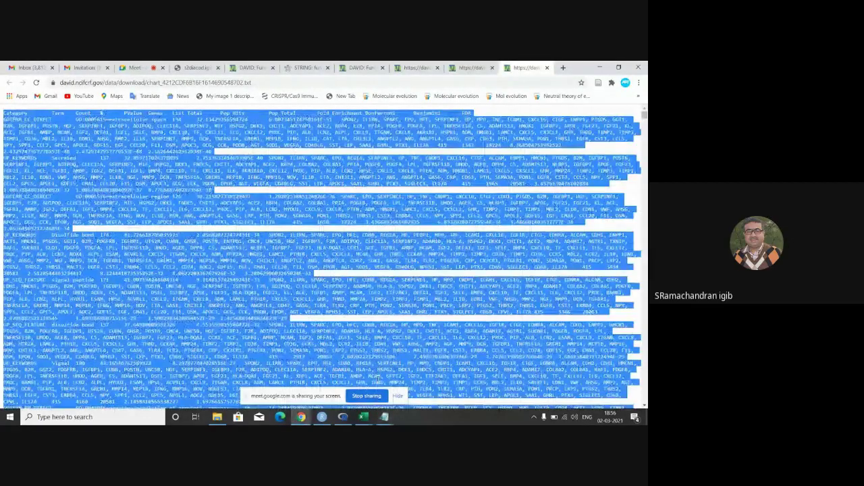
mouse_move(366, 420)
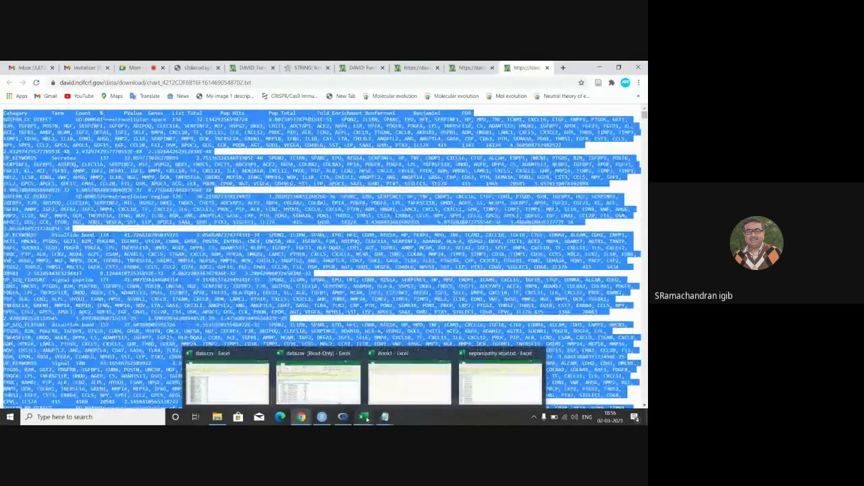
click(396, 386)
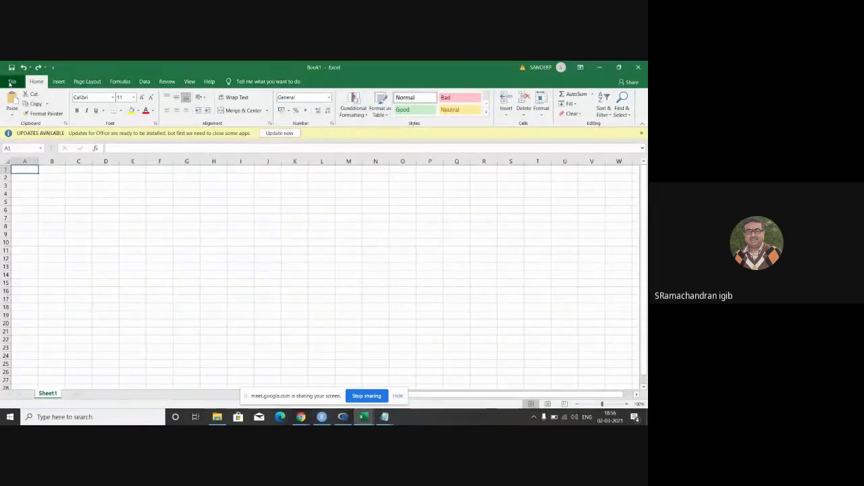
Browse the Desktop with all file types listed, and open nephropathy.txt in Excel.
click(11, 82)
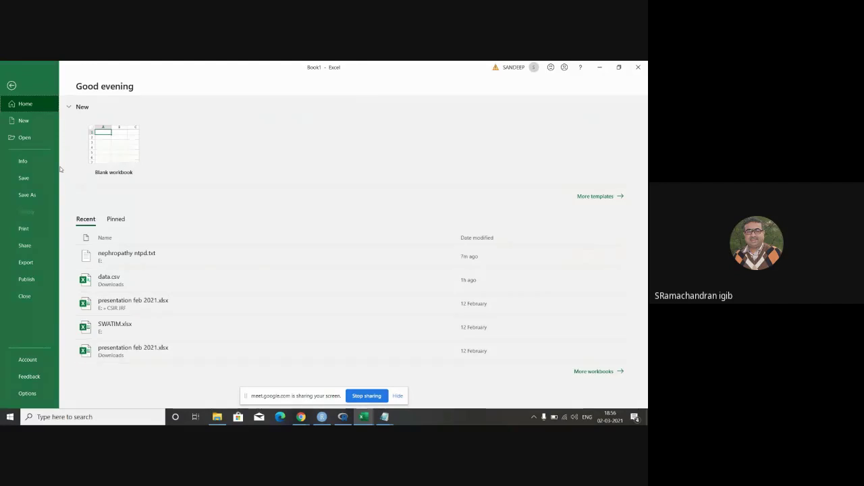
click(25, 138)
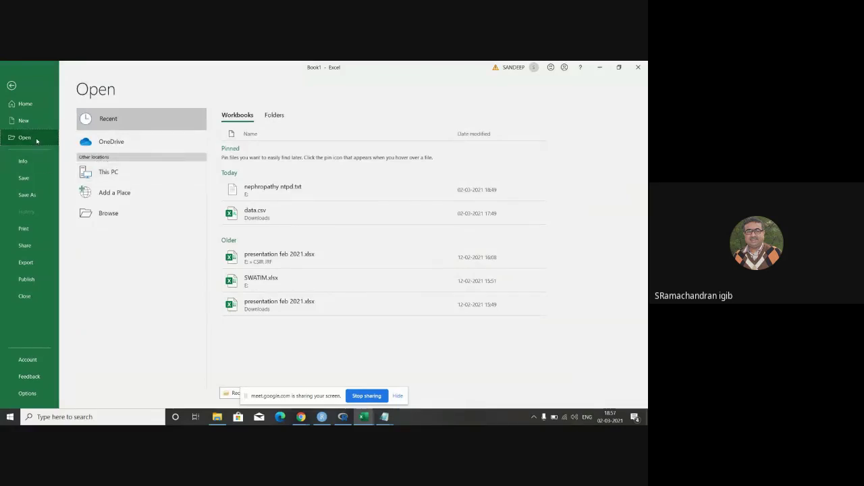
click(114, 214)
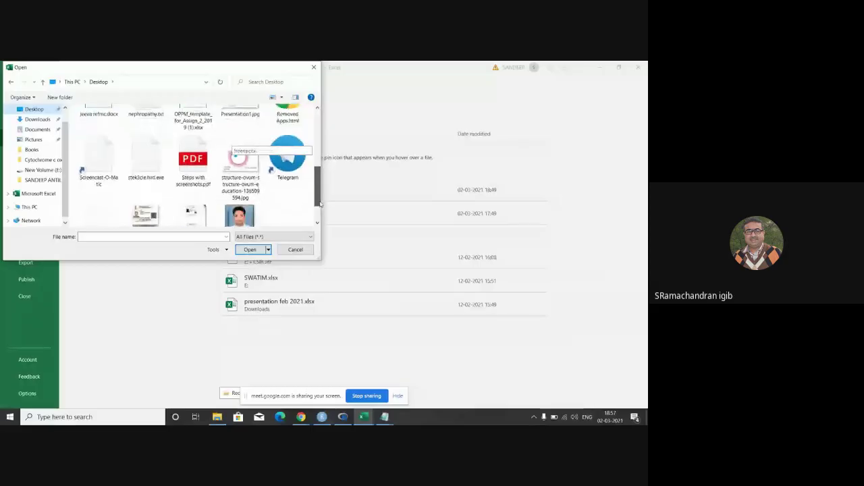
scroll(312, 215, down, 3)
scroll(312, 215, up, 2)
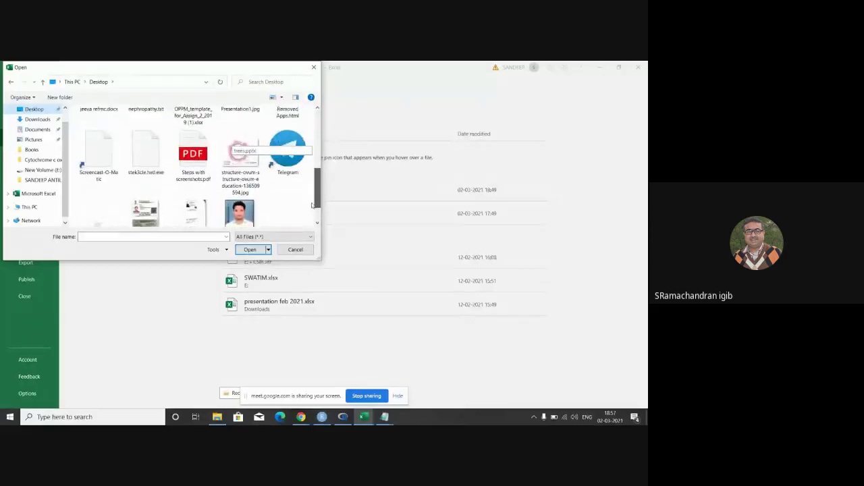
click(98, 236)
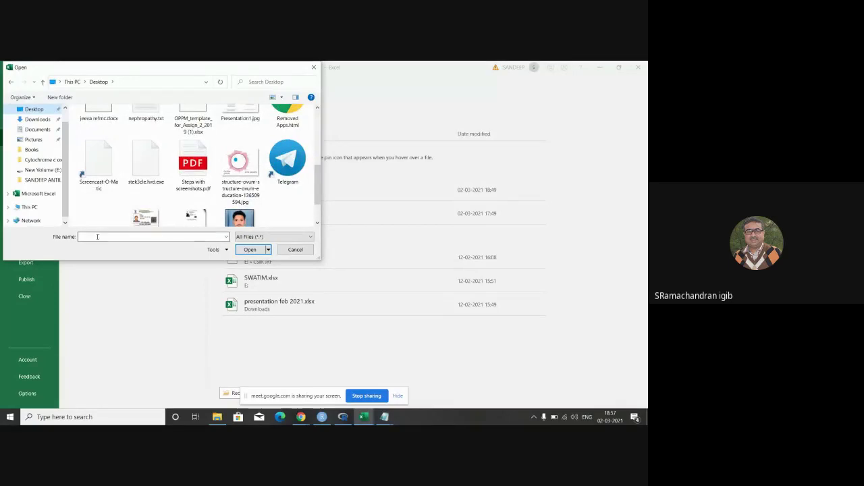
text(ne)
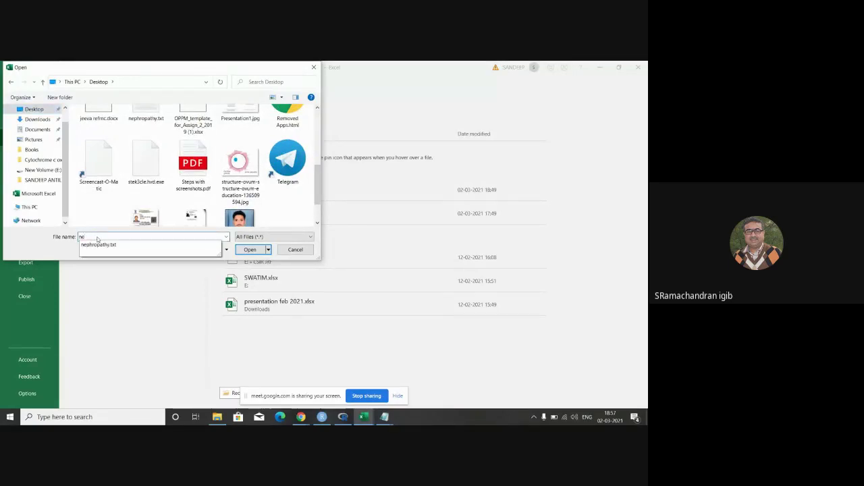
text(ph)
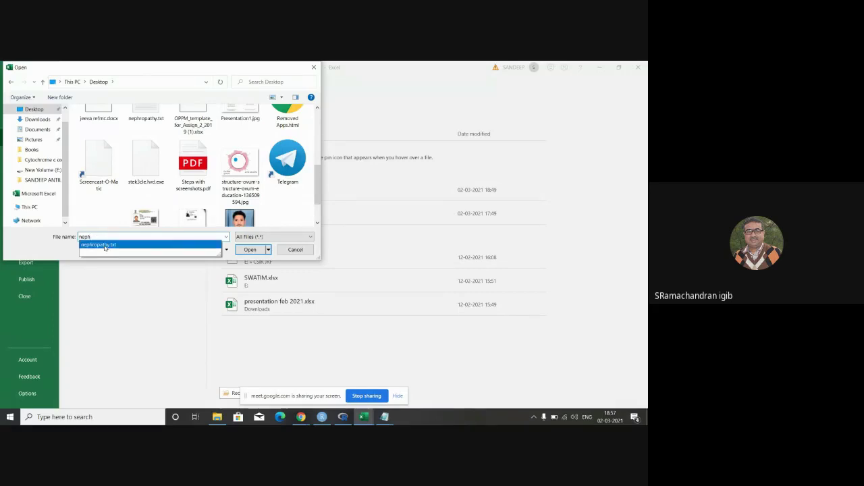
click(104, 245)
click(251, 250)
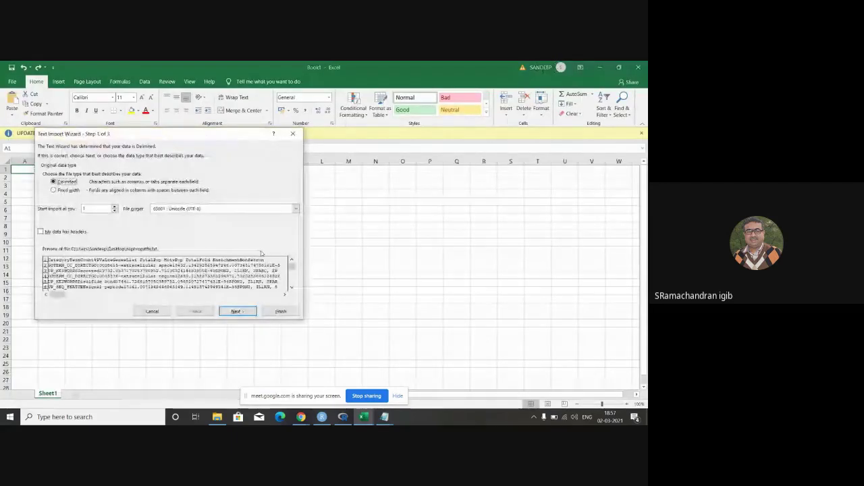
Import the text as delimited data with the Tab delimiter and the General column format.
click(237, 311)
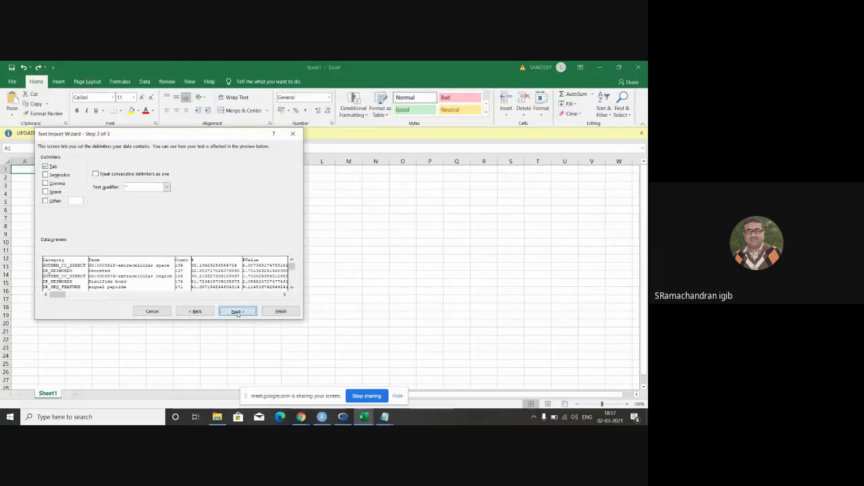
click(237, 312)
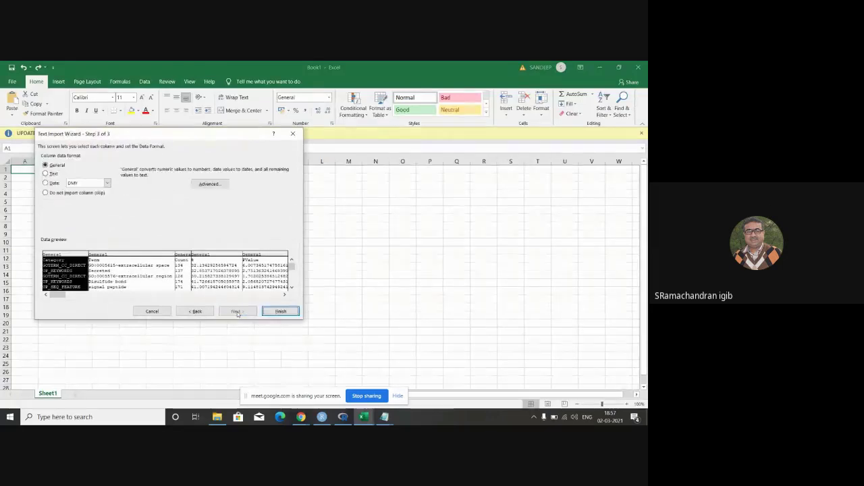
click(281, 311)
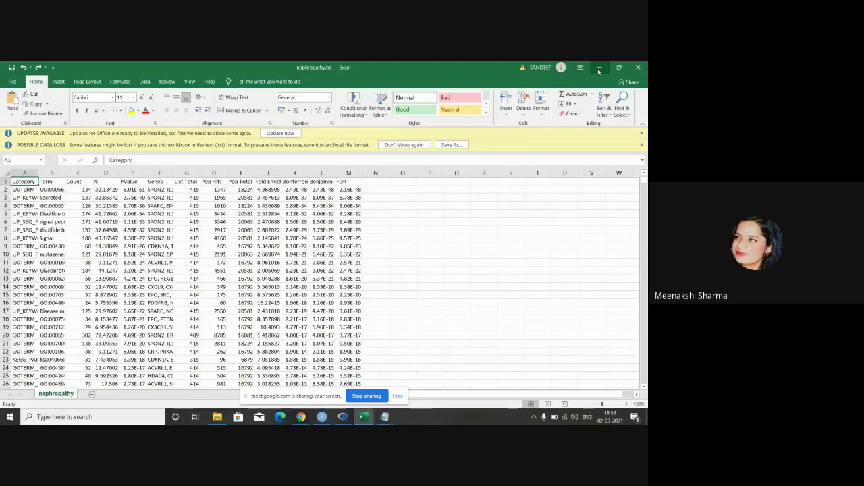
Minimize the Excel workbooks to return to the Google Meet page, and stop sharing the screen.
key(ctrl+n)
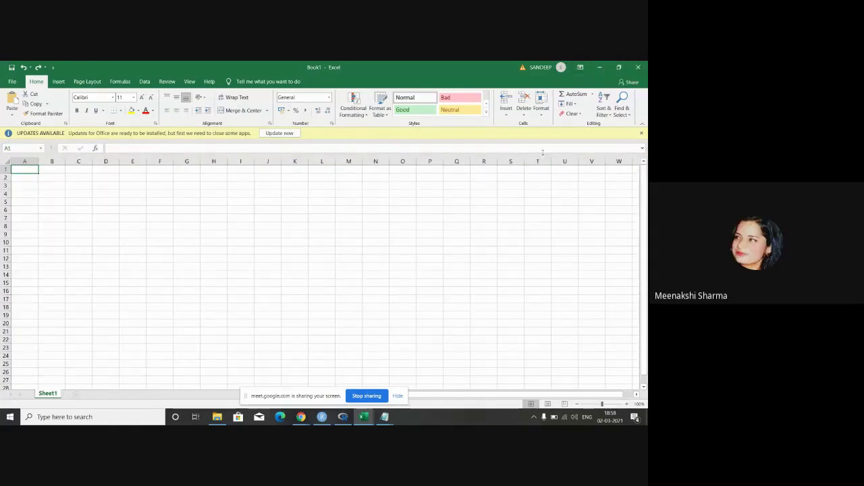
click(602, 68)
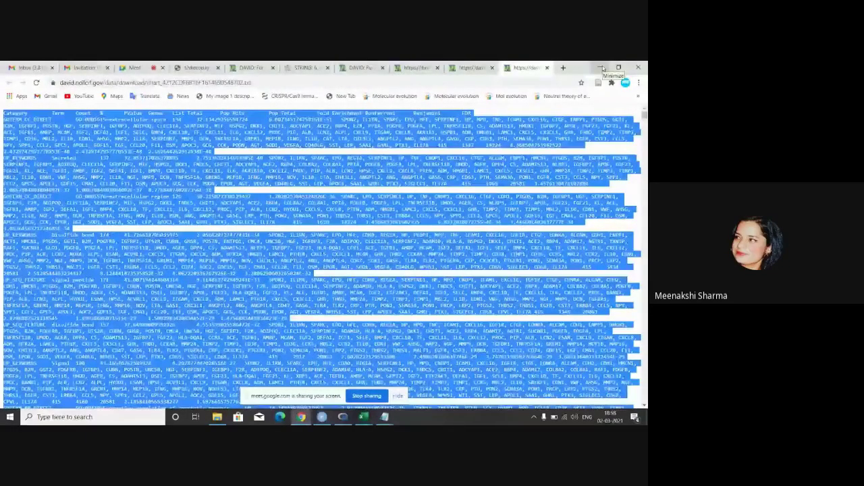
click(138, 68)
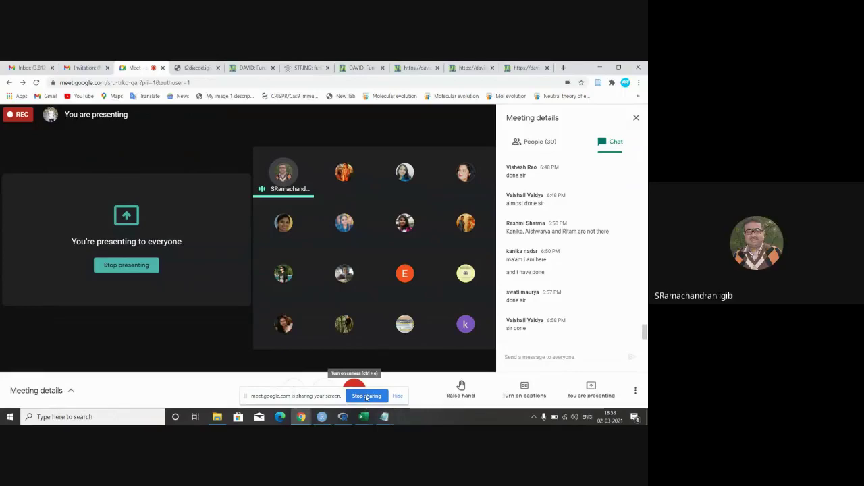
click(365, 397)
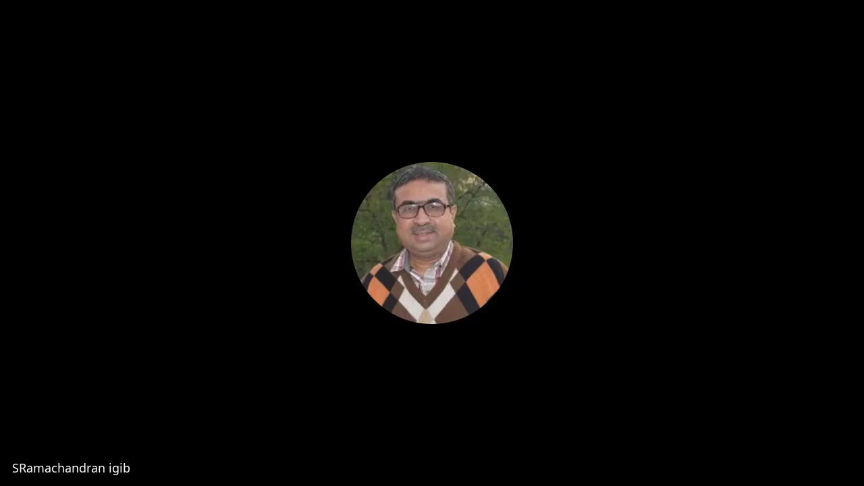
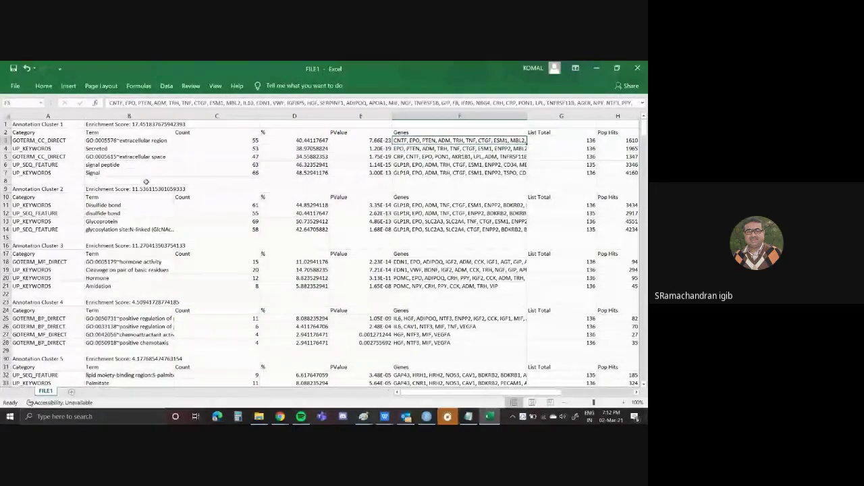
Examine the first annotation cluster in FILE1, from the extracellular region term, count and genes across to the fold enrichment, Bonferroni, Benjamini and FDR columns.
scroll(150, 240, down, 1)
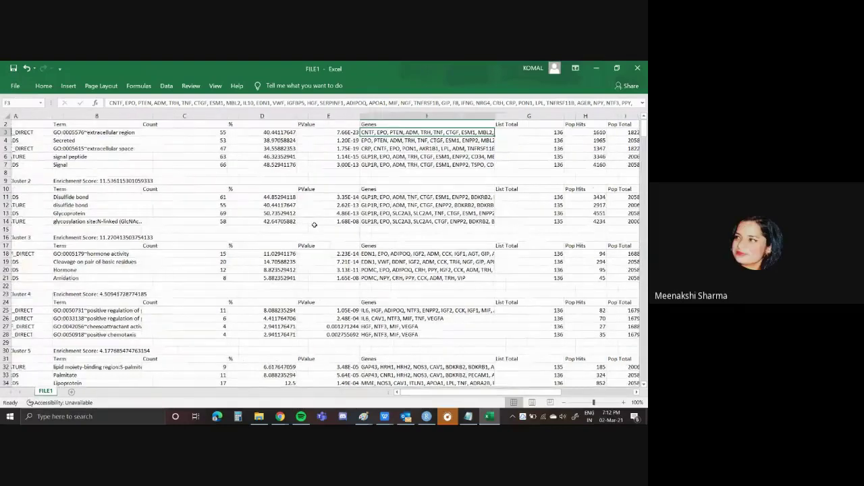
scroll(314, 225, right, 1)
scroll(314, 224, left, 1)
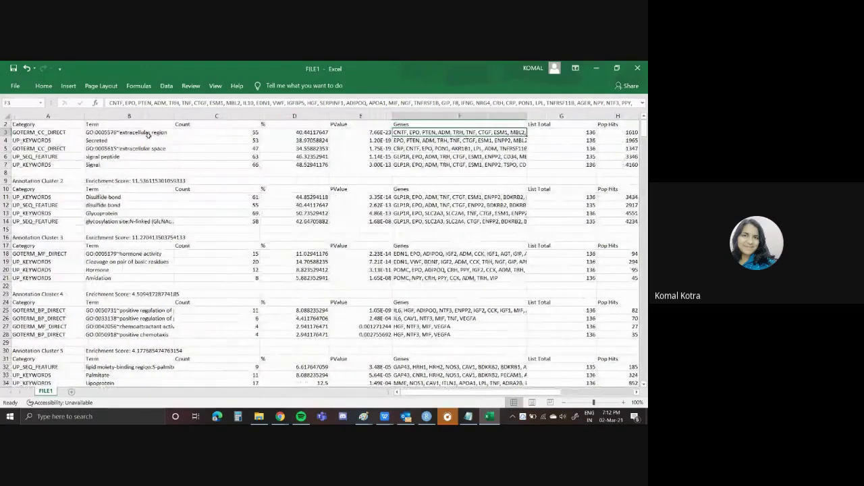
click(120, 132)
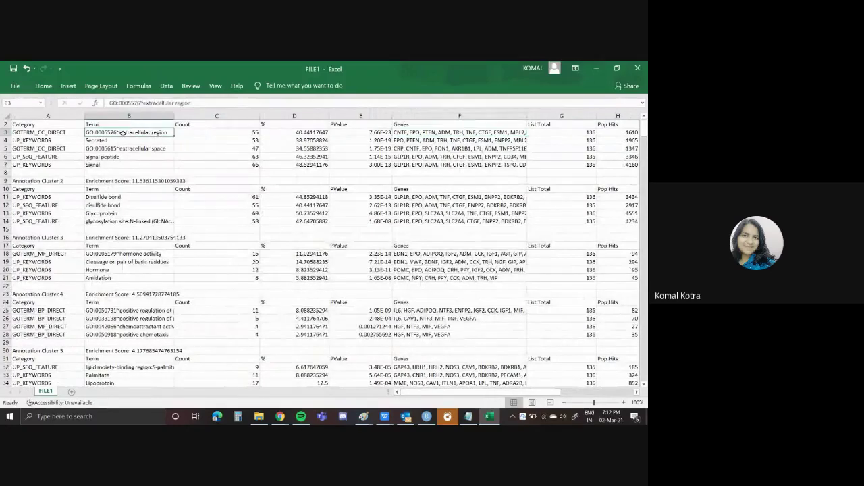
click(243, 134)
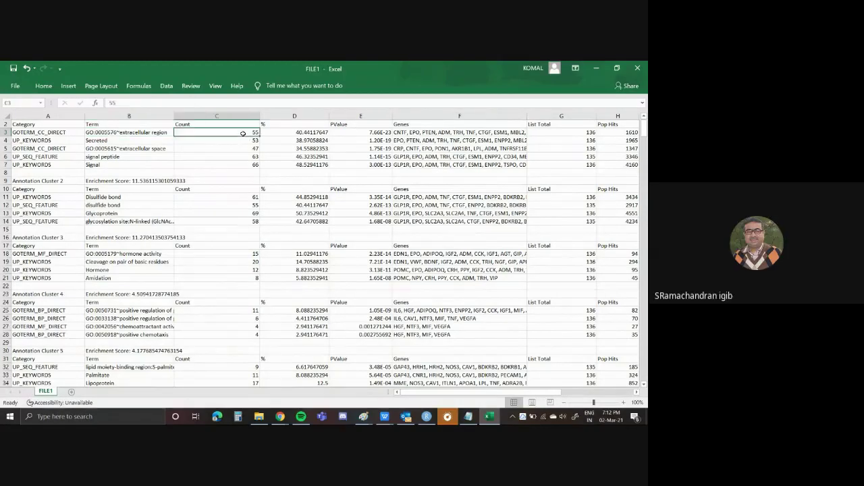
click(402, 133)
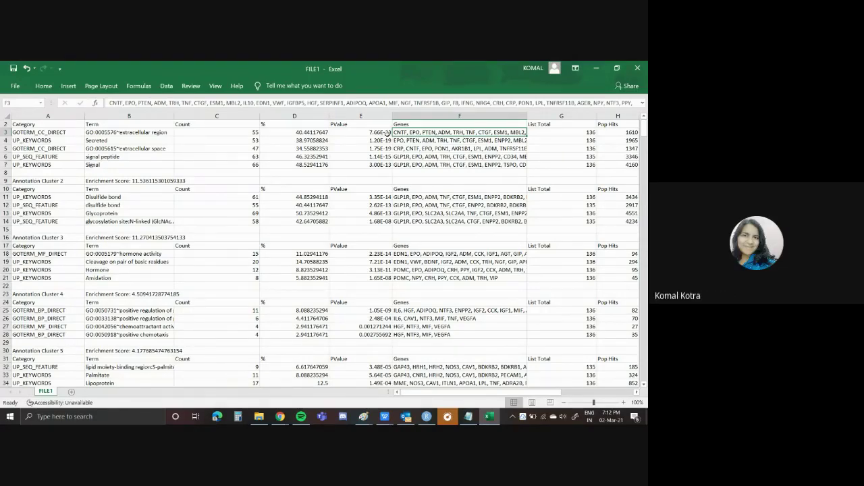
scroll(458, 167, right, 2)
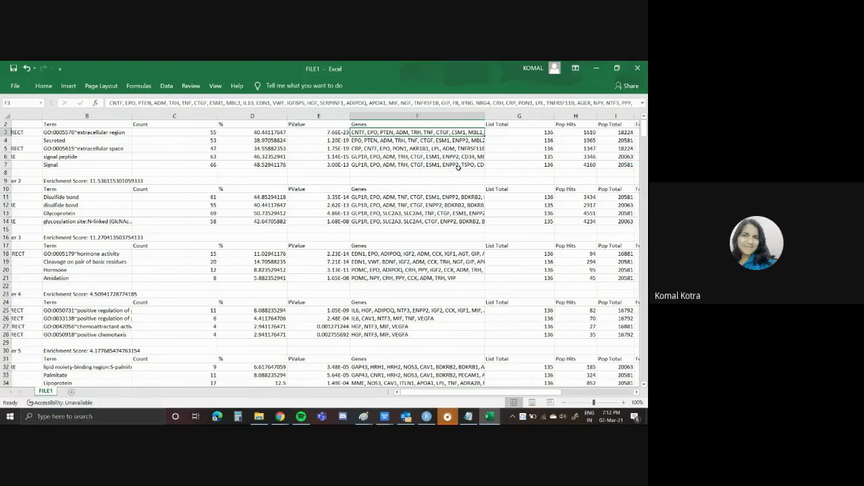
scroll(459, 158, right, 4)
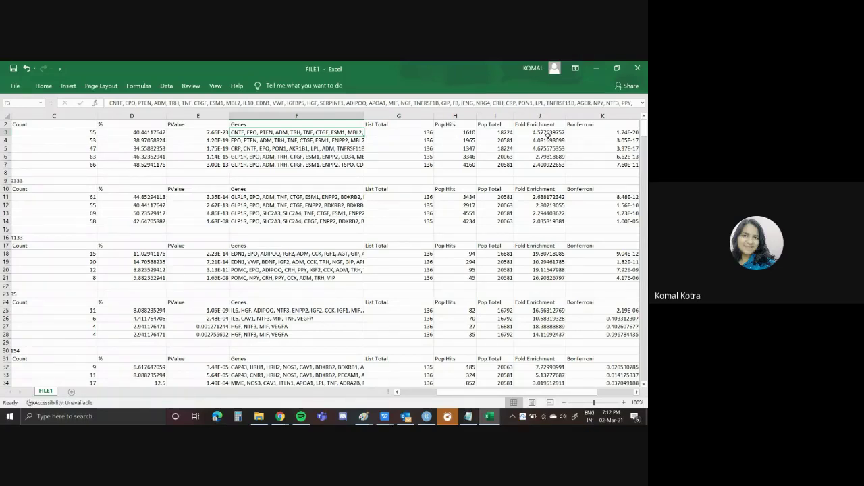
scroll(565, 138, right, 1)
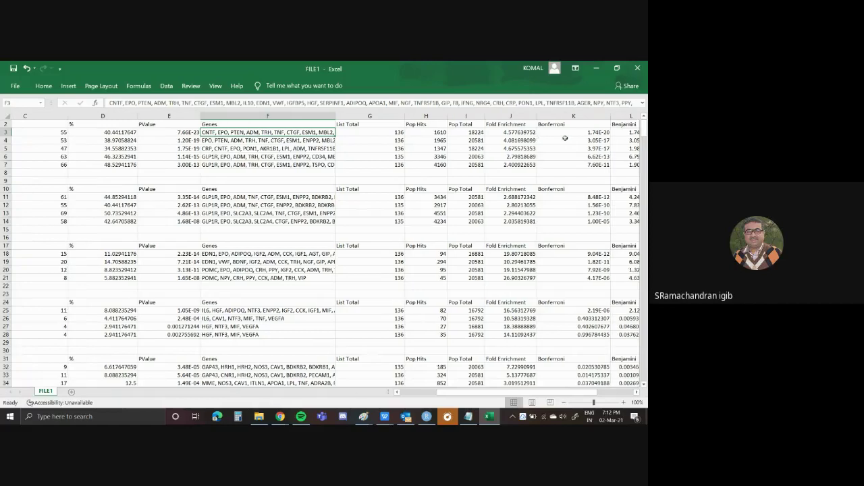
scroll(565, 138, right, 2)
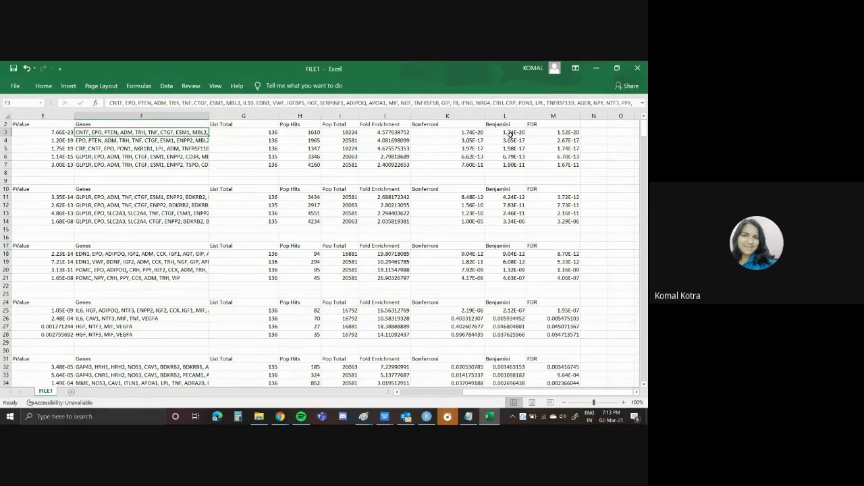
Check the first cluster's Bonferroni value, and compare the fold enrichment values down to the Hormone and Amidation rows of Annotation Cluster 3.
click(471, 133)
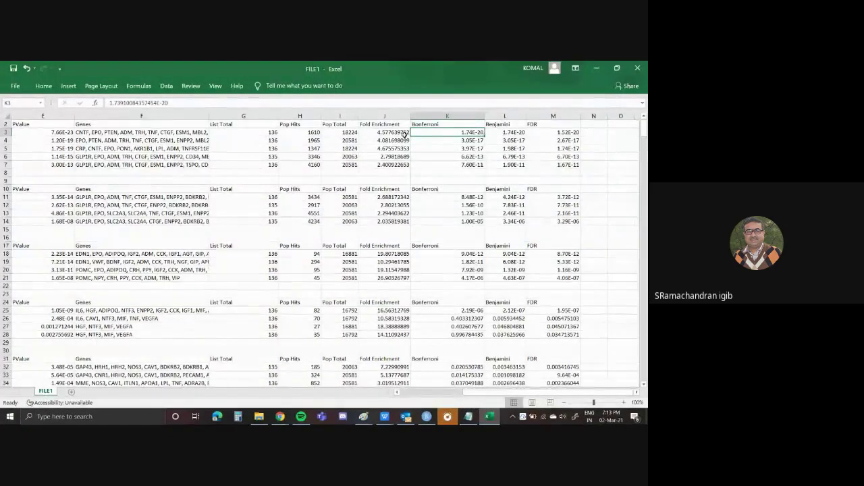
scroll(380, 138, left, 1)
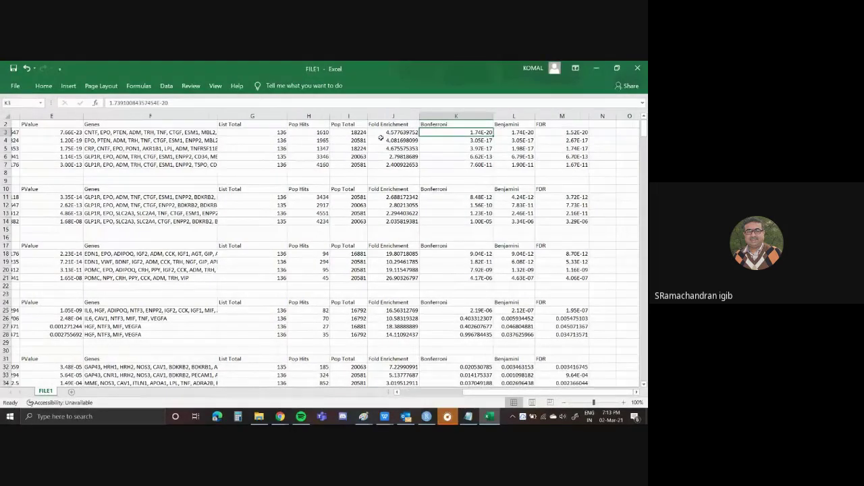
scroll(380, 137, left, 5)
scroll(381, 137, right, 3)
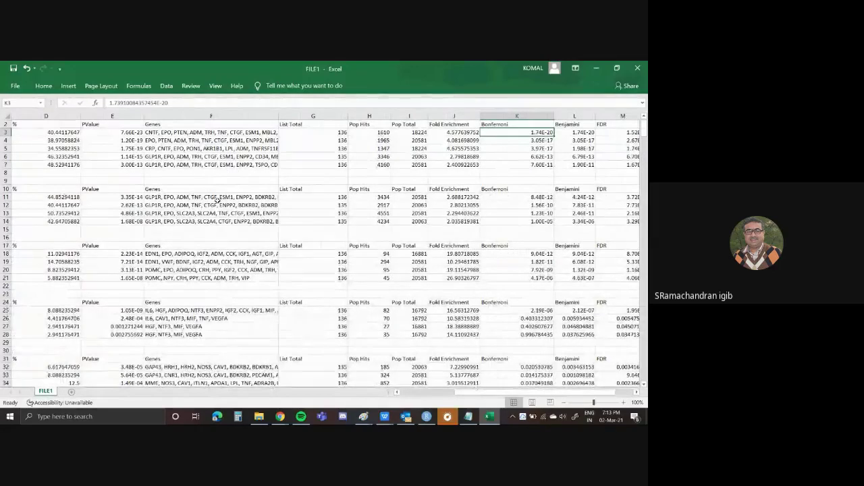
click(448, 126)
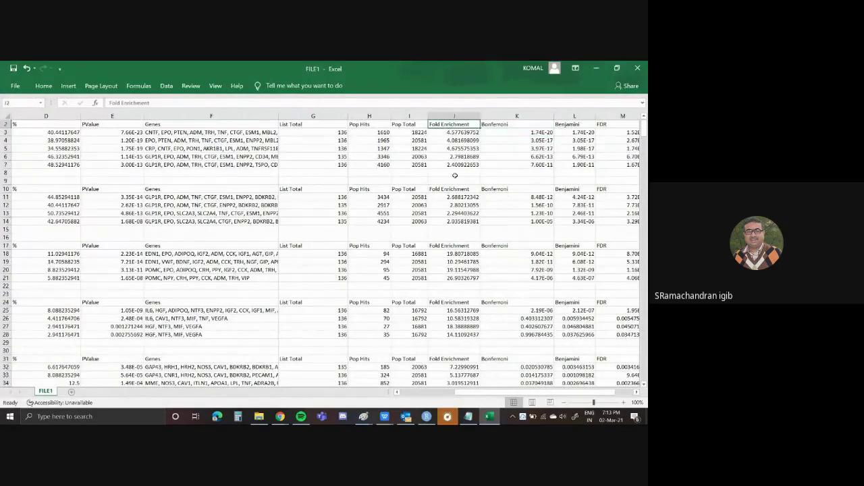
scroll(454, 176, down, 2)
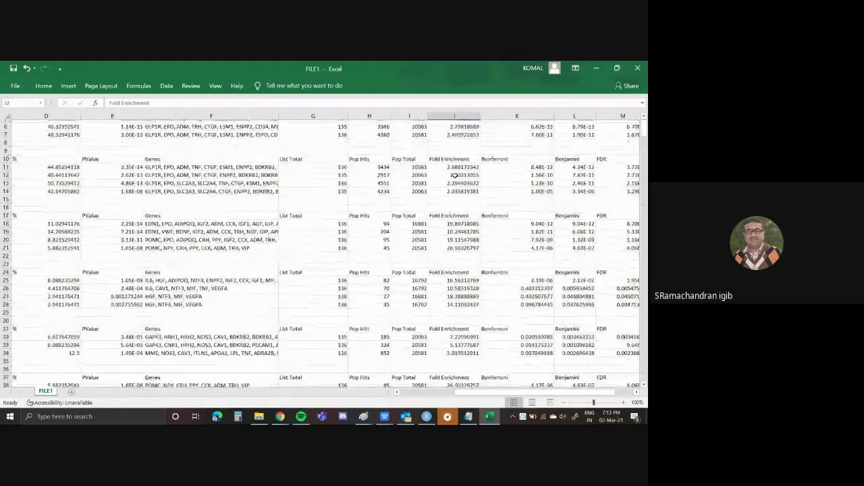
scroll(455, 176, down, 3)
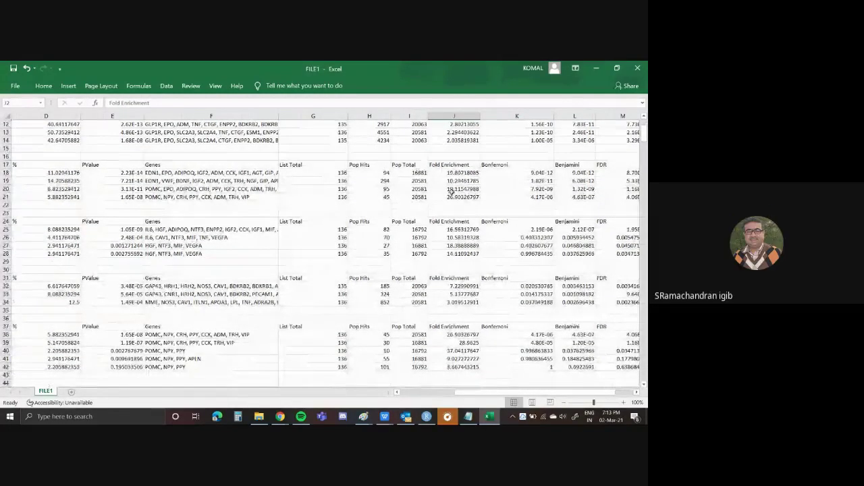
click(451, 196)
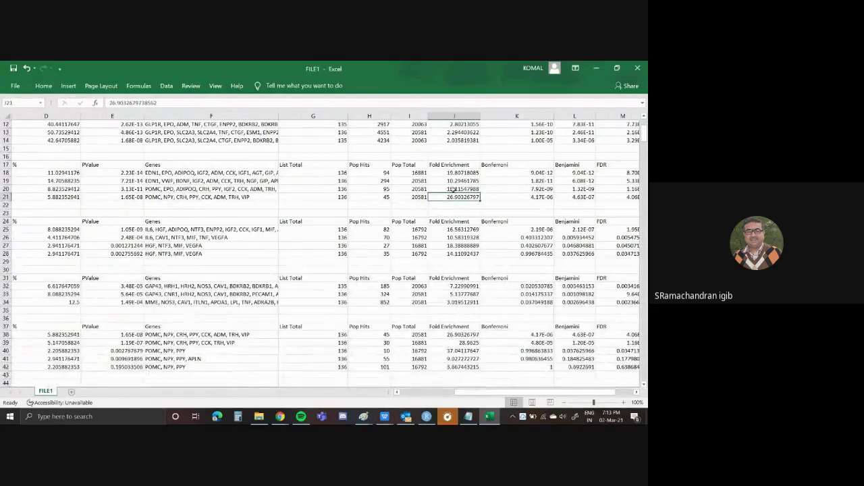
click(452, 190)
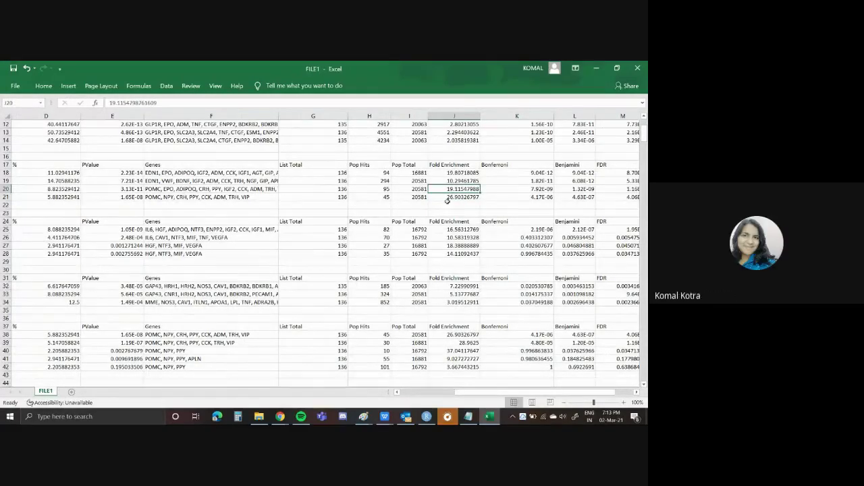
Read Annotation Cluster 3 across, relating the hormone activity, Hormone and Amidation terms to their counts, p-values, genes and fold enrichment.
scroll(448, 201, up, 1)
scroll(383, 200, left, 1)
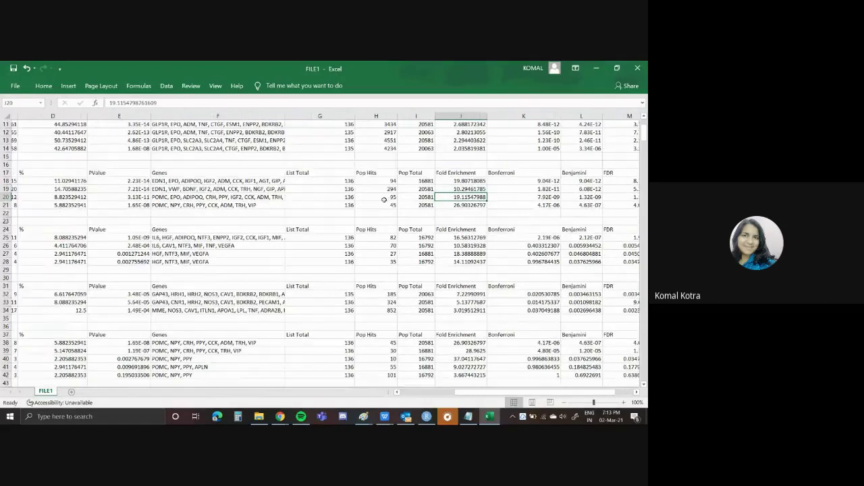
scroll(383, 200, left, 4)
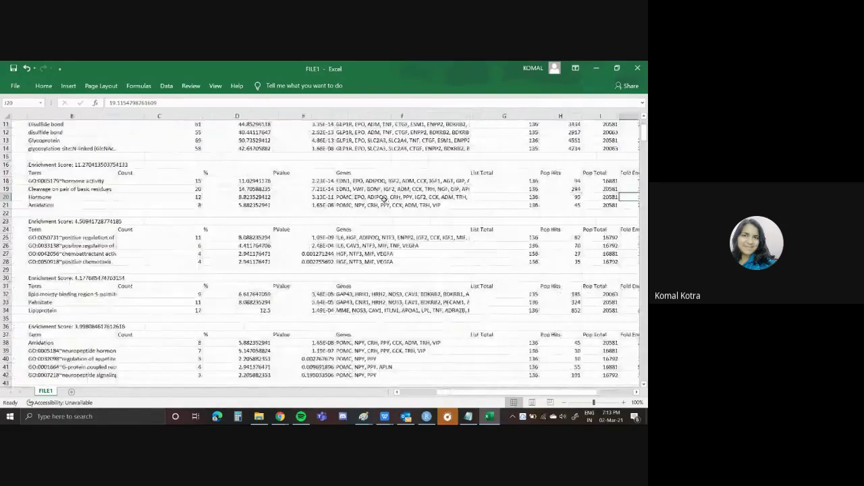
scroll(500, 206, right, 6)
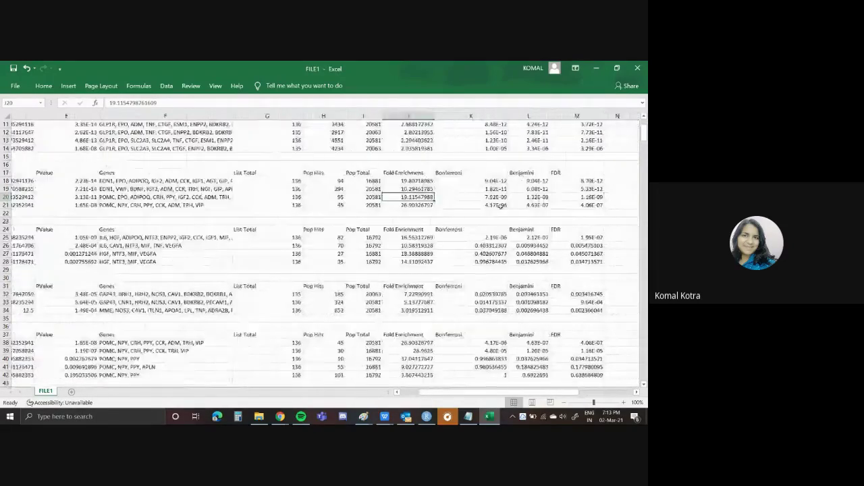
scroll(151, 195, left, 8)
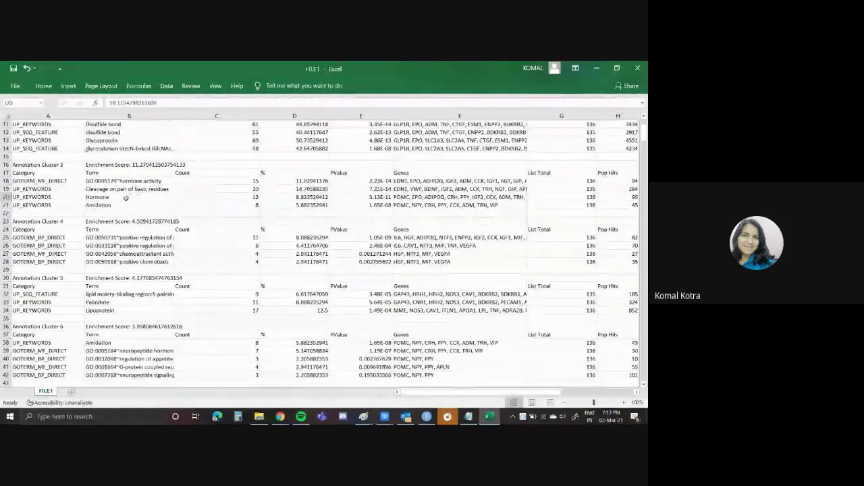
scroll(123, 210, up, 1)
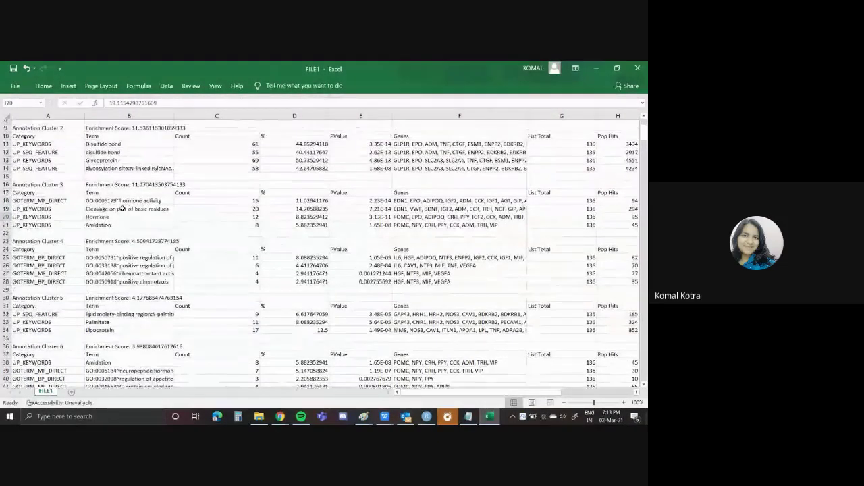
scroll(122, 210, down, 1)
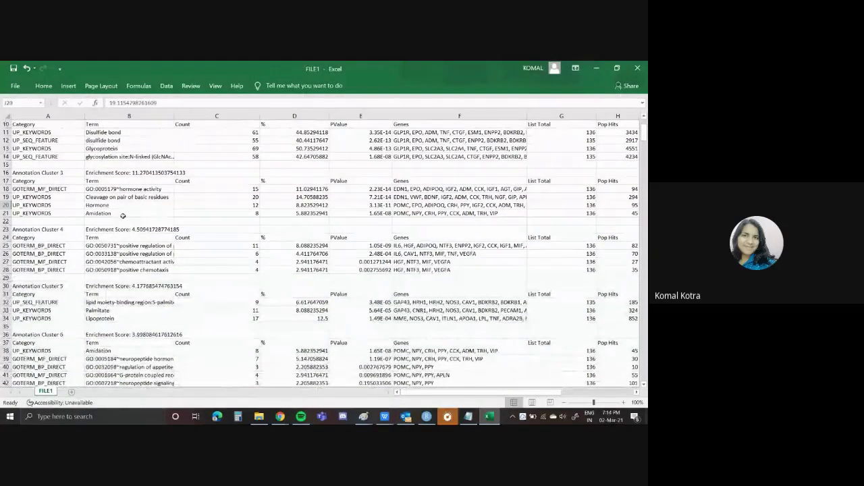
scroll(176, 209, right, 5)
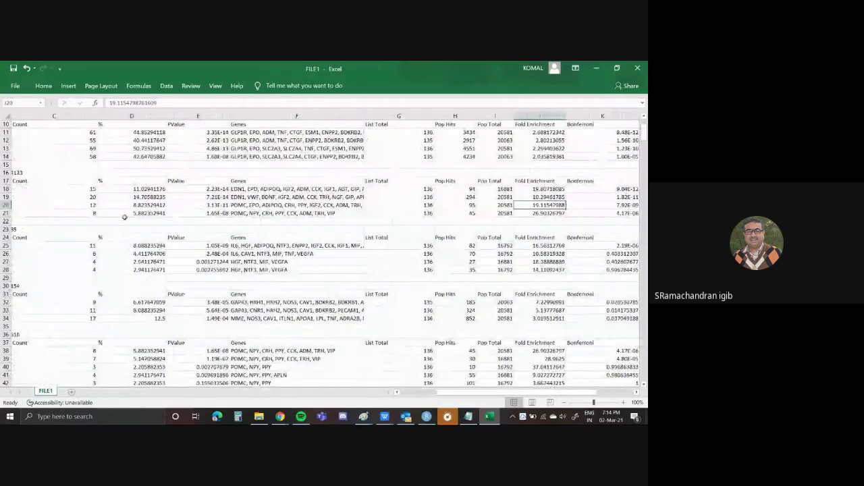
scroll(124, 216, left, 5)
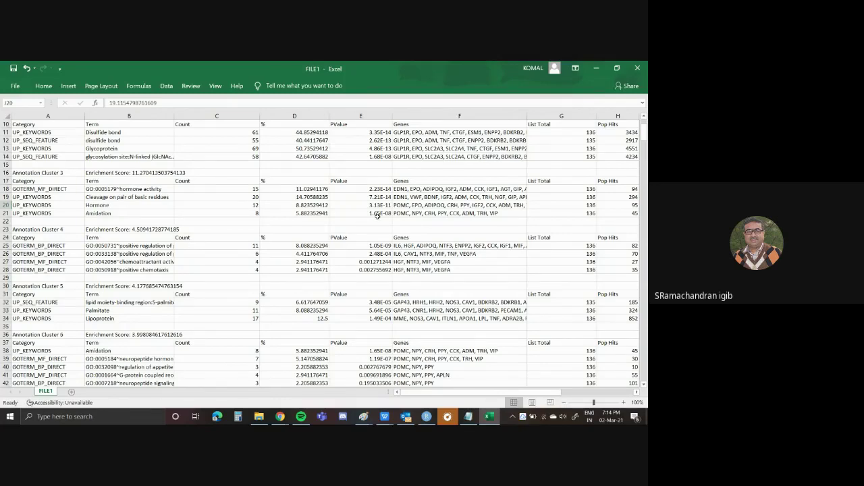
scroll(377, 215, right, 2)
scroll(531, 214, right, 2)
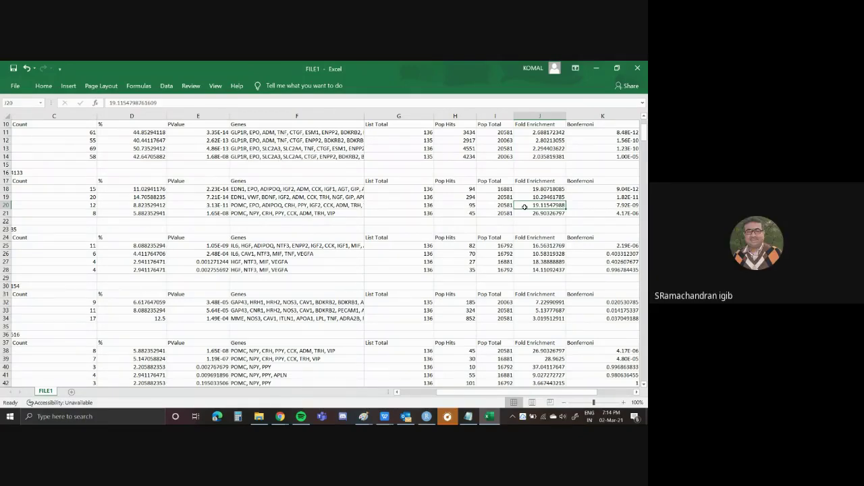
scroll(524, 207, left, 2)
scroll(525, 208, right, 2)
Examine the regulation of appetite row in Annotation Cluster 6, matching its fold enrichment to the GO term, count and genes.
scroll(553, 324, down, 3)
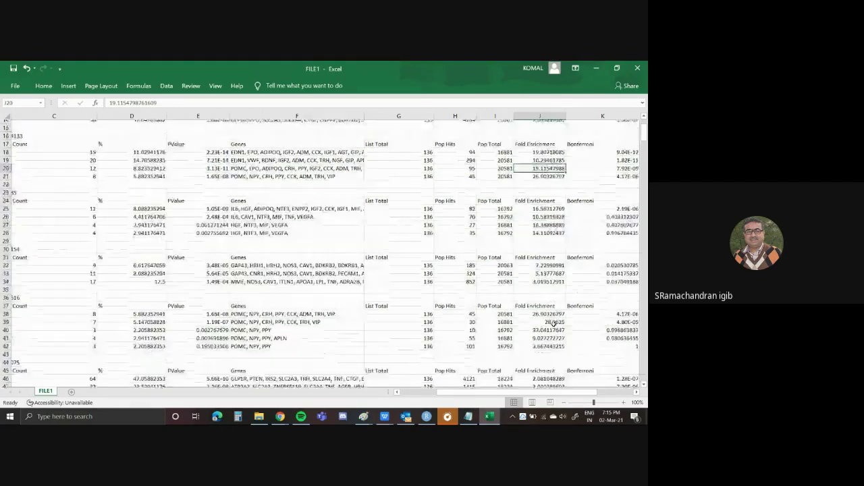
click(545, 311)
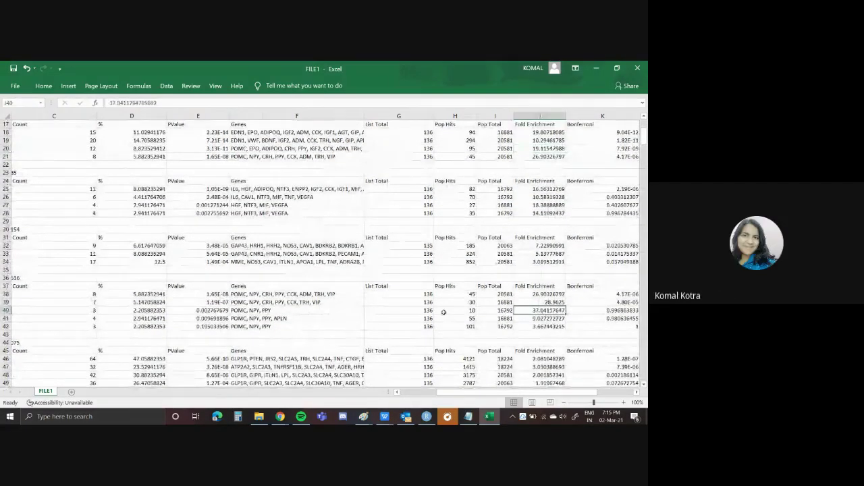
scroll(443, 312, left, 3)
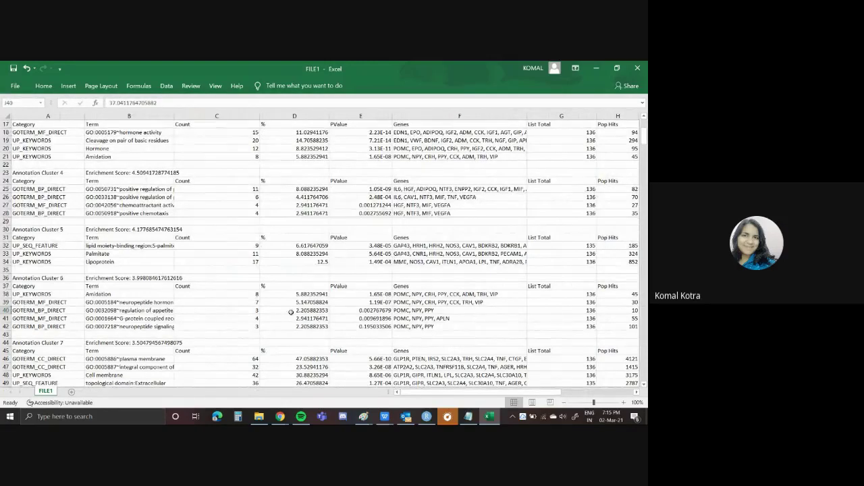
scroll(335, 313, right, 2)
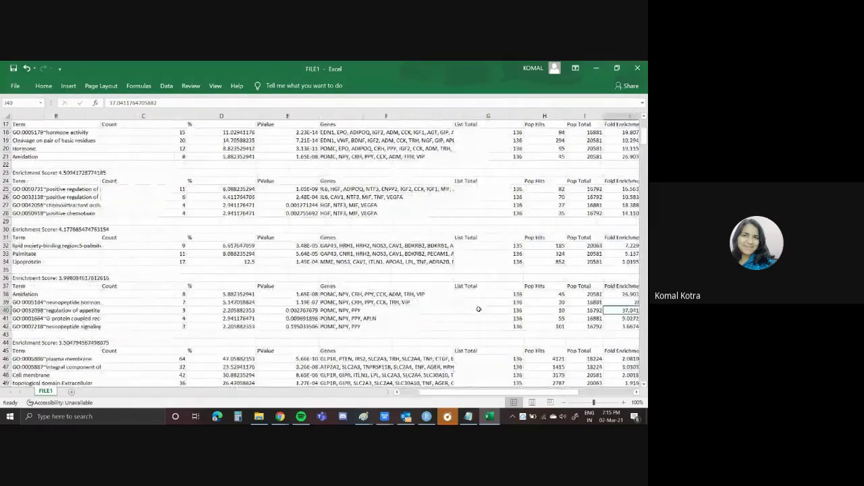
scroll(592, 317, right, 2)
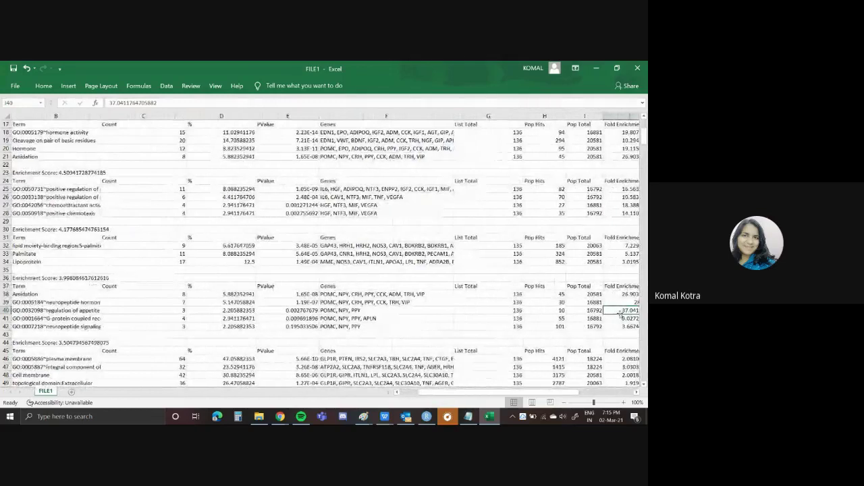
scroll(472, 312, left, 2)
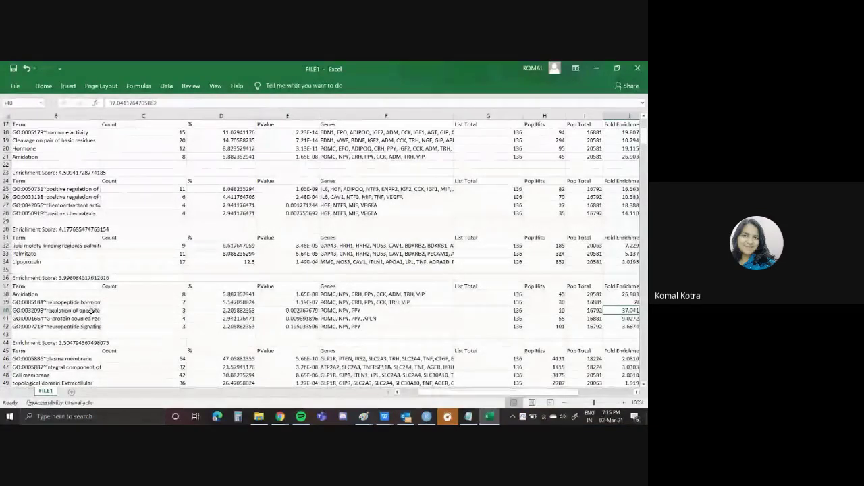
click(90, 310)
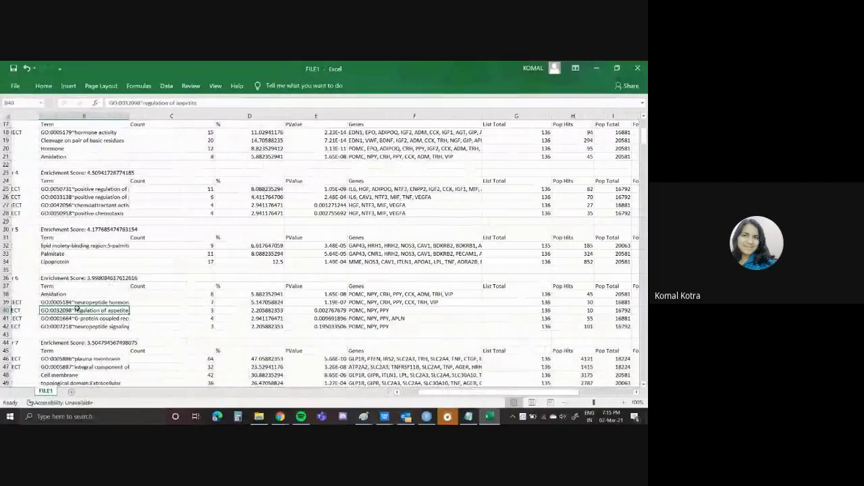
scroll(76, 307, right, 1)
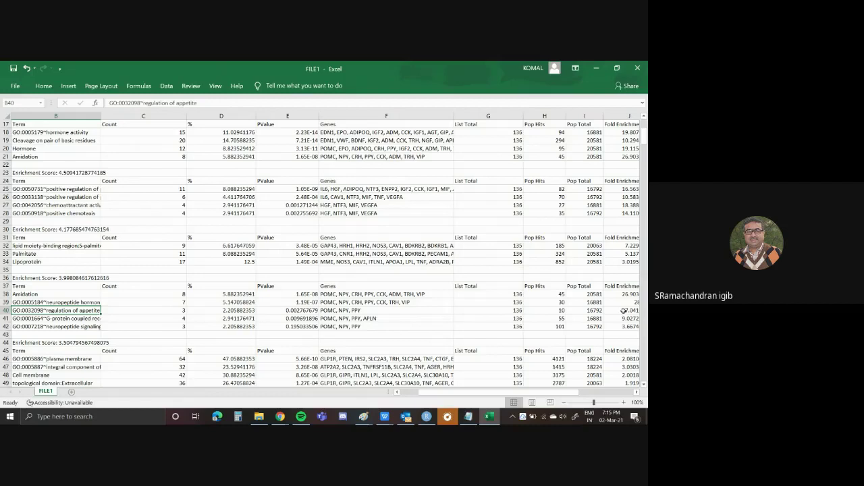
Look through the following clusters for the antifungal humoral response term and select its cell.
scroll(624, 311, down, 7)
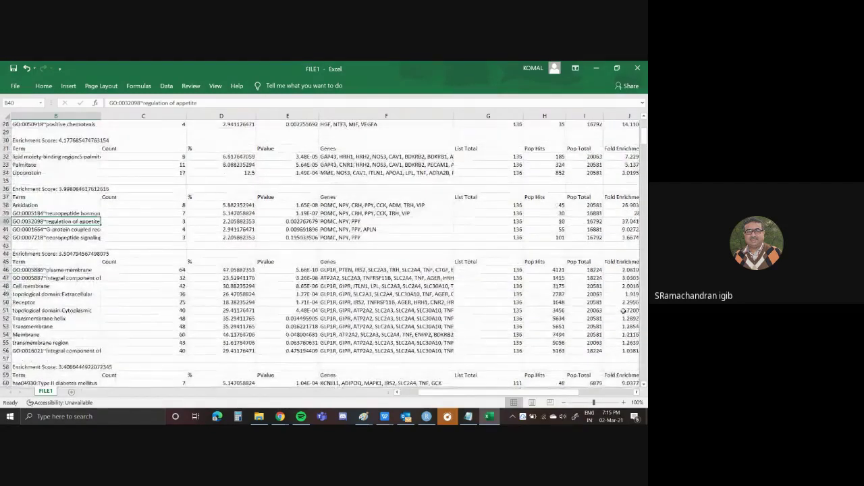
scroll(623, 310, down, 2)
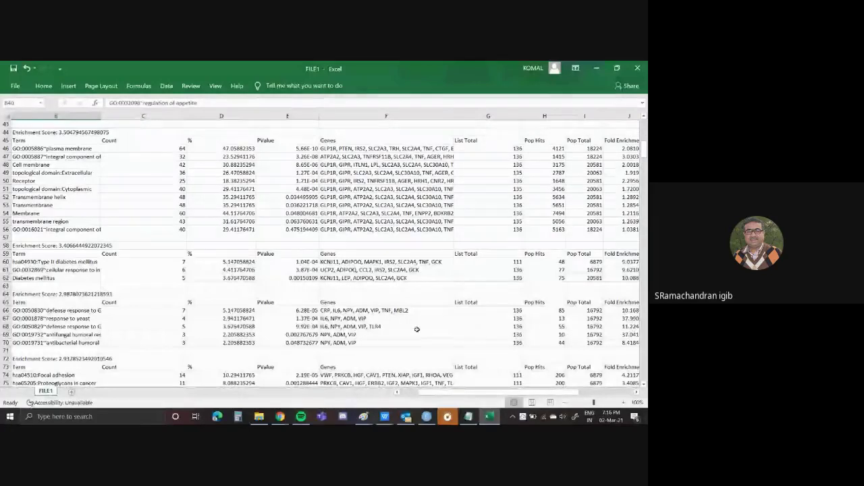
click(54, 334)
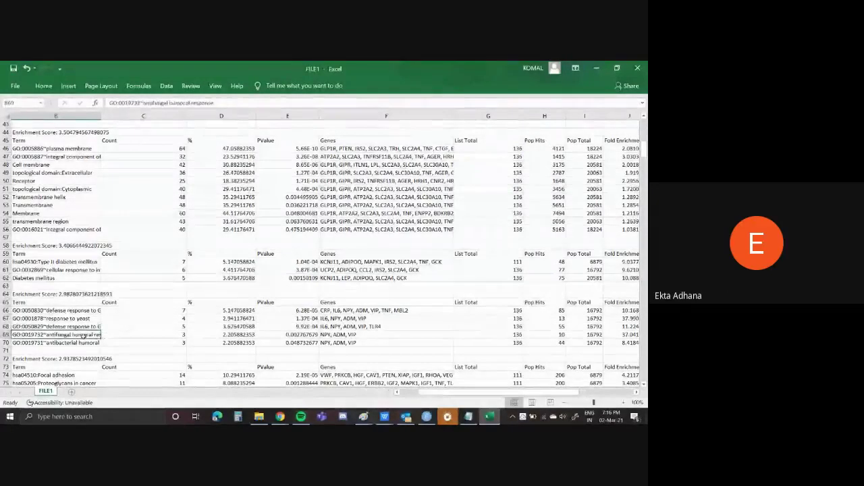
Return to the regulation of appetite row in Annotation Cluster 6, and inspect its gene list alongside the neighbouring clusters.
scroll(273, 304, up, 14)
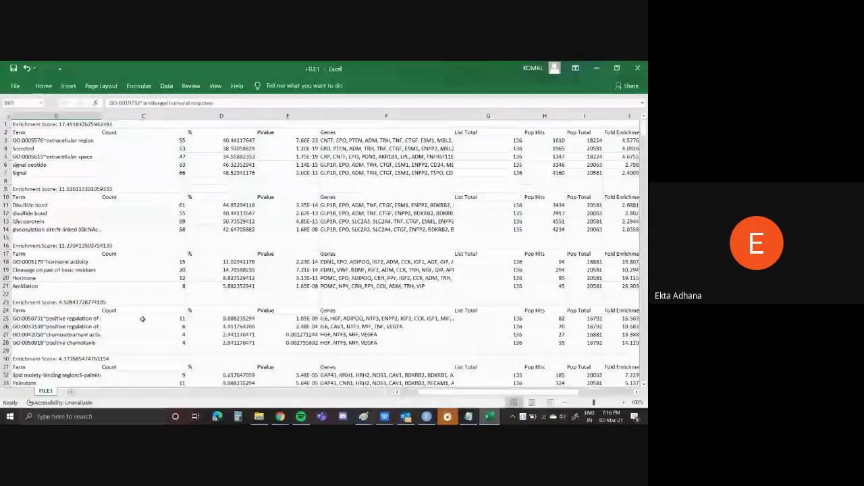
scroll(142, 319, down, 1)
scroll(142, 319, down, 3)
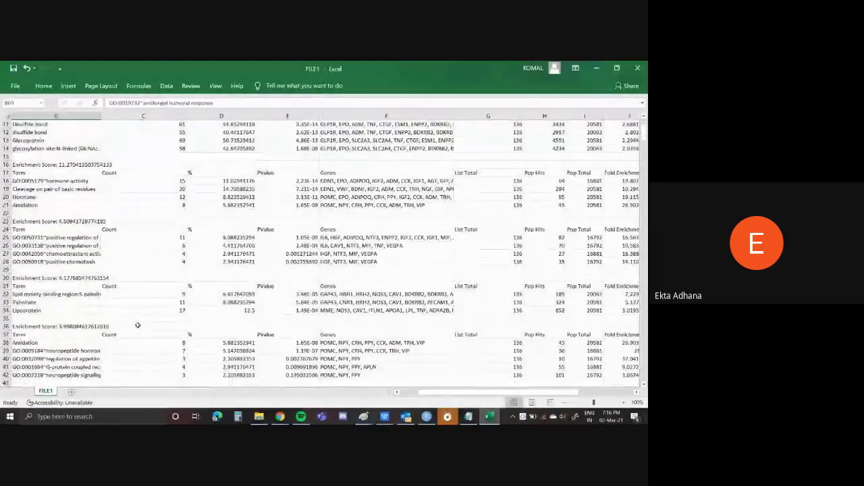
scroll(136, 328, down, 1)
scroll(135, 327, down, 1)
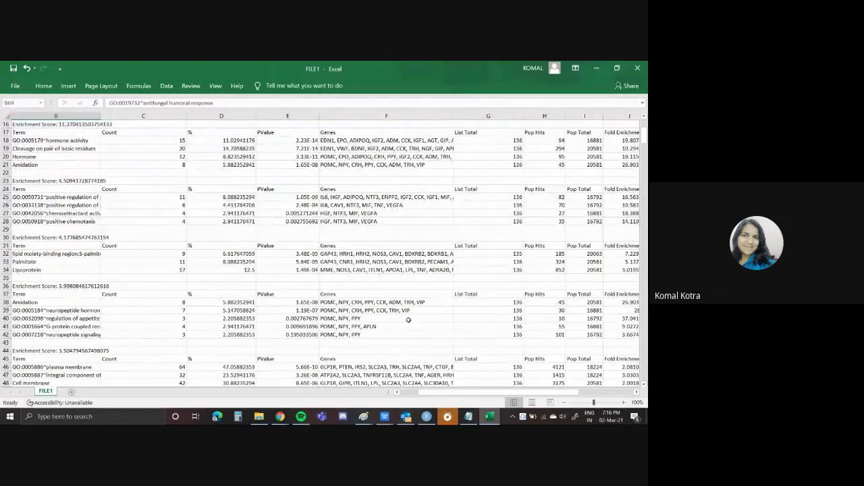
click(389, 317)
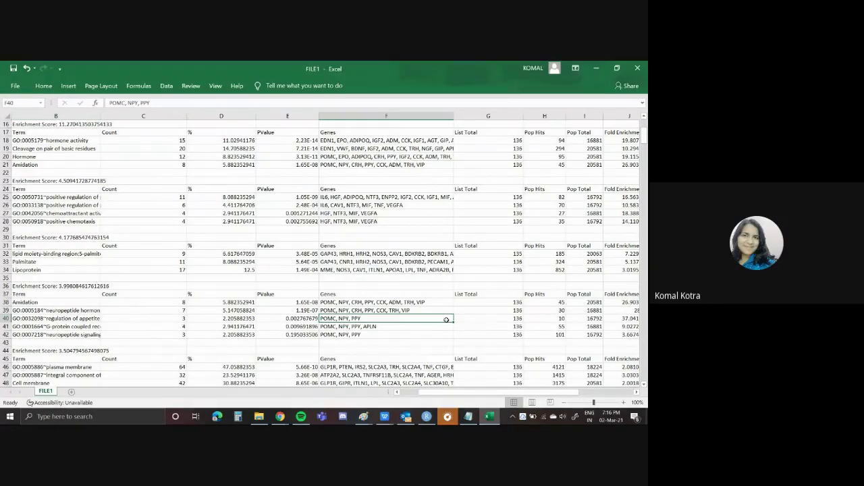
scroll(446, 320, right, 1)
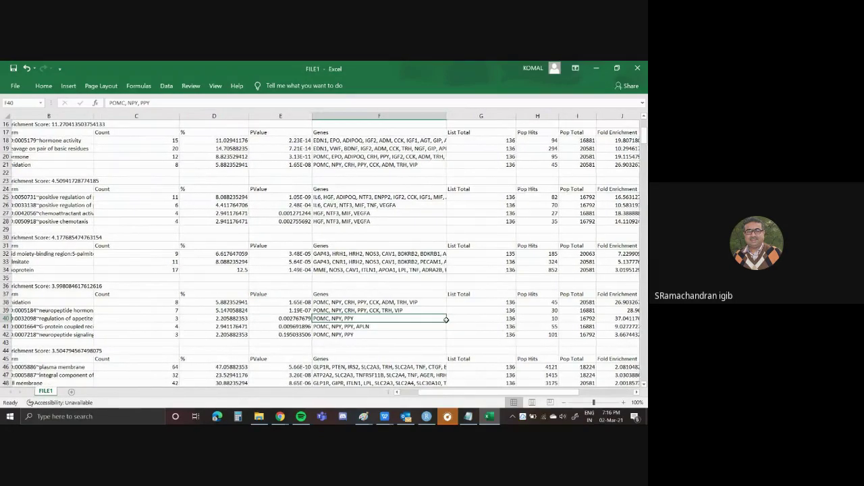
scroll(446, 319, left, 1)
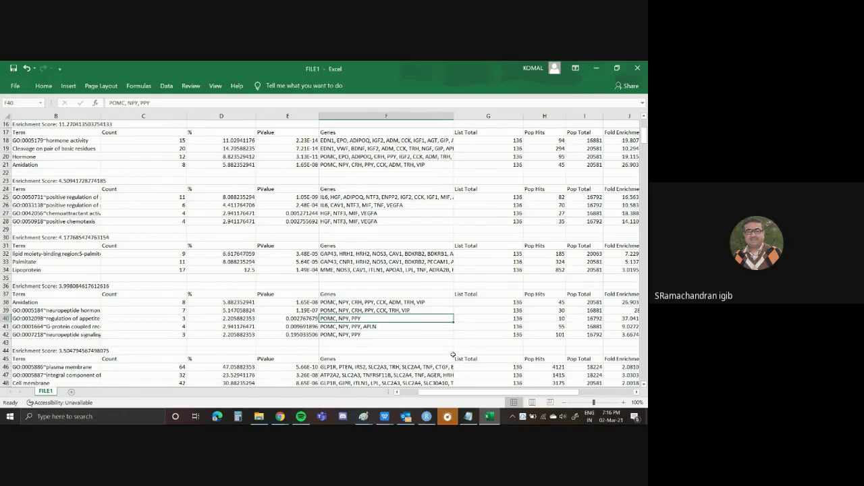
scroll(453, 354, down, 2)
scroll(453, 355, down, 1)
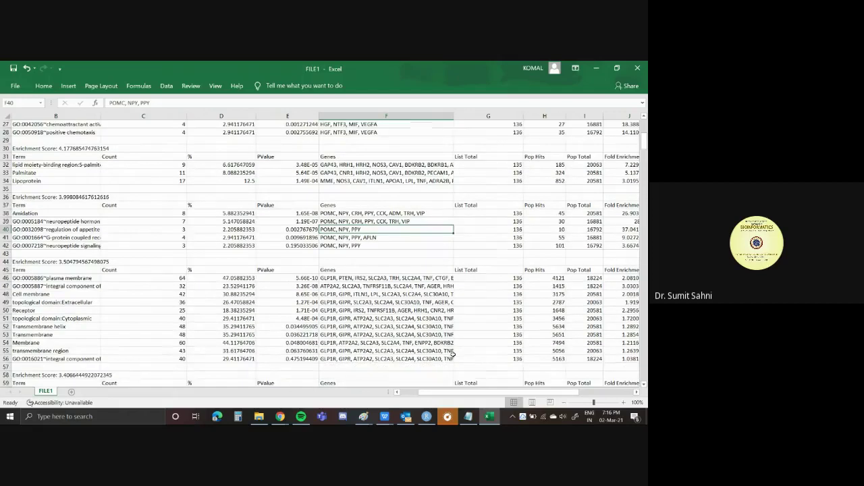
Find the antifungal humoral response term in Annotation Cluster 9 and select its fold enrichment value.
scroll(453, 354, right, 1)
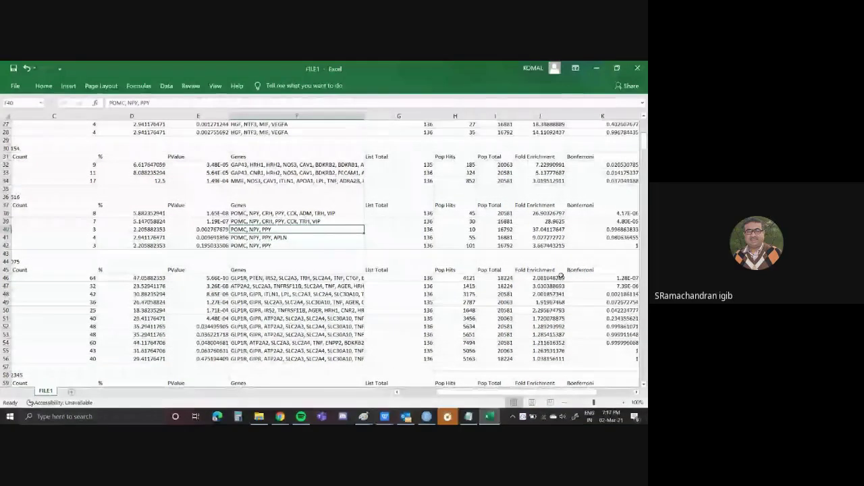
scroll(546, 309, down, 3)
scroll(545, 309, down, 3)
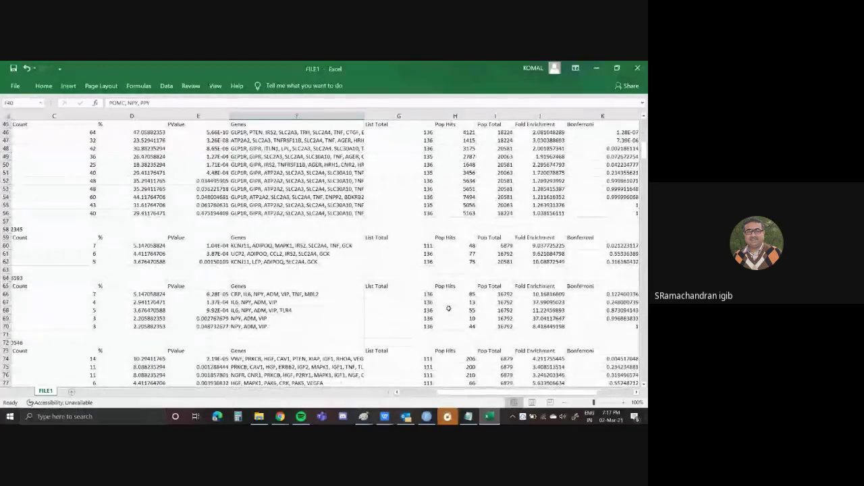
scroll(220, 315, left, 3)
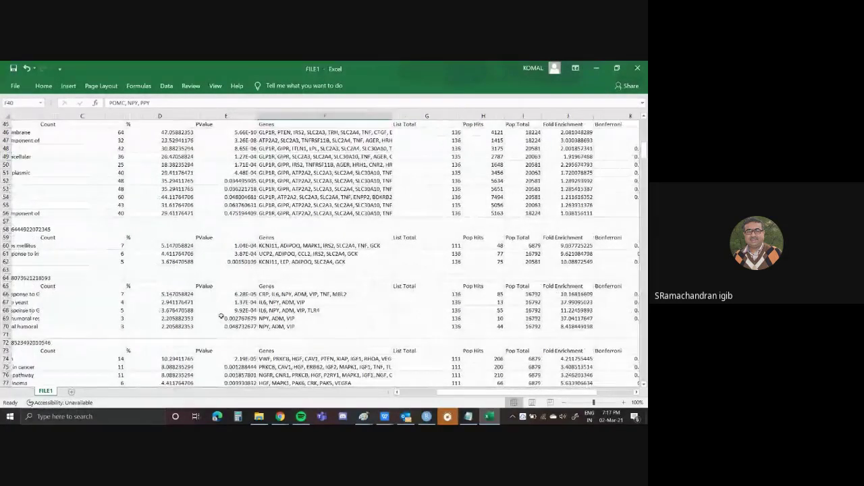
scroll(220, 316, left, 3)
click(98, 318)
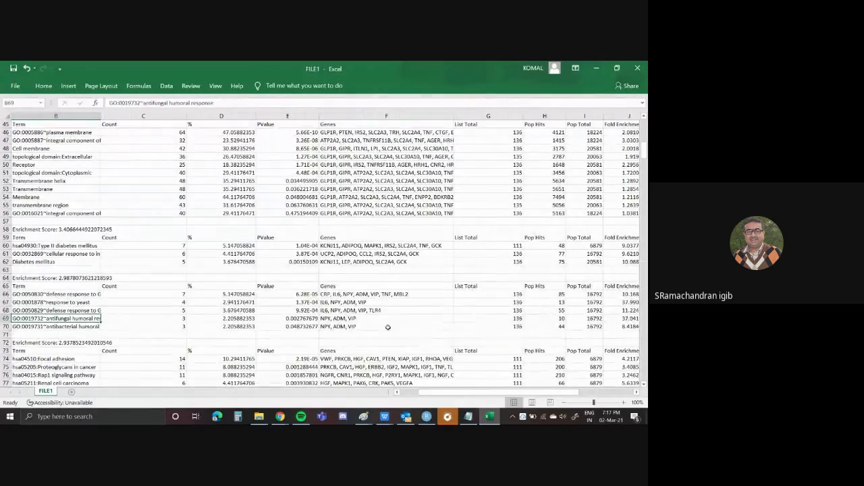
scroll(503, 349, down, 1)
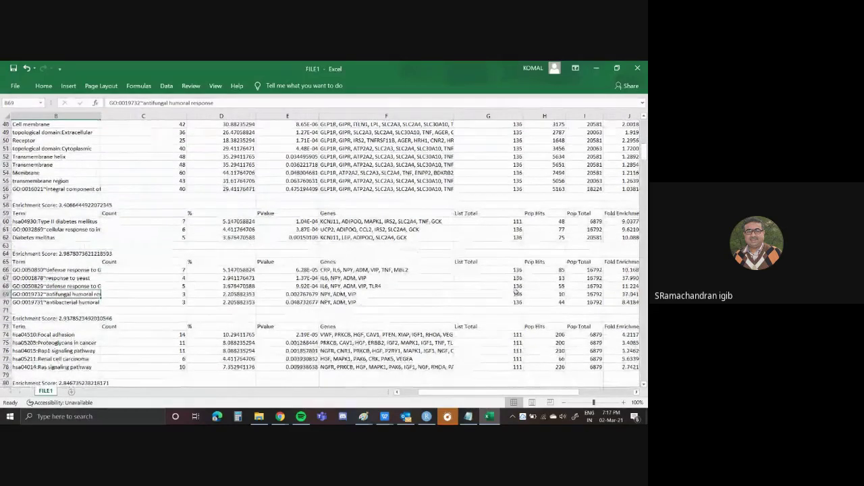
scroll(515, 292, right, 3)
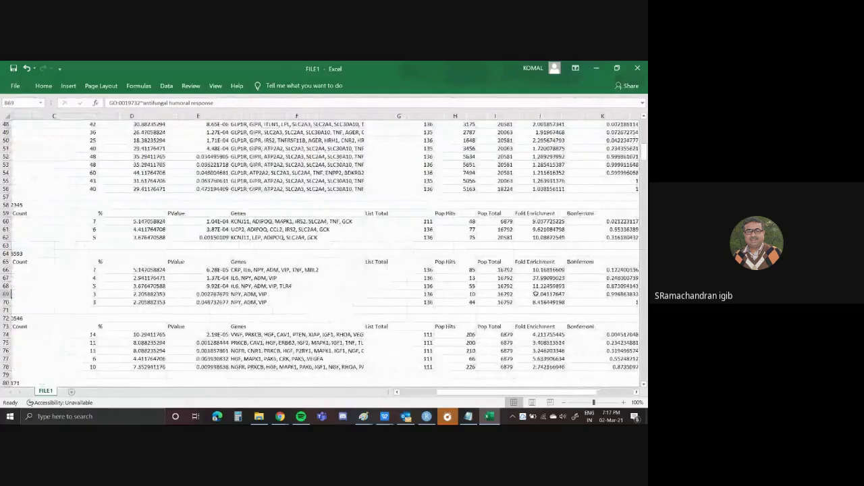
click(535, 294)
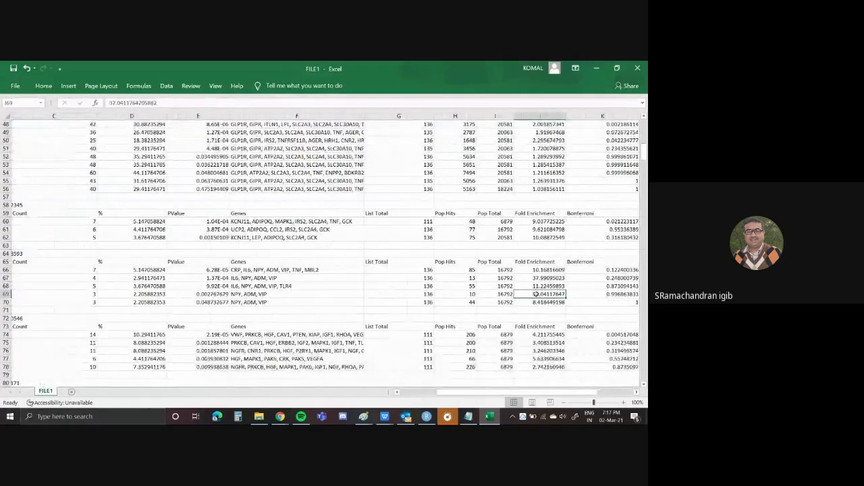
Examine the three INTERPRO nerve growth factor terms in Annotation Cluster 11, relating their names and genes to their fold enrichment.
scroll(538, 353, down, 3)
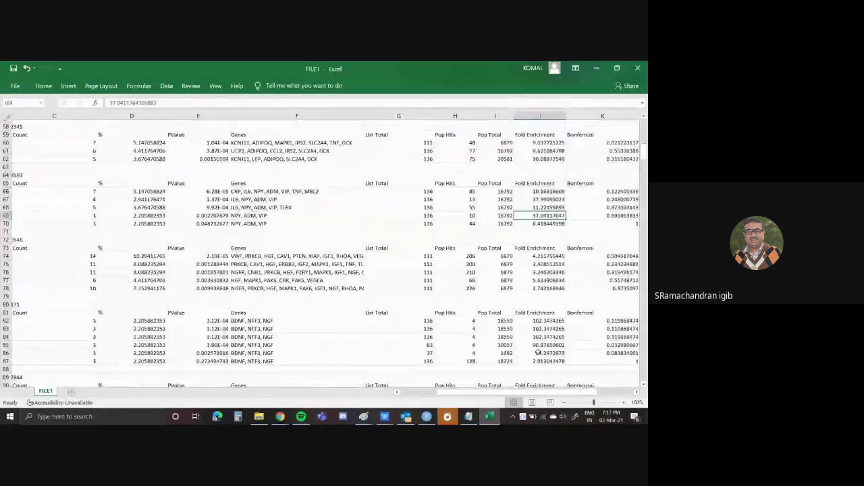
click(537, 327)
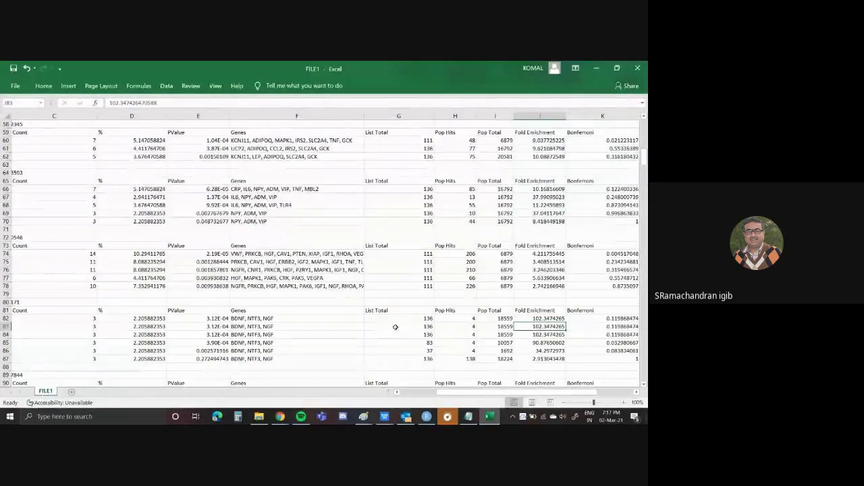
scroll(395, 326, left, 2)
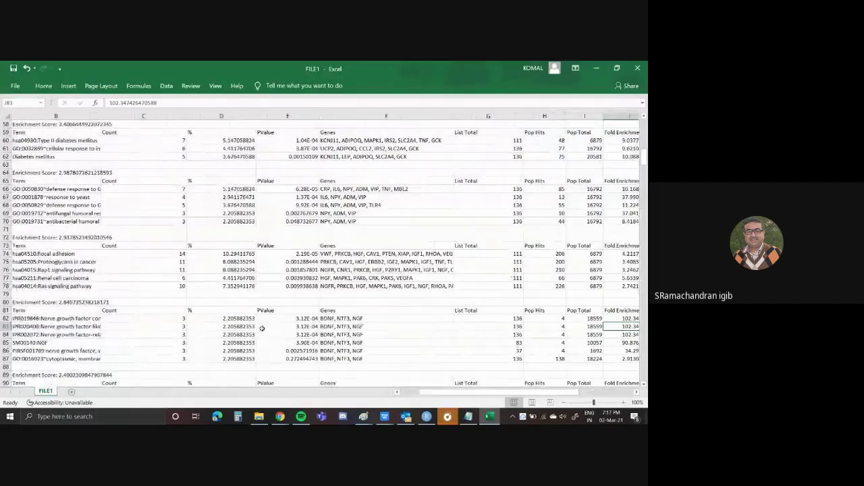
click(91, 318)
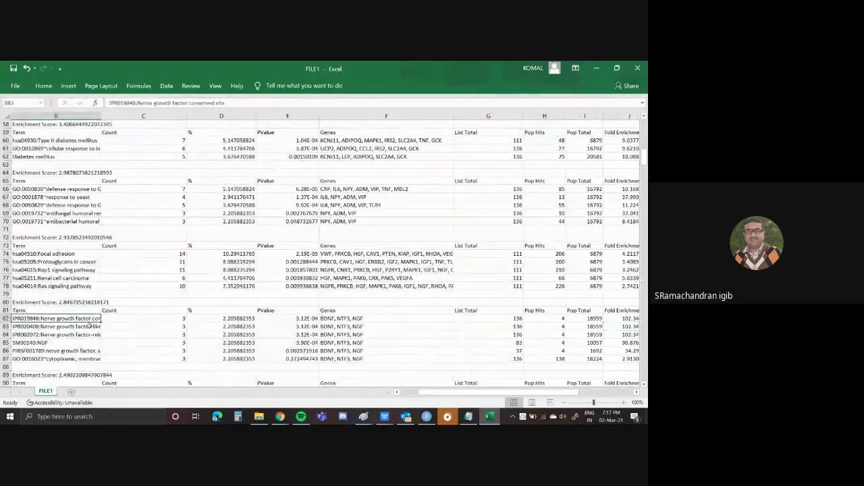
click(92, 327)
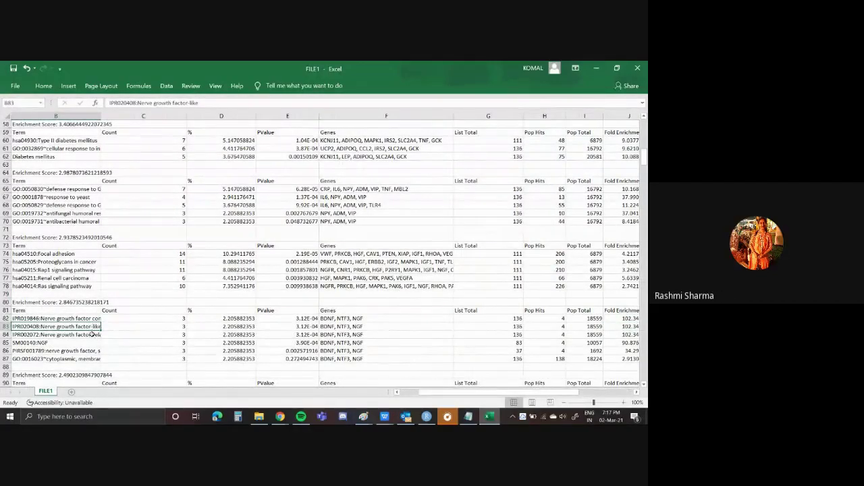
click(92, 334)
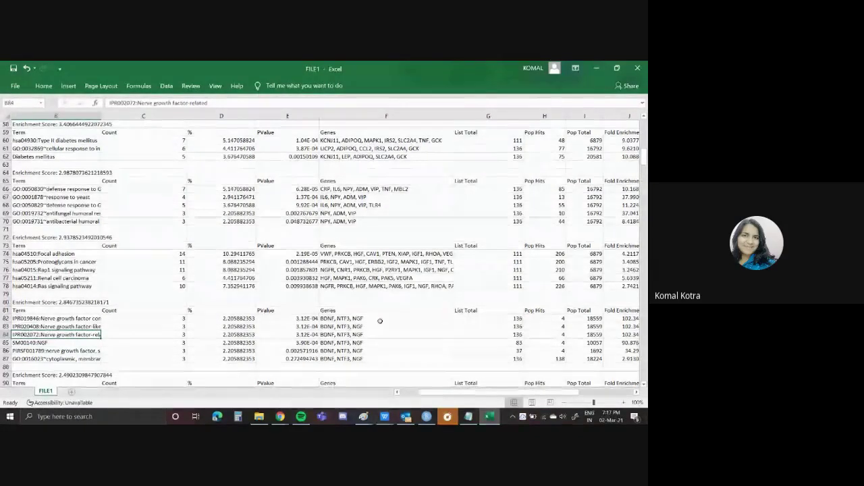
scroll(457, 314, right, 2)
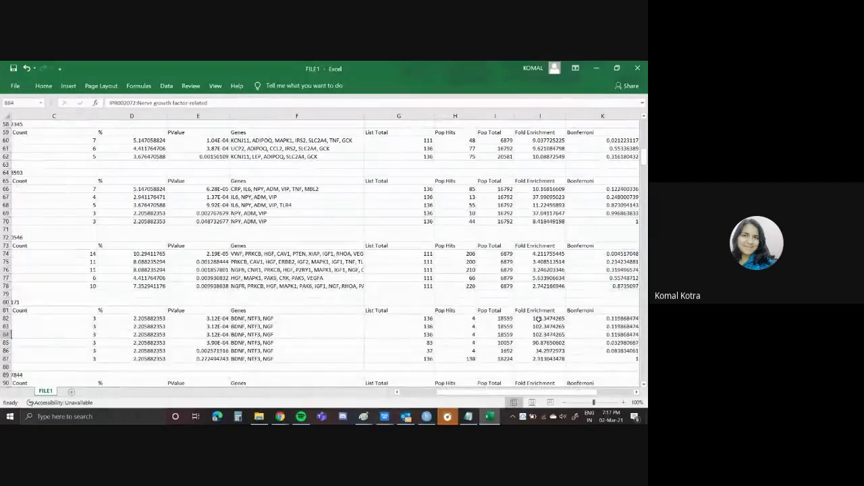
scroll(538, 319, left, 1)
scroll(540, 319, right, 1)
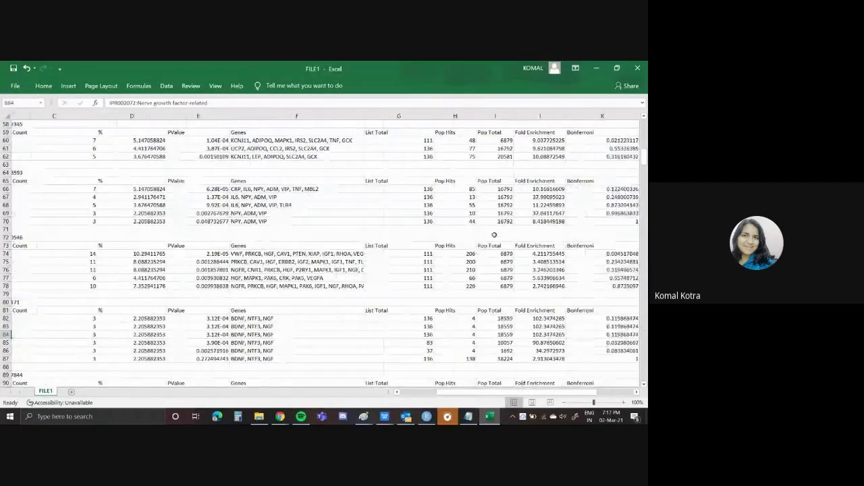
Reduce the workbook to a floating window beside the meeting chat and select the nerve growth factor-related term in Annotation Cluster 11.
click(615, 68)
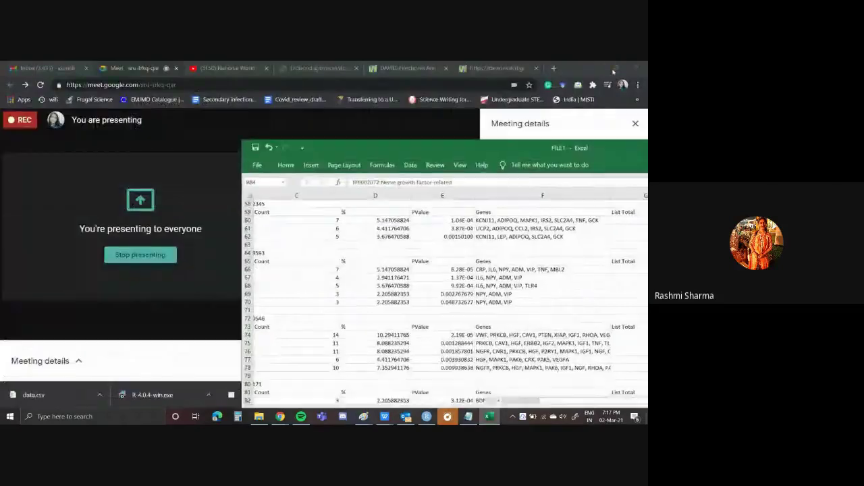
drag(496, 154, 298, 82)
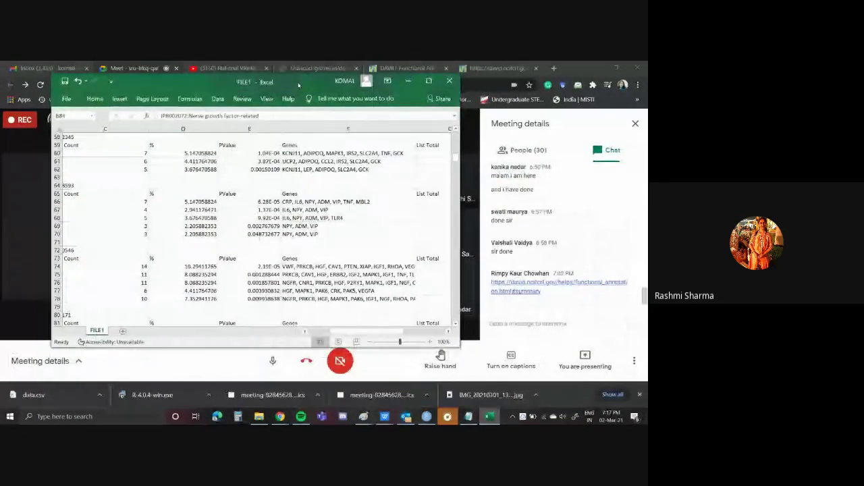
scroll(327, 271, right, 2)
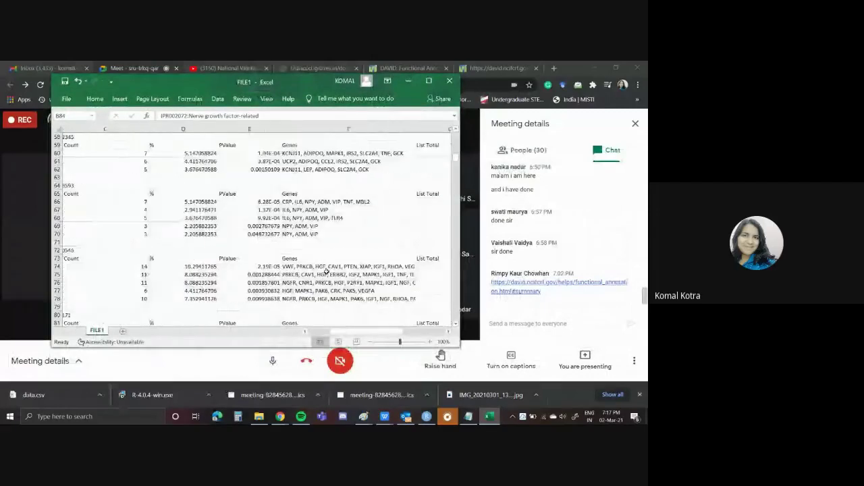
scroll(230, 272, left, 3)
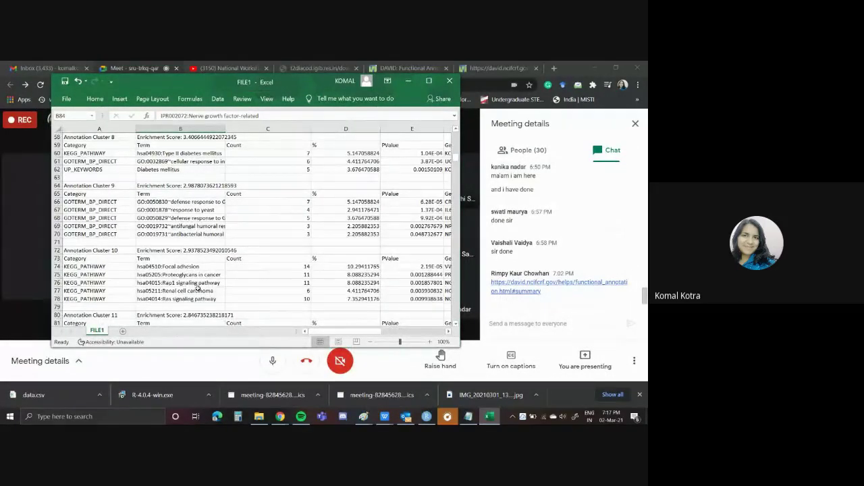
scroll(197, 288, down, 3)
click(195, 259)
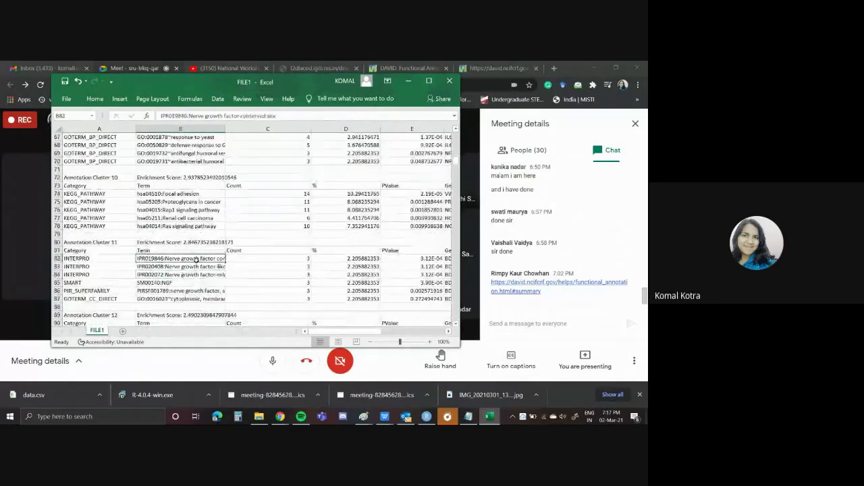
click(191, 274)
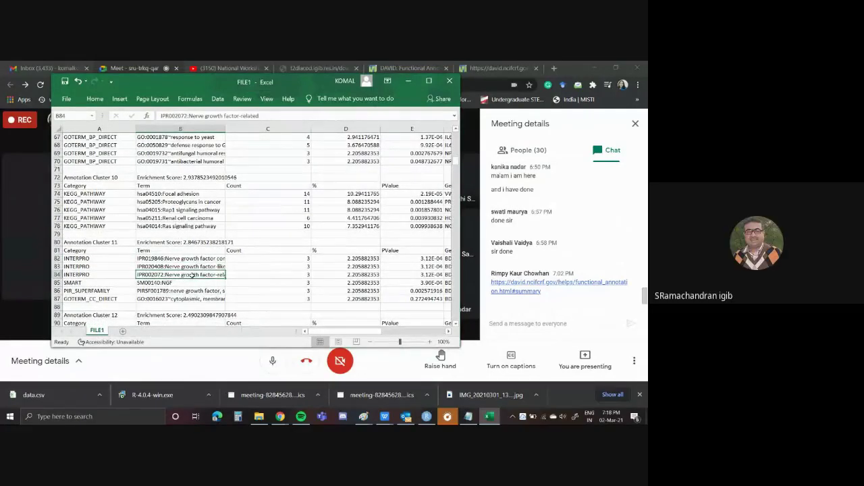
Read across the nerve growth factor-related row and select its gene list.
scroll(197, 276, right, 3)
key(Right)
key(Right)
key(Right)
key(Right)
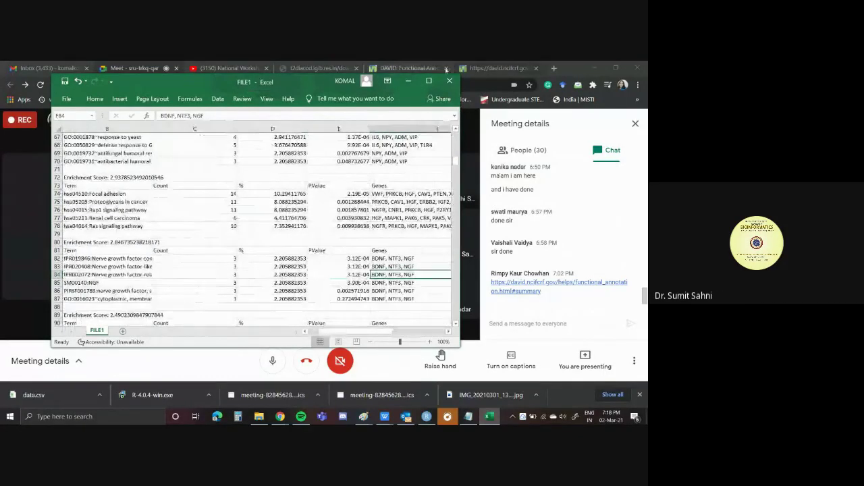
Maximize the workbook window and inspect the fold enrichment of the nerve growth factor conserved site term.
key(super+Up)
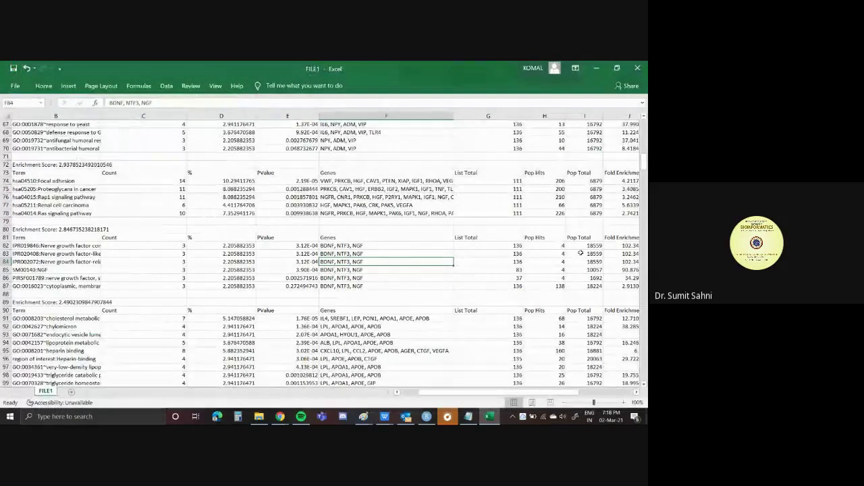
click(615, 245)
scroll(615, 246, right, 2)
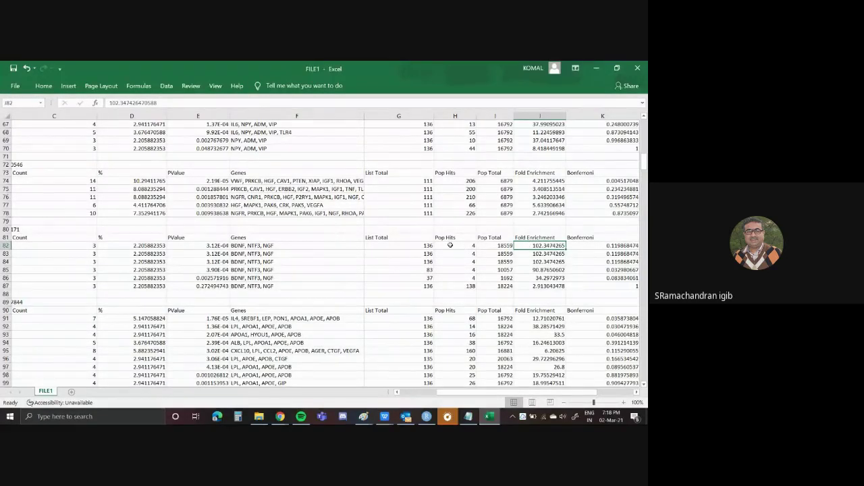
scroll(450, 245, left, 2)
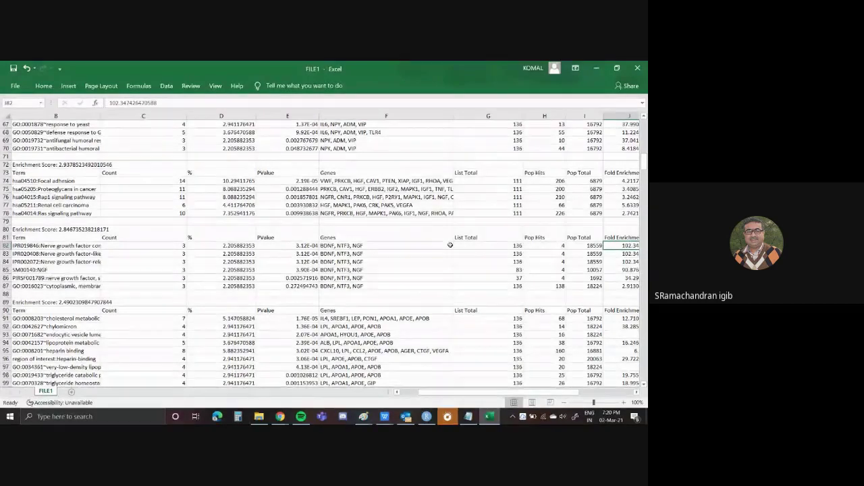
scroll(450, 245, down, 2)
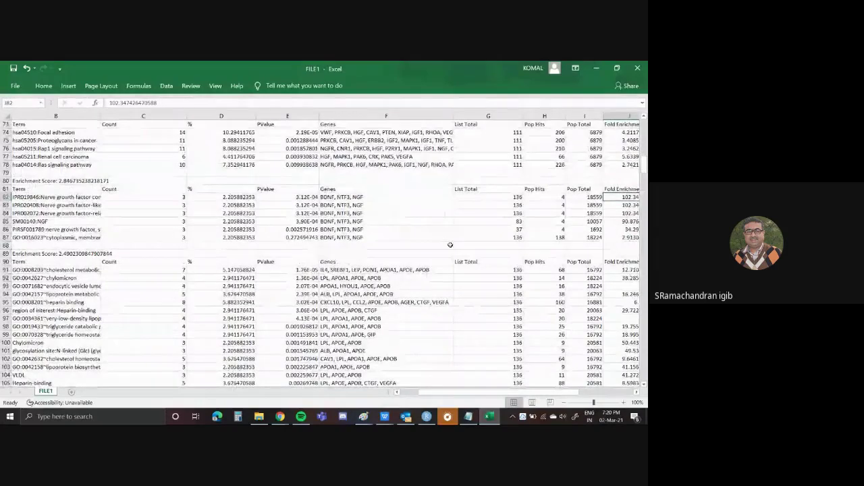
scroll(450, 245, up, 1)
scroll(450, 245, up, 1)
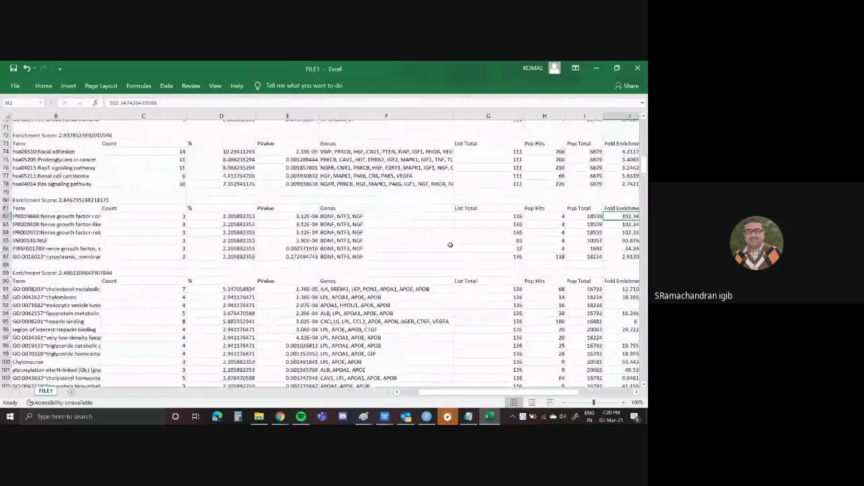
scroll(450, 245, down, 1)
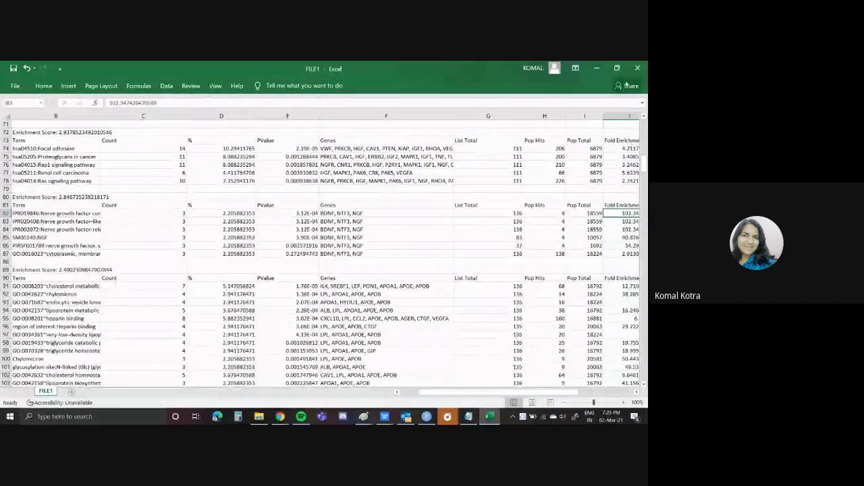
Minimize the workbook, switch to the Google Meet call and stop presenting the screen.
click(596, 67)
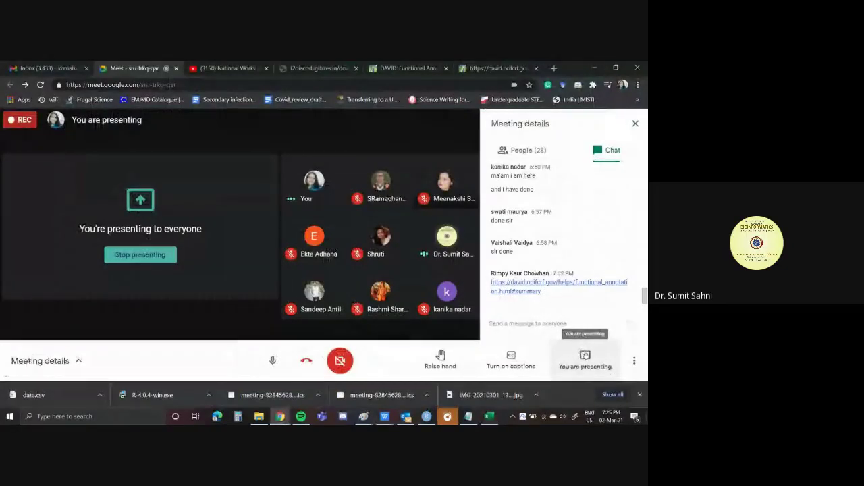
click(585, 358)
click(570, 317)
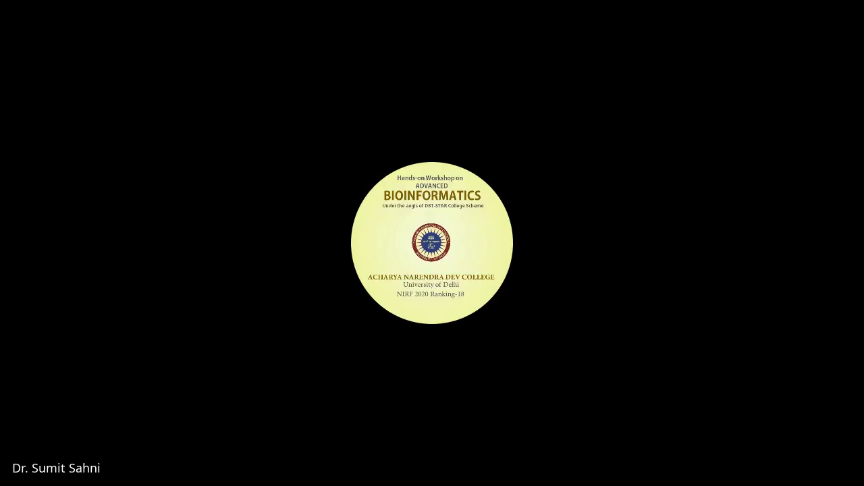